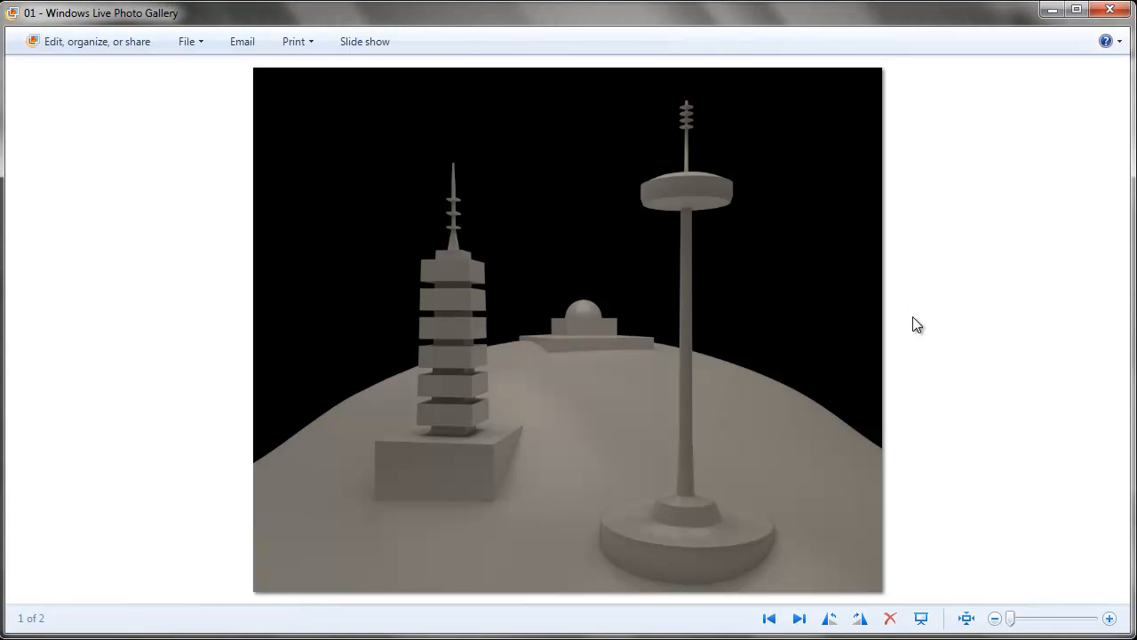
- Compare the two reference renders of the tower scene, the plain grey one and the textured one
key(Right)
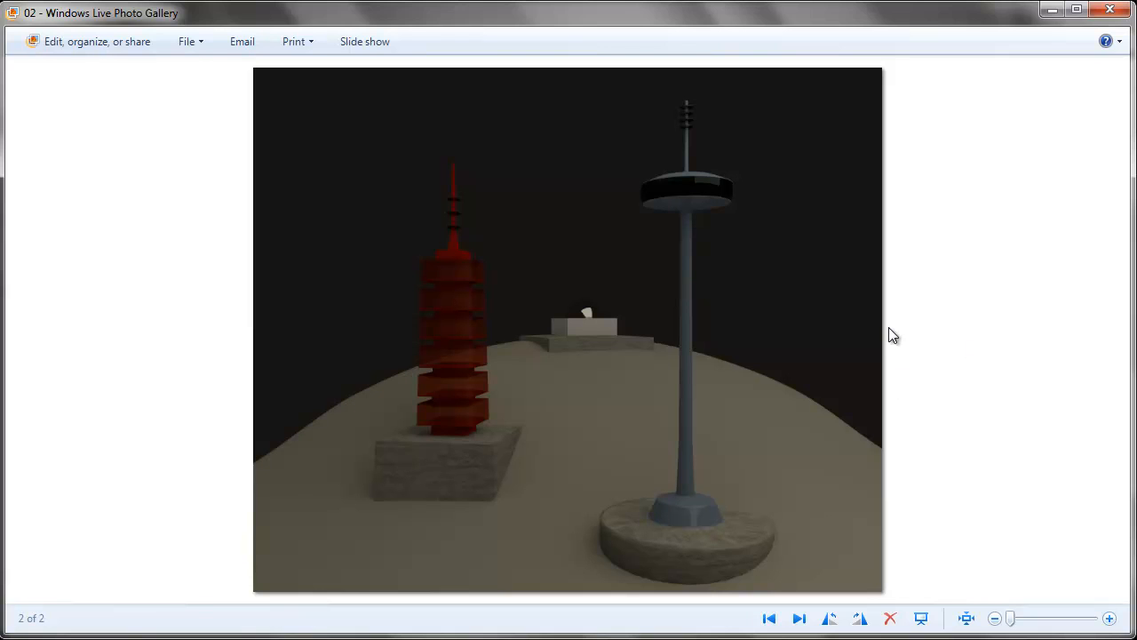
key(Left)
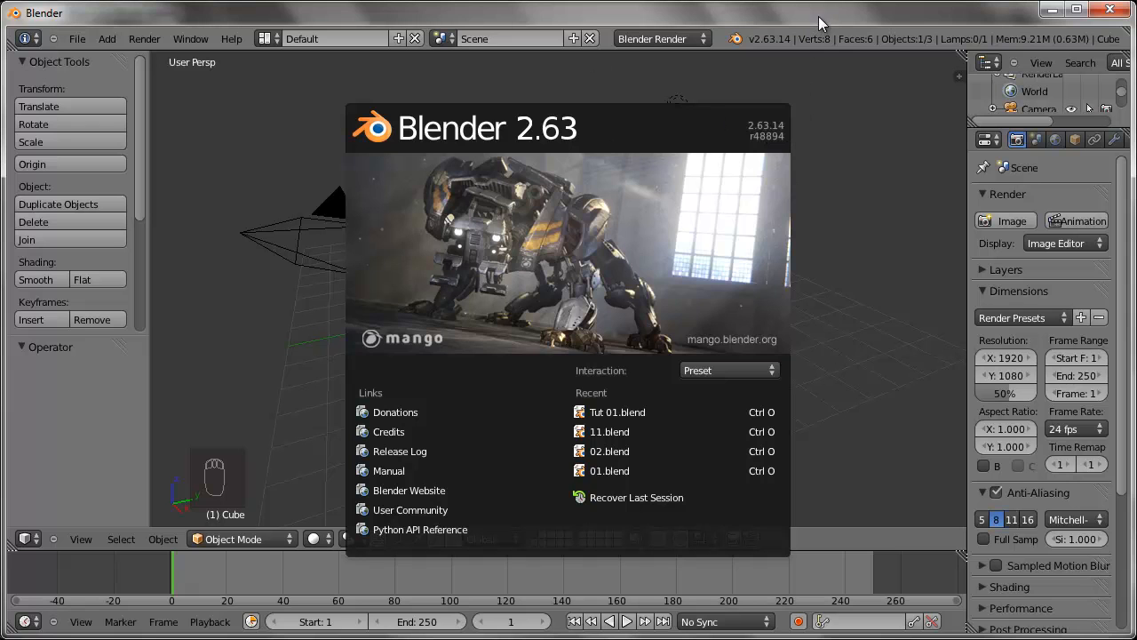
- Dismiss the splash screen and delete all default objects: the cube, camera and lamp
click(829, 119)
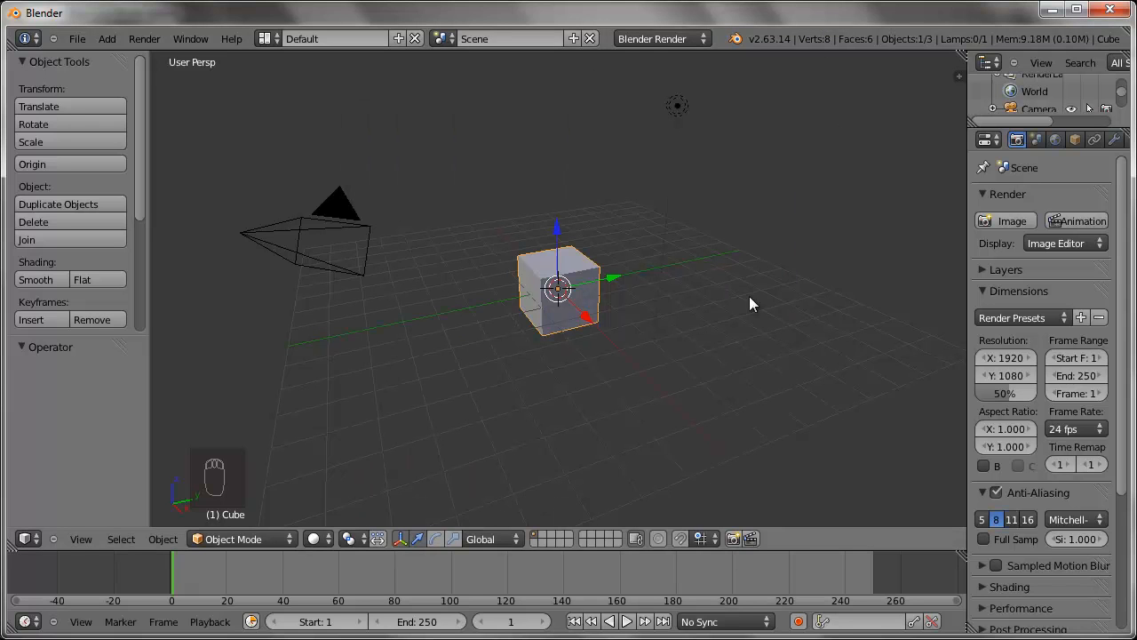
key(a)
key(a)
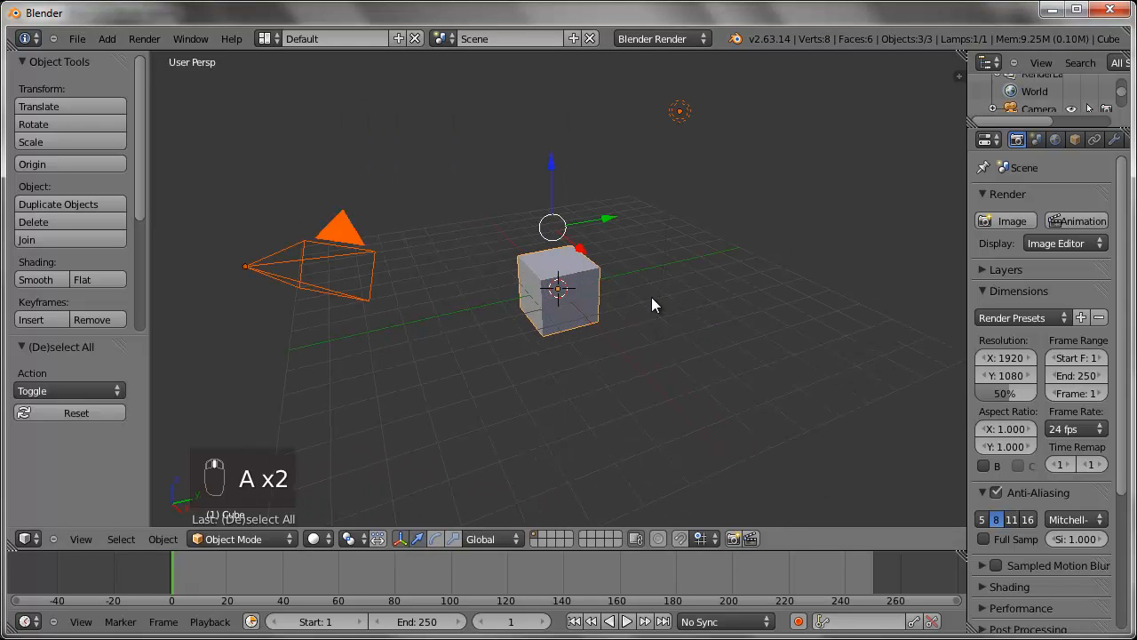
key(Delete)
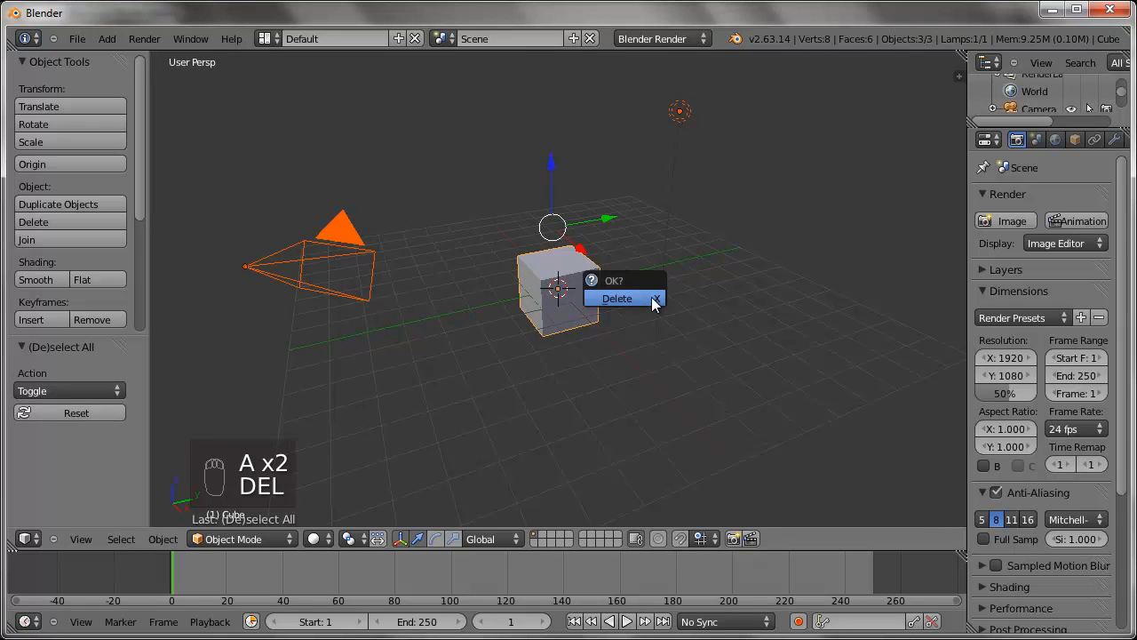
click(651, 297)
scroll(622, 306, down, 3)
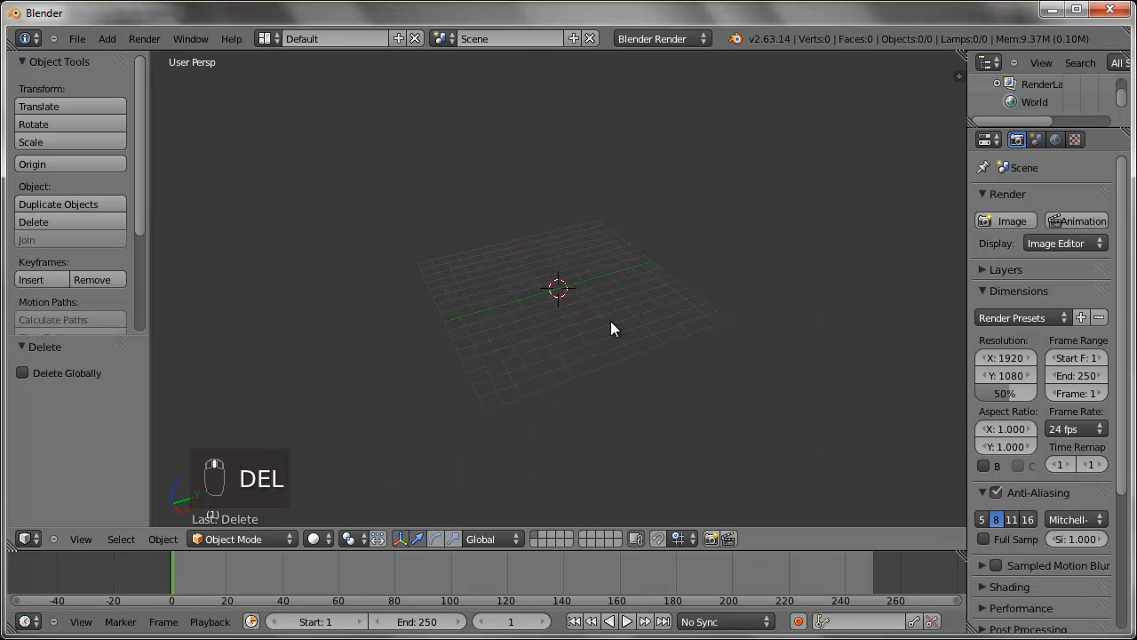
- Add a plane at the origin and scale it up by about 14.74
key(shift+a)
mouse_move(589, 315)
click(669, 315)
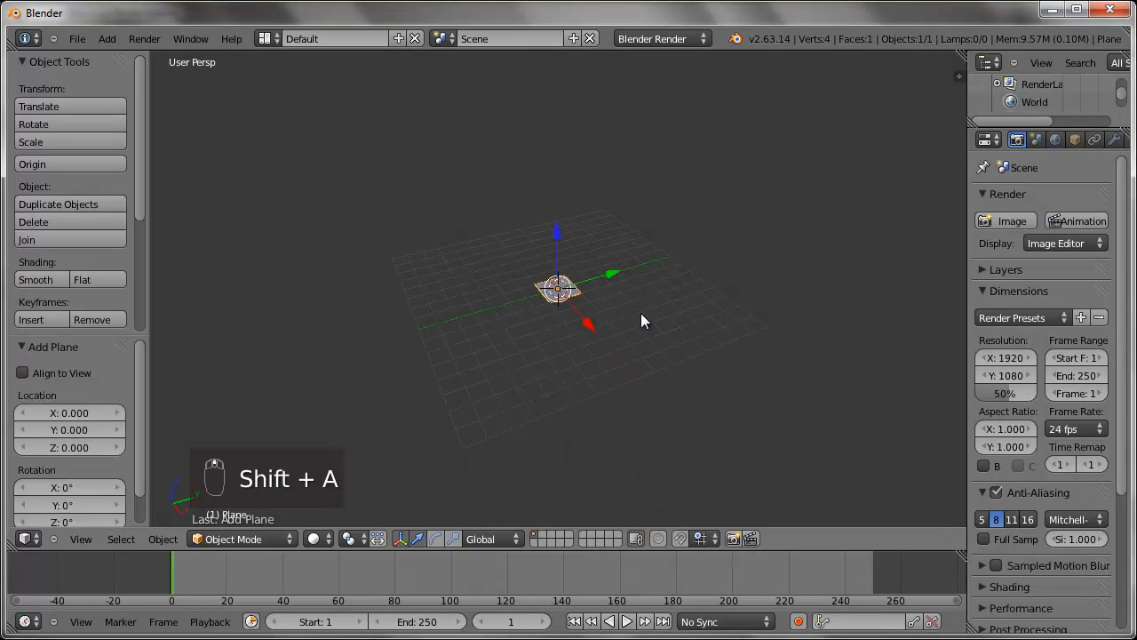
key(s)
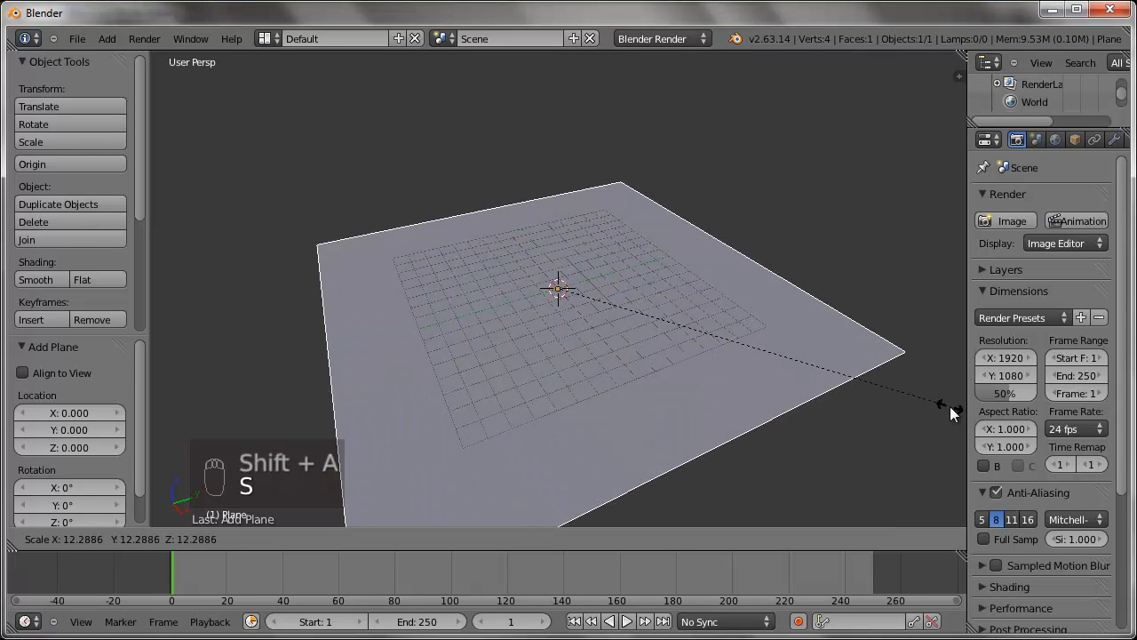
click(1033, 410)
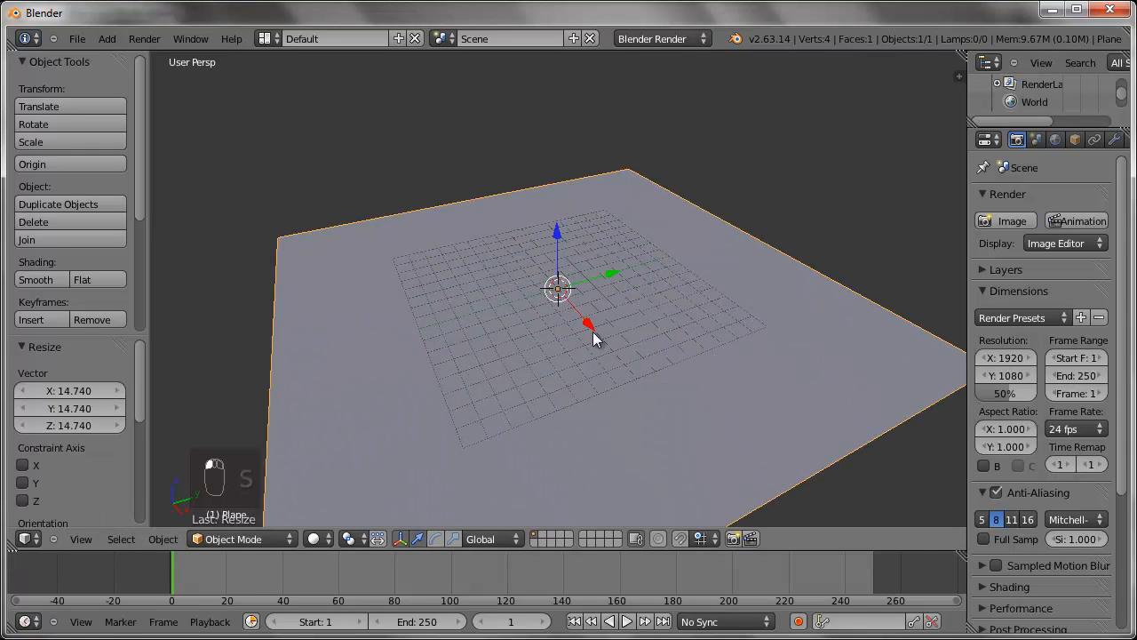
- Switch to Windows Live Photo Gallery to check the ground shape in the grey reference render, and return to Blender
mouse_move(258, 619)
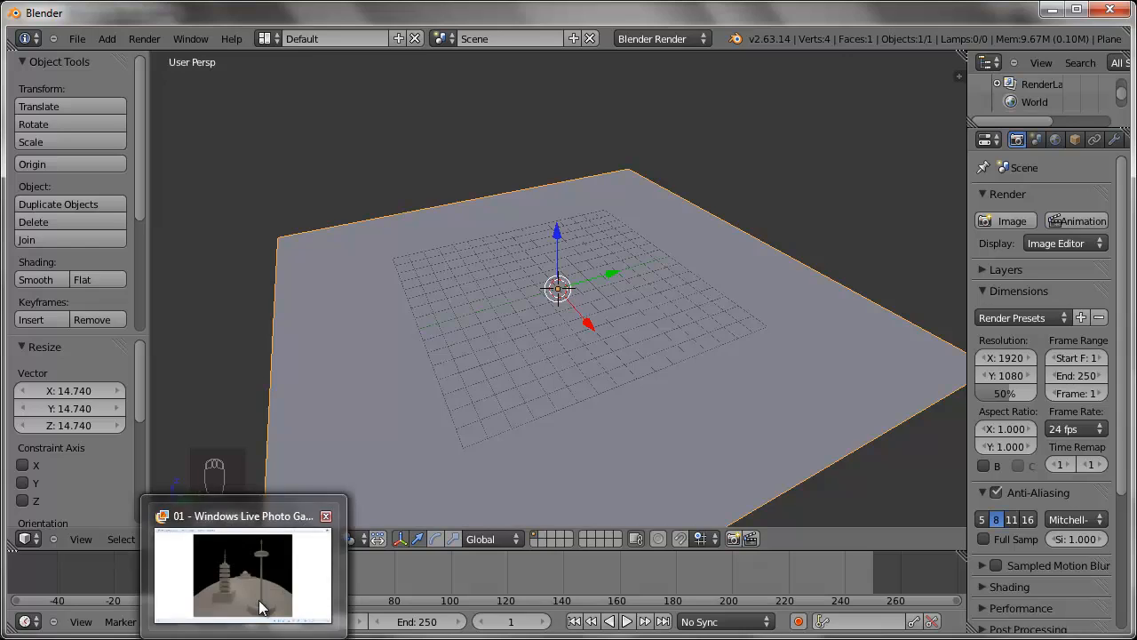
click(243, 573)
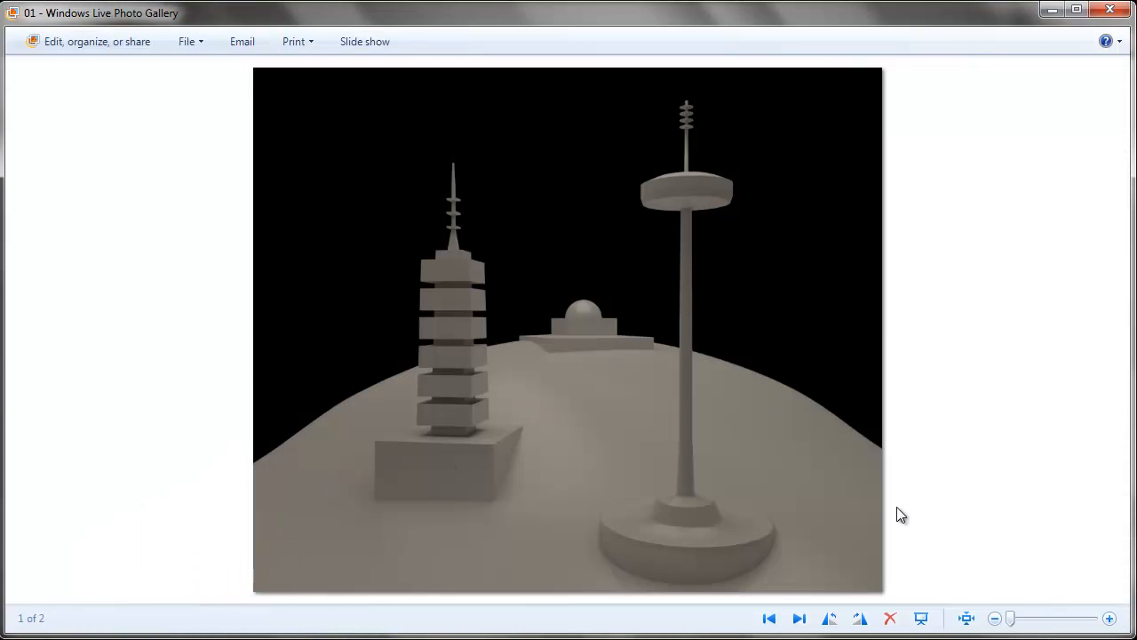
click(401, 637)
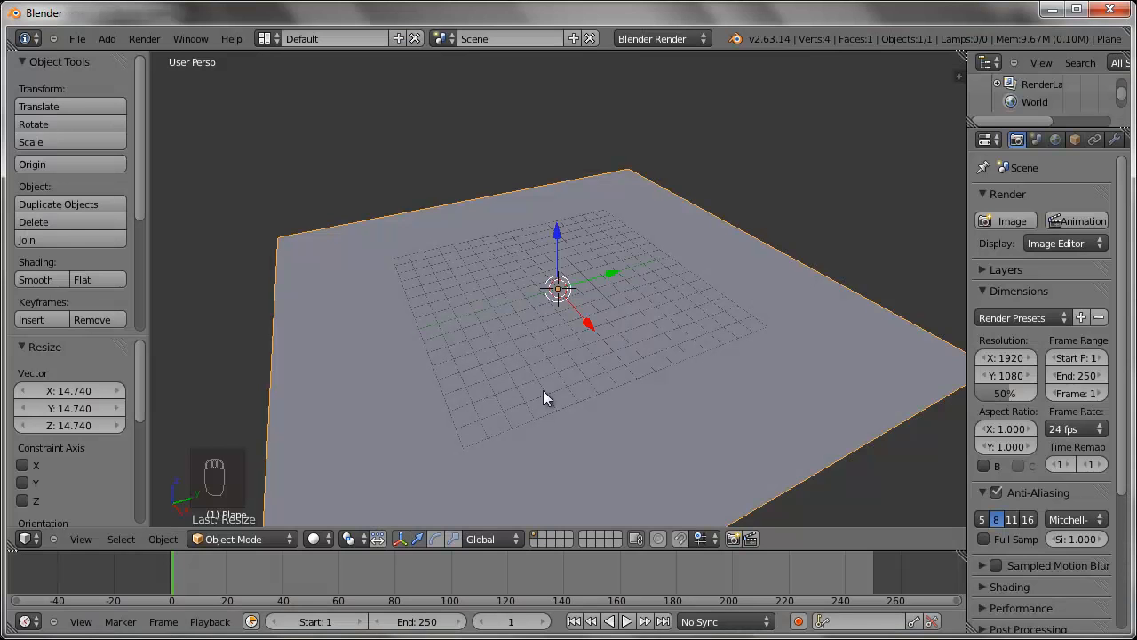
- Enter Edit Mode on the plane and subdivide it with 4 cuts
scroll(648, 336, down, 5)
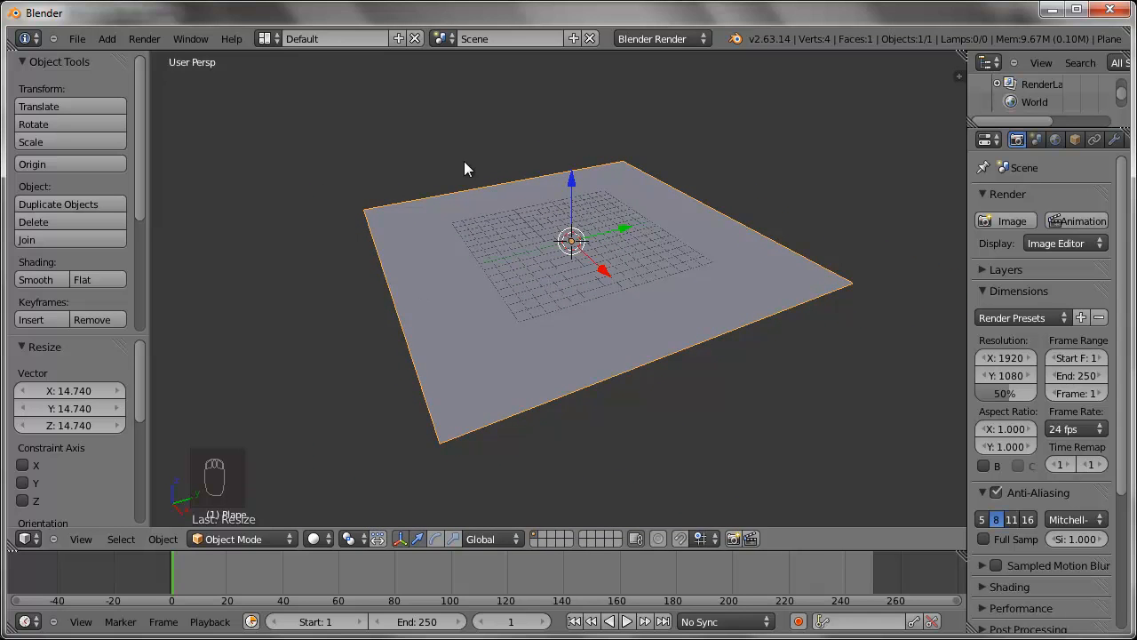
key(Tab)
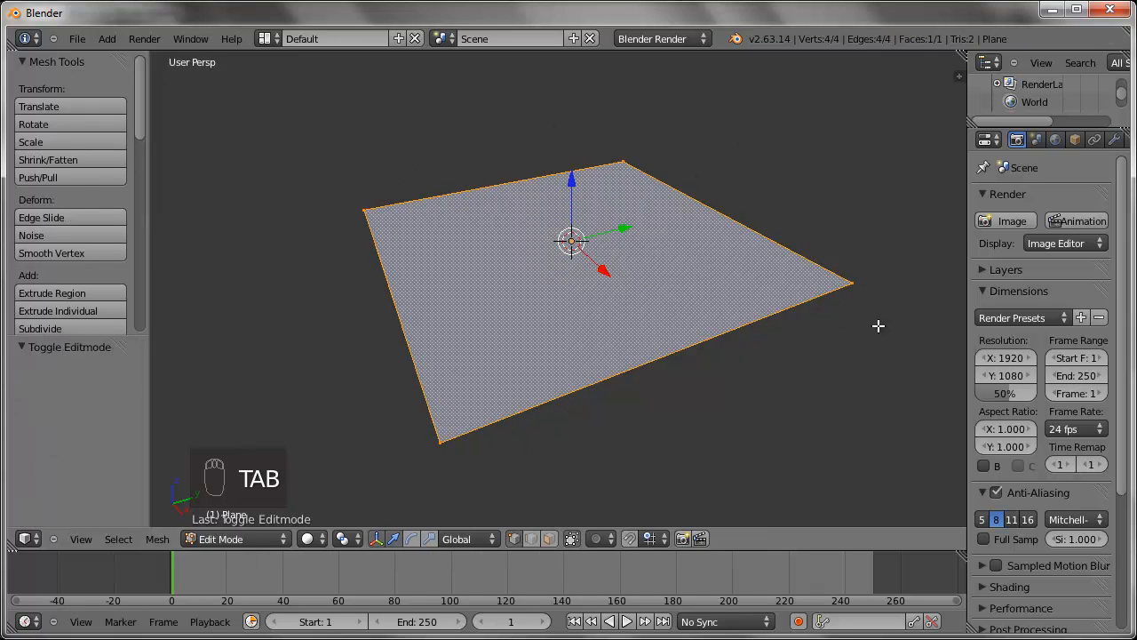
key(w)
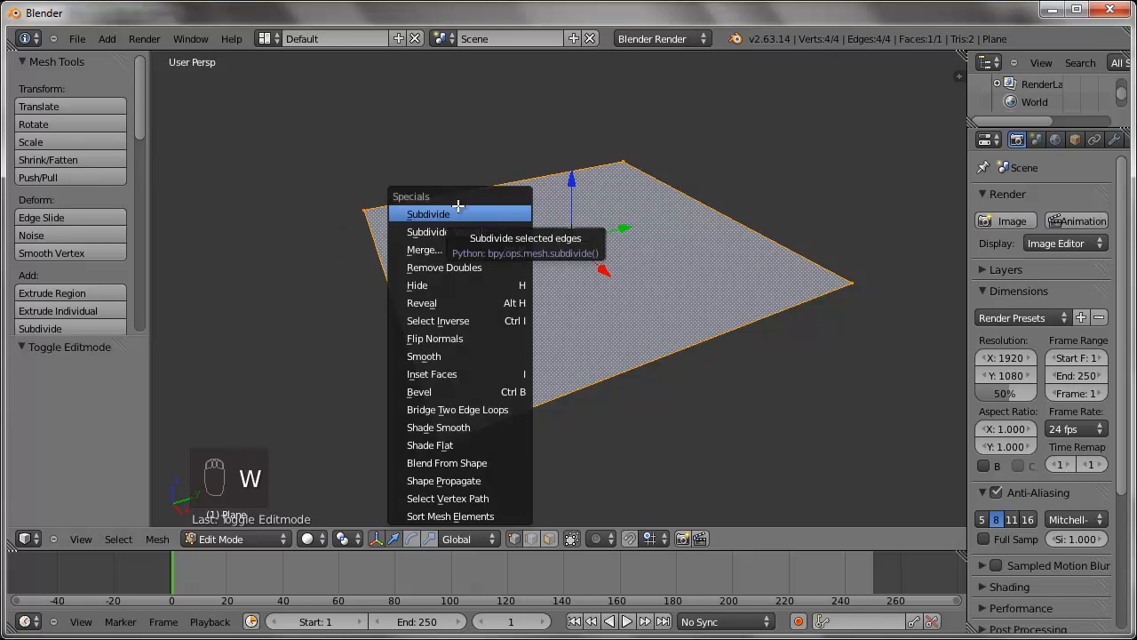
click(471, 217)
click(118, 391)
click(118, 391)
click(118, 391)
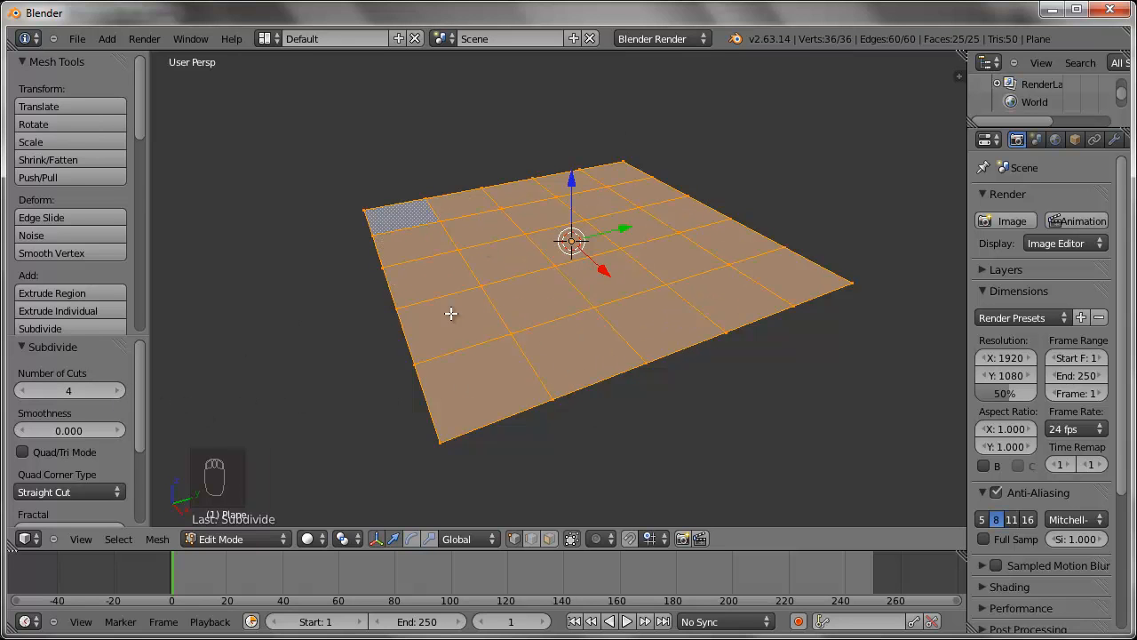
scroll(92, 366, down, 3)
scroll(88, 391, up, 3)
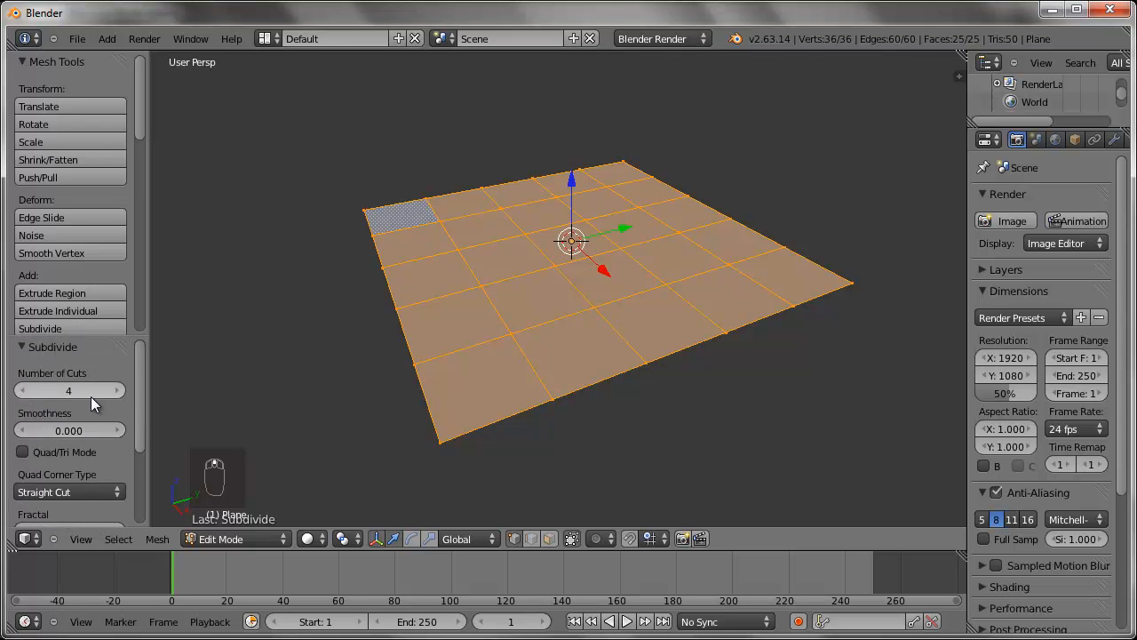
- Subdivide the whole plane again with 6 cuts and once more with 1 cut for a dense grid
key(w)
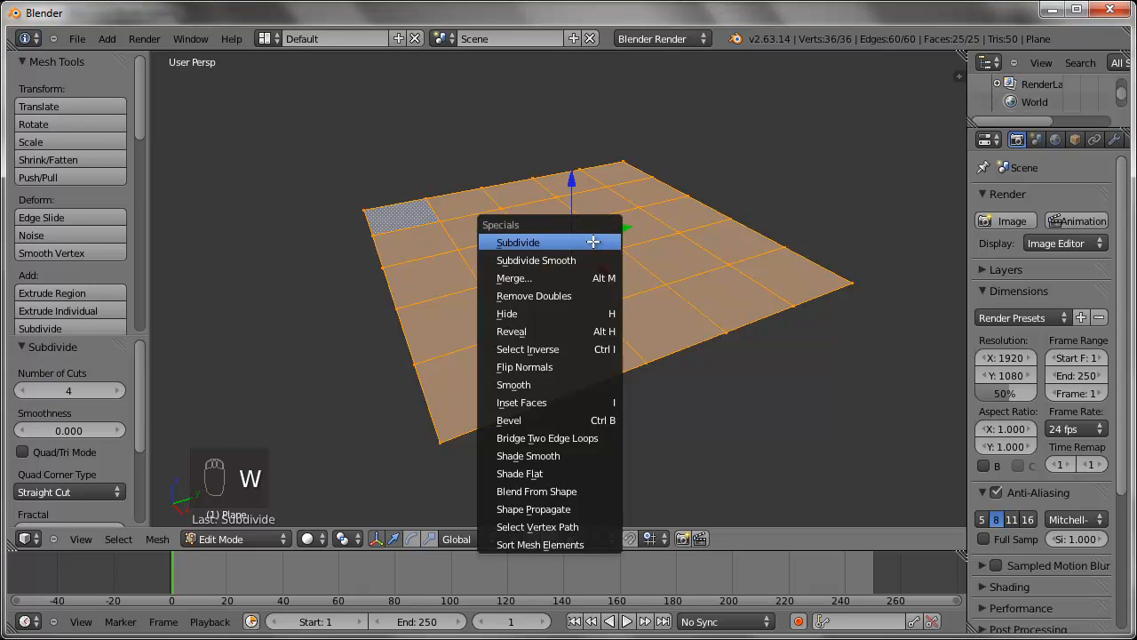
click(594, 242)
click(120, 391)
click(120, 391)
click(119, 391)
click(120, 391)
click(120, 391)
middle_drag(537, 294, 737, 299)
key(w)
click(574, 312)
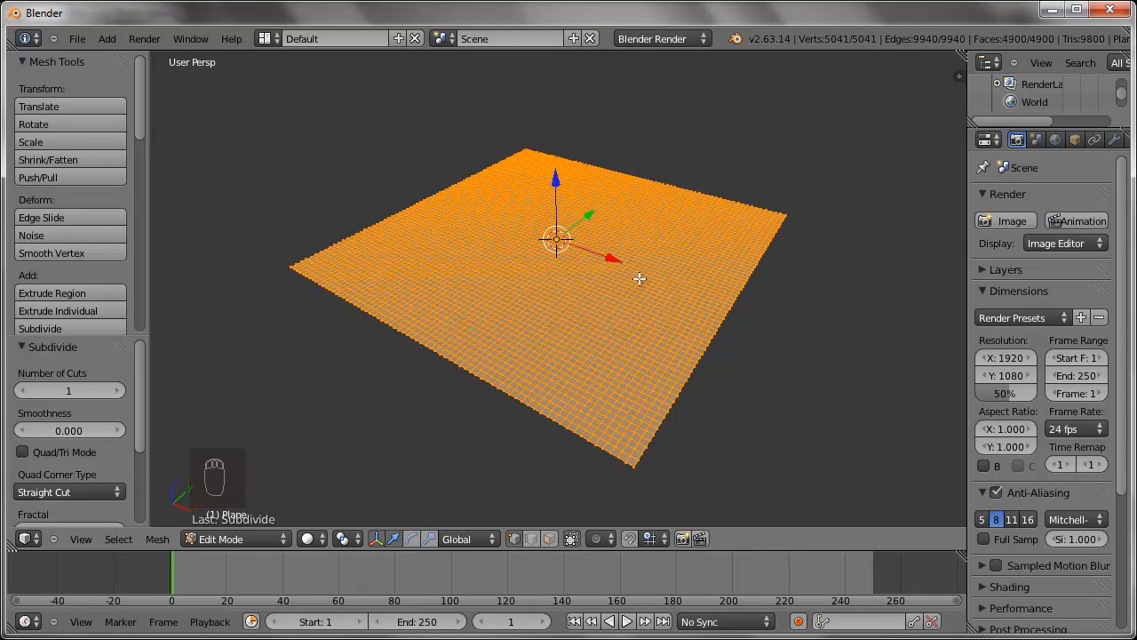
- Examine the subdivided plane from several angles in Edit Mode and Object Mode, ending in Edit Mode
middle_drag(730, 355, 689, 356)
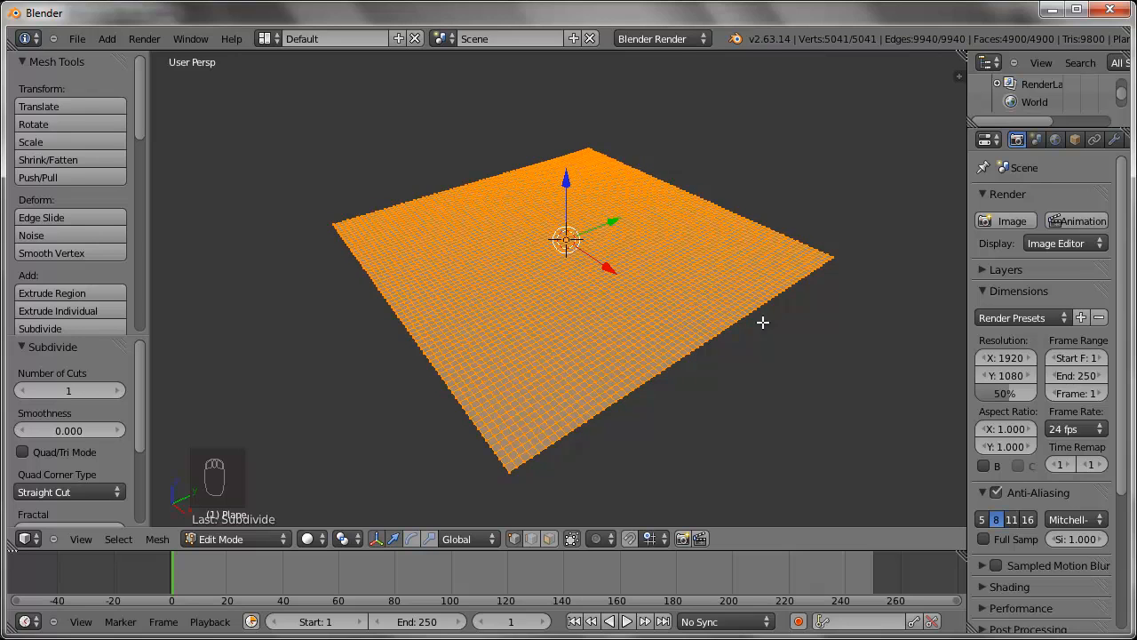
middle_drag(764, 325, 630, 325)
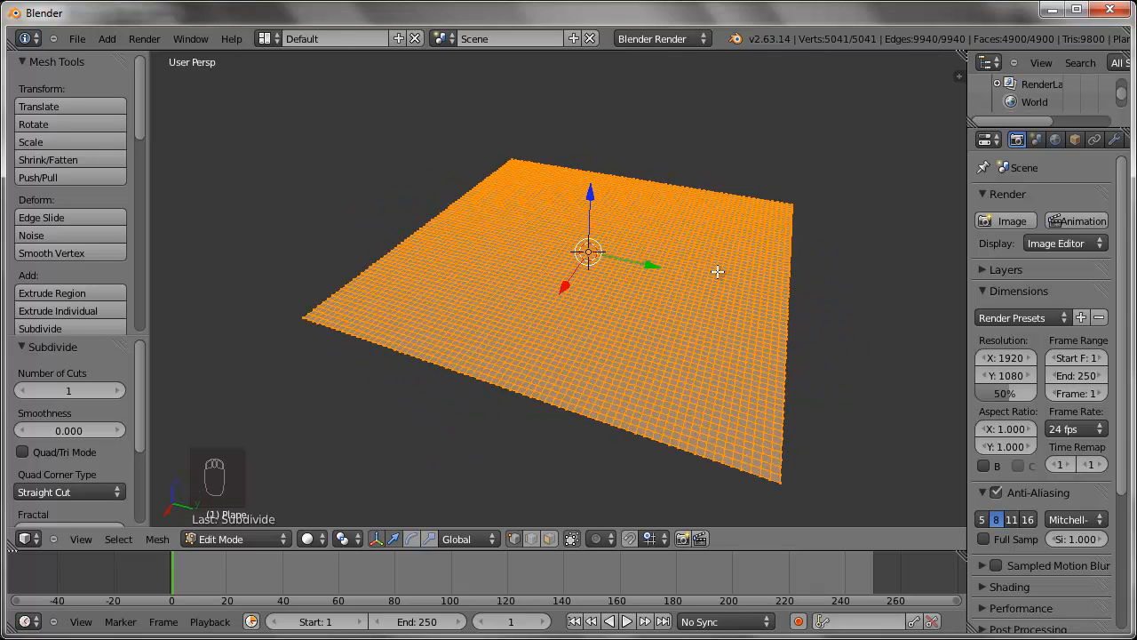
middle_drag(444, 332, 644, 343)
key(Tab)
middle_drag(710, 368, 652, 346)
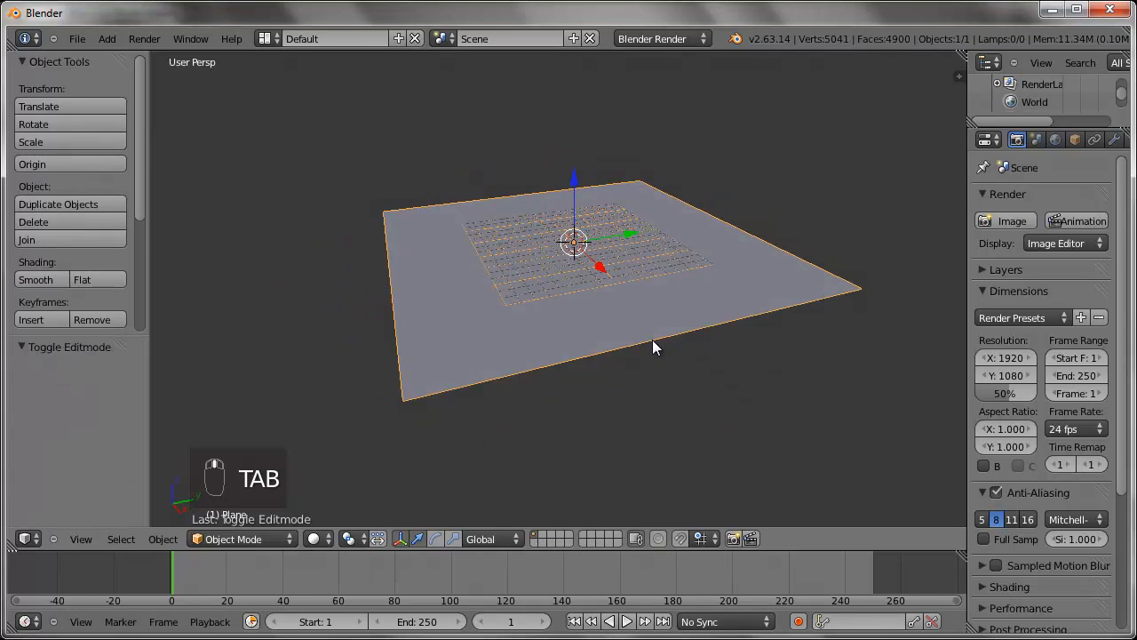
key(Tab)
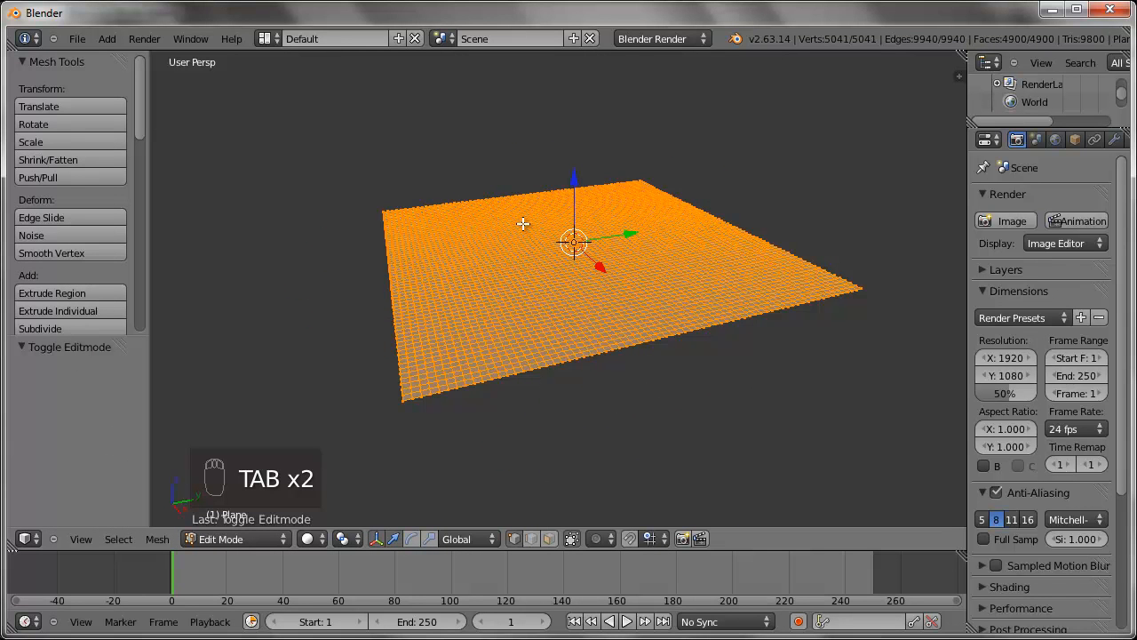
- Try raising a single vertex of the plane about 8.28 units along Z without proportional editing, and undo the move
right_click(526, 274)
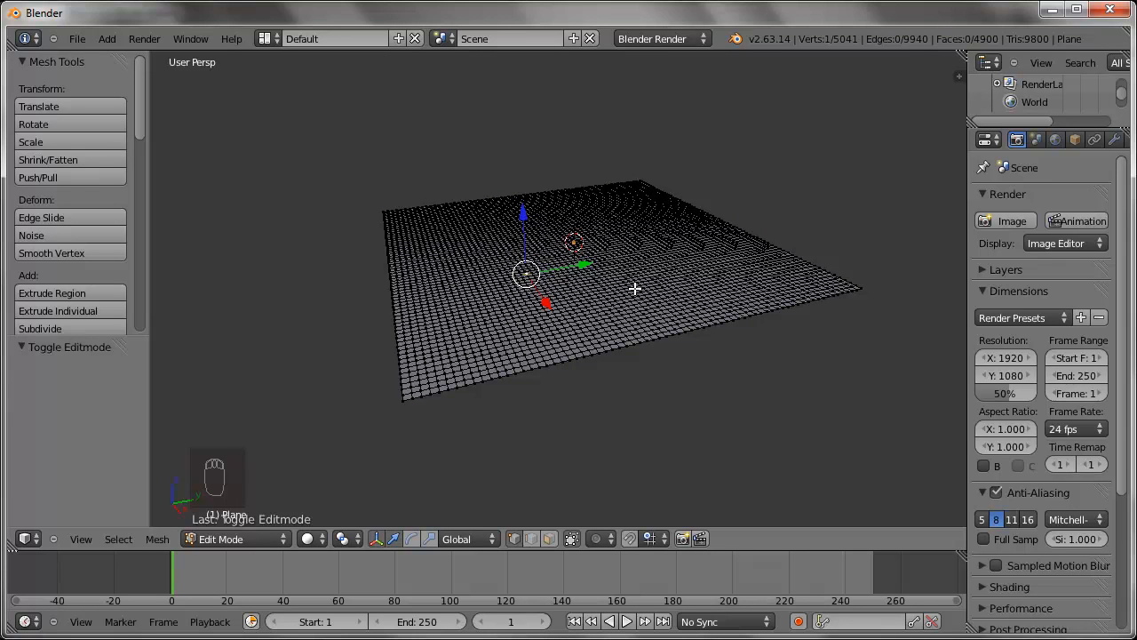
key(g)
key(z)
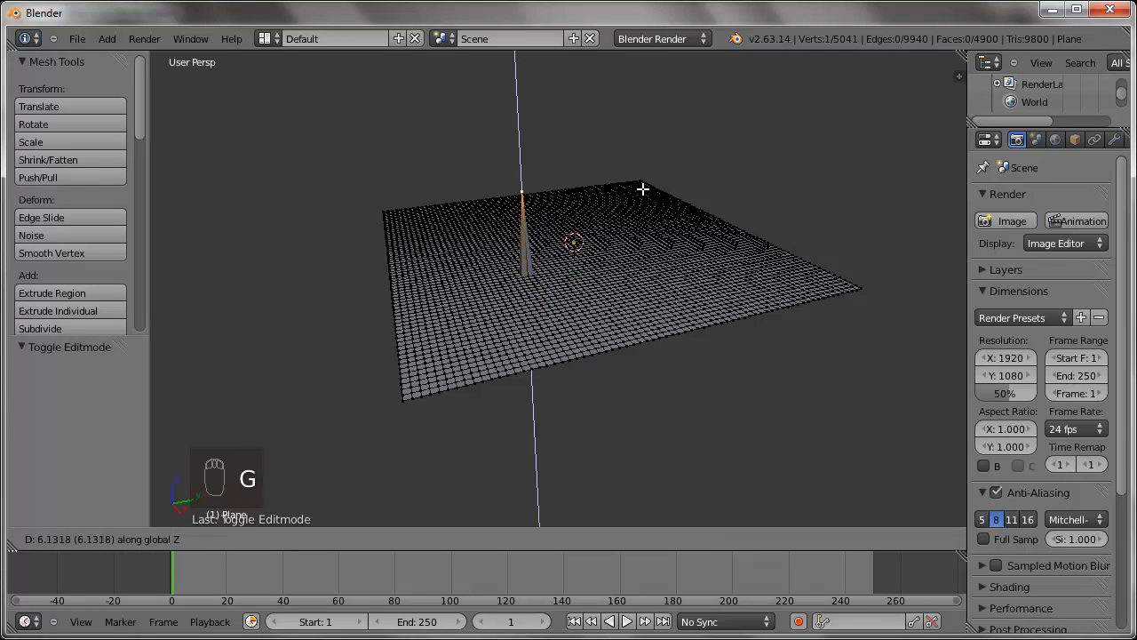
click(640, 169)
middle_drag(475, 251, 541, 239)
middle_drag(645, 346, 559, 341)
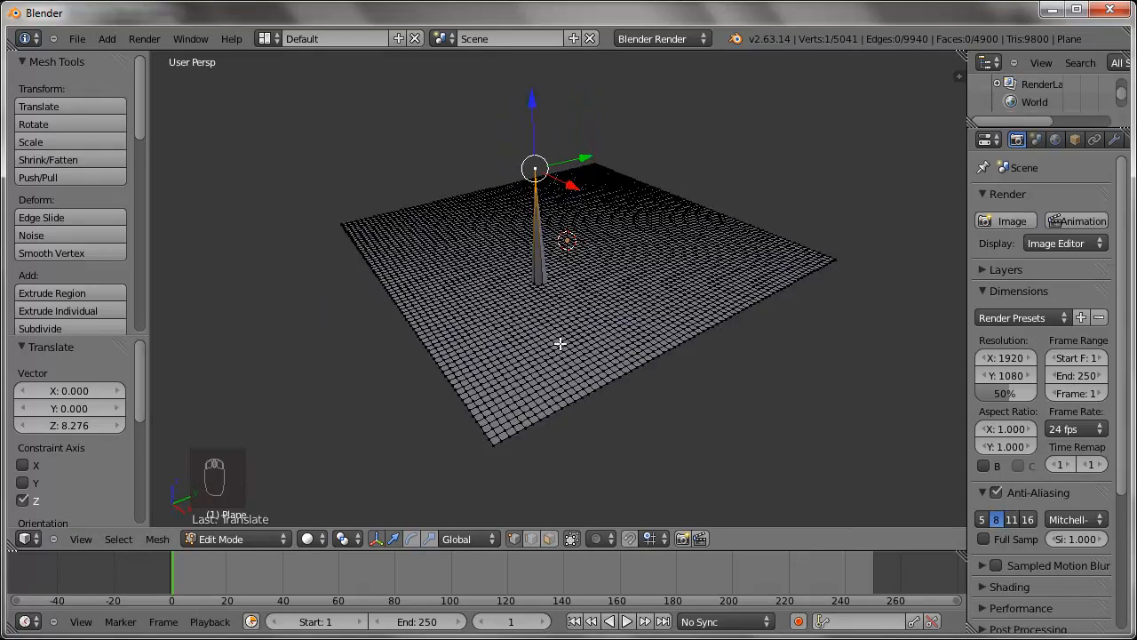
key(ctrl+z)
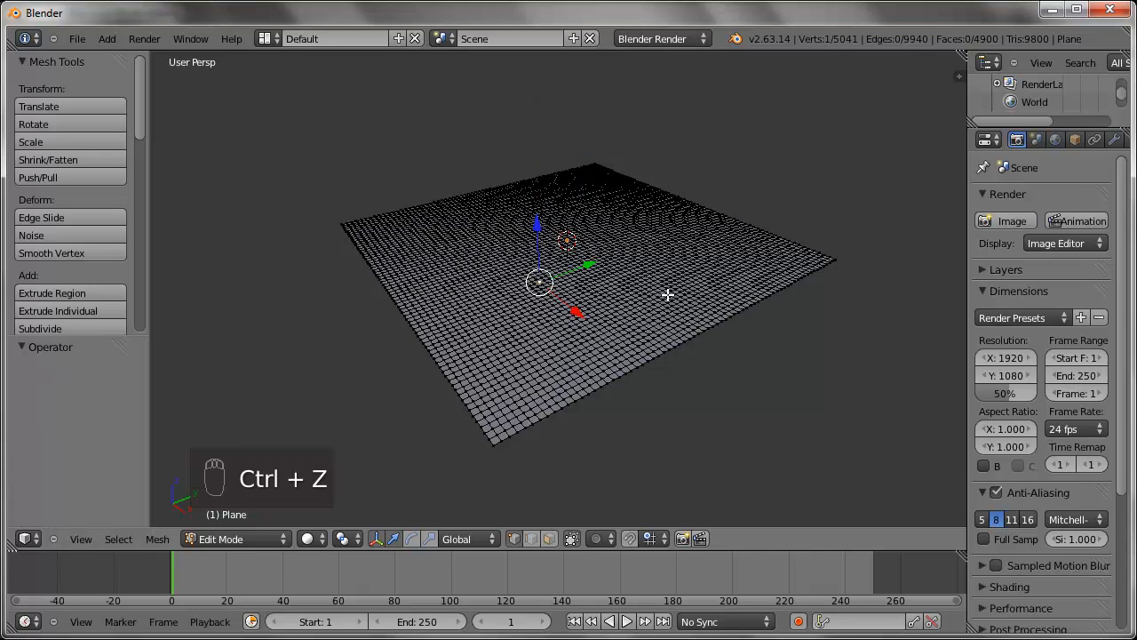
- Enable proportional editing for the plane's mesh
click(605, 539)
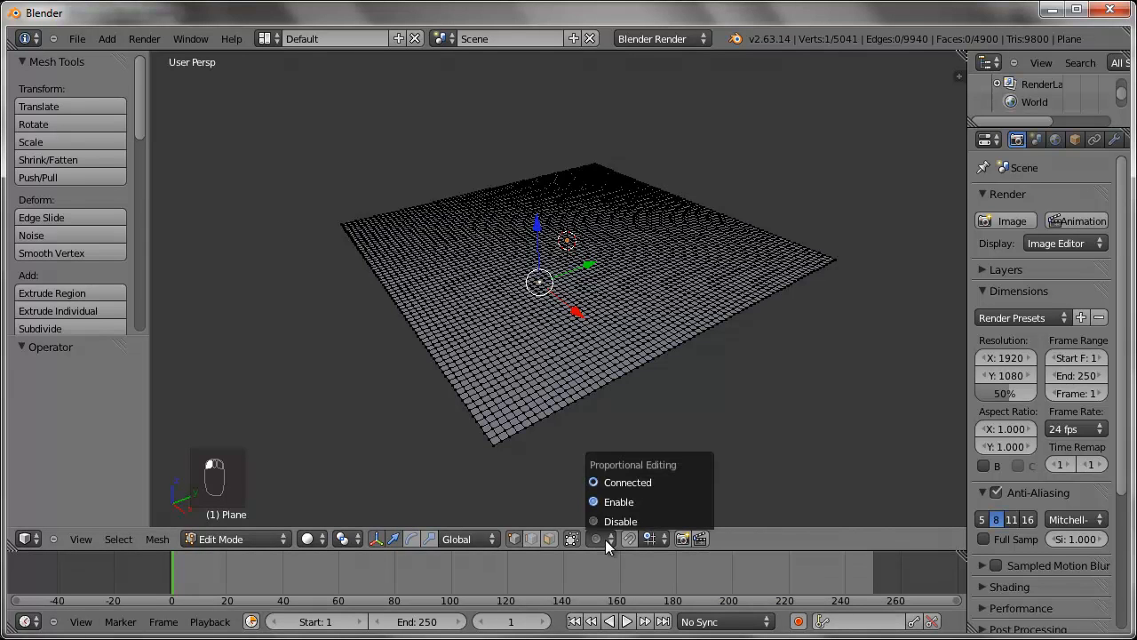
click(618, 501)
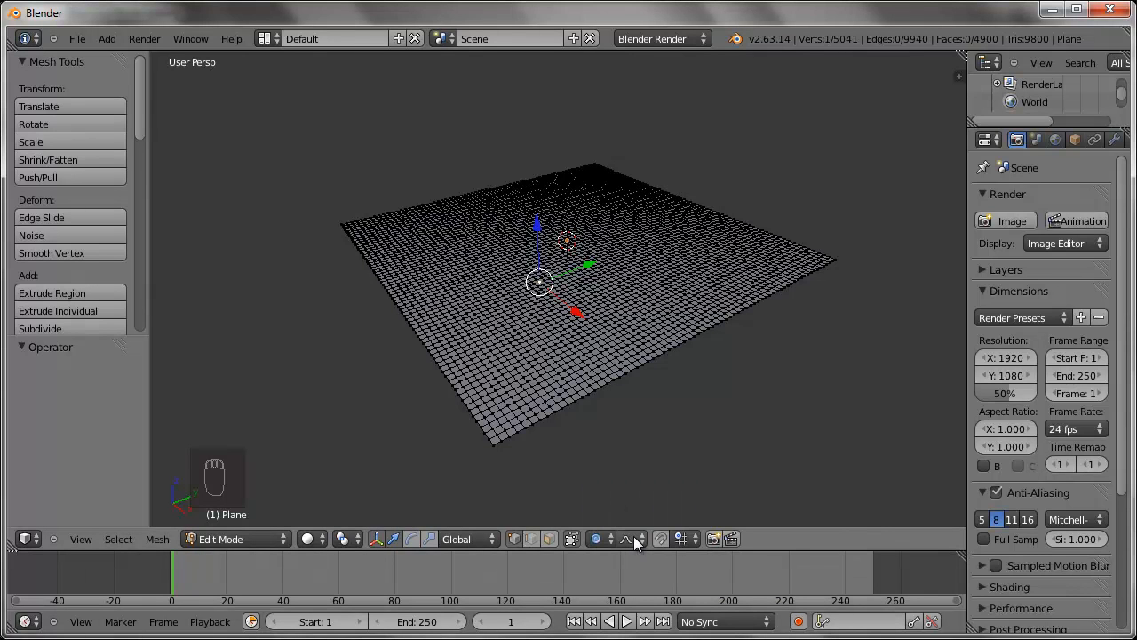
key(o)
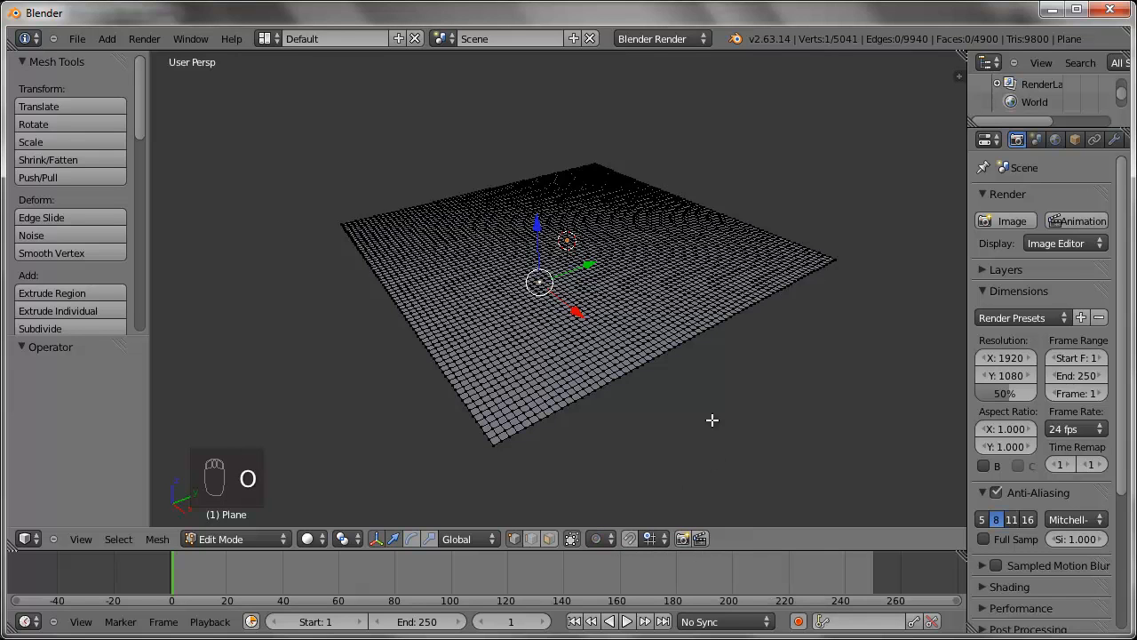
key(o)
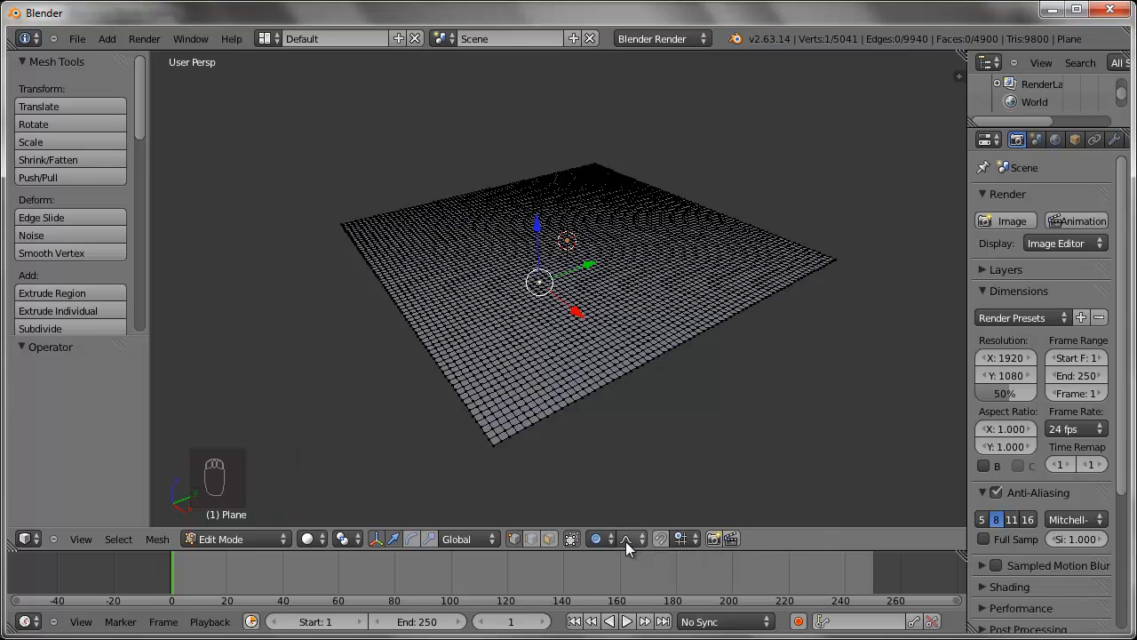
- Raise a vertex toward one side of the plane along Z with a proportional size of about 13.11, forming a broad smooth hill
middle_drag(611, 242, 714, 292)
right_click(461, 242)
middle_drag(665, 447, 624, 388)
key(g)
key(z)
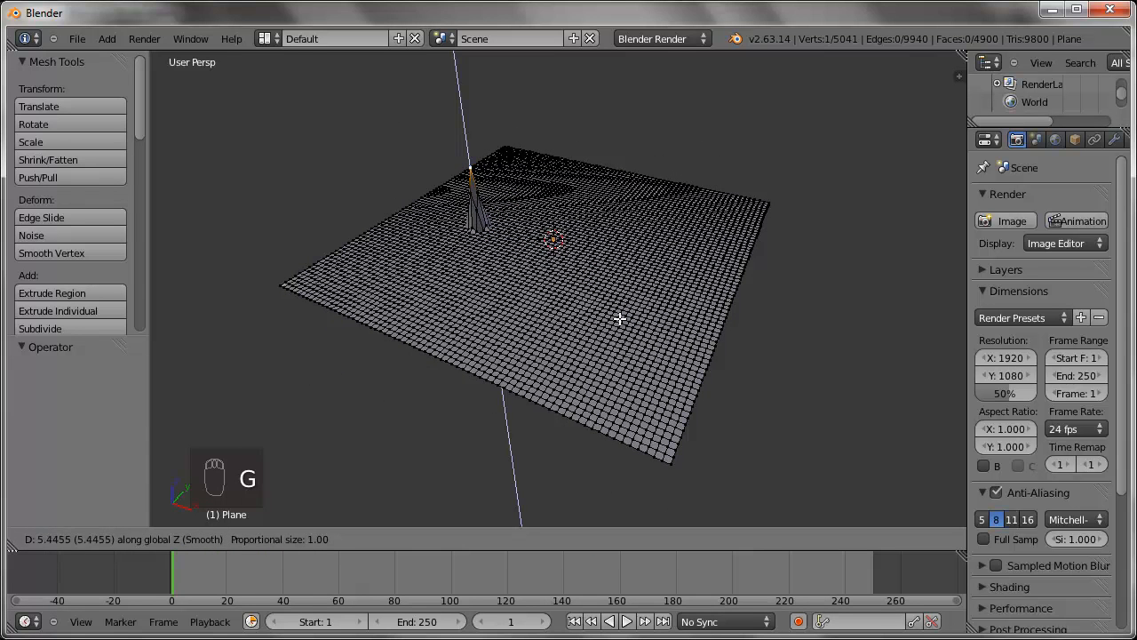
scroll(643, 354, down, 8)
scroll(643, 355, down, 16)
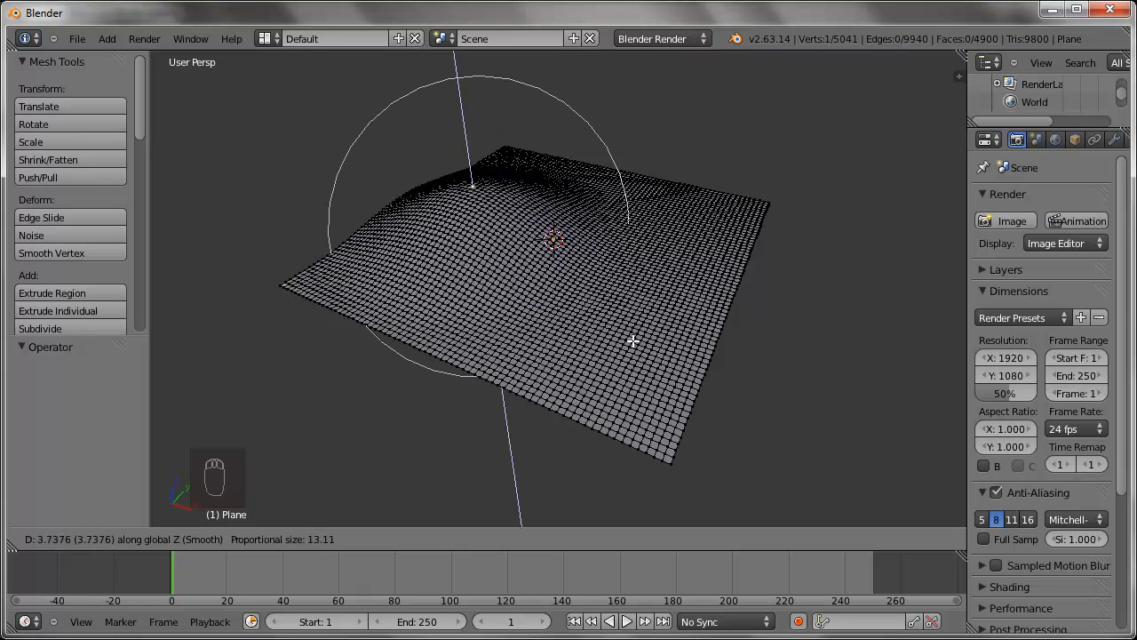
click(632, 273)
middle_drag(656, 333, 672, 308)
key(5)
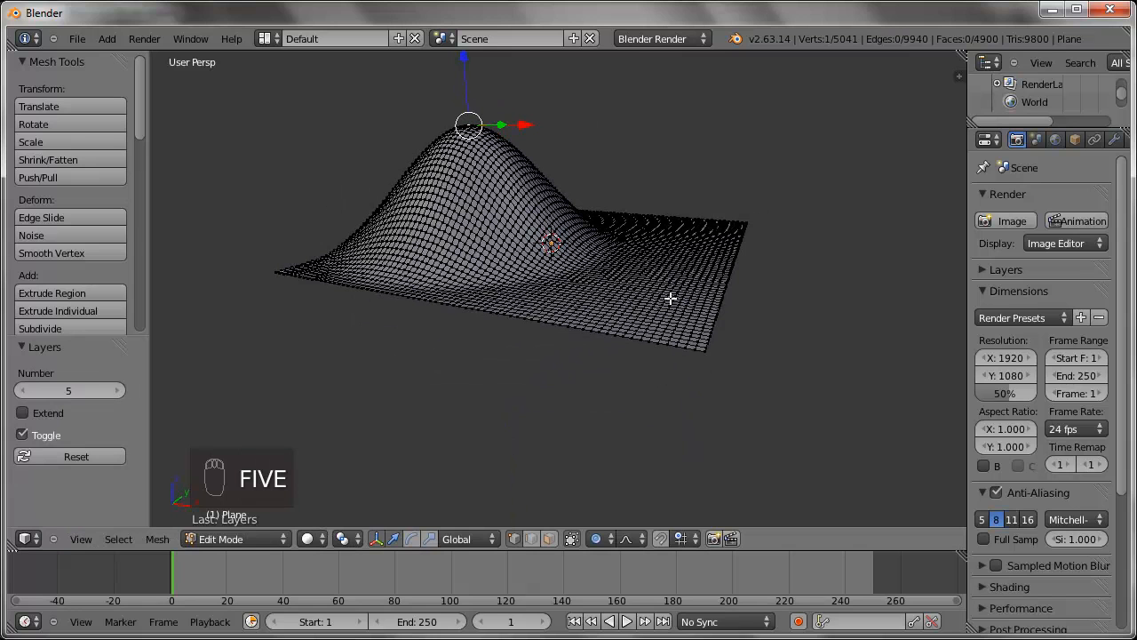
key(5)
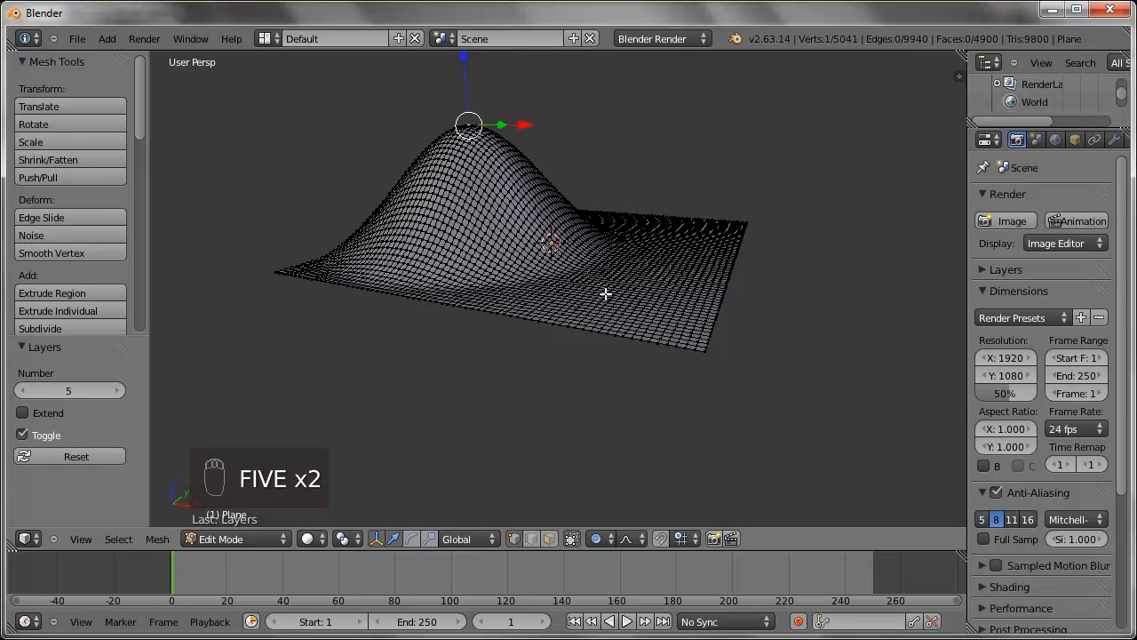
- Enable Emulate Numpad in the input preferences and close the preferences window
middle_drag(607, 288, 672, 304)
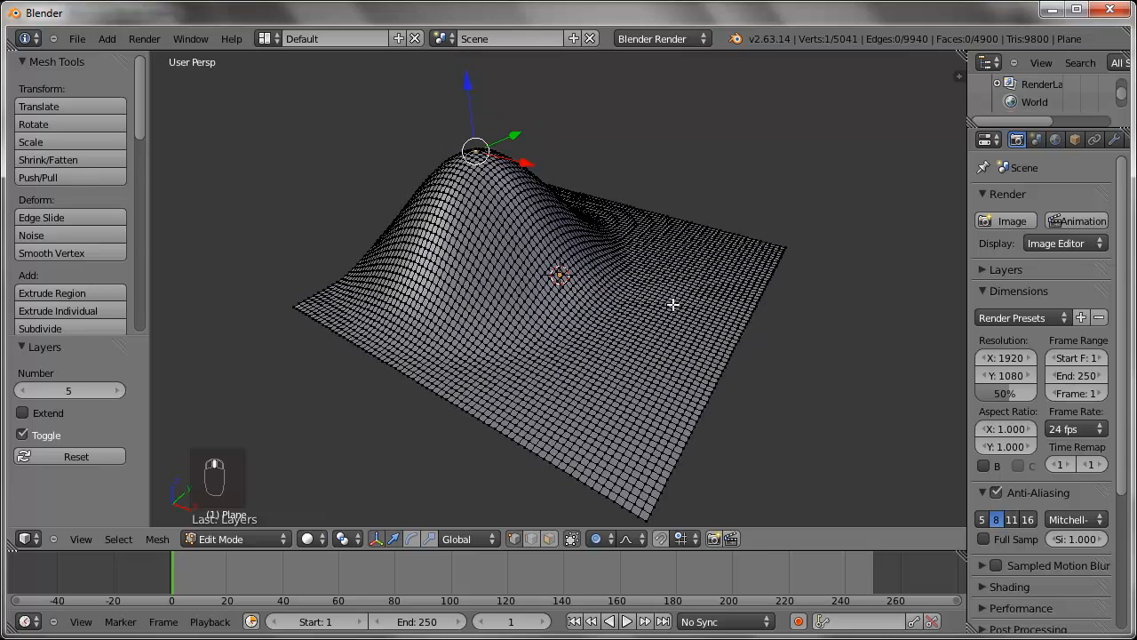
scroll(673, 304, down, 2)
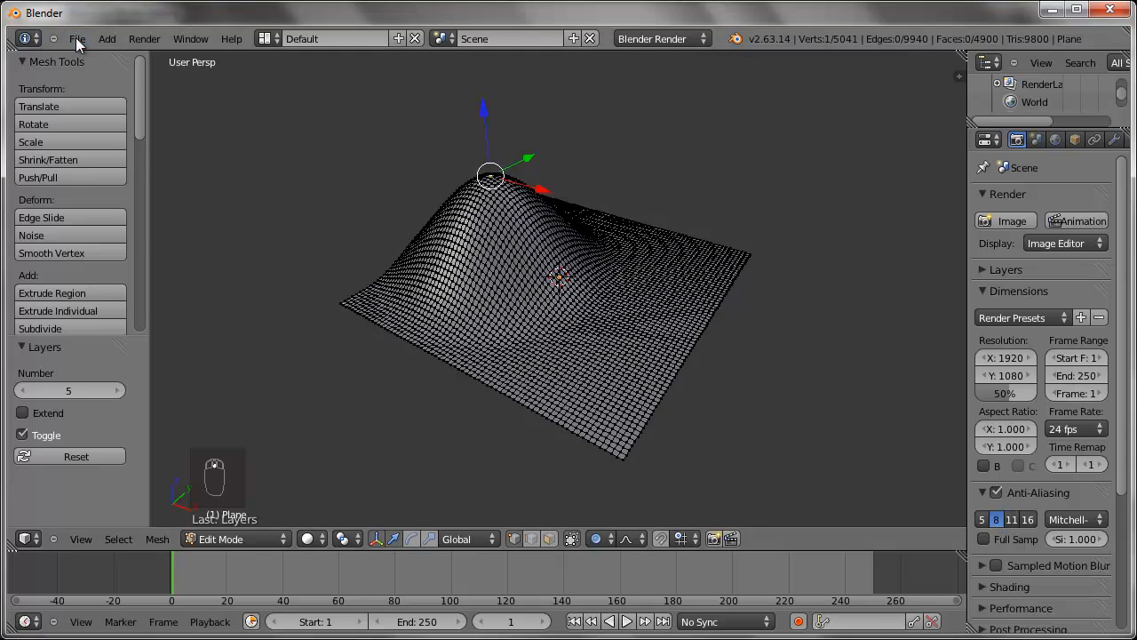
middle_drag(635, 302, 615, 305)
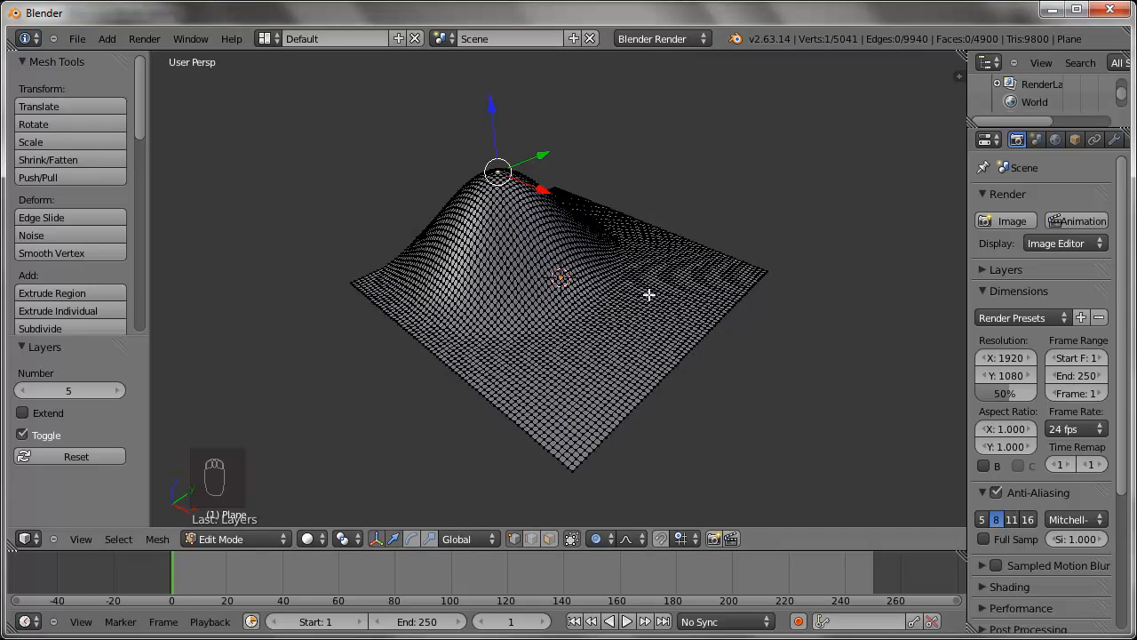
click(77, 39)
click(161, 212)
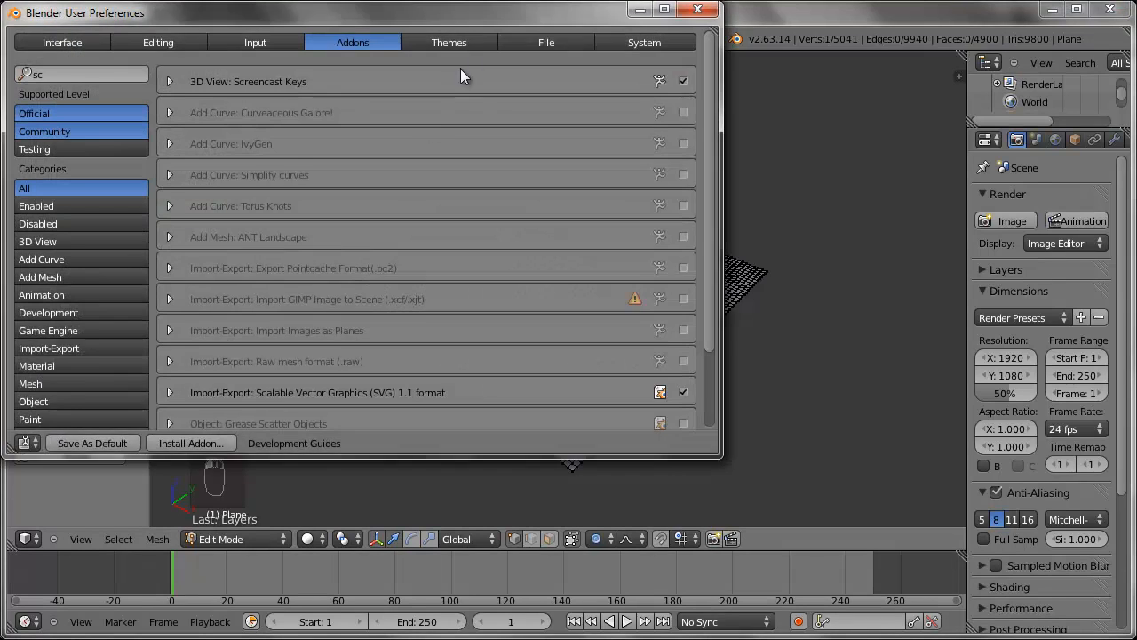
drag(481, 18, 597, 54)
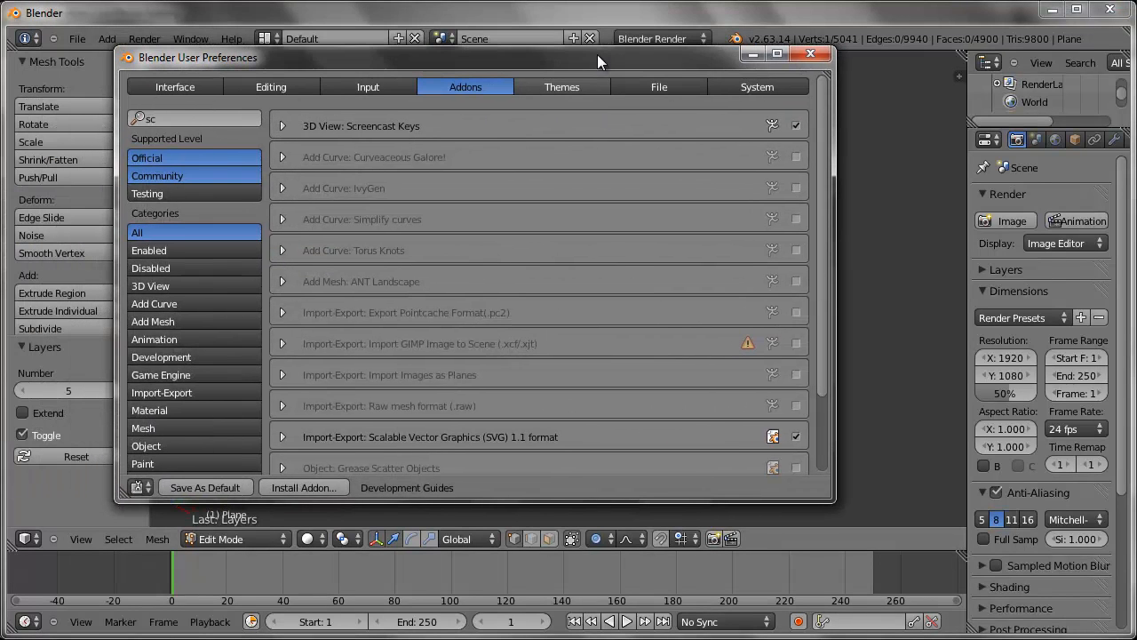
click(386, 86)
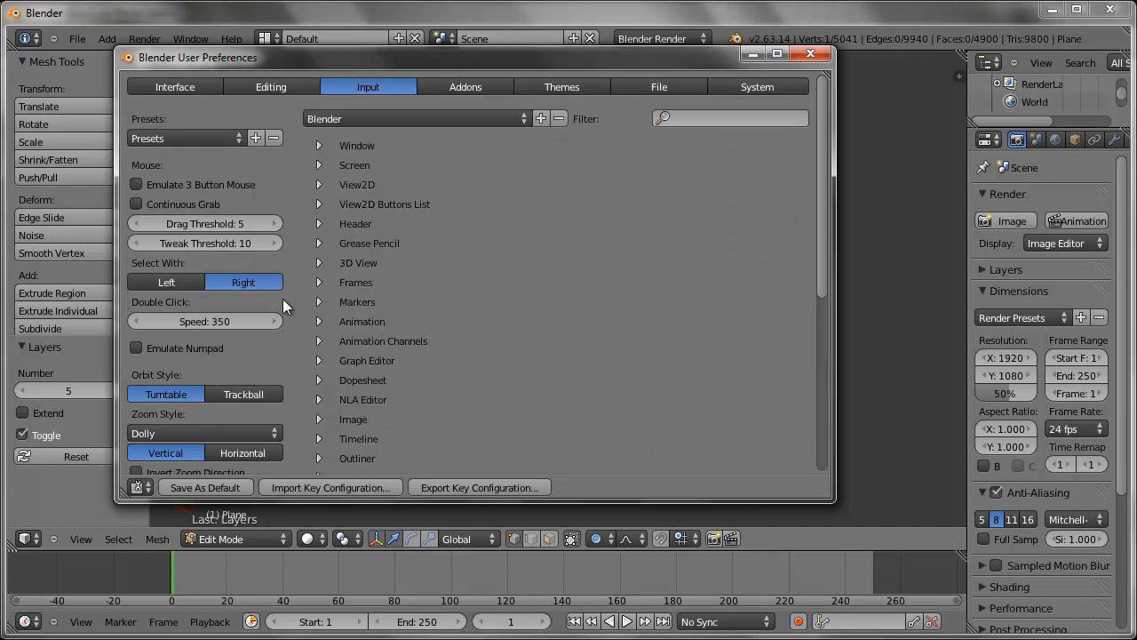
click(138, 348)
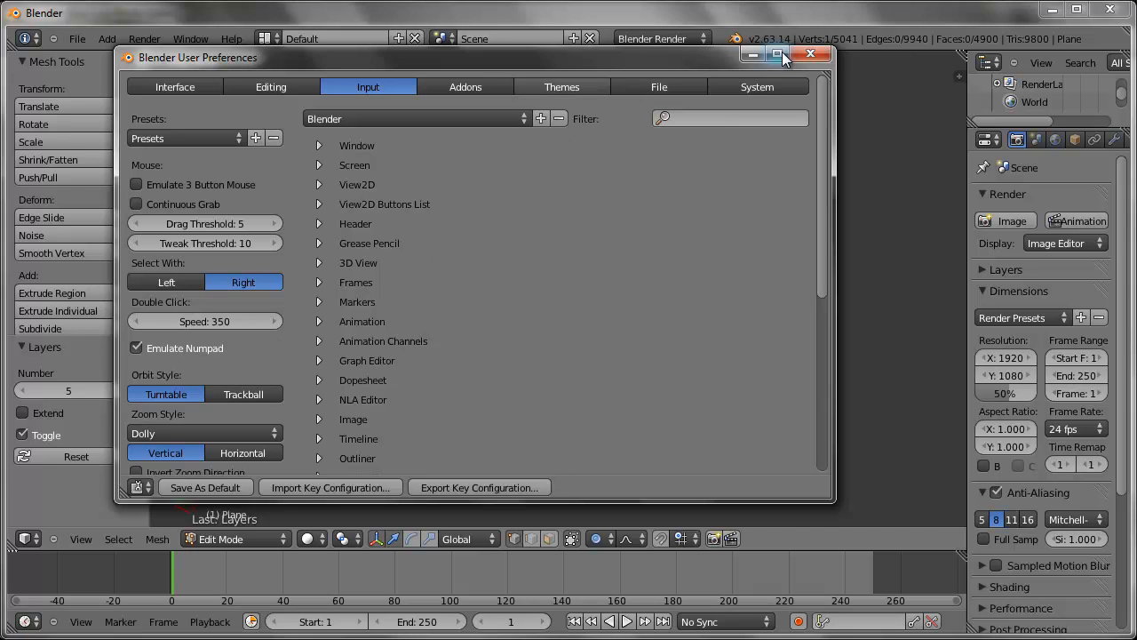
click(810, 54)
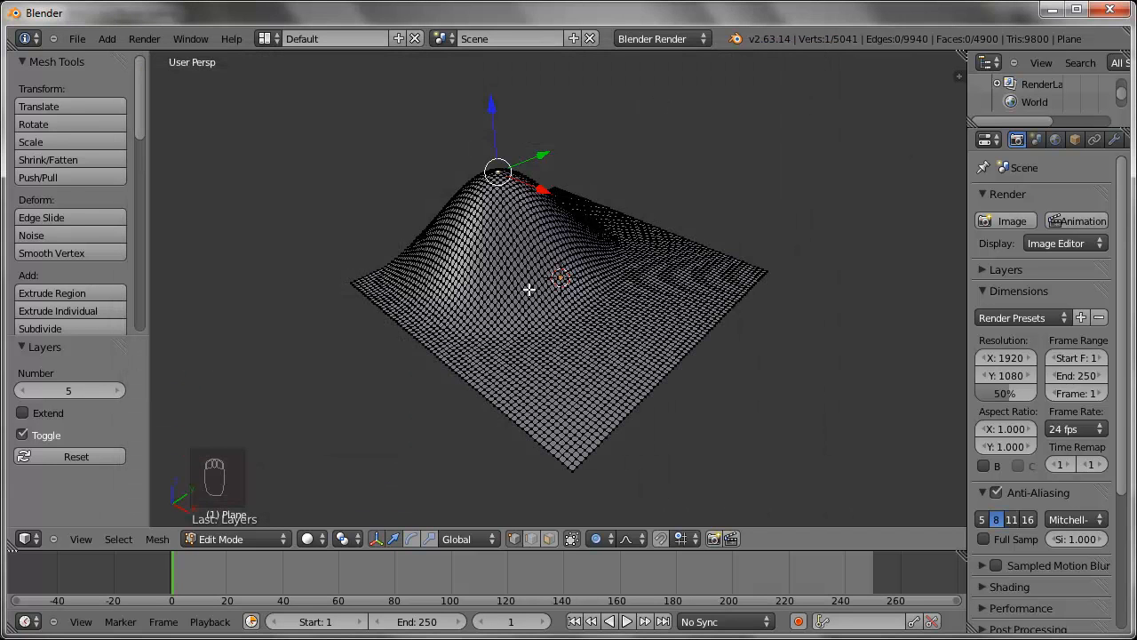
- Examine the hill's profile in orthographic front view and choose Smooth as the proportional editing falloff
middle_drag(489, 378, 542, 376)
key(5)
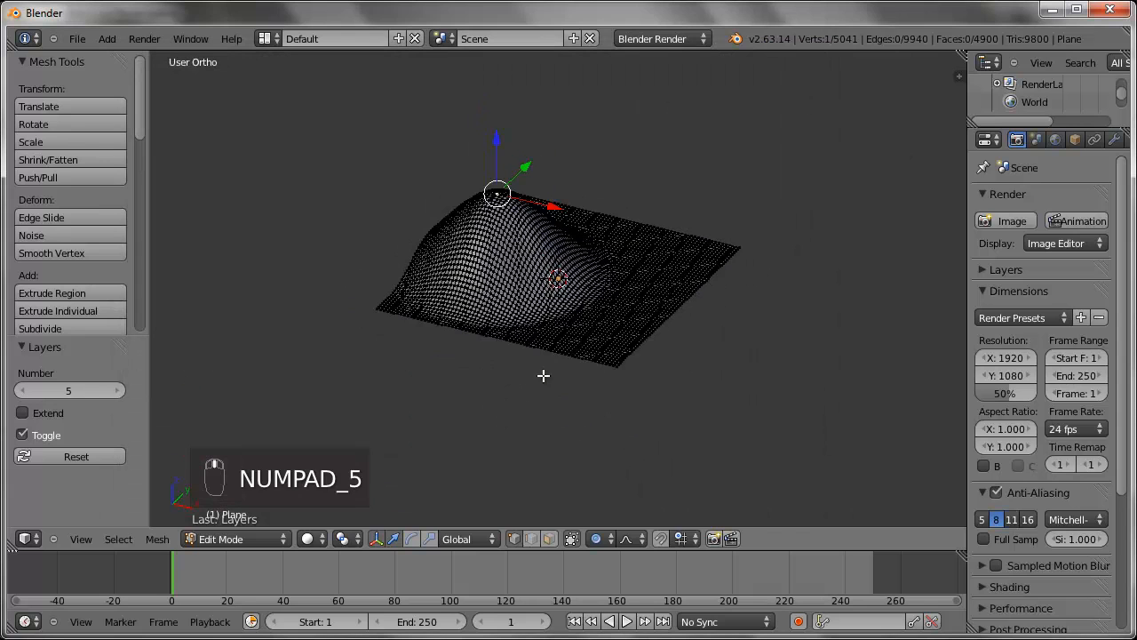
key(1)
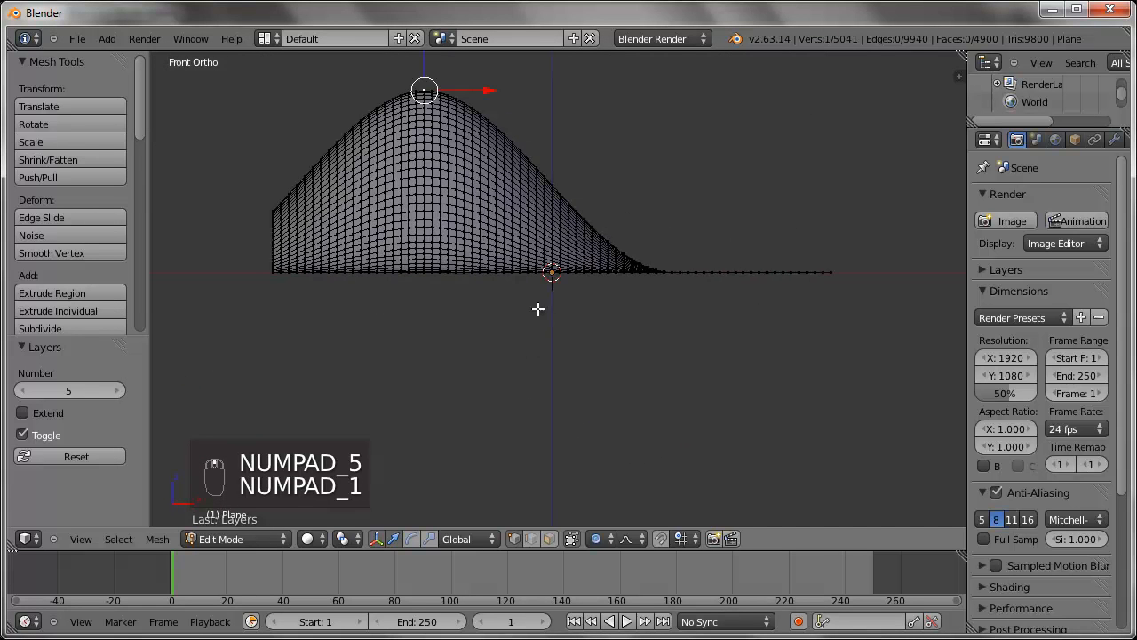
shift+middle_drag(525, 269, 528, 357)
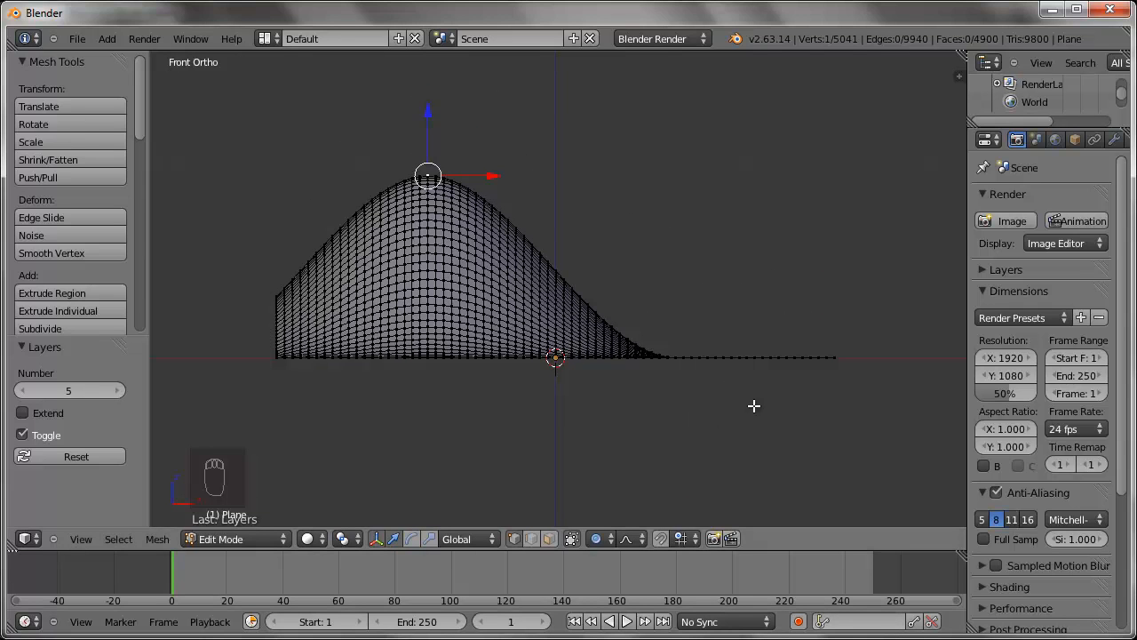
click(626, 539)
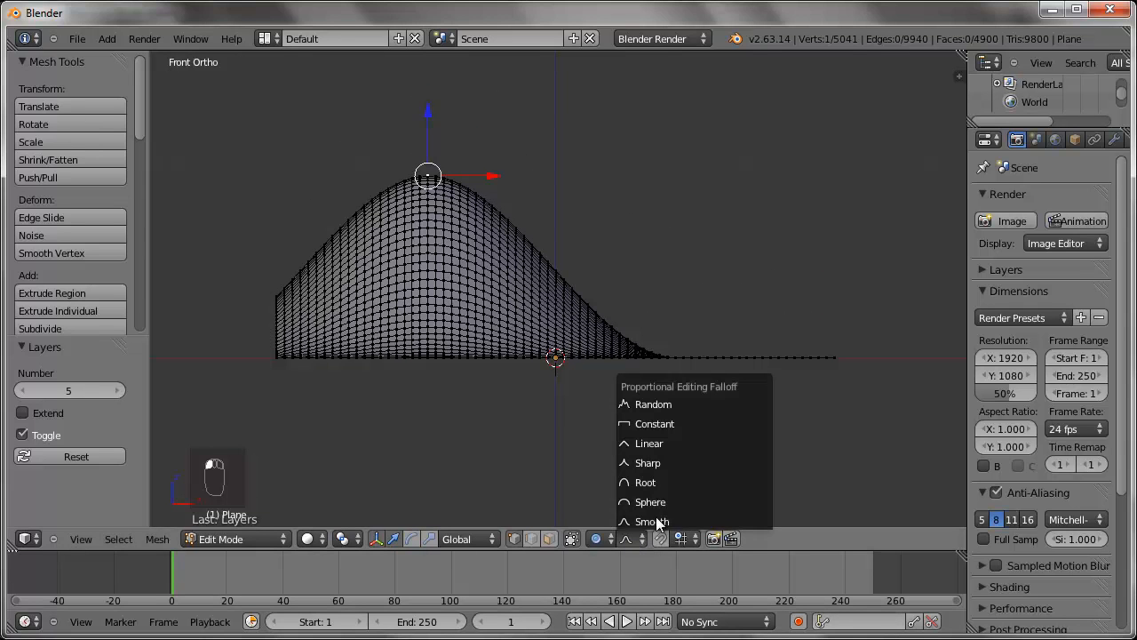
click(657, 522)
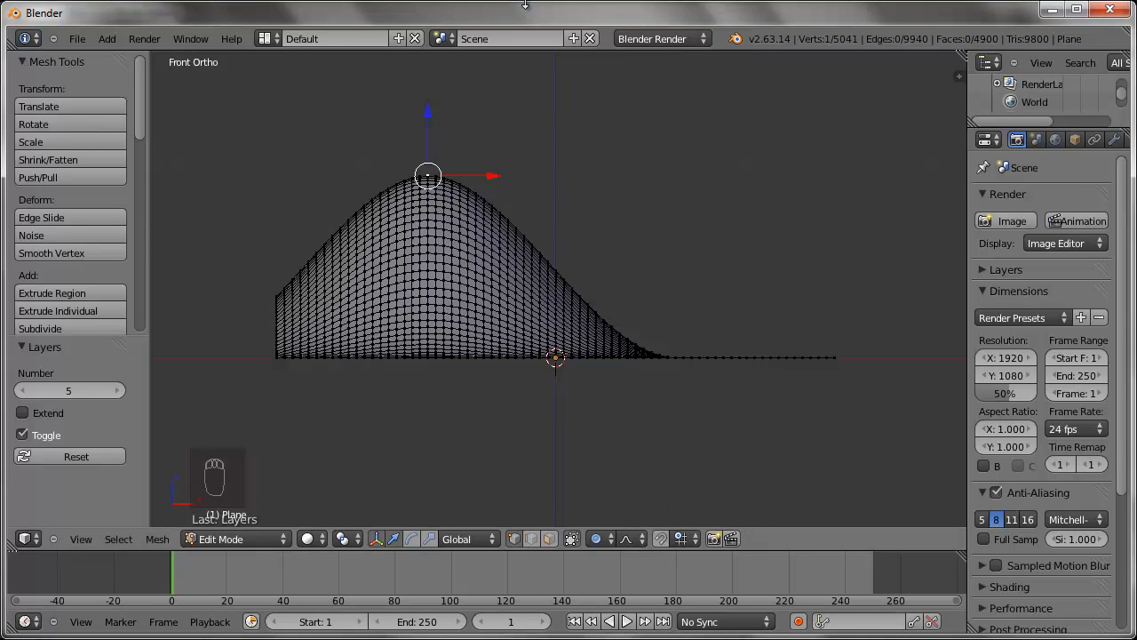
- Undo the raised hill on the plane
key(ctrl+z)
key(ctrl+z)
key(ctrl+z)
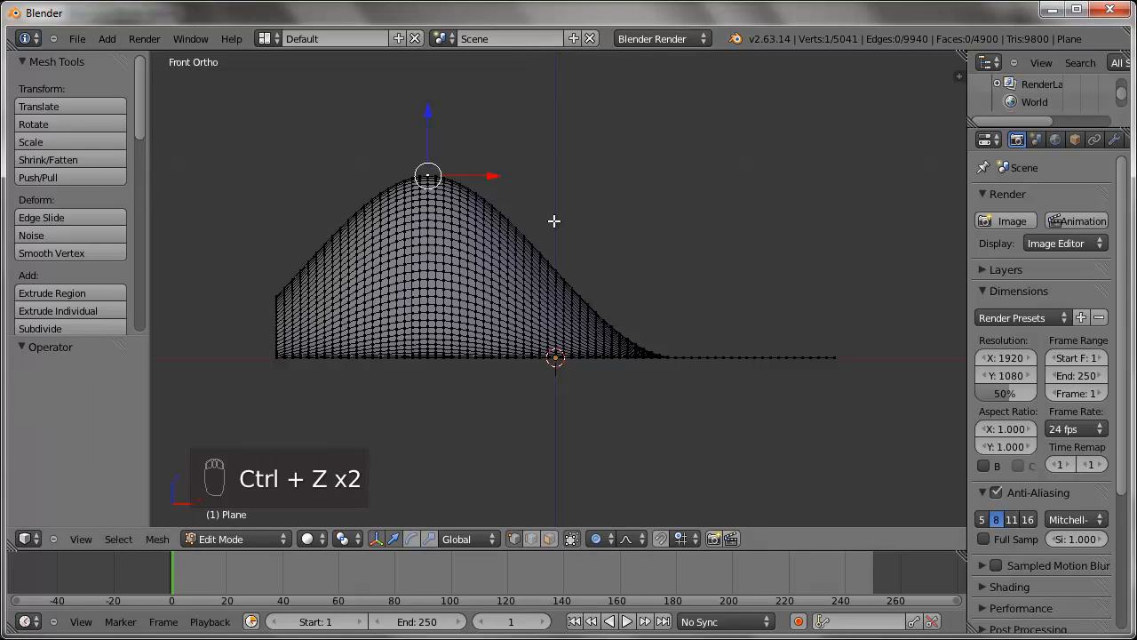
- Try raising the selected vertex along Z with the Root falloff, cancel the move, and set the falloff back to Smooth
click(639, 542)
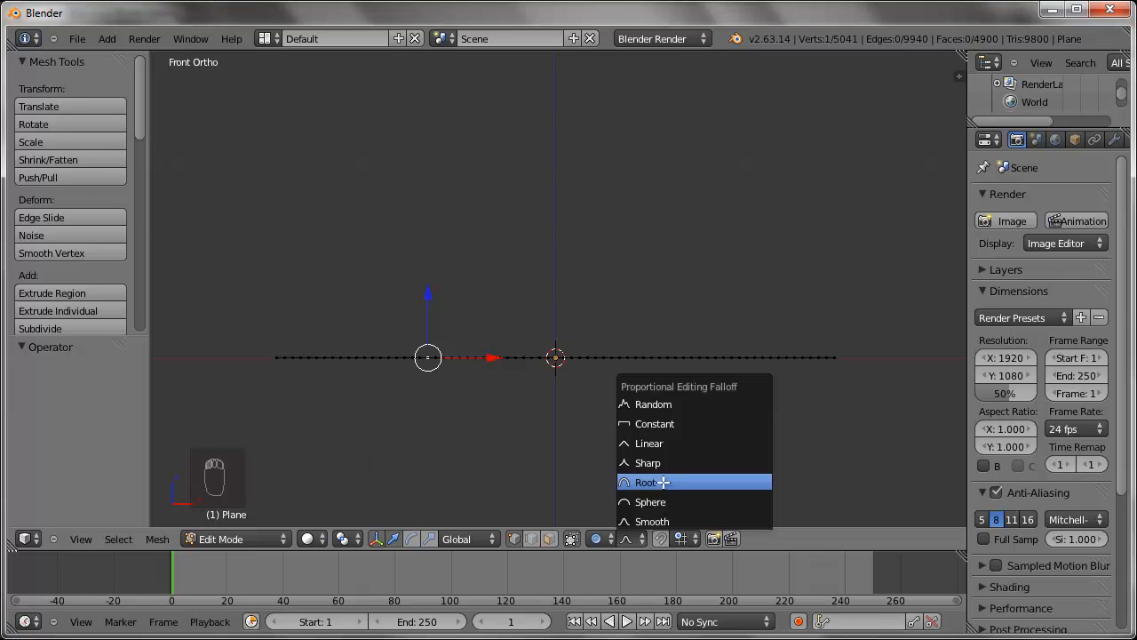
click(663, 482)
key(g)
key(z)
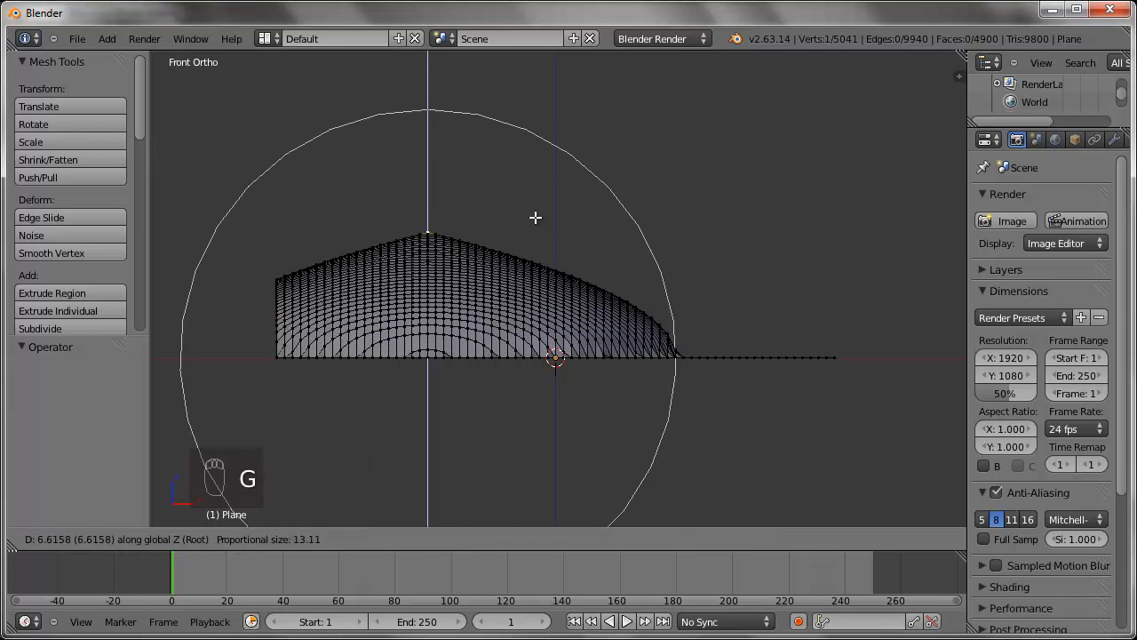
right_click(520, 163)
click(627, 538)
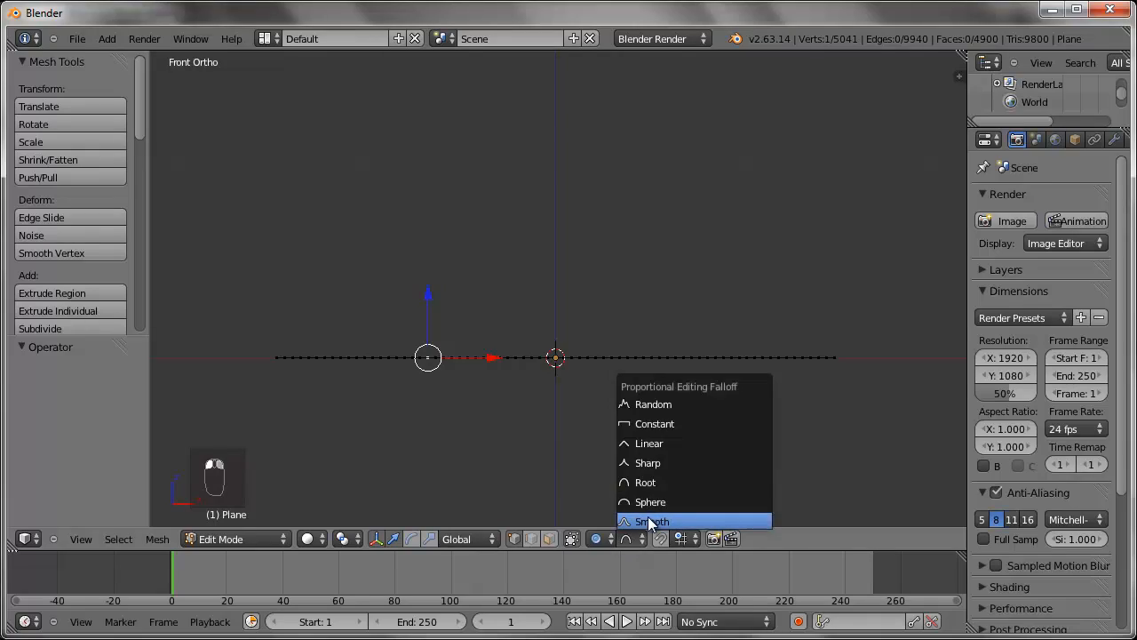
click(650, 523)
- Select three vertices on the edges around the plane's far corner and raise them about 8.15 along Z with a proportional size of about 37.4
middle_drag(693, 318, 648, 406)
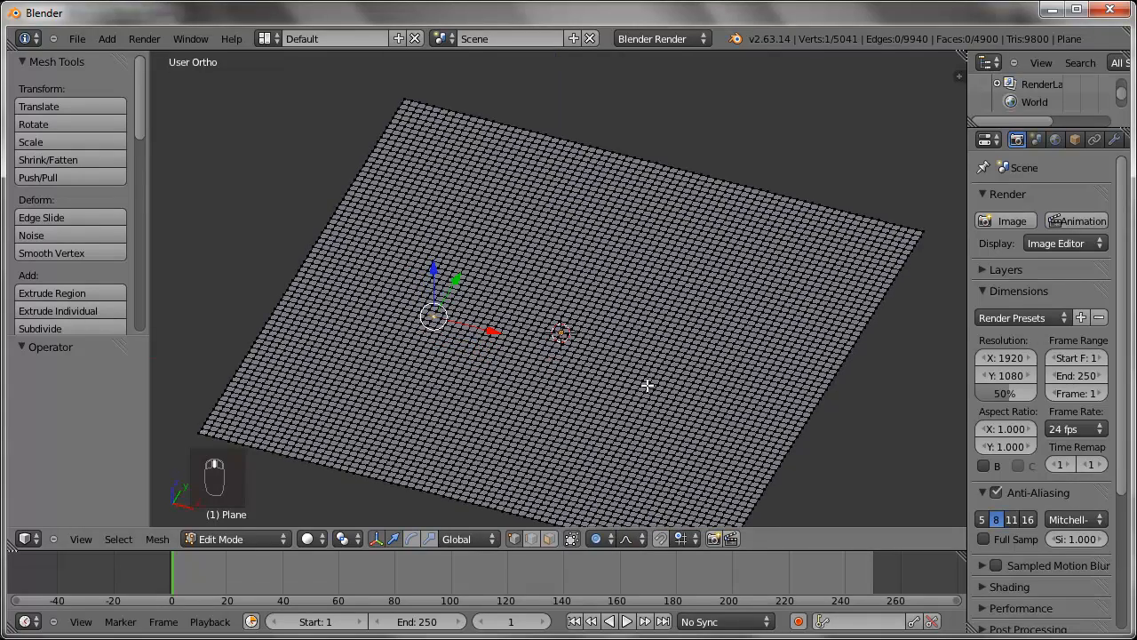
key(KP_5)
middle_drag(675, 409, 902, 444)
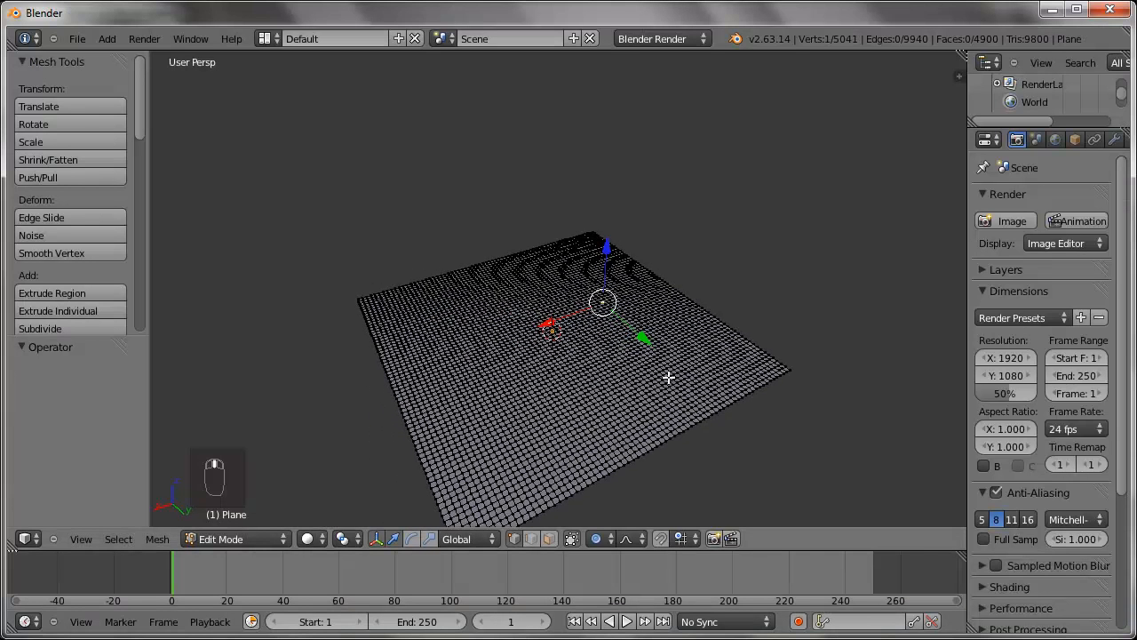
middle_drag(668, 377, 680, 373)
right_click(795, 359)
shift+right_click(718, 310)
shift+right_click(647, 459)
middle_drag(555, 437, 751, 401)
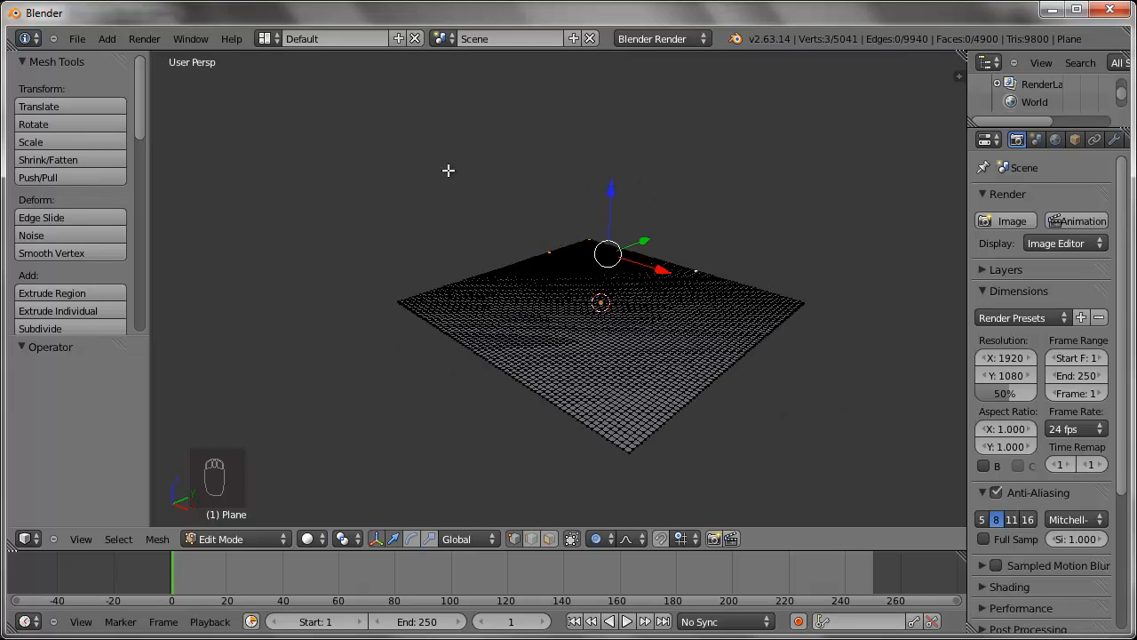
middle_drag(611, 350, 622, 369)
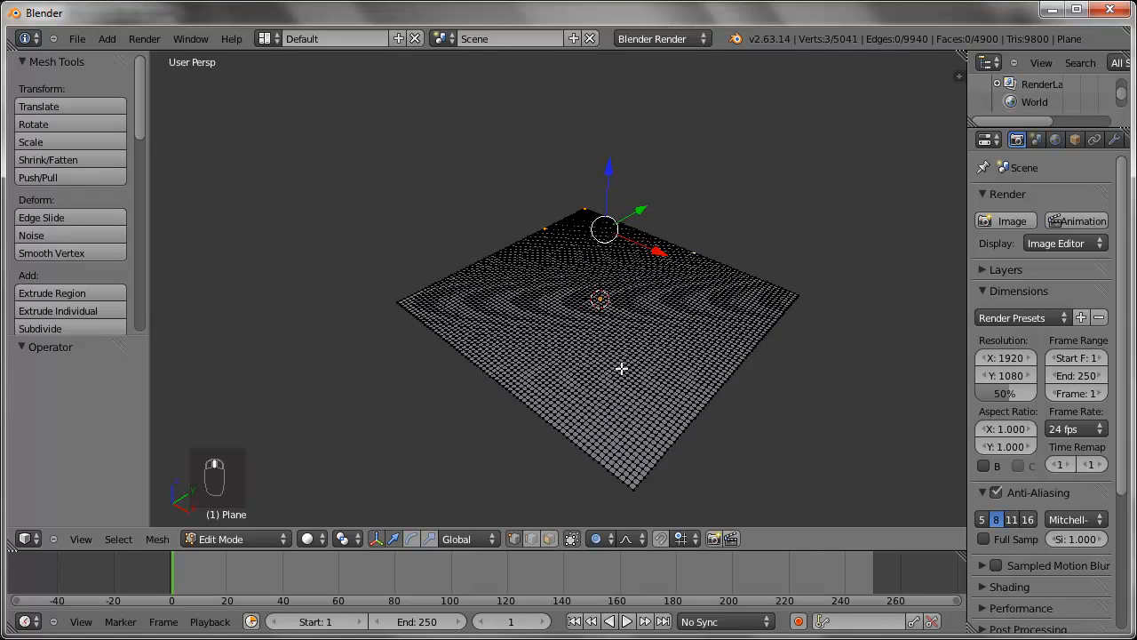
key(g)
key(z)
scroll(627, 347, down, 4)
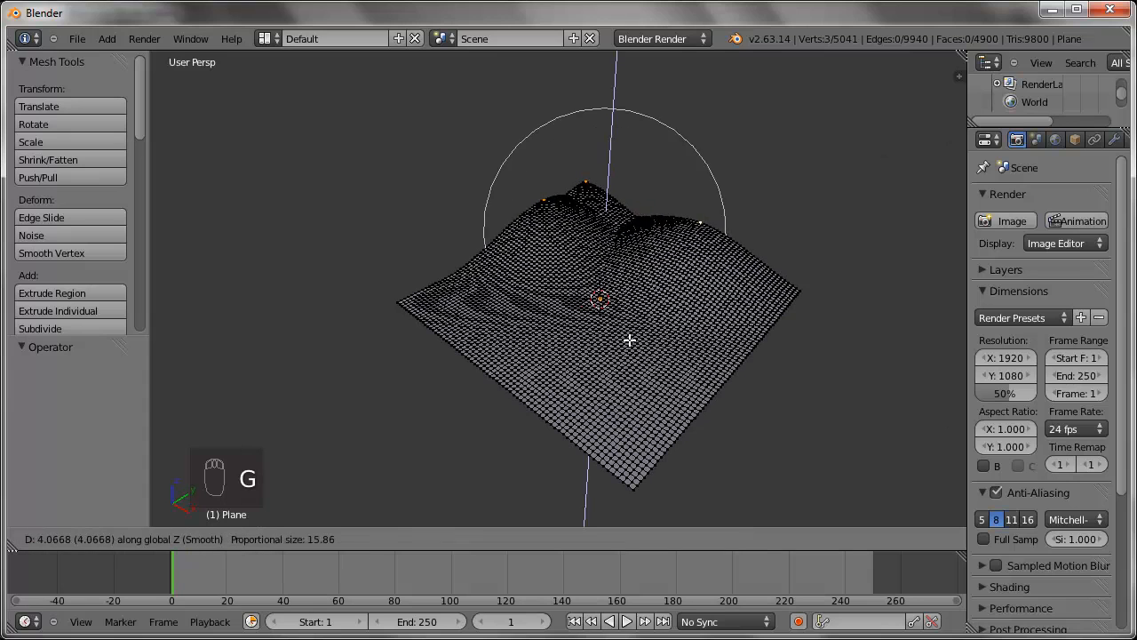
scroll(629, 337, down, 7)
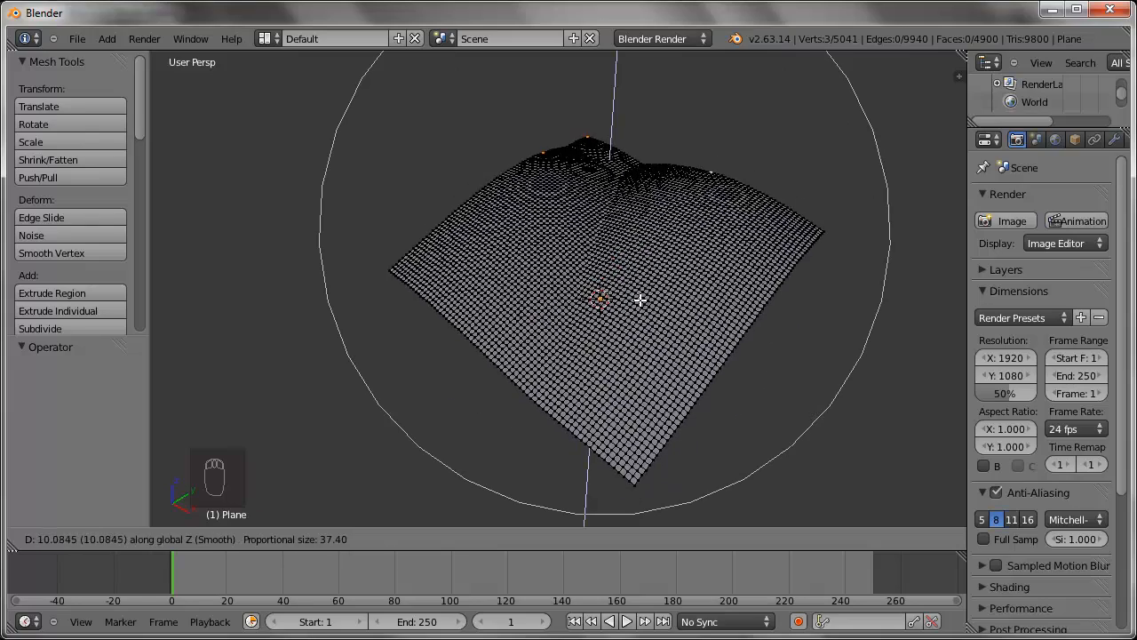
click(640, 310)
- Raise a single vertex near the terrain's far corner about 3.95 along Z with a proportional size of about 17.45
middle_drag(639, 310, 801, 315)
middle_drag(567, 253, 701, 242)
right_click(657, 180)
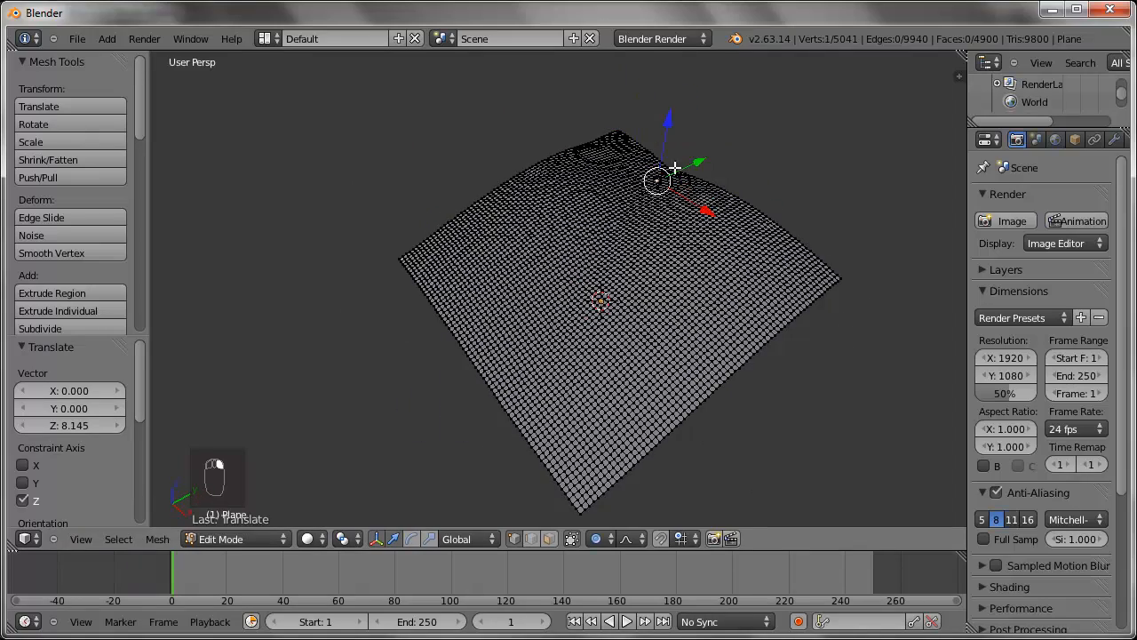
key(g)
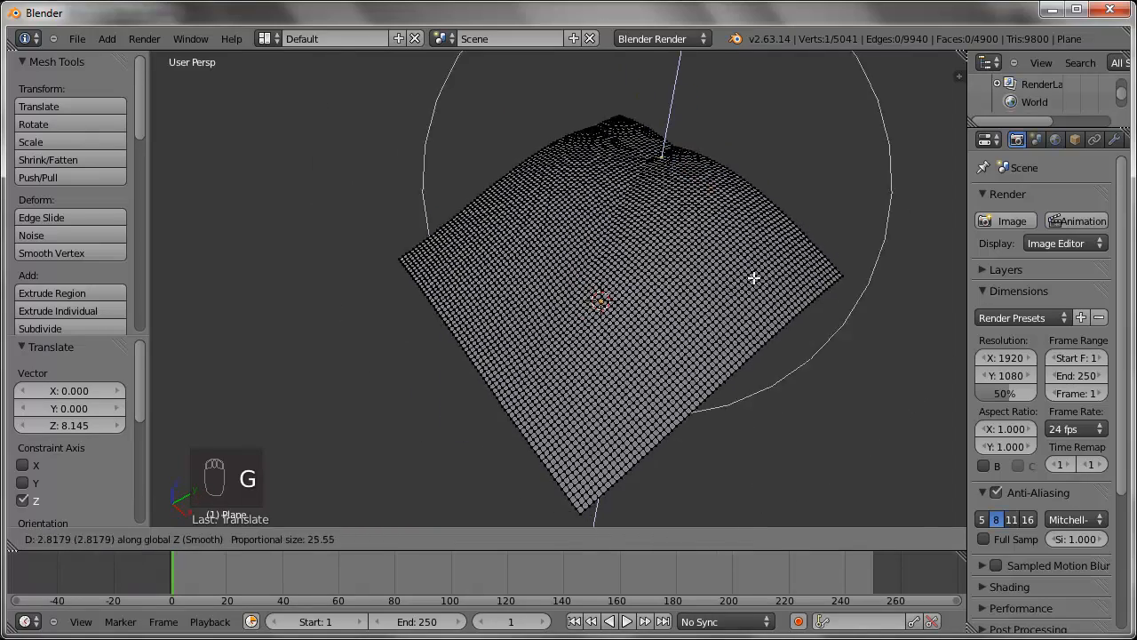
scroll(751, 279, up, 1)
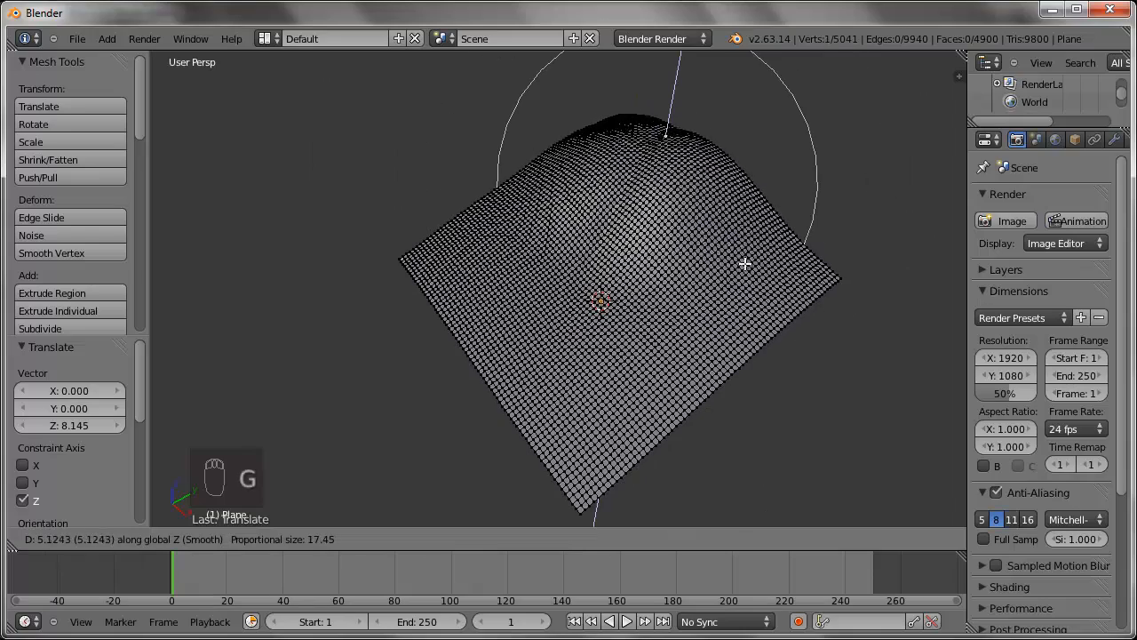
click(729, 284)
- Select four vertices along the terrain's far edges and raise them about 2.39 along Z with a proportional size of about 11.92
middle_drag(729, 284, 454, 236)
right_click(439, 229)
middle_drag(519, 272, 465, 256)
shift+right_click(376, 226)
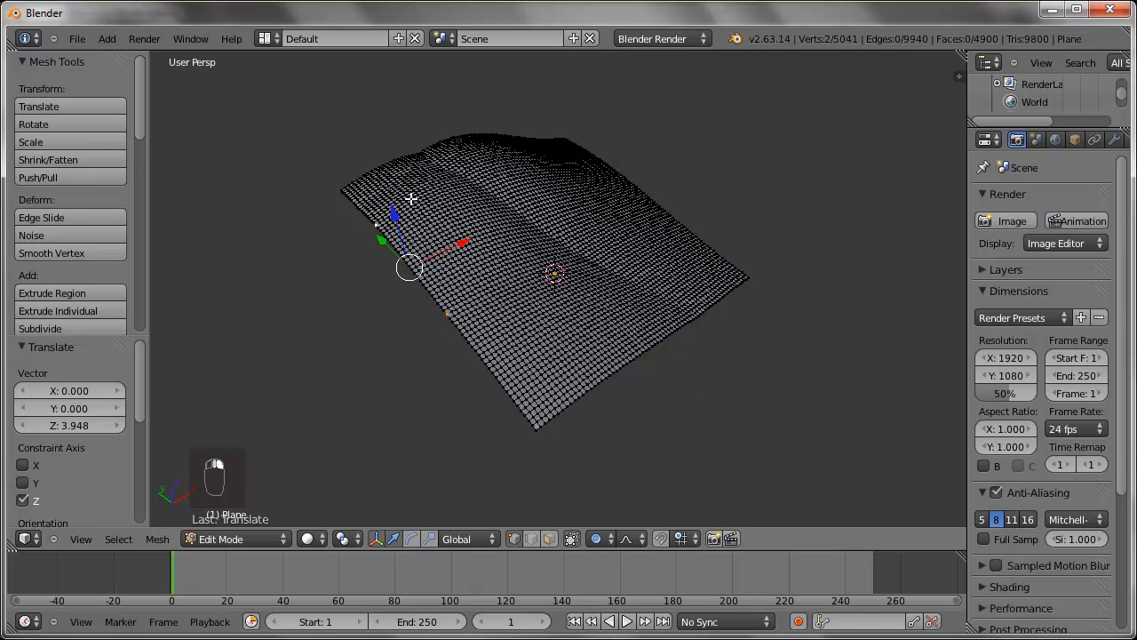
shift+right_click(368, 169)
middle_drag(472, 173, 410, 286)
shift+right_click(351, 345)
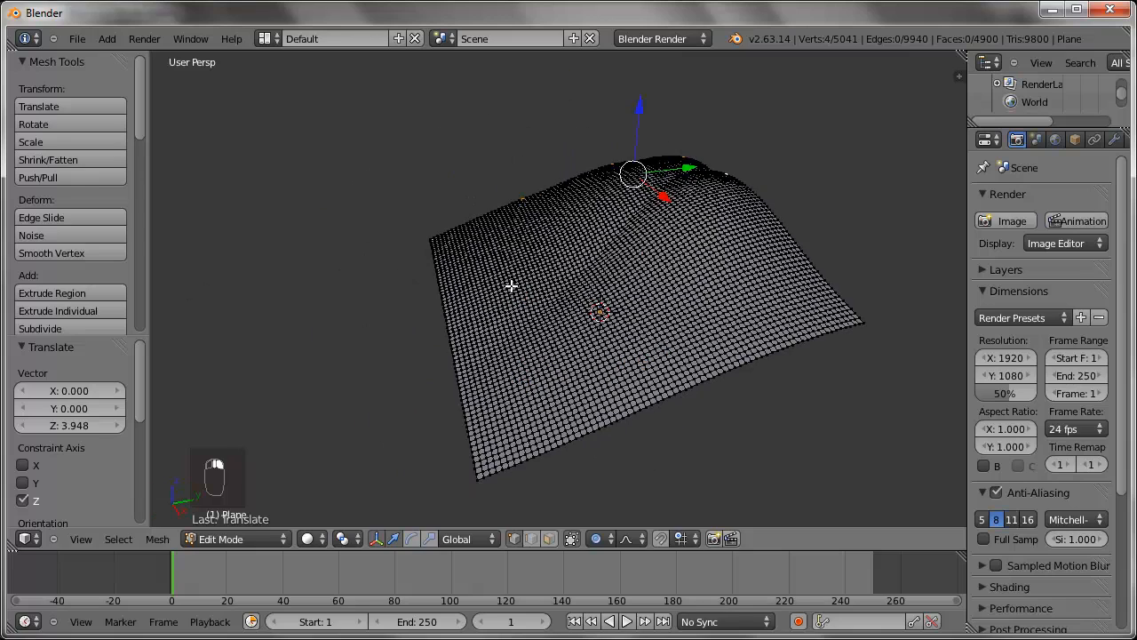
key(g)
key(z)
scroll(530, 285, up, 3)
scroll(531, 261, up, 1)
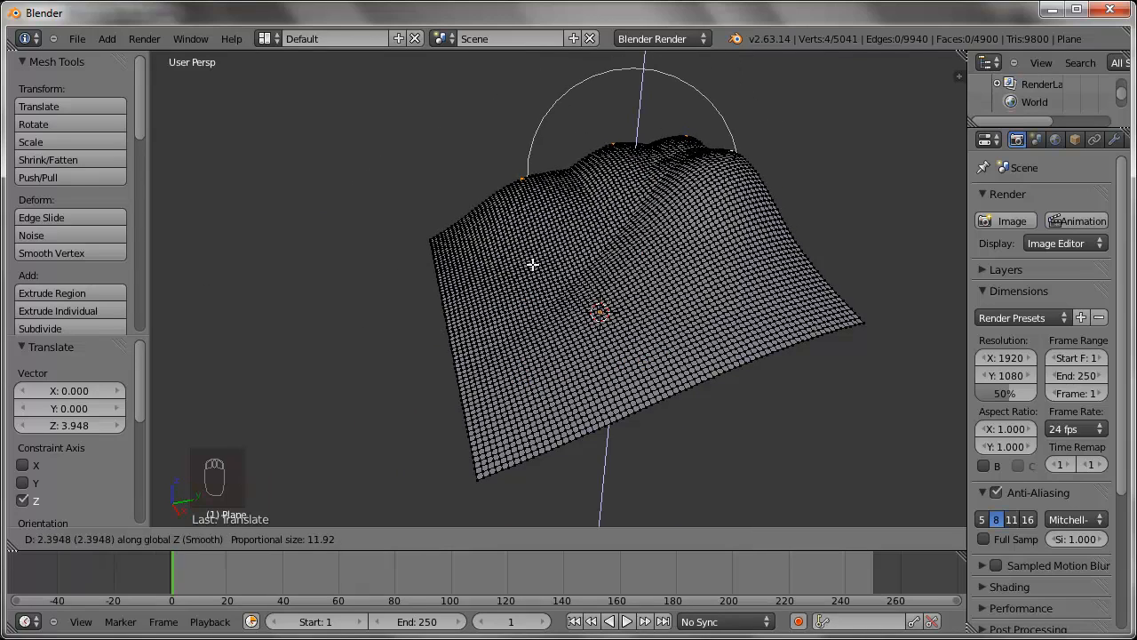
click(533, 263)
- Switch the terrain to Object Mode and apply Smooth shading to it
mouse_move(614, 275)
middle_down()
mouse_move(693, 286)
mouse_move(649, 292)
mouse_move(678, 293)
mouse_move(596, 228)
mouse_move(647, 262)
mouse_move(529, 347)
mouse_move(556, 327)
middle_up()
key(Tab)
scroll(642, 209, up, 5)
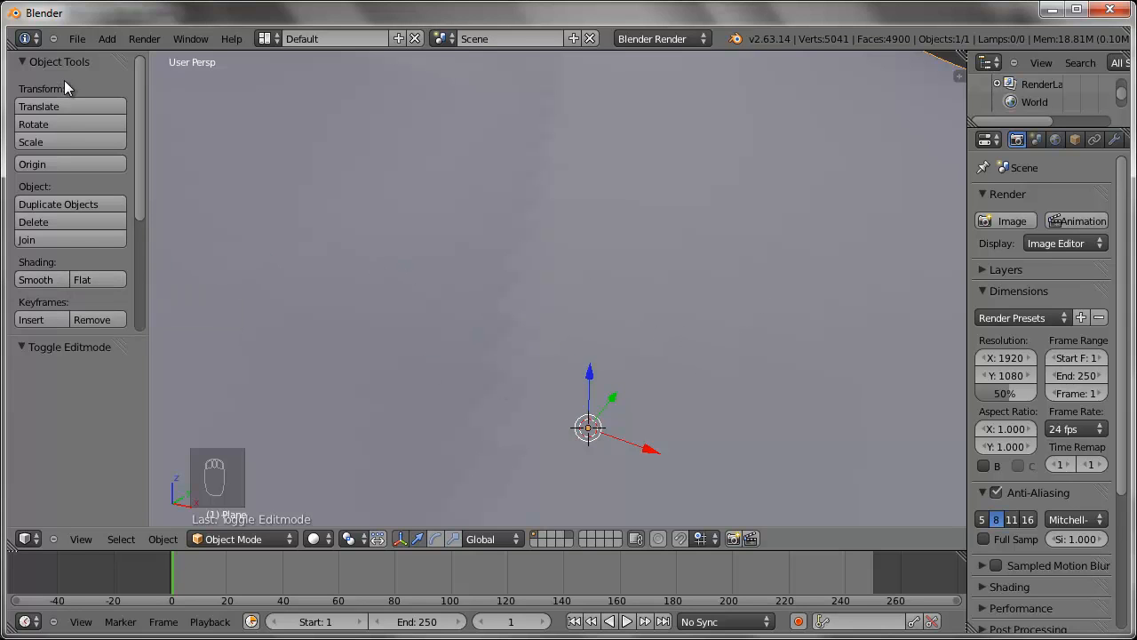
key(t)
key(t)
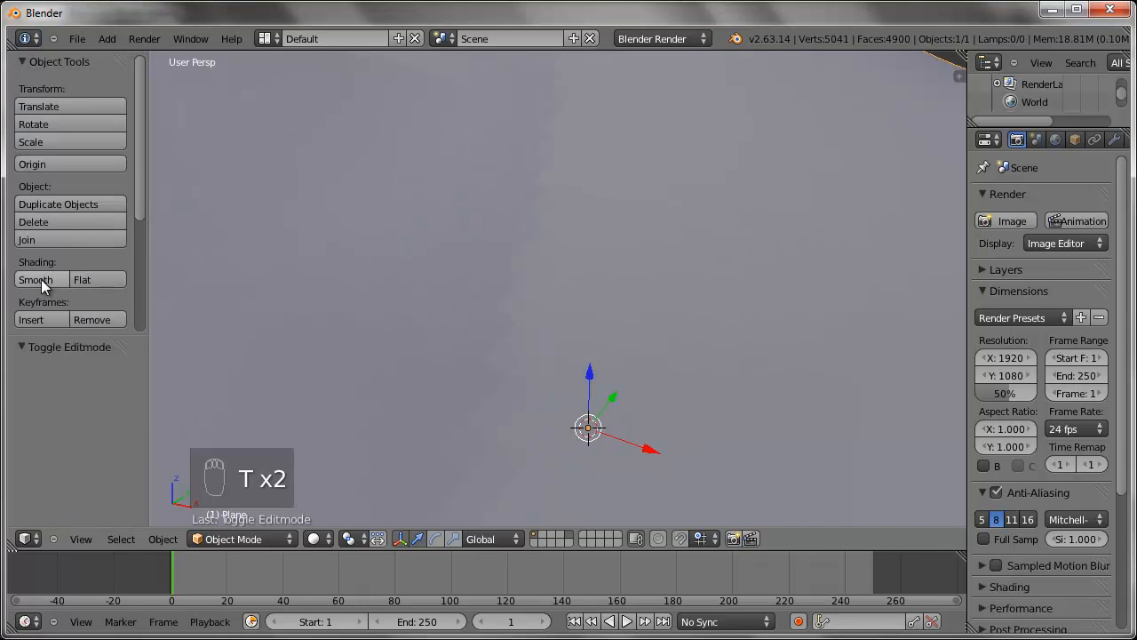
click(41, 279)
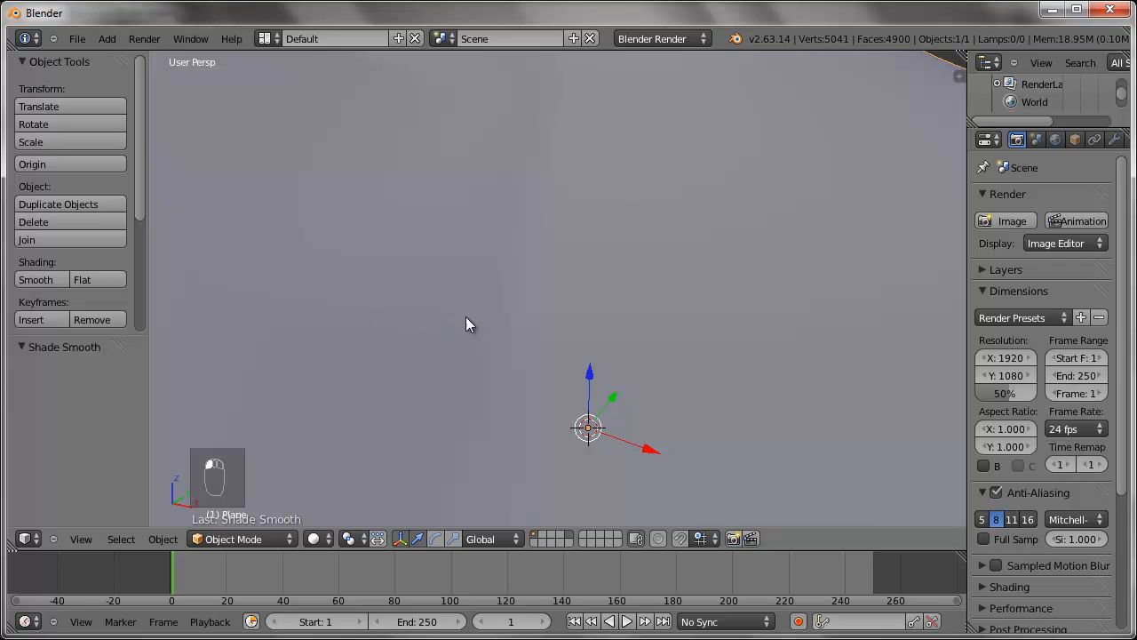
- Check the terrain's grid in Edit Mode, return to Object Mode, and apply Flat shading
key(Tab)
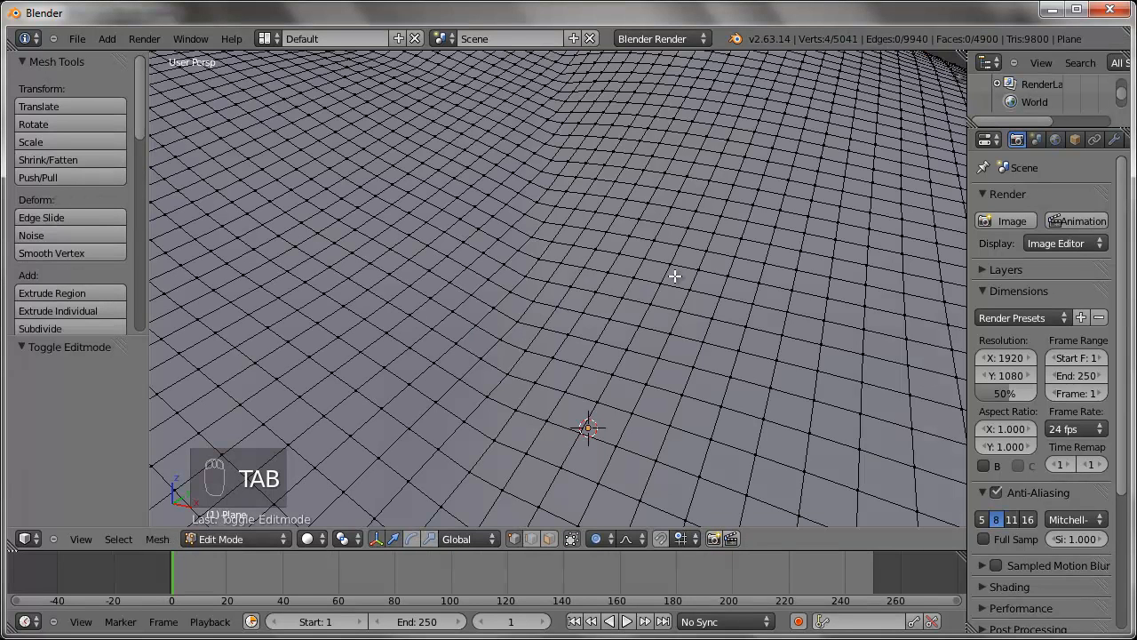
key(Tab)
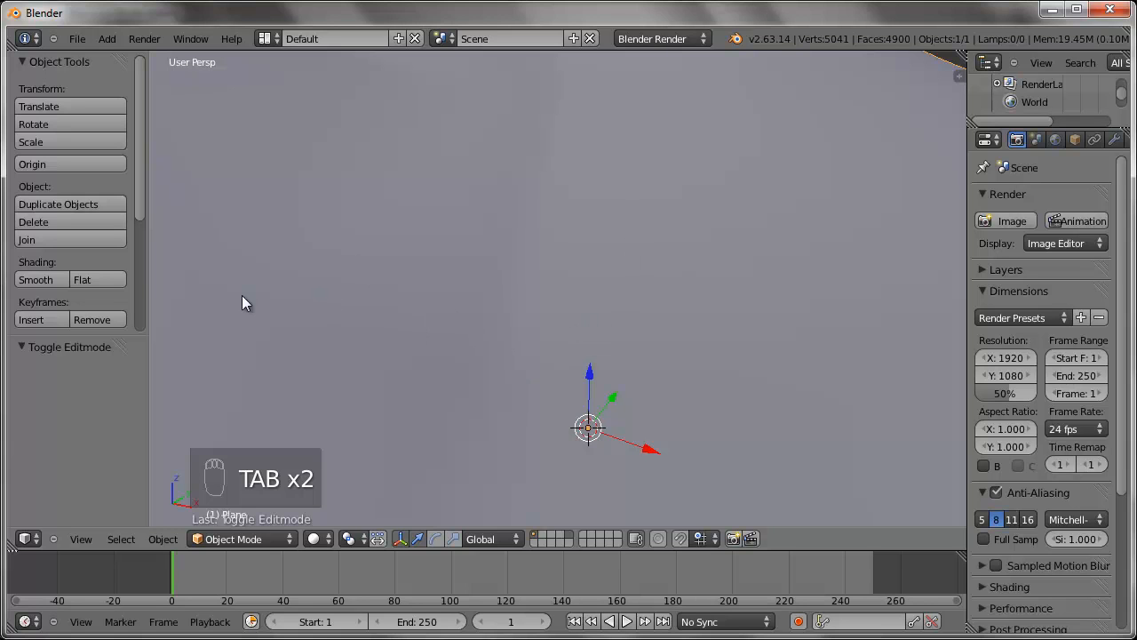
click(93, 277)
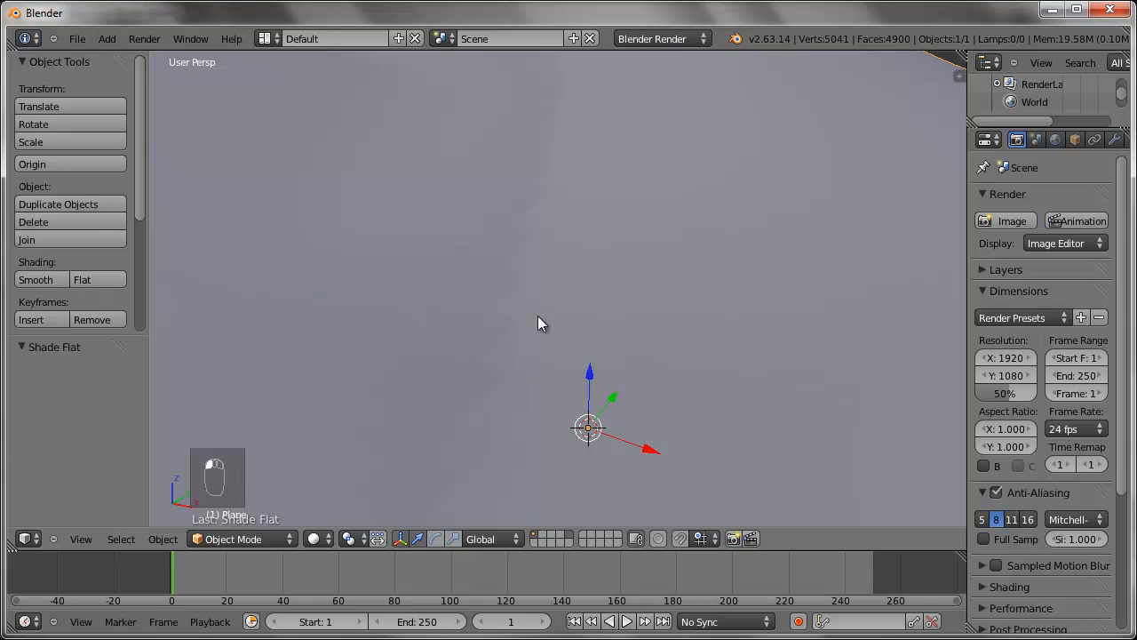
- Apply Smooth shading to the terrain again
click(57, 278)
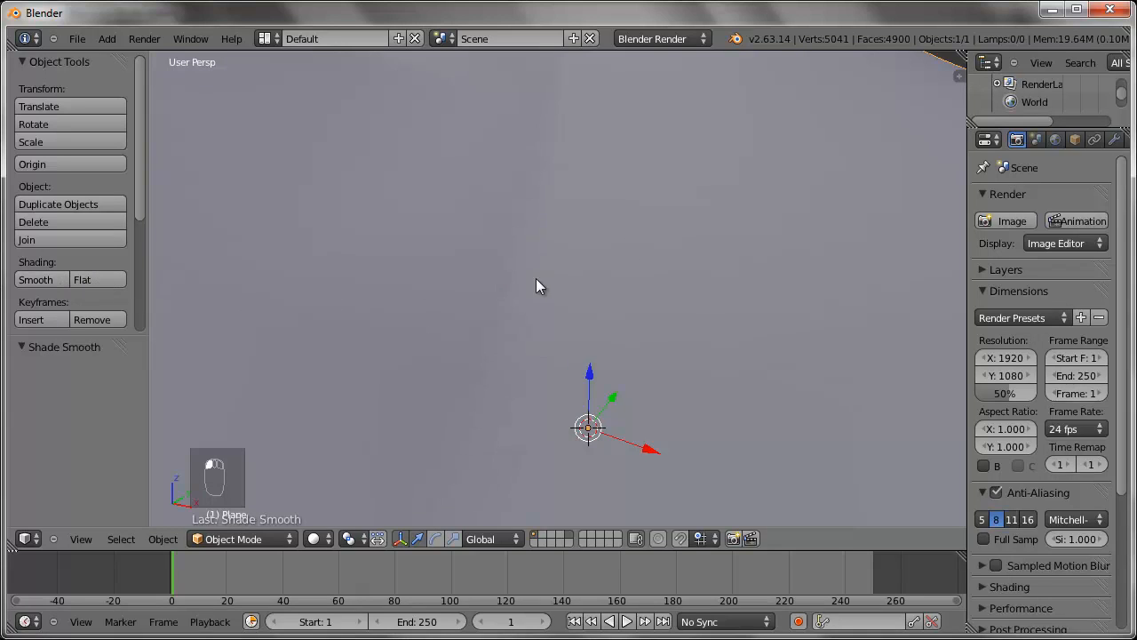
scroll(539, 277, down, 4)
mouse_move(541, 279)
middle_down()
mouse_move(600, 311)
mouse_move(675, 297)
mouse_move(522, 299)
mouse_move(544, 298)
middle_up()
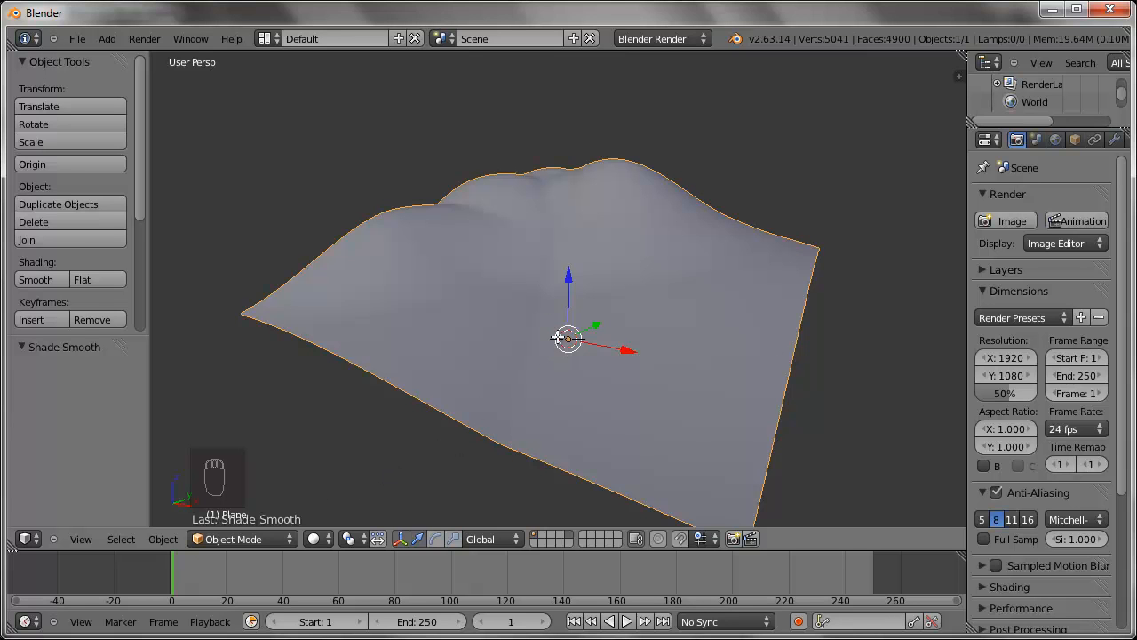
- Switch the terrain from Object Mode to Sculpt Mode
key(Tab)
key(Tab)
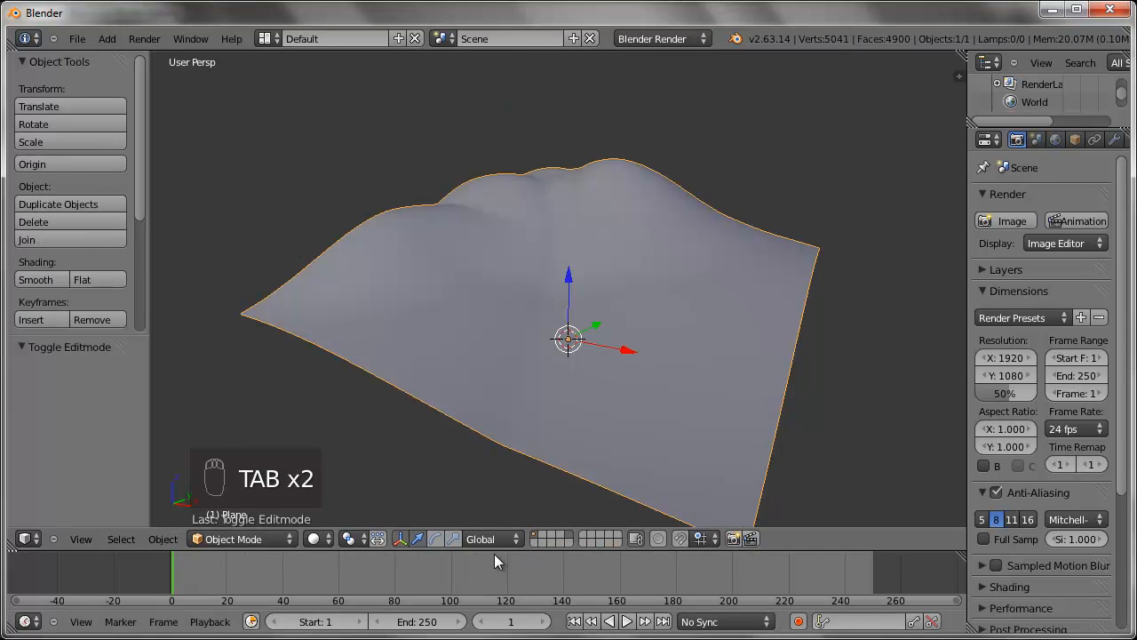
click(263, 539)
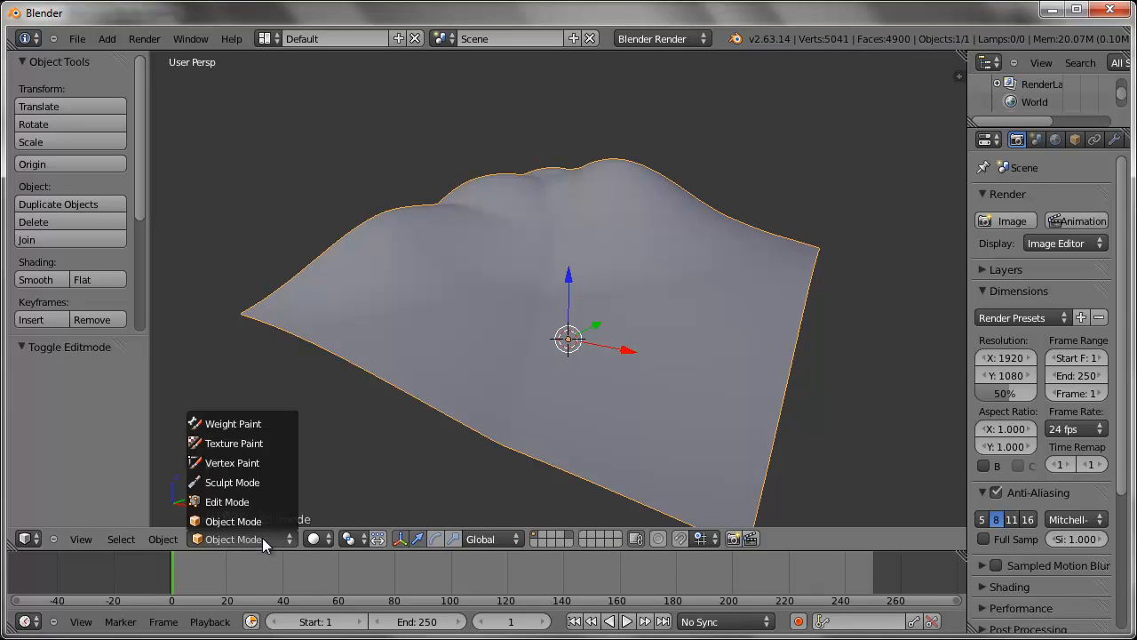
click(256, 482)
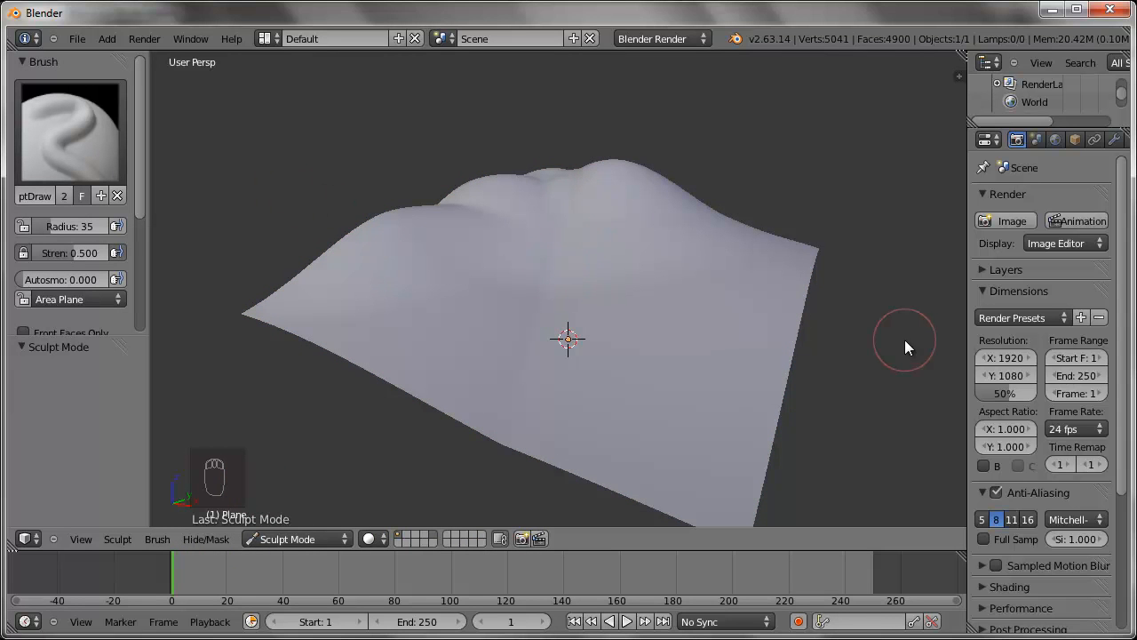
- Try a SculptDraw stroke with radius 35 in the valley near the terrain's middle, and undo it
mouse_move(581, 311)
middle_down()
mouse_move(710, 361)
mouse_move(699, 343)
mouse_move(723, 363)
middle_up()
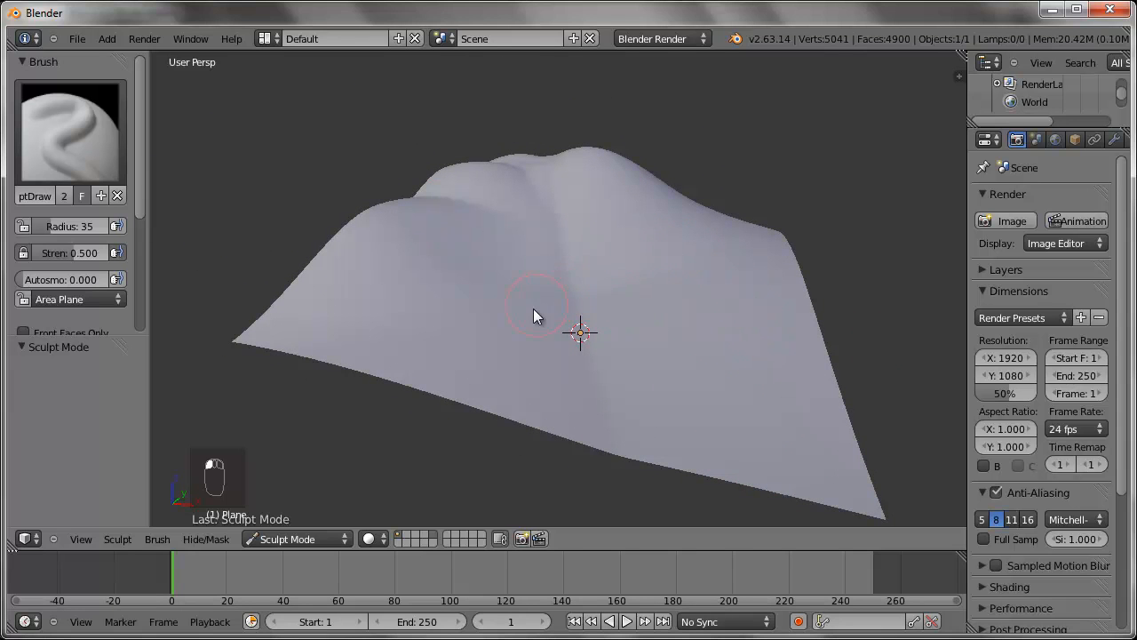
mouse_move(559, 299)
middle_down()
mouse_move(630, 335)
mouse_move(632, 315)
middle_up()
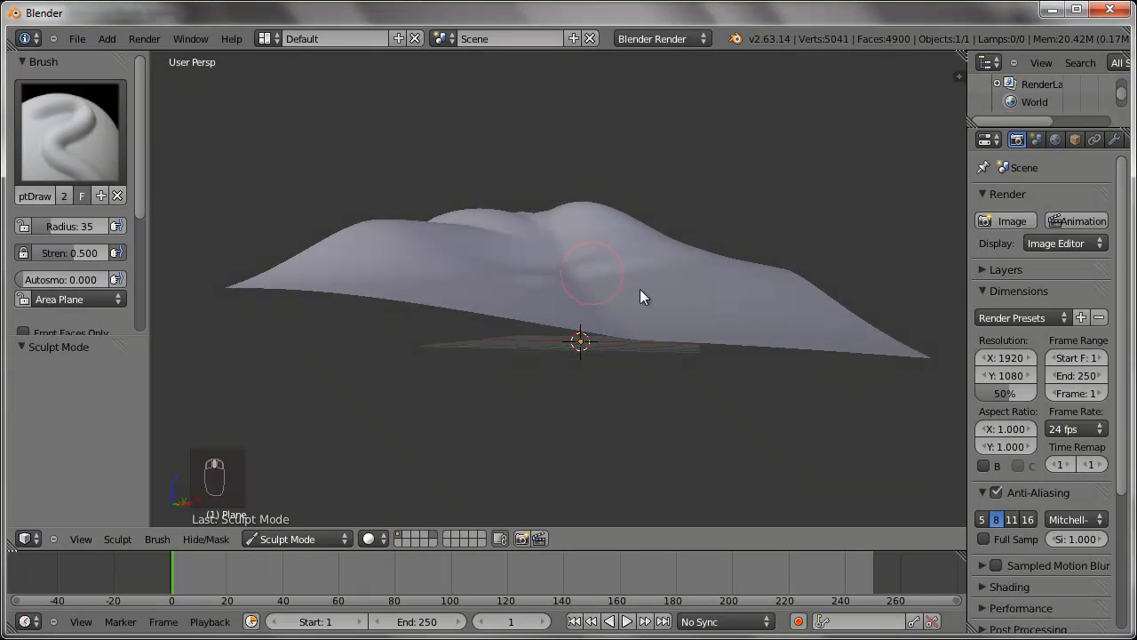
key(ctrl+z)
mouse_move(698, 302)
middle_down()
mouse_move(610, 354)
mouse_move(635, 331)
mouse_move(659, 329)
mouse_move(664, 356)
middle_up()
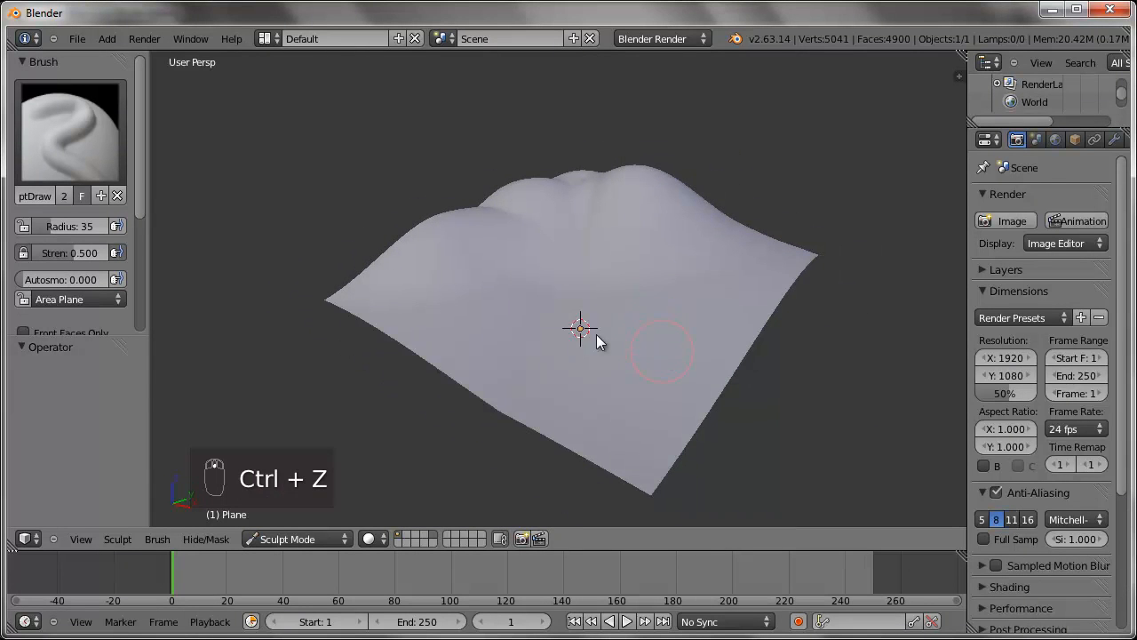
- Choose the Grab brush, try pulling the terrain surface with radius 35, and undo that stroke
click(98, 151)
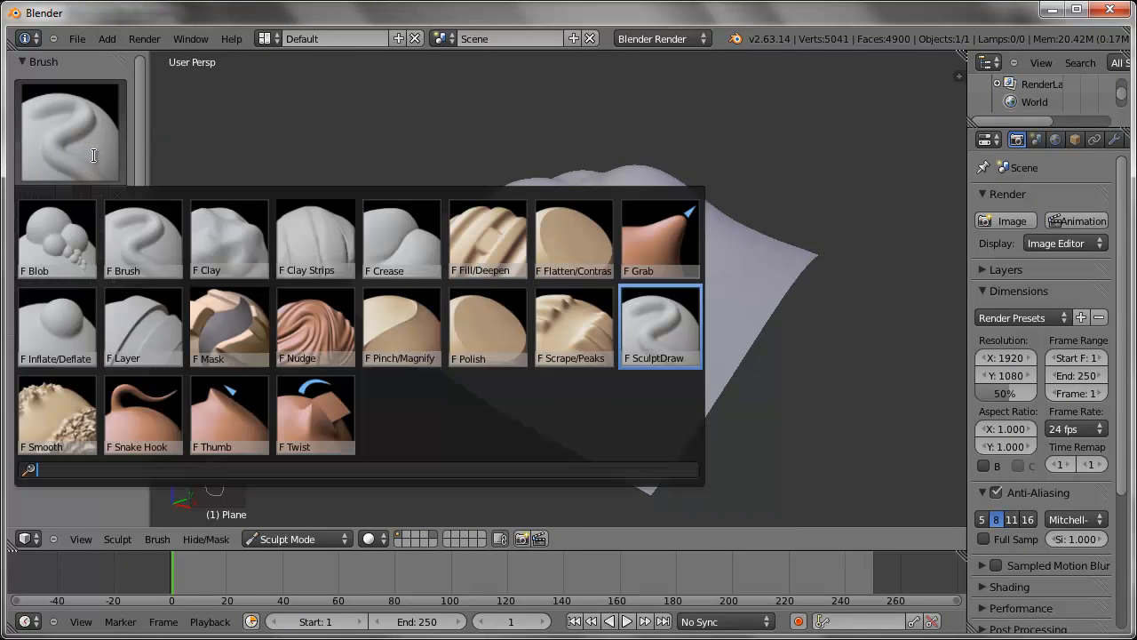
click(680, 245)
mouse_move(678, 254)
middle_down()
mouse_move(756, 322)
mouse_move(744, 317)
middle_up()
drag(733, 211, 736, 206)
mouse_move(736, 207)
middle_down()
mouse_move(599, 384)
mouse_move(573, 389)
middle_up()
key(ctrl+z)
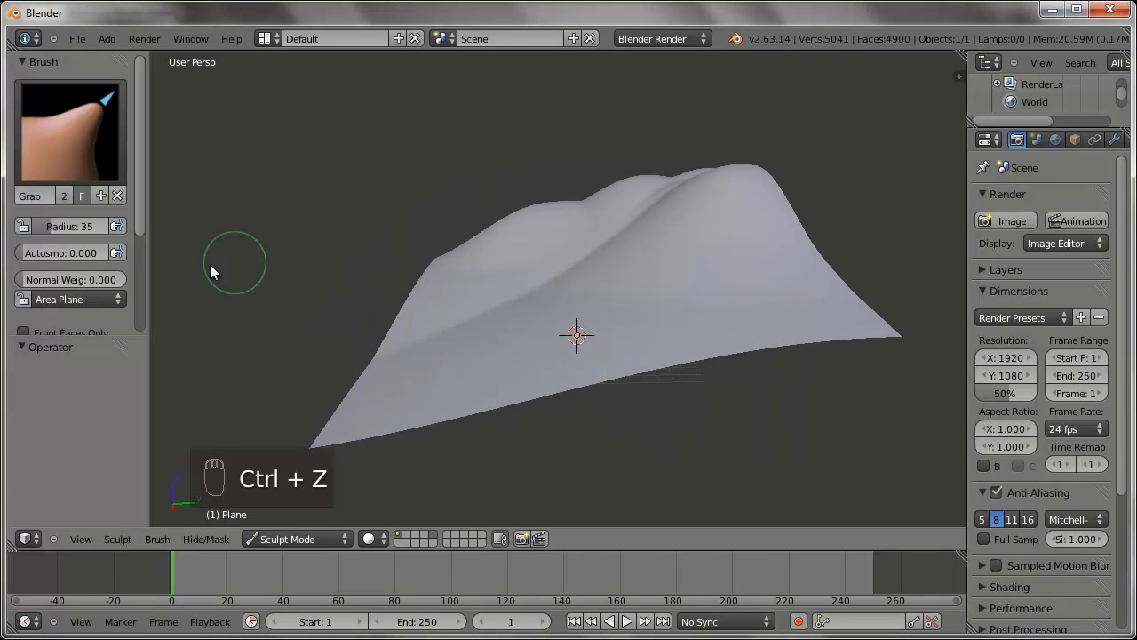
- Set the Grab brush radius to 101 and pull mounds on the hills and on both sides of the terrain's lower slopes
mouse_move(64, 233)
mouse_down()
mouse_move(520, 227)
mouse_move(88, 227)
mouse_up()
mouse_move(400, 275)
middle_down()
mouse_move(647, 331)
mouse_move(729, 321)
middle_up()
mouse_move(473, 155)
mouse_down()
mouse_move(521, 162)
mouse_move(521, 151)
mouse_move(445, 216)
mouse_up()
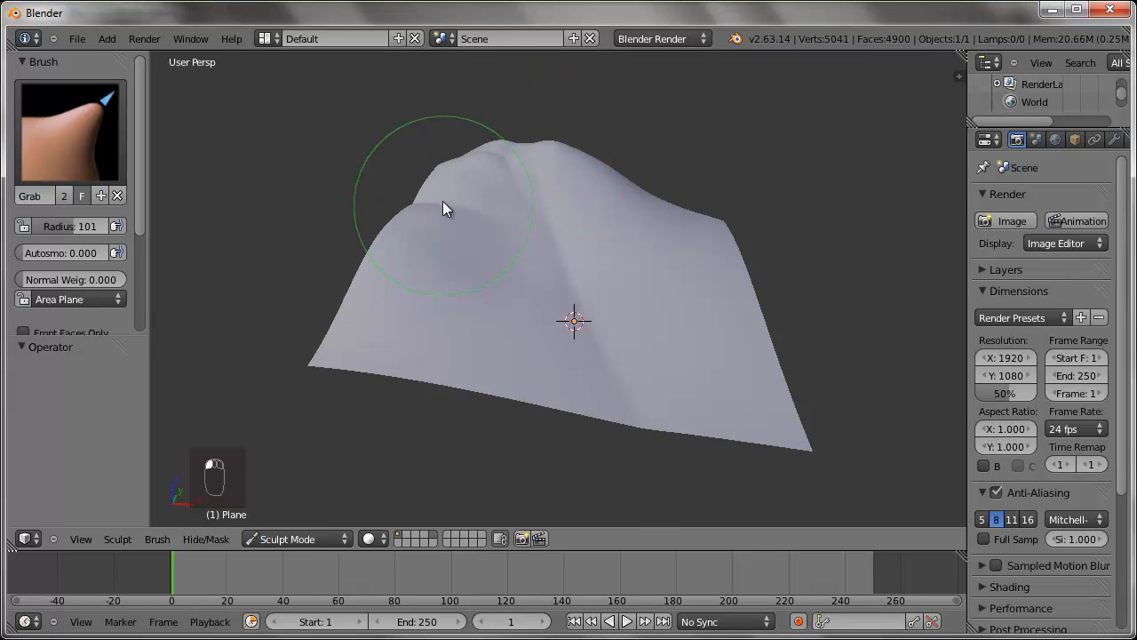
mouse_move(691, 285)
middle_down()
mouse_move(525, 280)
mouse_move(600, 348)
middle_up()
mouse_move(600, 344)
mouse_down()
mouse_move(597, 334)
mouse_move(663, 322)
mouse_move(653, 322)
mouse_up()
mouse_move(549, 388)
middle_down()
mouse_move(753, 380)
mouse_move(684, 270)
mouse_move(666, 306)
middle_up()
mouse_move(487, 332)
mouse_down()
mouse_move(427, 331)
mouse_move(480, 366)
mouse_up()
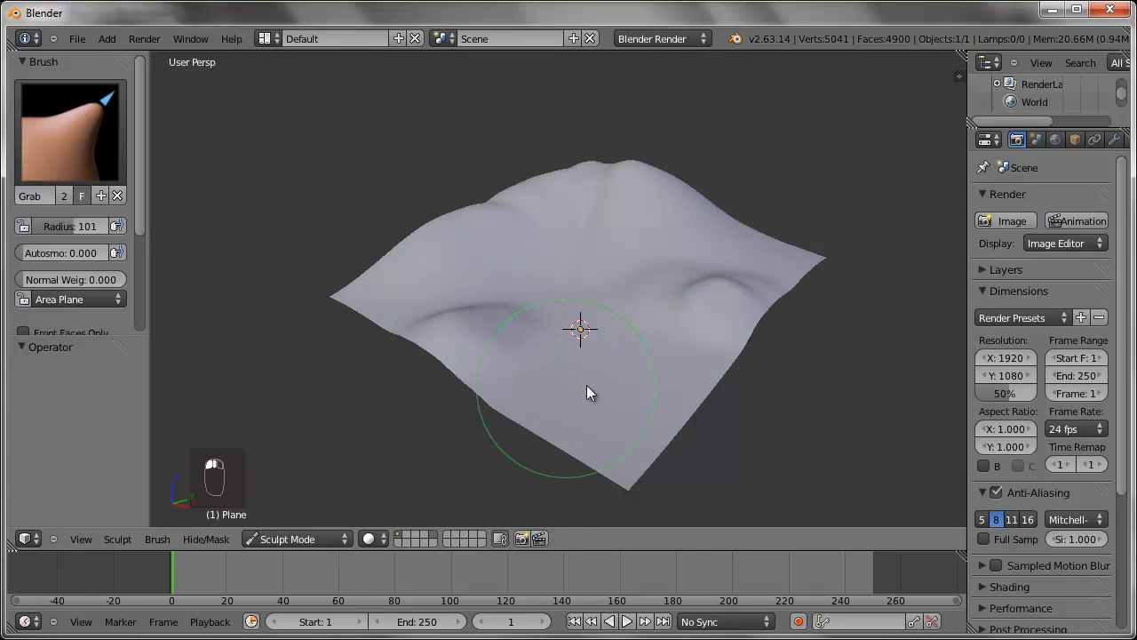
middle_drag(574, 394, 655, 385)
mouse_move(657, 337)
mouse_down()
mouse_move(628, 319)
mouse_move(675, 344)
mouse_up()
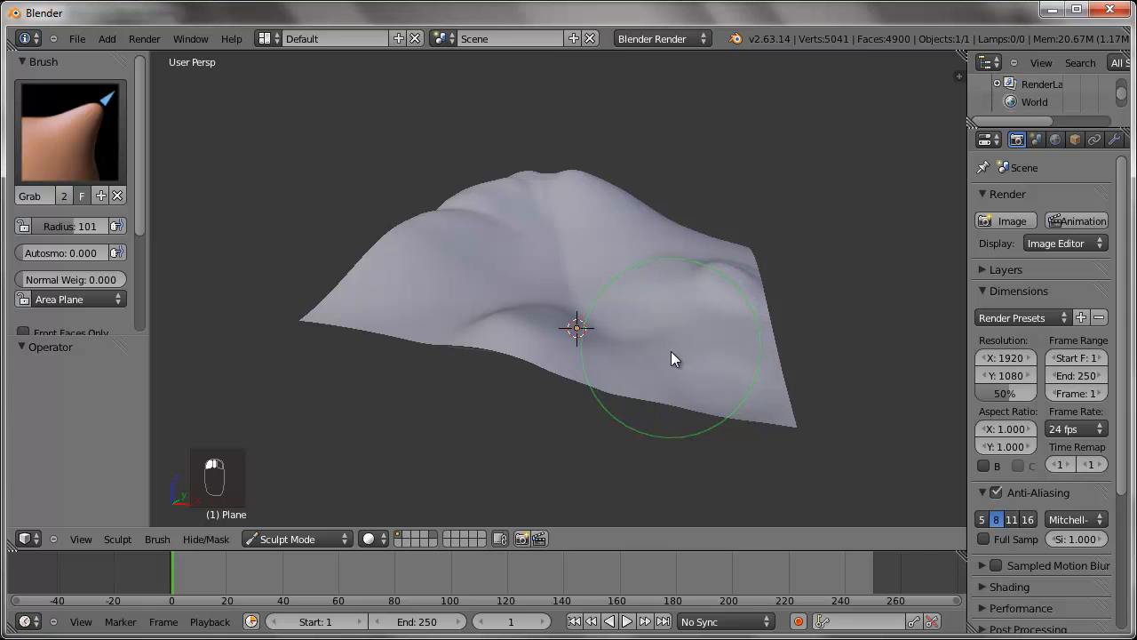
- Reshape the hills around the terrain's far corner with the Grab brush at radius 101
middle_drag(718, 361, 583, 372)
middle_drag(567, 333, 648, 330)
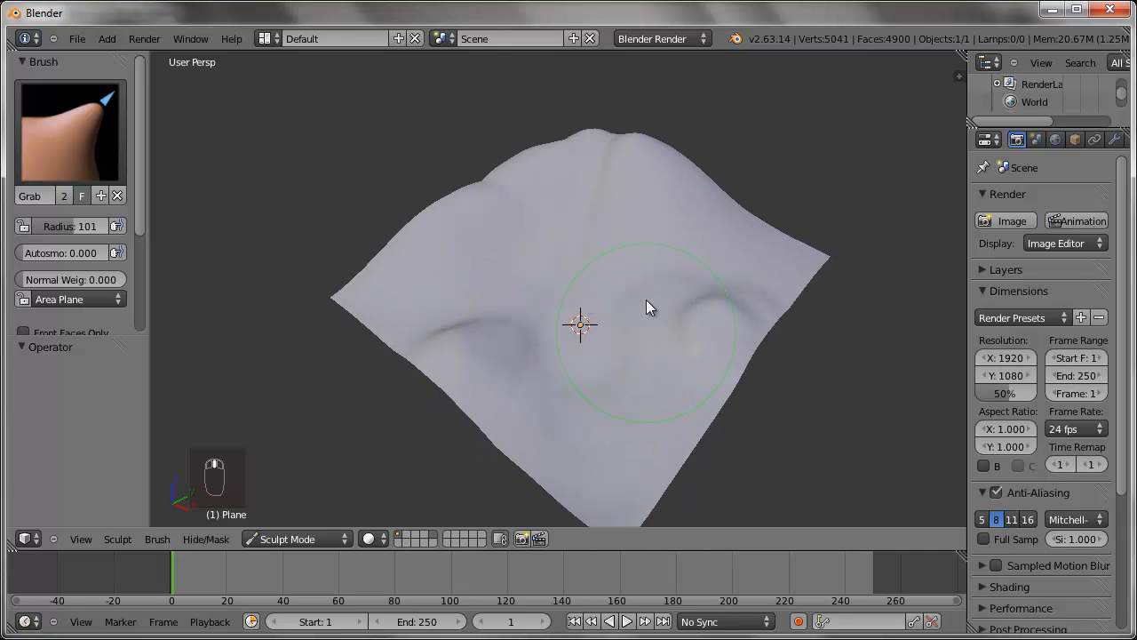
mouse_move(471, 343)
middle_down()
mouse_move(533, 350)
mouse_move(427, 219)
middle_up()
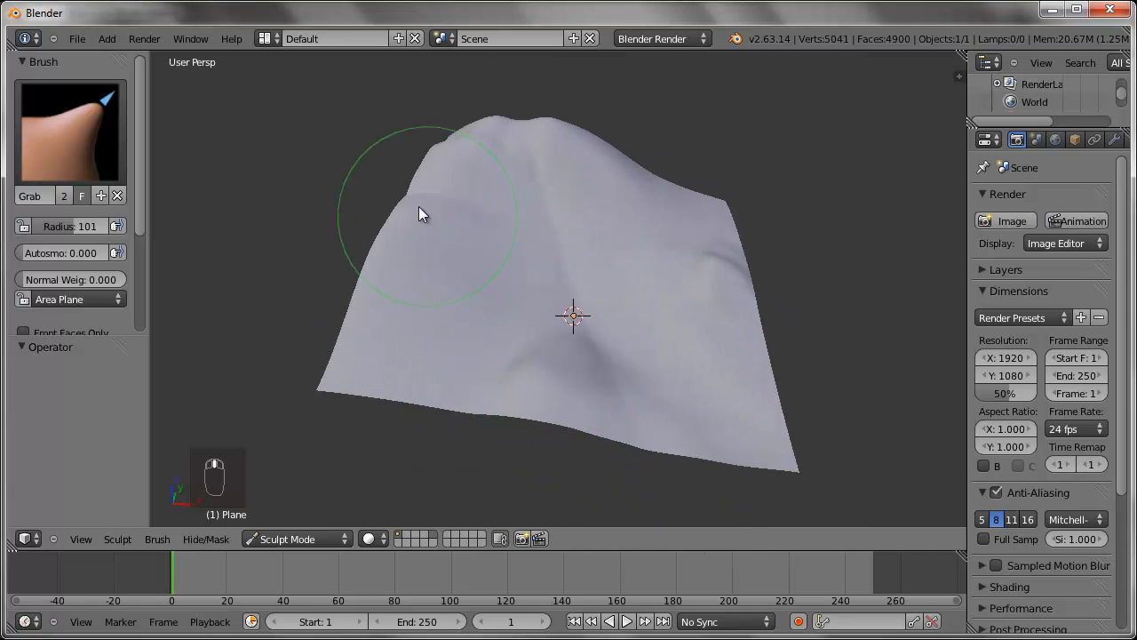
mouse_move(541, 171)
middle_down()
mouse_move(467, 169)
mouse_move(590, 219)
mouse_move(367, 155)
middle_up()
mouse_move(366, 154)
mouse_down()
mouse_move(299, 184)
mouse_move(288, 175)
mouse_move(340, 204)
mouse_up()
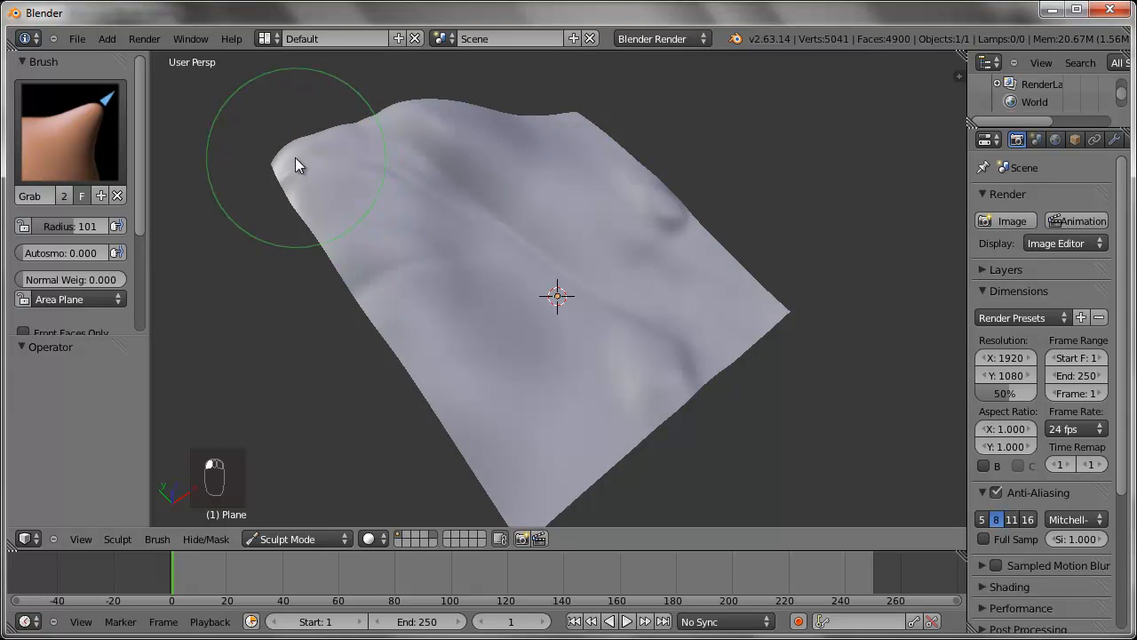
- Try pulling the terrain's far corner inward with the Grab brush, and undo that stroke
drag(295, 157, 540, 257)
mouse_move(540, 258)
middle_down()
mouse_move(441, 243)
mouse_move(647, 263)
middle_up()
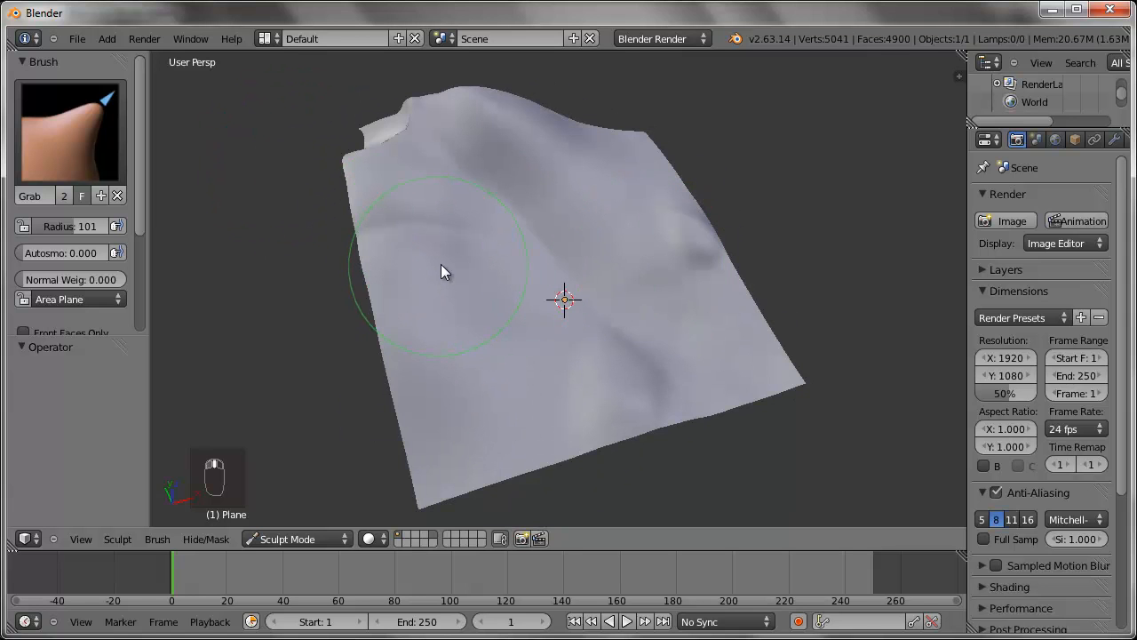
key(ctrl+z)
mouse_move(484, 282)
middle_down()
mouse_move(738, 308)
mouse_move(794, 266)
mouse_move(919, 263)
mouse_move(717, 286)
mouse_move(540, 275)
mouse_move(477, 231)
middle_up()
- Choose the Smooth brush with radius 101 and strength 0.500, and soften the mounds, ridges and edges across the terrain
click(97, 140)
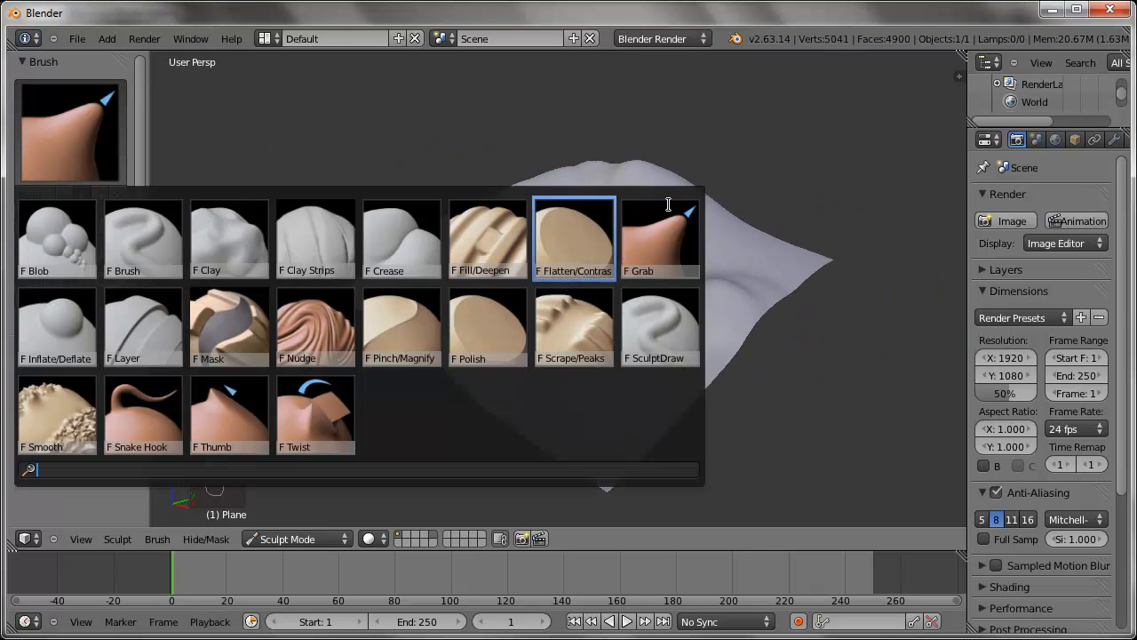
click(69, 403)
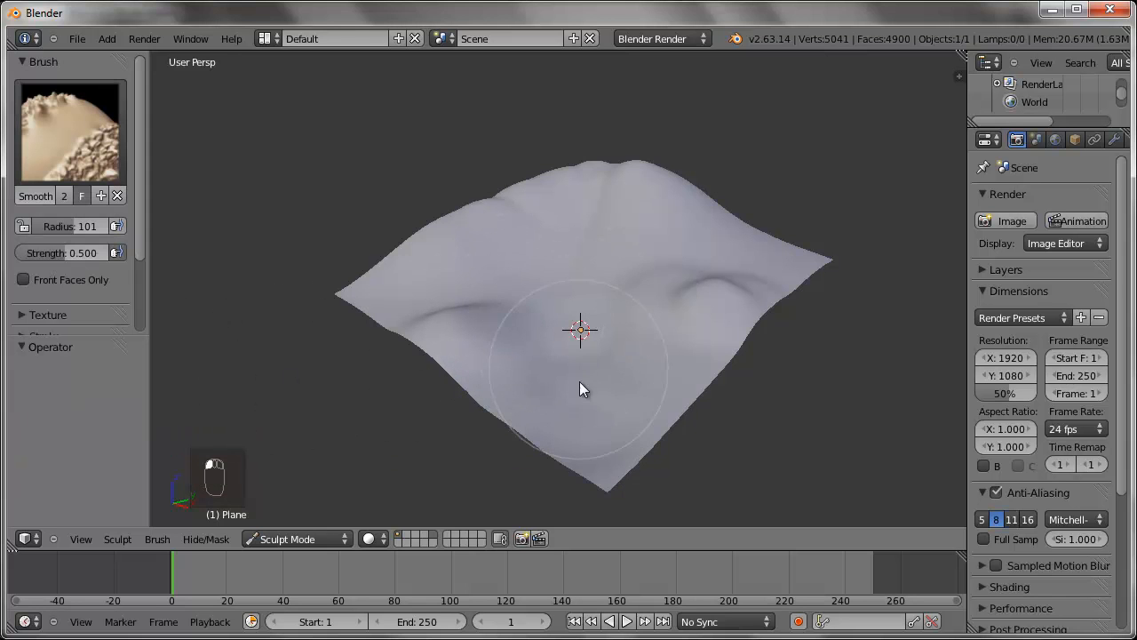
mouse_move(579, 397)
middle_down()
mouse_move(652, 370)
mouse_move(545, 317)
middle_up()
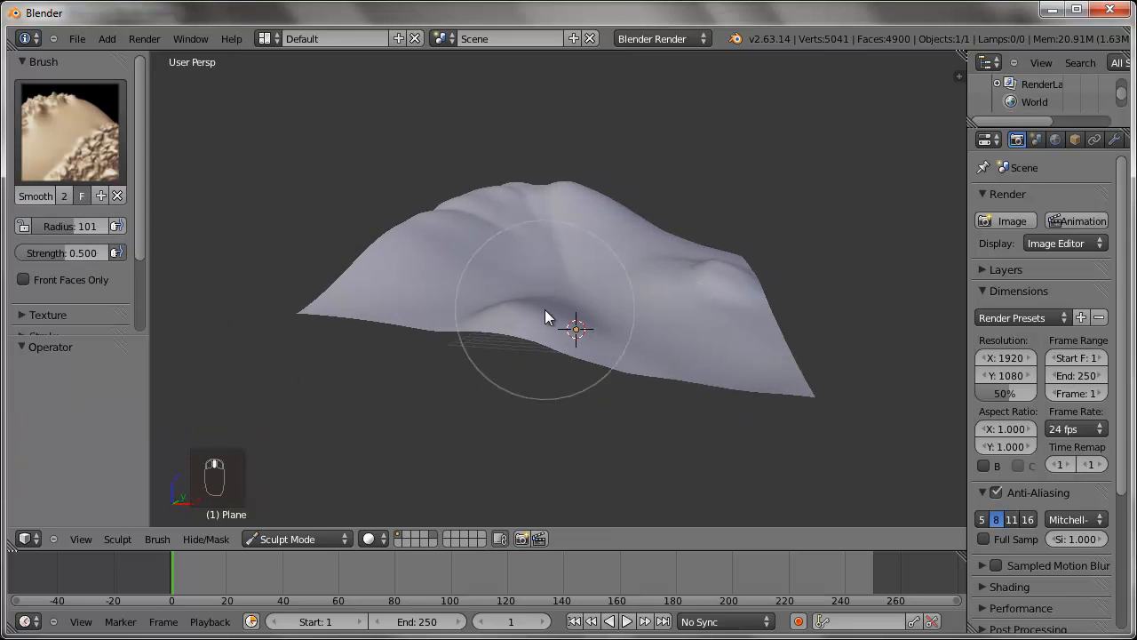
middle_drag(637, 373, 719, 374)
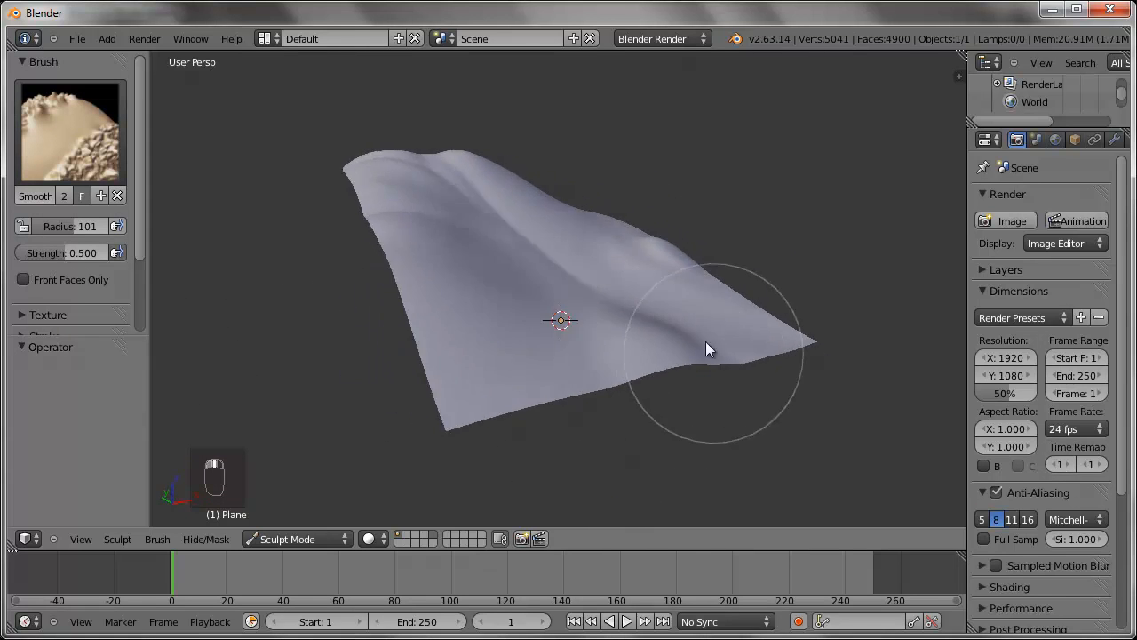
mouse_move(601, 310)
middle_down()
mouse_move(577, 341)
mouse_move(541, 335)
middle_up()
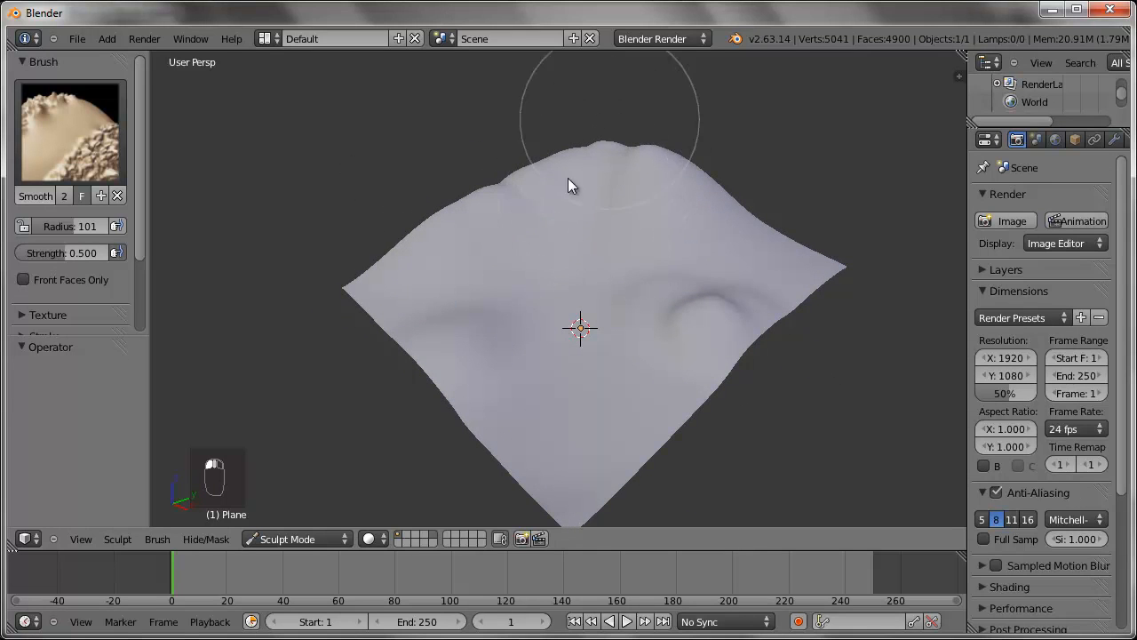
mouse_move(584, 158)
middle_down()
mouse_move(822, 300)
mouse_move(409, 310)
middle_up()
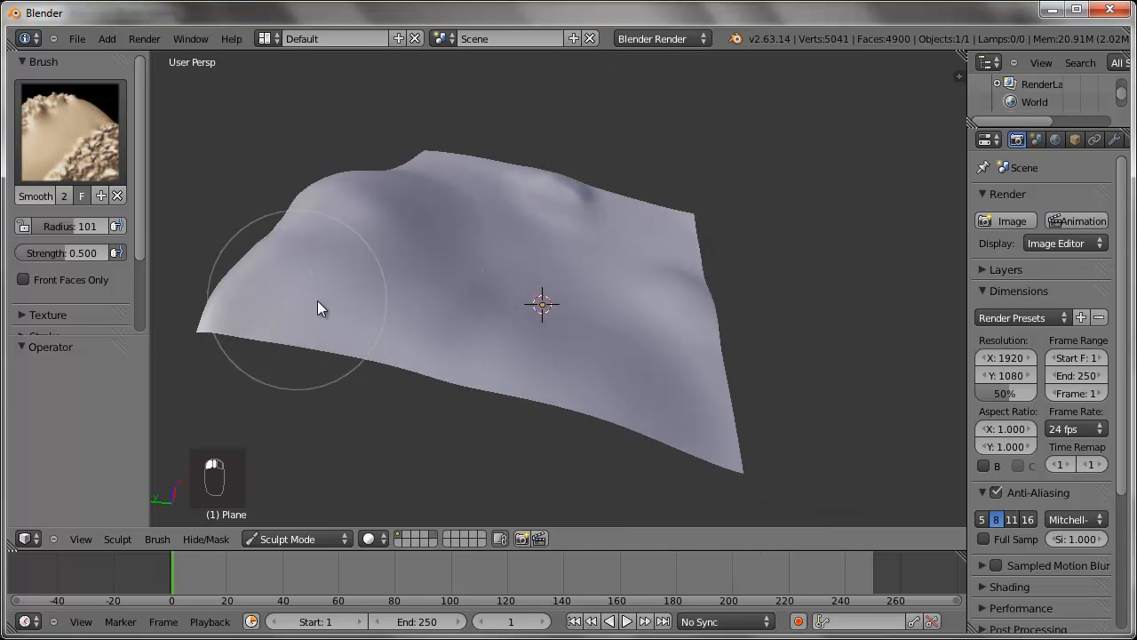
middle_drag(280, 307, 515, 314)
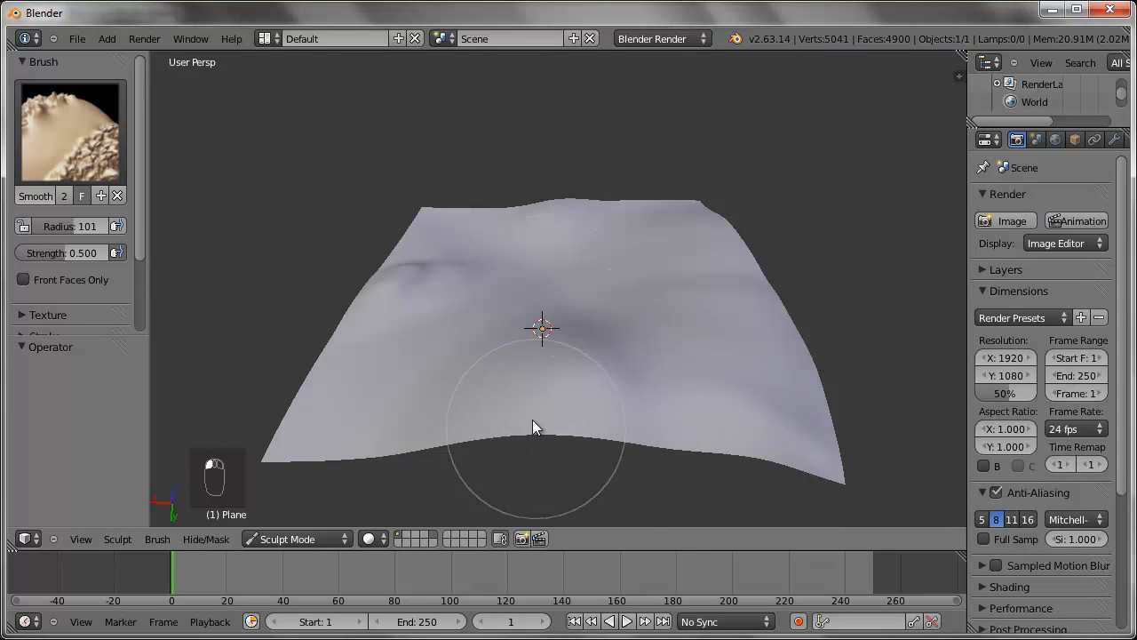
mouse_move(380, 263)
middle_down()
mouse_move(469, 362)
mouse_move(529, 453)
mouse_move(683, 399)
mouse_move(696, 320)
middle_up()
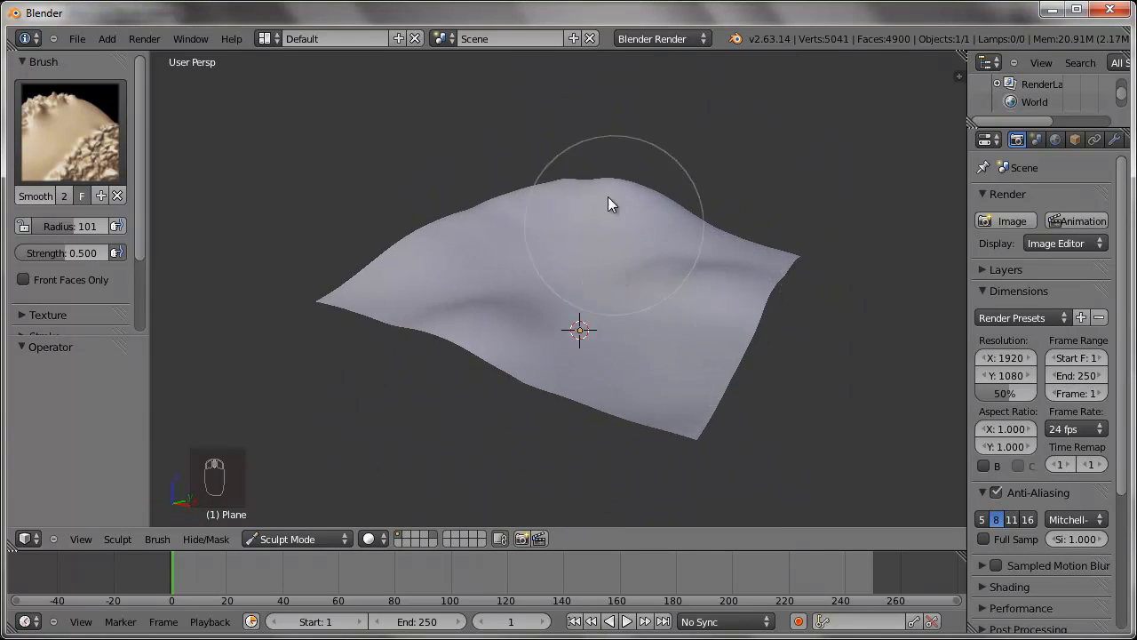
- Choose the Grab brush and pull several new bumps on the upper slopes of the far hills
click(44, 142)
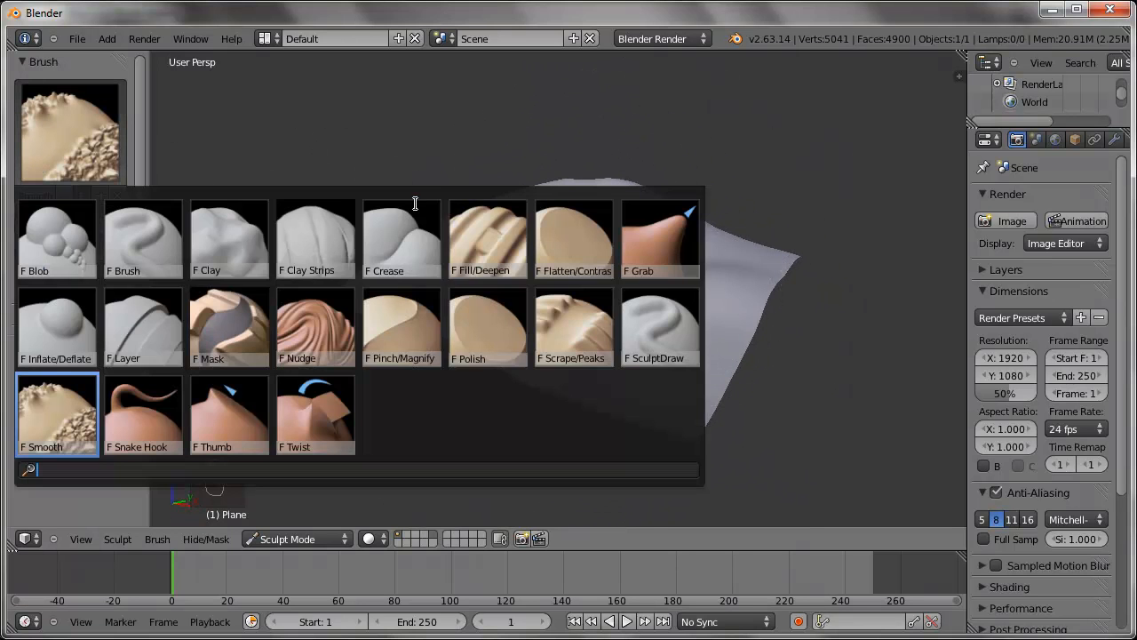
click(628, 244)
scroll(564, 166, up, 4)
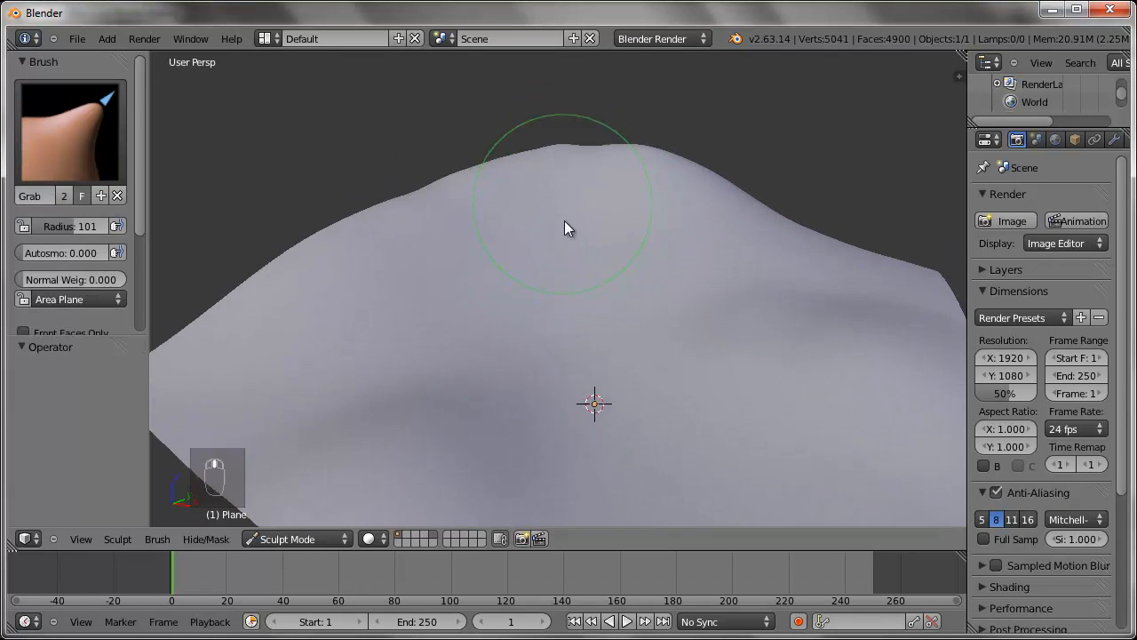
shift+middle_drag(562, 208, 558, 266)
shift+middle_drag(595, 392, 578, 336)
mouse_move(438, 288)
mouse_down()
mouse_move(434, 261)
mouse_move(403, 266)
mouse_move(464, 290)
mouse_move(493, 331)
mouse_move(376, 335)
mouse_move(358, 293)
mouse_move(397, 342)
mouse_move(433, 347)
mouse_up()
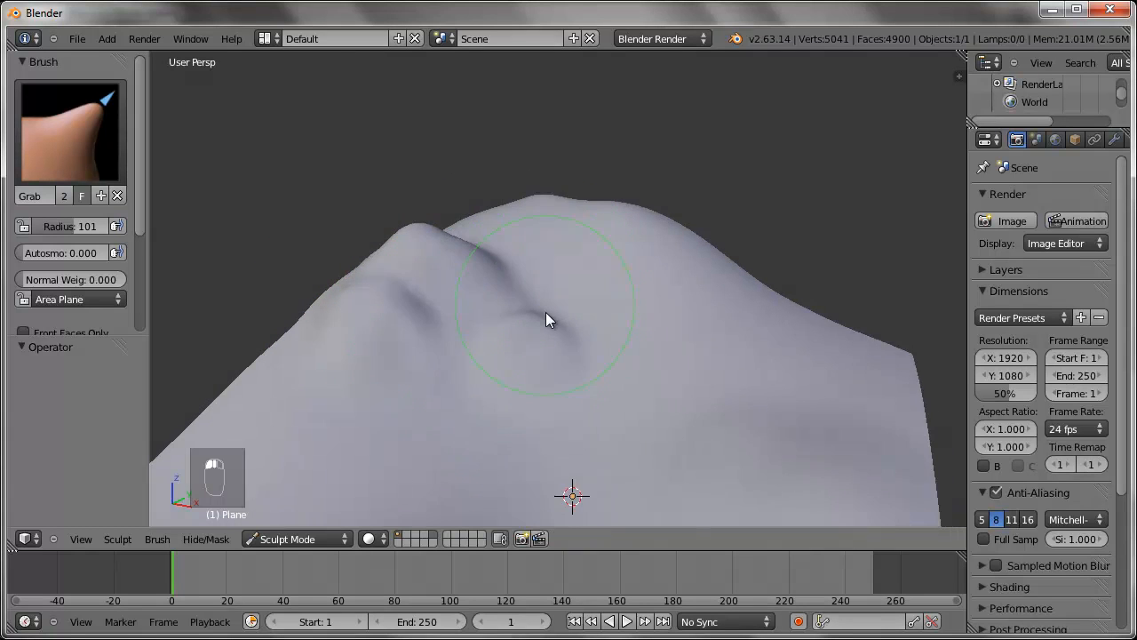
mouse_move(646, 234)
mouse_down()
mouse_move(690, 279)
mouse_move(649, 312)
mouse_move(601, 317)
mouse_up()
- Switch to the Smooth brush at strength 0.500 and soften the new bumps on the far hills
key(d)
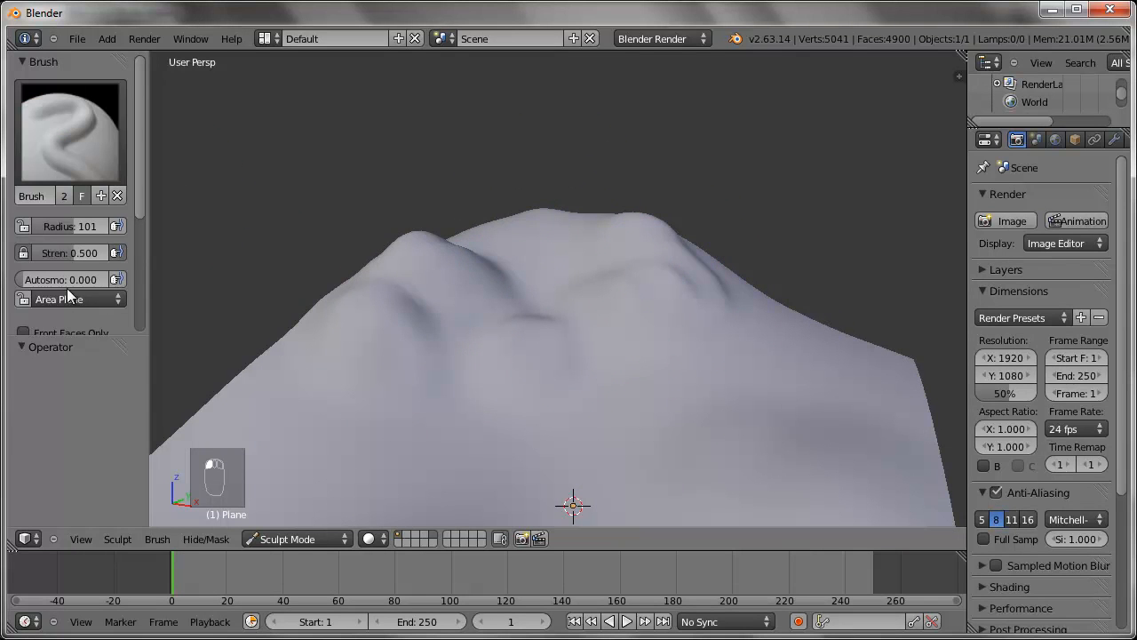
click(70, 132)
click(51, 427)
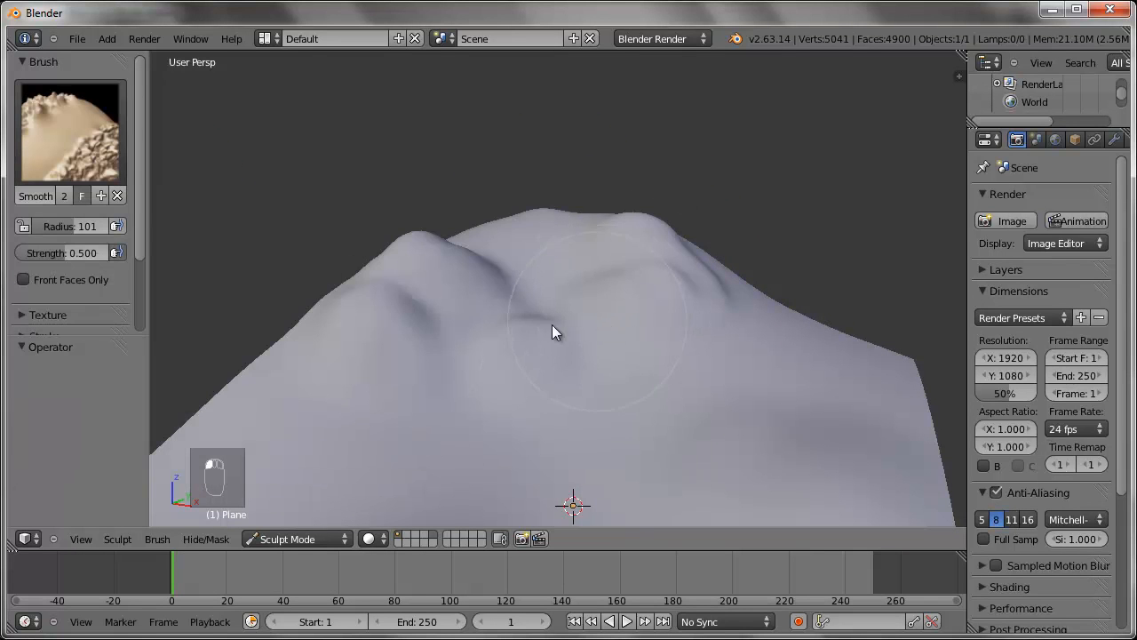
mouse_move(428, 278)
mouse_down()
mouse_move(344, 267)
mouse_move(585, 296)
mouse_move(728, 298)
mouse_move(697, 338)
mouse_up()
mouse_move(696, 344)
middle_down()
mouse_move(684, 354)
mouse_move(532, 233)
middle_up()
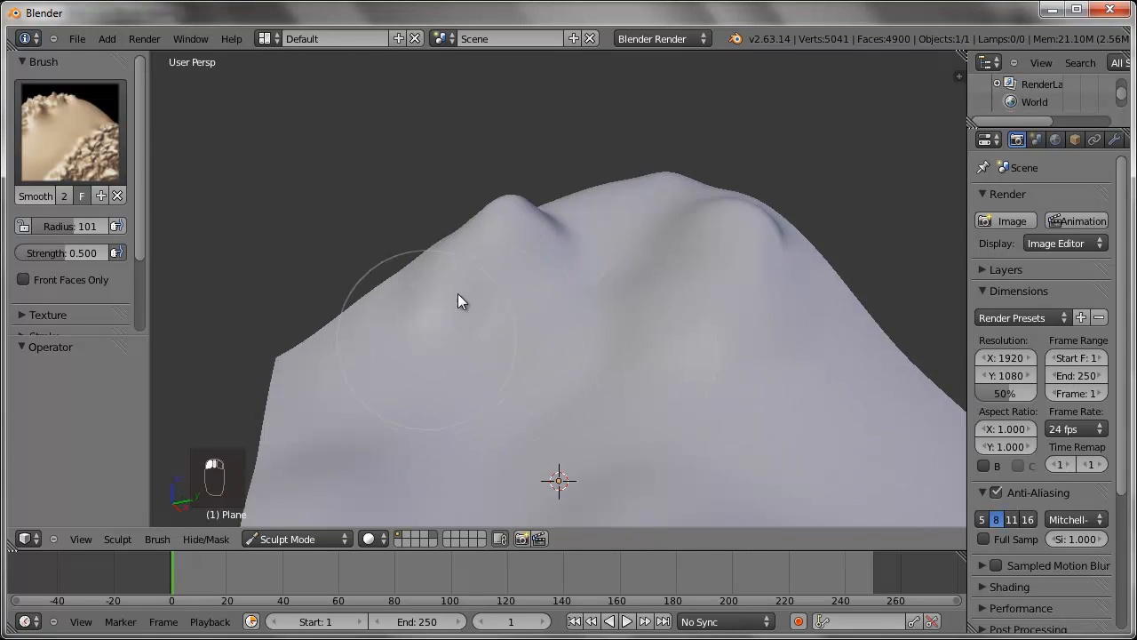
mouse_move(772, 375)
middle_down()
mouse_move(498, 326)
mouse_move(485, 363)
mouse_move(424, 432)
middle_up()
mouse_move(349, 417)
middle_down()
mouse_move(630, 452)
mouse_move(680, 401)
mouse_move(630, 424)
middle_up()
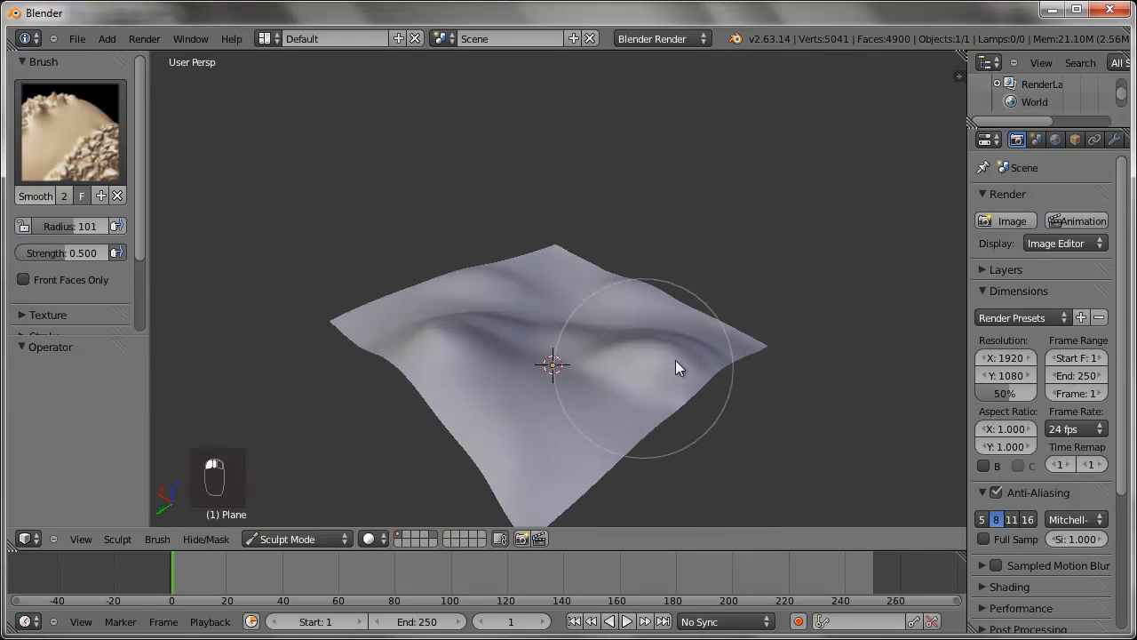
- Continue smoothing the hilltops and the hollow between them from several sides until the terrain rolls gently
mouse_move(500, 386)
middle_down()
mouse_move(432, 320)
mouse_move(257, 343)
mouse_move(249, 330)
middle_up()
mouse_move(561, 215)
mouse_down()
mouse_move(595, 282)
mouse_move(454, 387)
mouse_move(424, 268)
mouse_move(553, 324)
mouse_up()
mouse_move(547, 320)
middle_down()
mouse_move(479, 279)
mouse_move(502, 298)
middle_up()
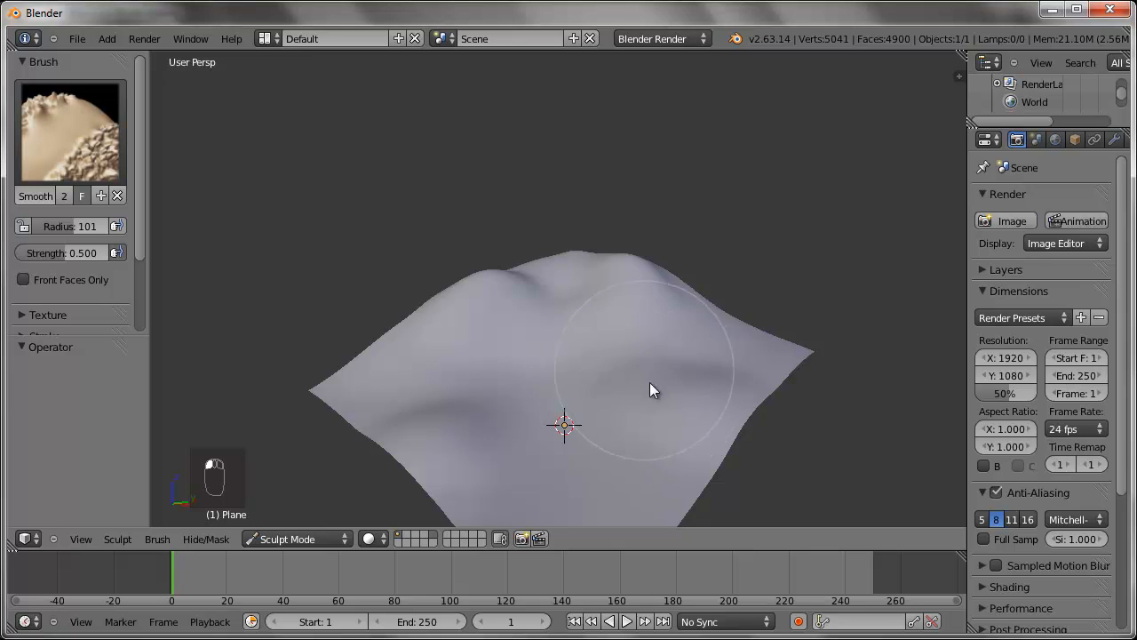
mouse_move(688, 326)
middle_down()
mouse_move(640, 361)
mouse_move(539, 285)
middle_up()
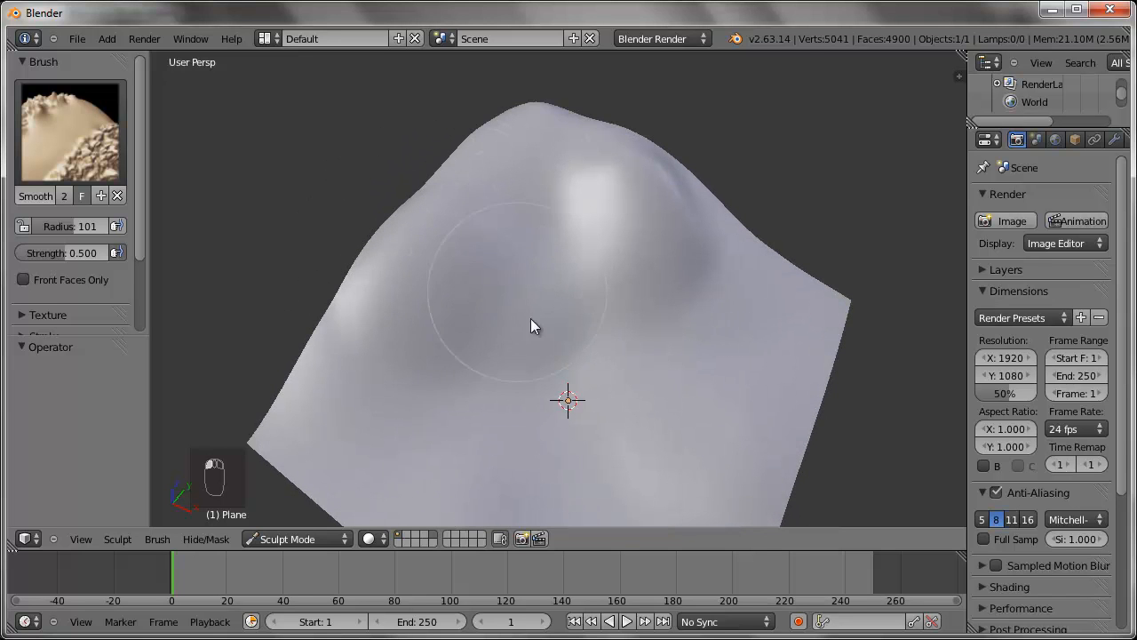
mouse_move(630, 295)
middle_down()
mouse_move(674, 287)
mouse_move(672, 238)
mouse_move(609, 330)
mouse_move(409, 261)
mouse_move(430, 255)
mouse_move(704, 409)
mouse_move(574, 405)
mouse_move(578, 395)
mouse_move(623, 410)
mouse_move(627, 383)
mouse_move(651, 398)
mouse_move(652, 426)
middle_up()
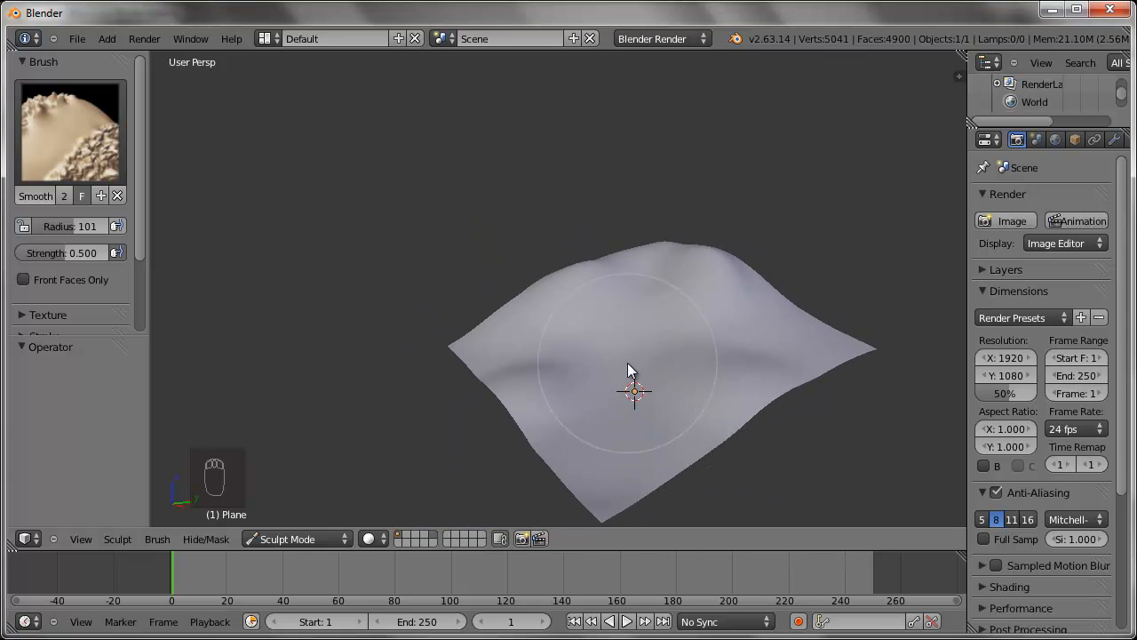
- Return the terrain to Object Mode, add a camera and raise it about 17.115 units along the global Z axis
key(shift+a)
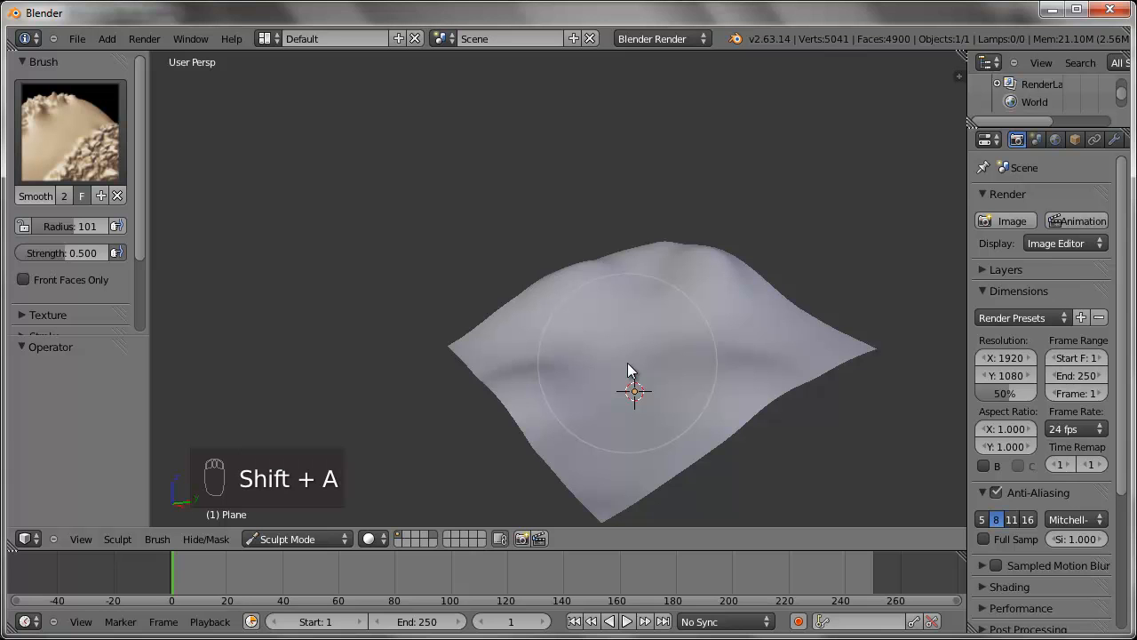
click(284, 537)
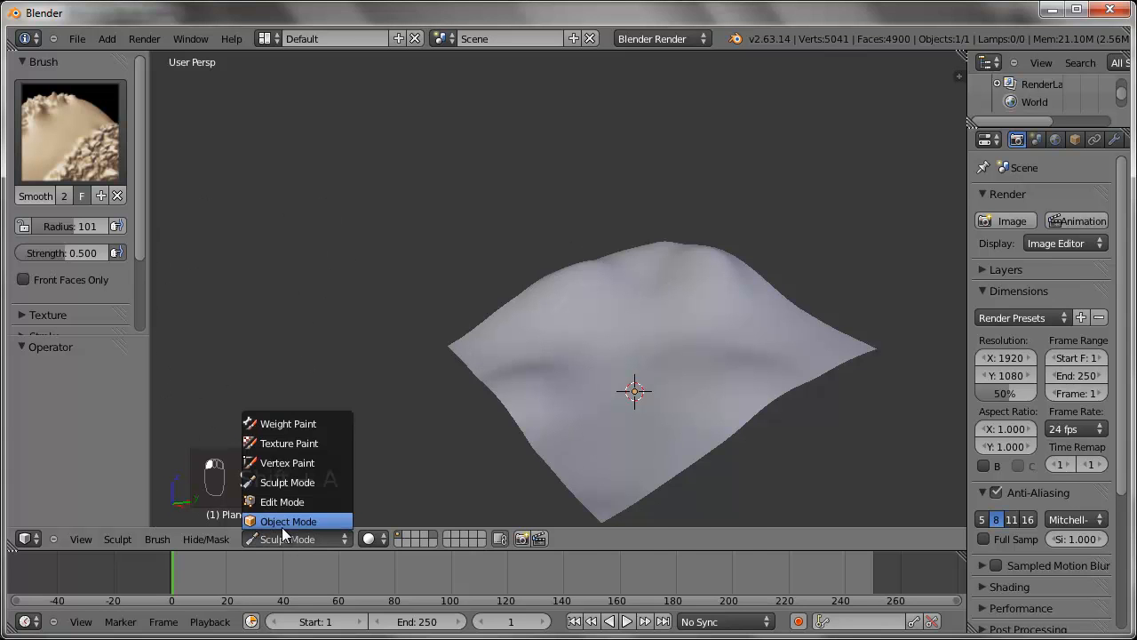
click(282, 522)
key(shift+a)
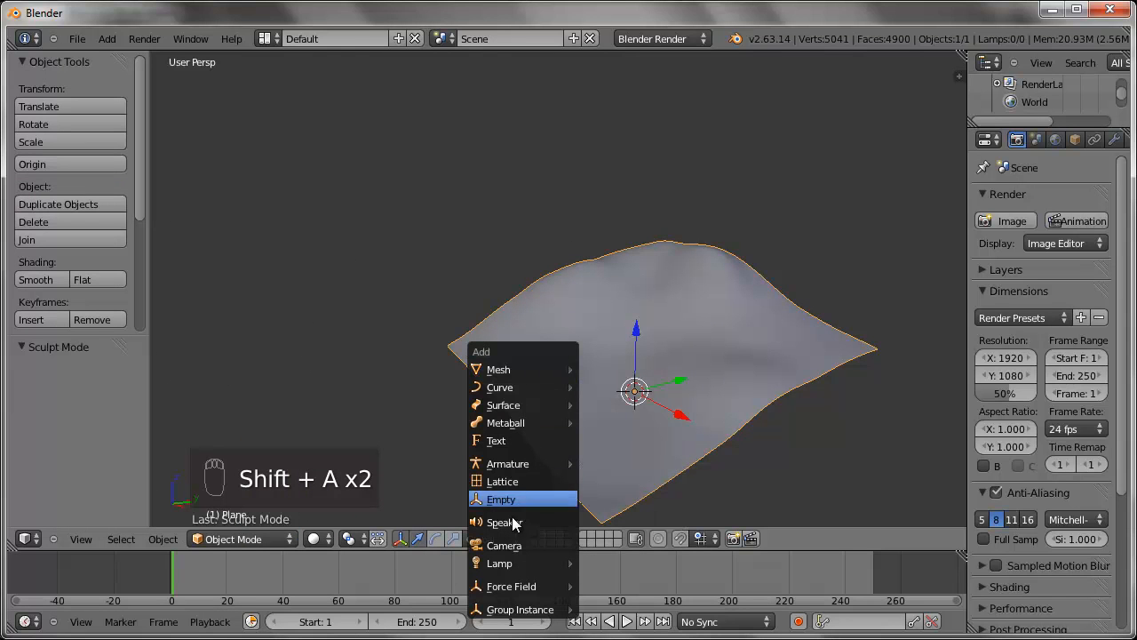
click(505, 546)
key(g)
key(z)
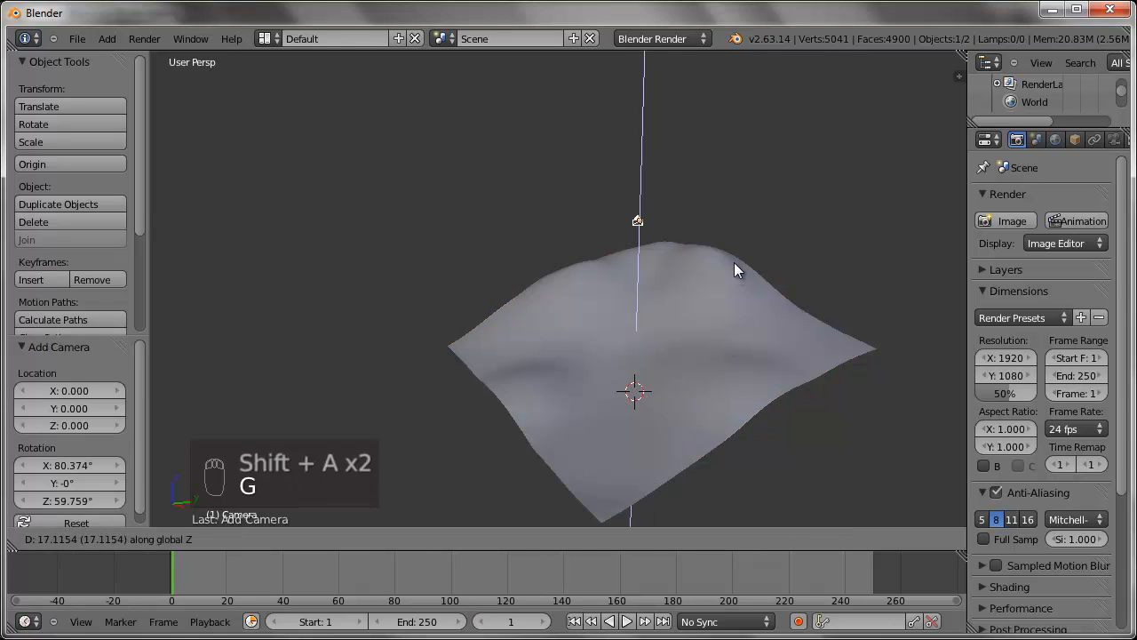
click(734, 262)
- Frame the hills across the terrain and align the camera to the current view
middle_drag(714, 409, 649, 337)
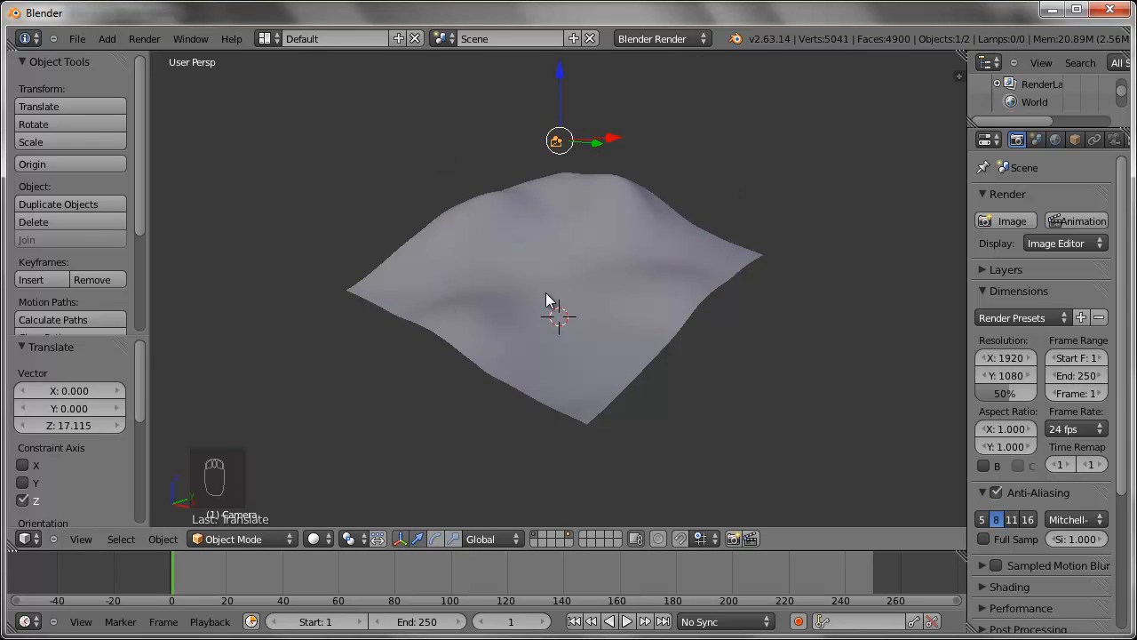
scroll(639, 273, up, 5)
mouse_move(638, 287)
middle_down()
mouse_move(632, 333)
mouse_move(640, 310)
middle_up()
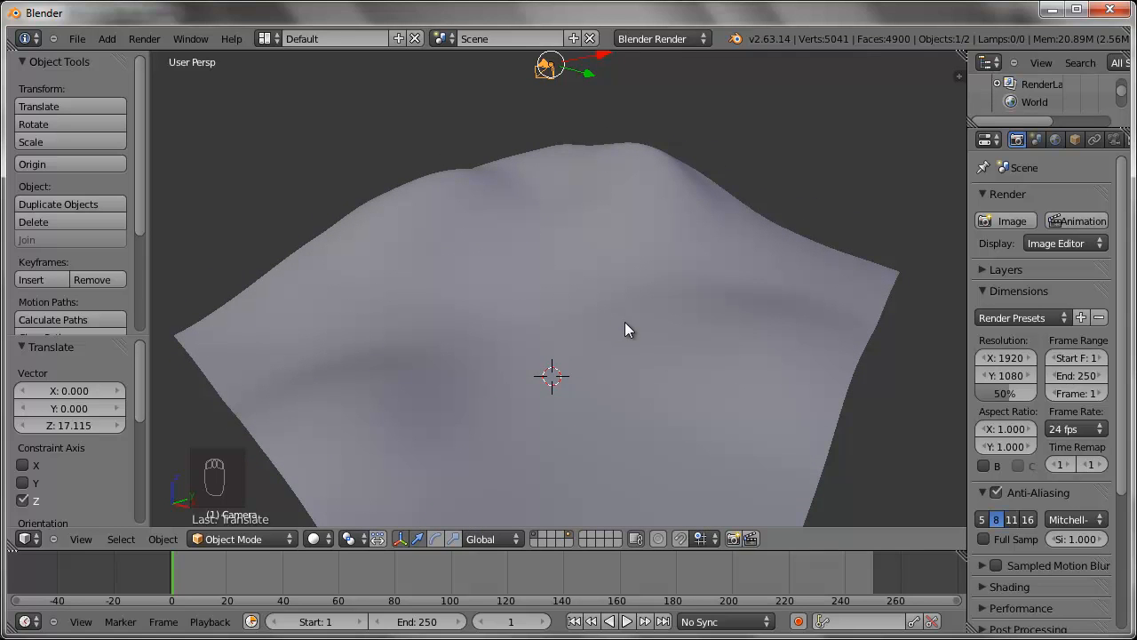
key(ctrl+alt+KP_0)
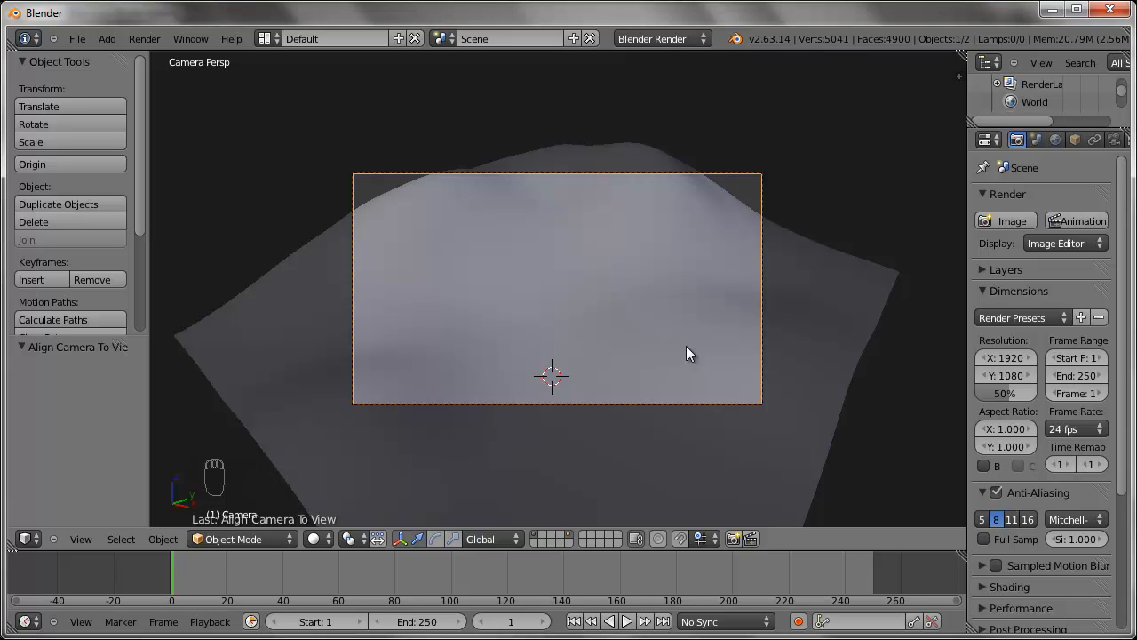
- Refine the camera's position and aim in fly mode until the hilltops sit within the frame with sky above
key(shift+f)
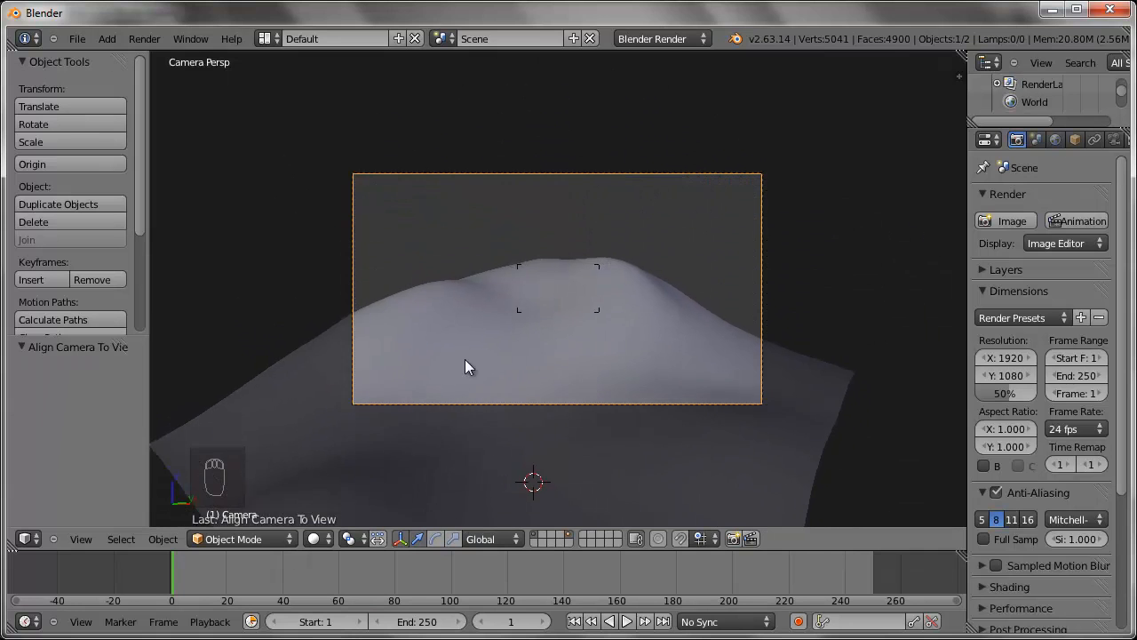
key(shift+f)
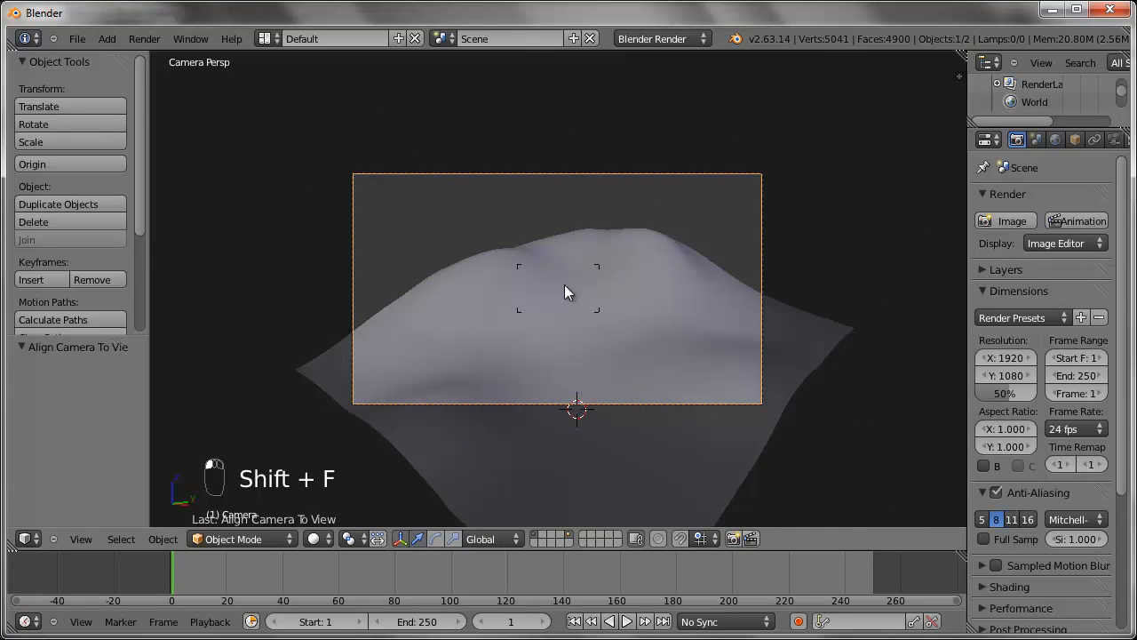
middle_drag(571, 313, 570, 313)
key(KP_0)
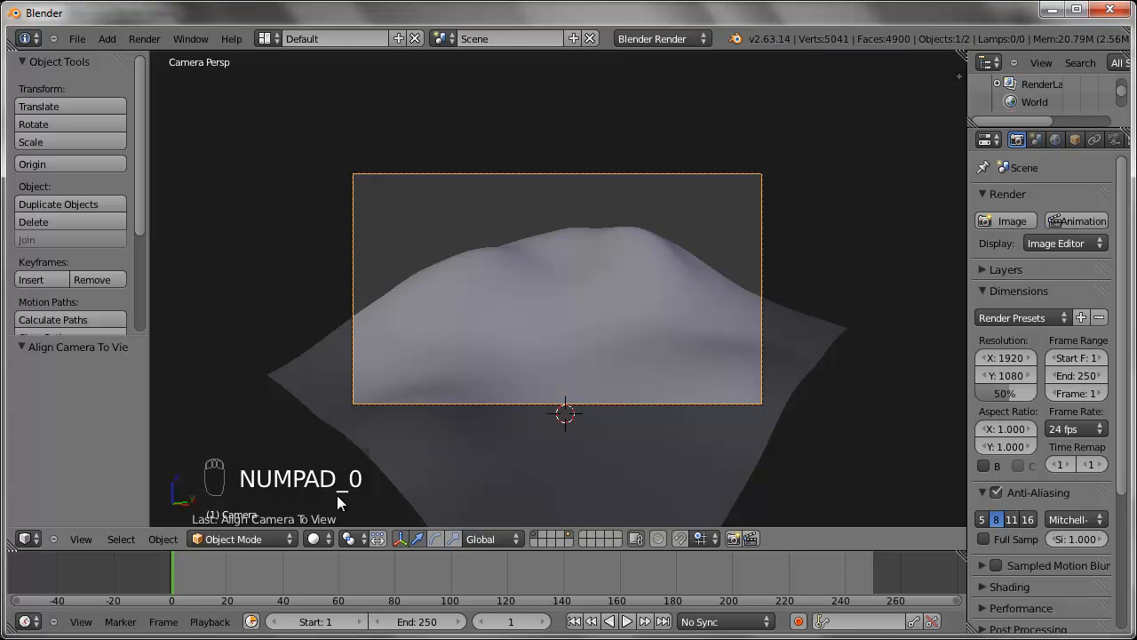
key(shift+f)
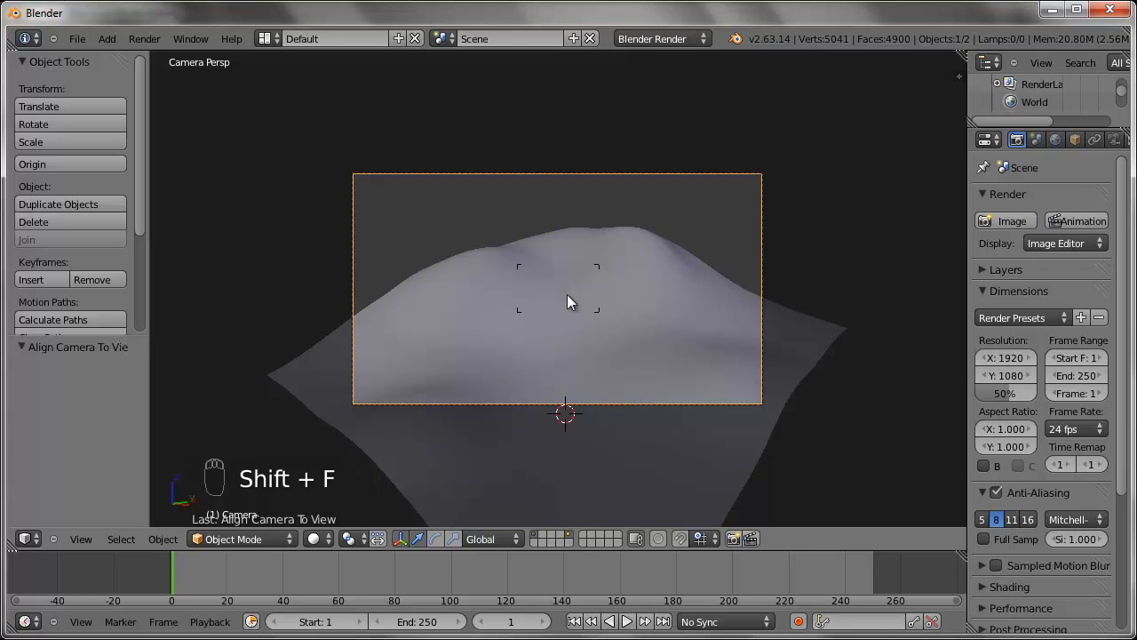
click(572, 303)
- Lower the camera about 3.831 units along the global Z axis and re-aim it at the hills in fly mode
key(g)
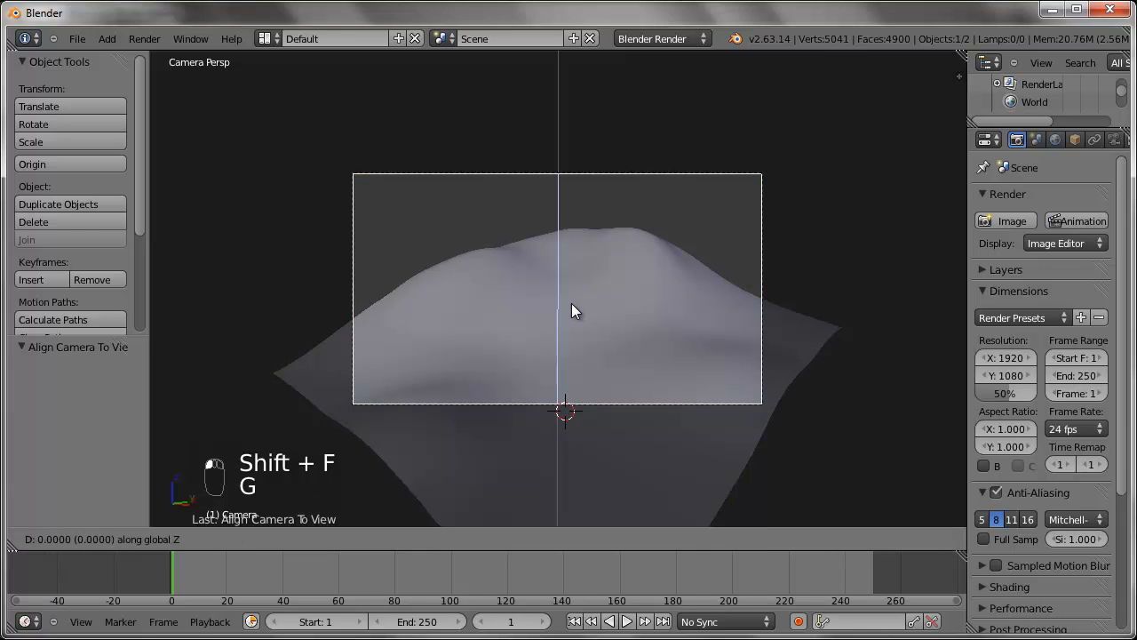
click(602, 360)
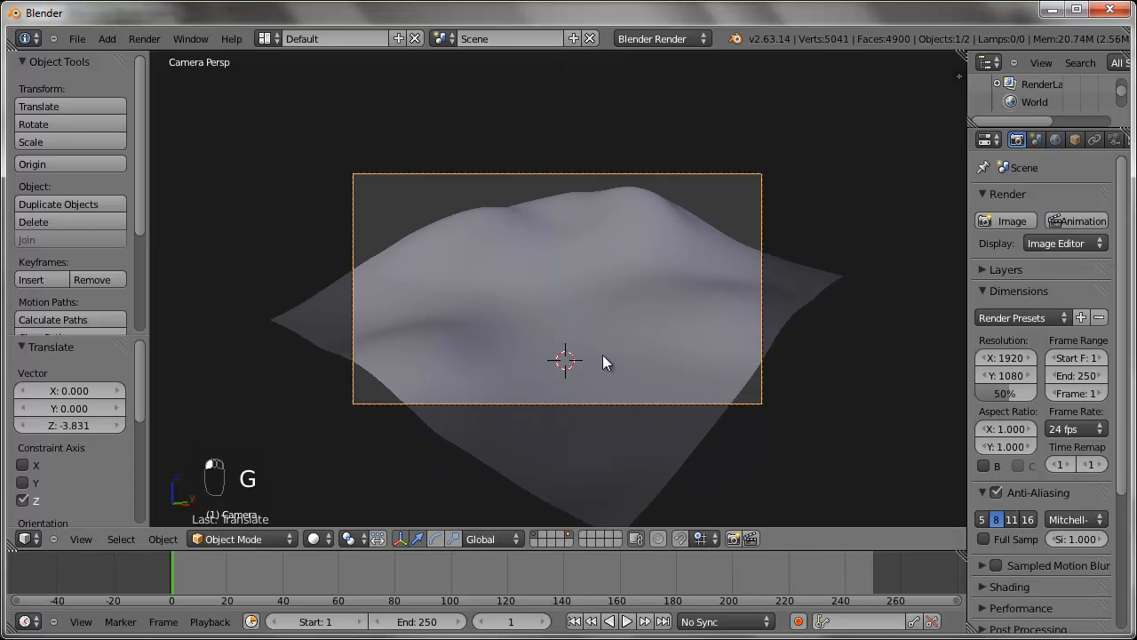
key(shift+f)
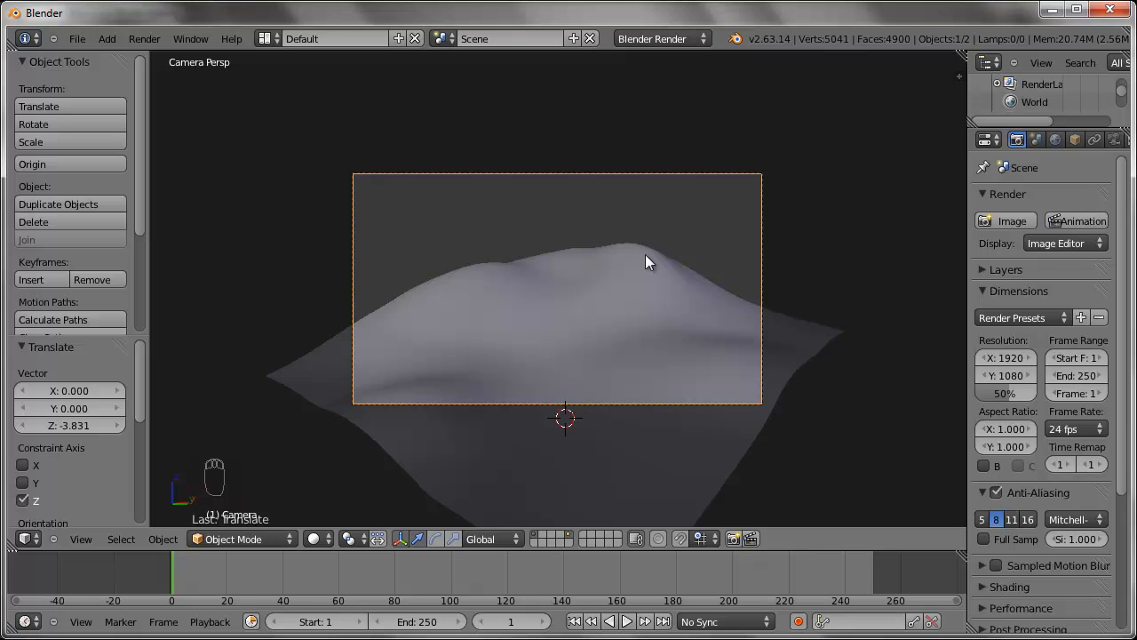
- Compare the right slope's outline in the camera view with the hill edge in the Windows Live Photo Gallery reference image, and return to Blender
scroll(702, 337, up, 6)
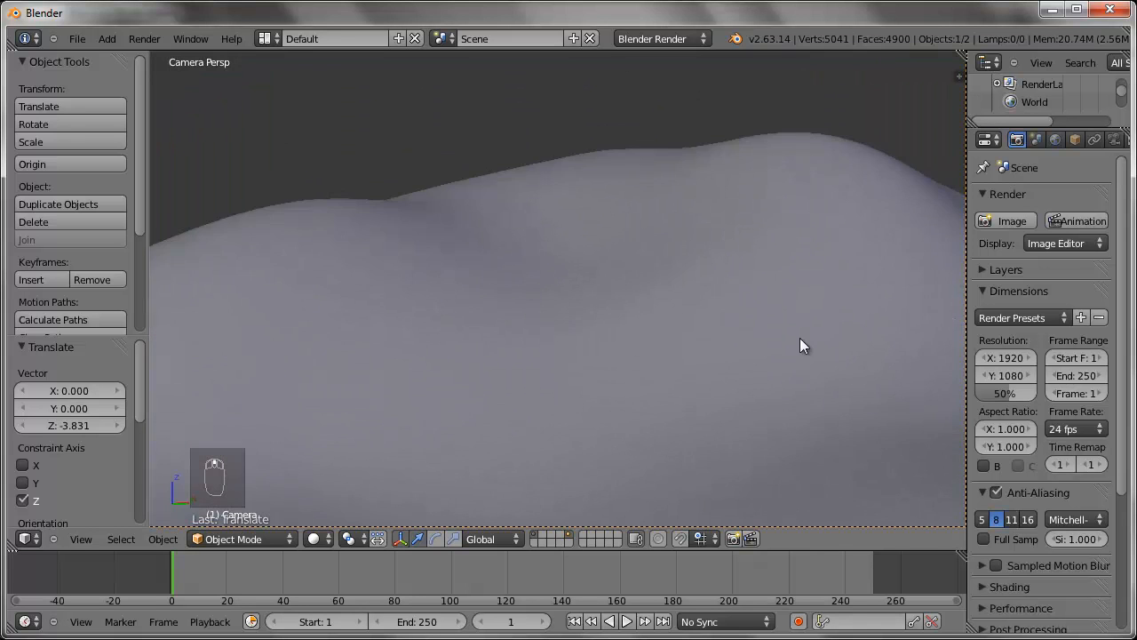
shift+middle_drag(826, 338, 351, 333)
scroll(624, 302, up, 3)
scroll(623, 301, up, 2)
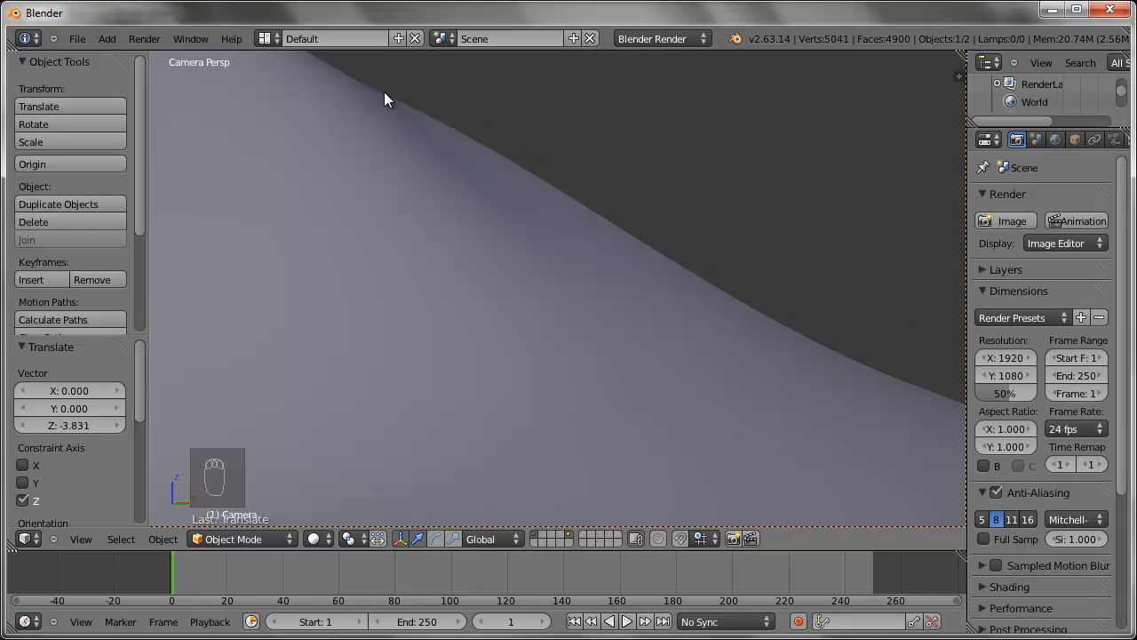
scroll(535, 343, down, 1)
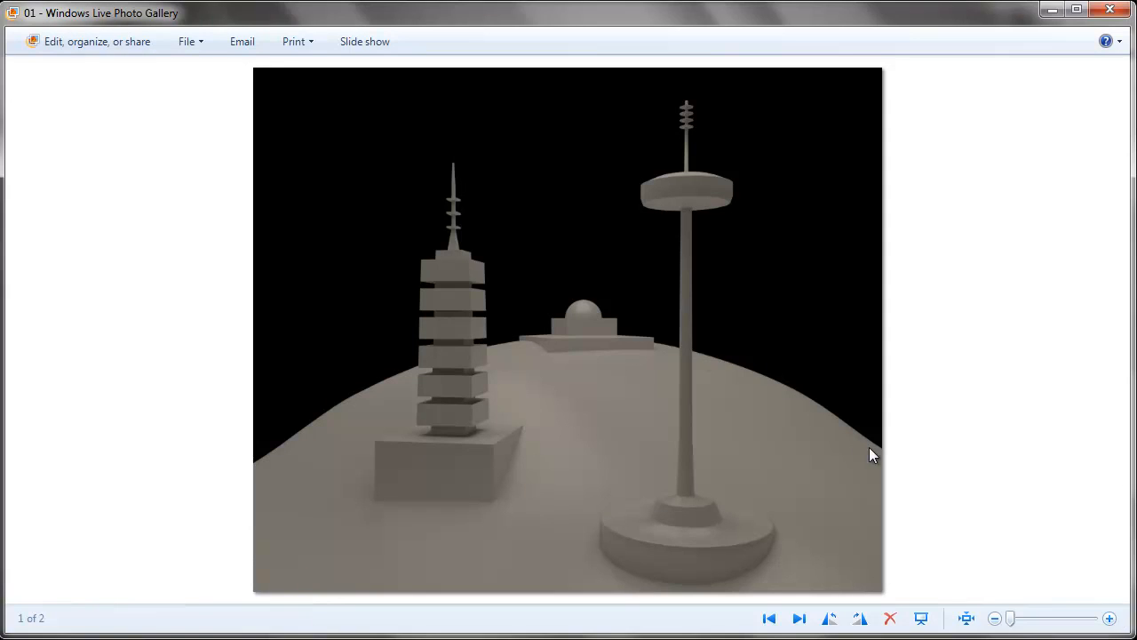
scroll(858, 445, up, 3)
drag(976, 432, 341, 332)
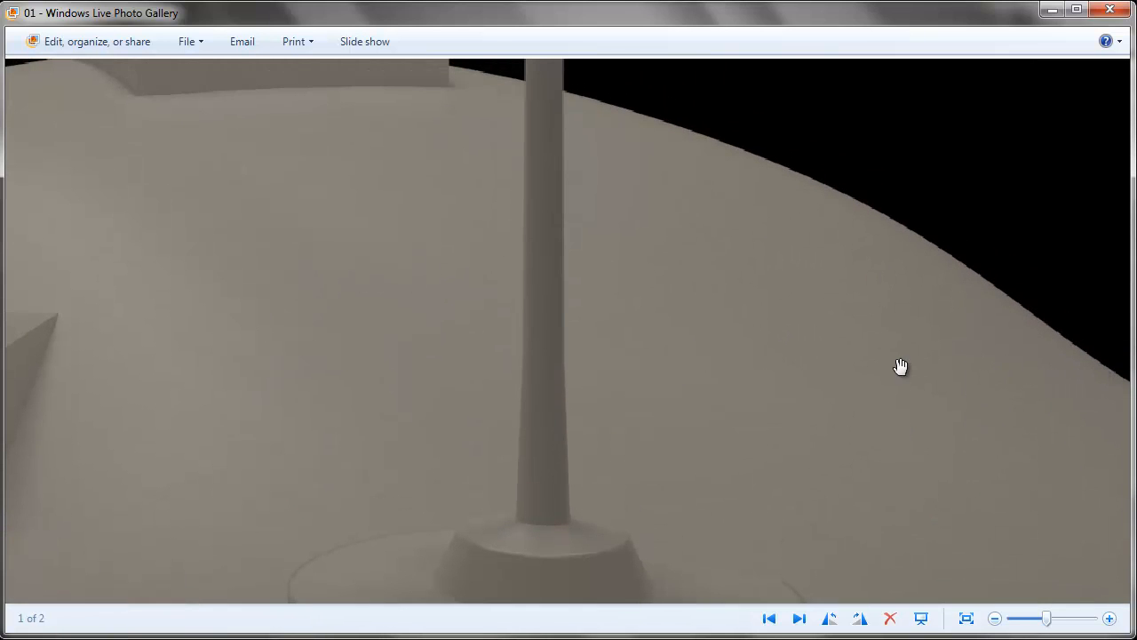
scroll(702, 229, down, 3)
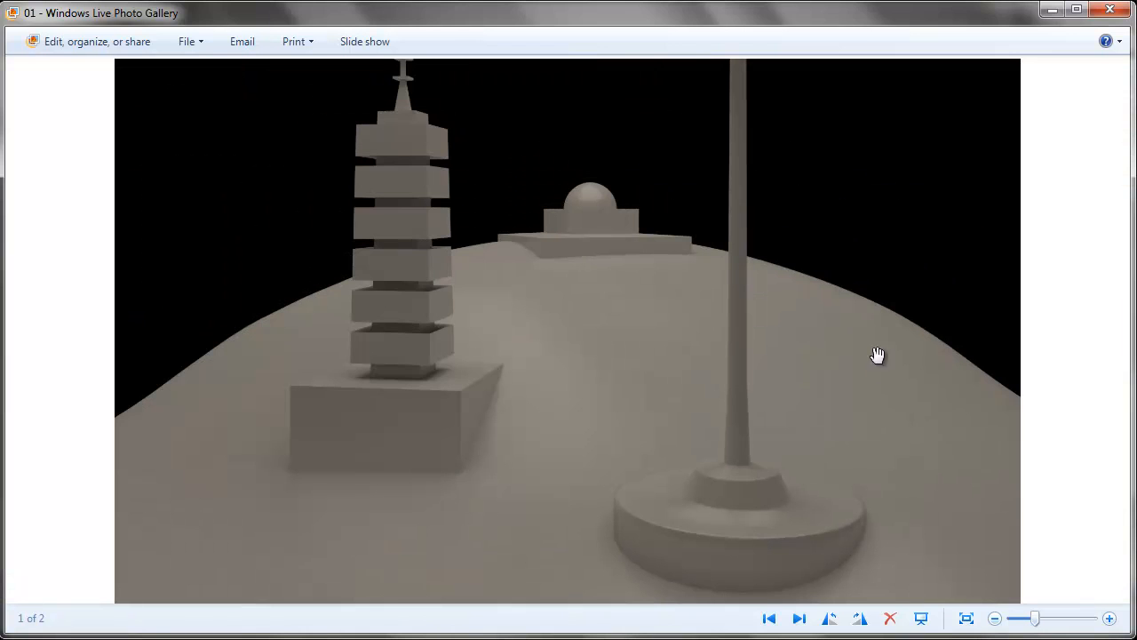
scroll(1009, 386, down, 2)
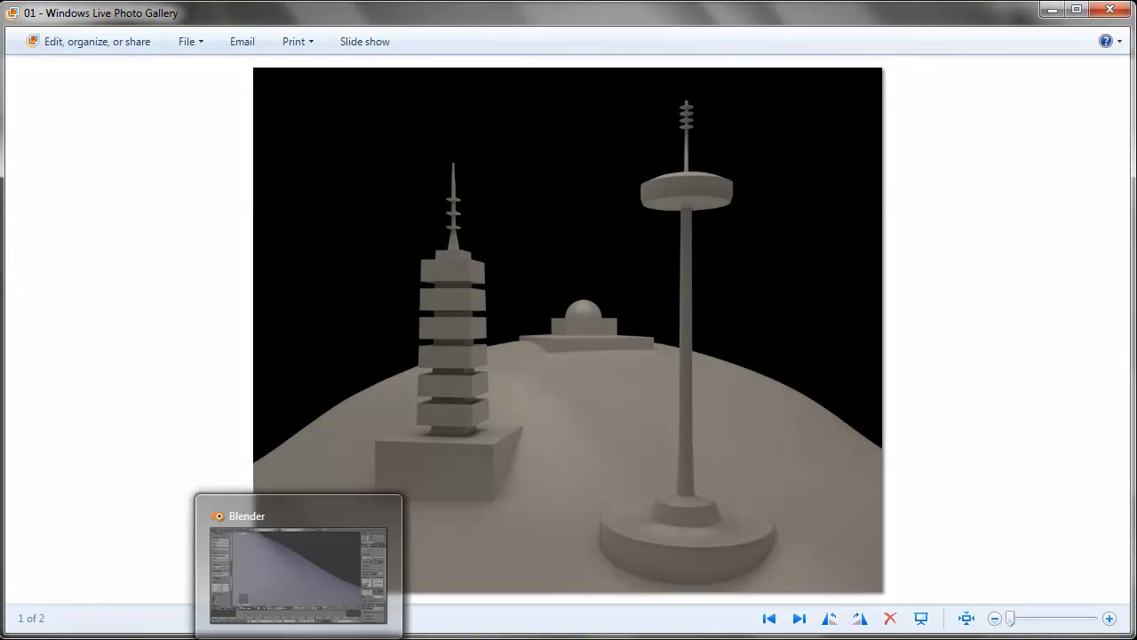
click(298, 638)
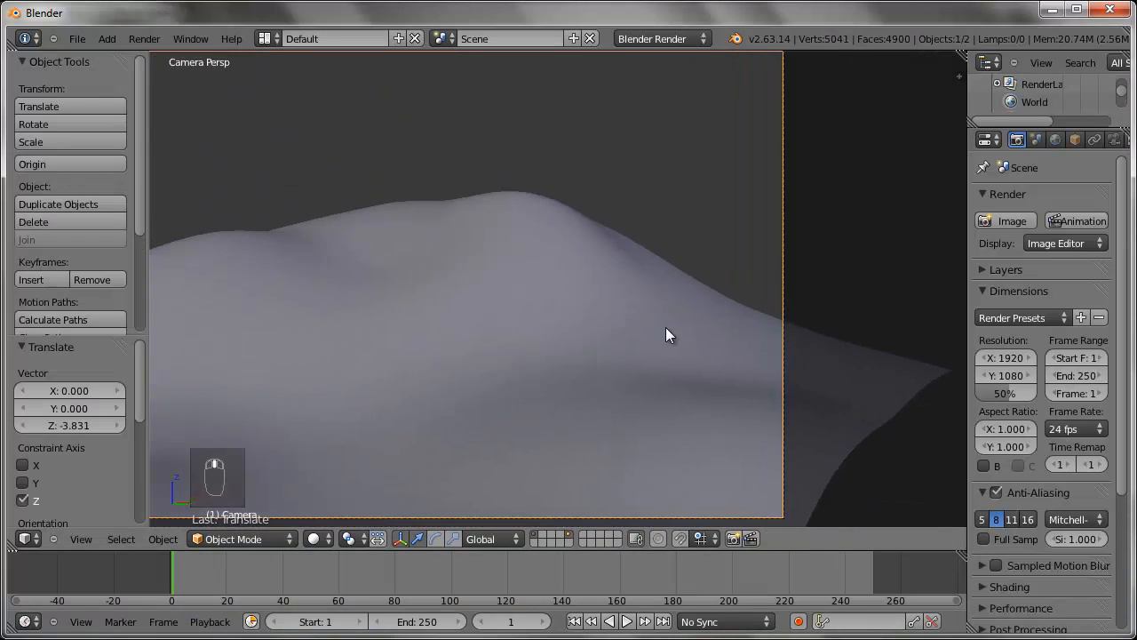
- Put the terrain plane in Edit Mode and select the edge loops along its two adjacent far borders
scroll(593, 357, down, 4)
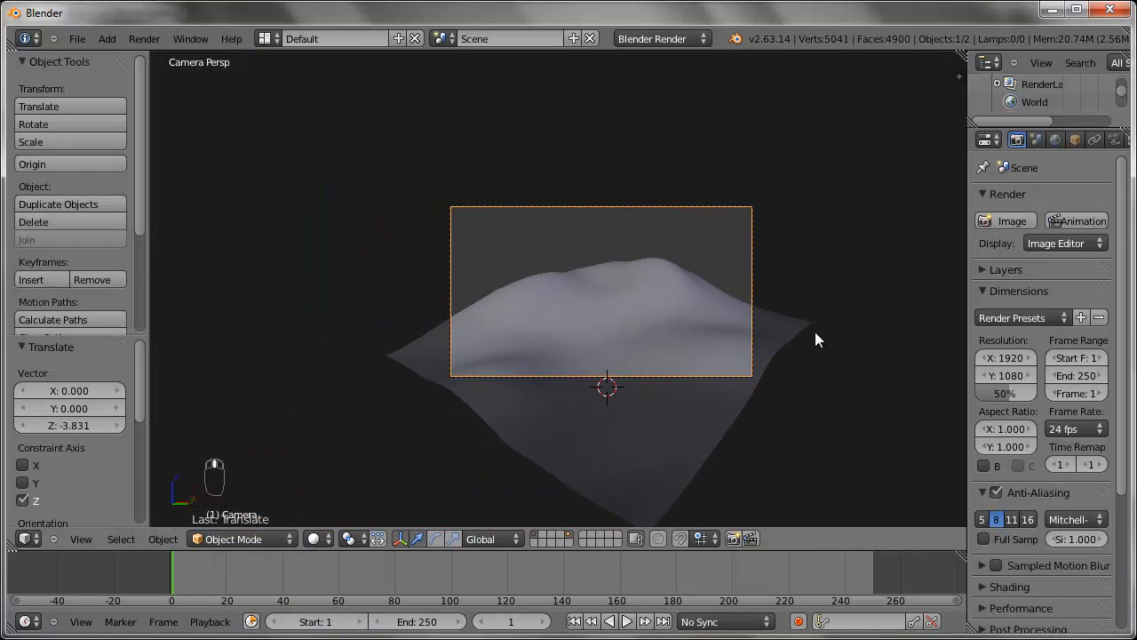
scroll(806, 346, up, 3)
right_click(919, 362)
middle_drag(849, 375, 697, 365)
key(Tab)
middle_drag(795, 373, 711, 419)
shift+middle_drag(711, 419, 394, 373)
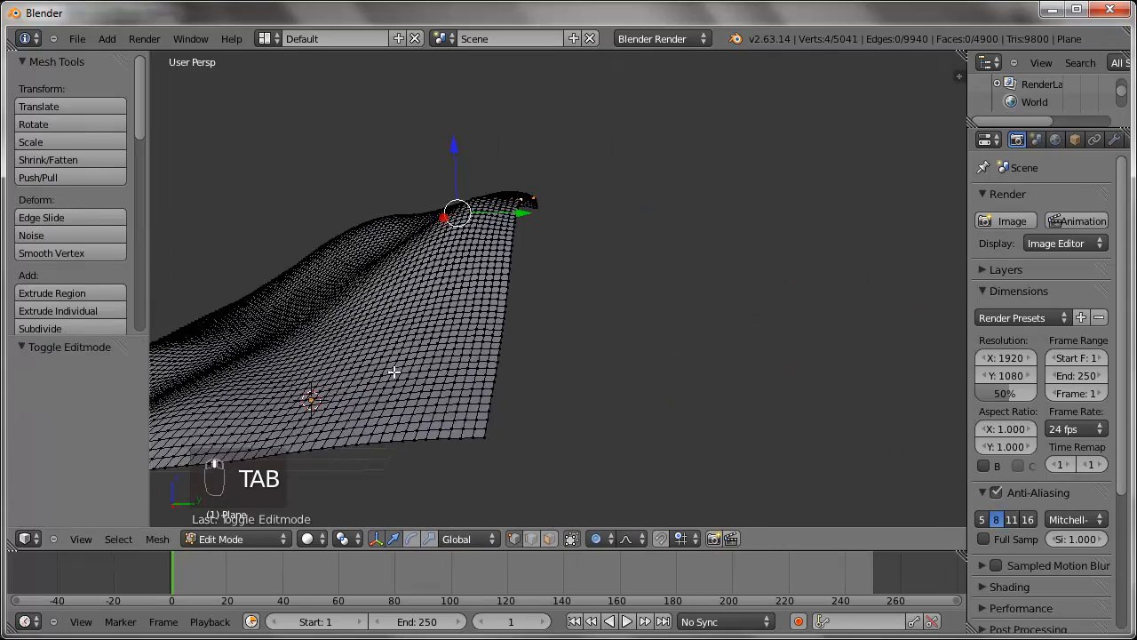
alt+right_click(503, 319)
middle_drag(582, 294, 624, 315)
alt+shift+right_click(586, 271)
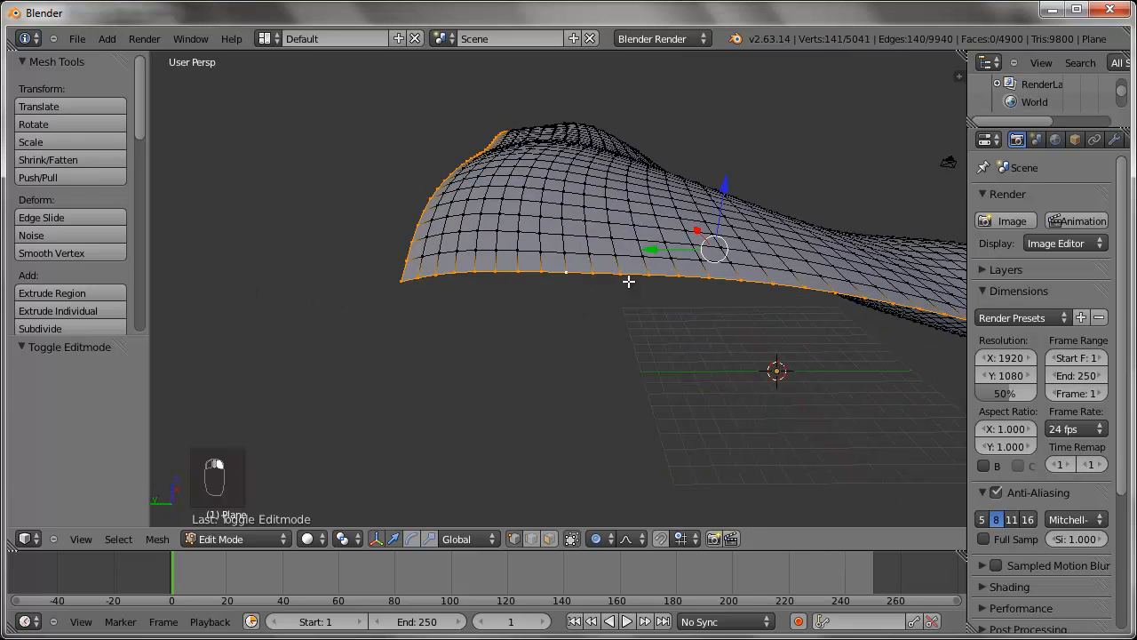
- Lower the selected border edges slightly along global Z with smooth proportional editing at size 1.21, and return to Object Mode
scroll(691, 284, down, 4)
key(g)
middle_click(690, 317)
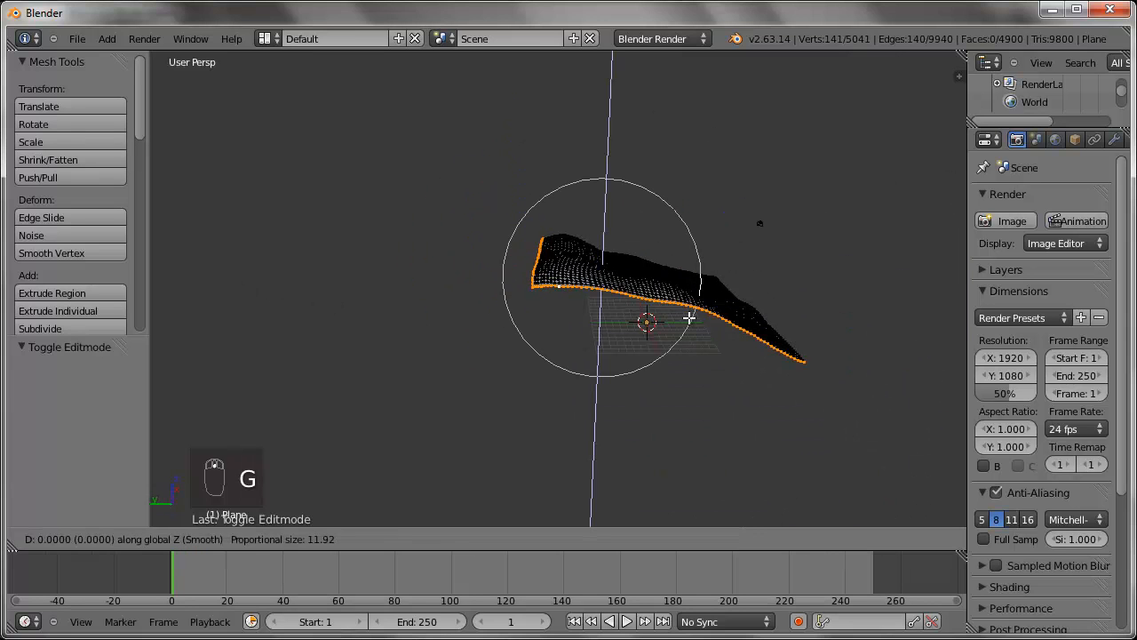
scroll(693, 322, up, 5)
scroll(693, 322, up, 12)
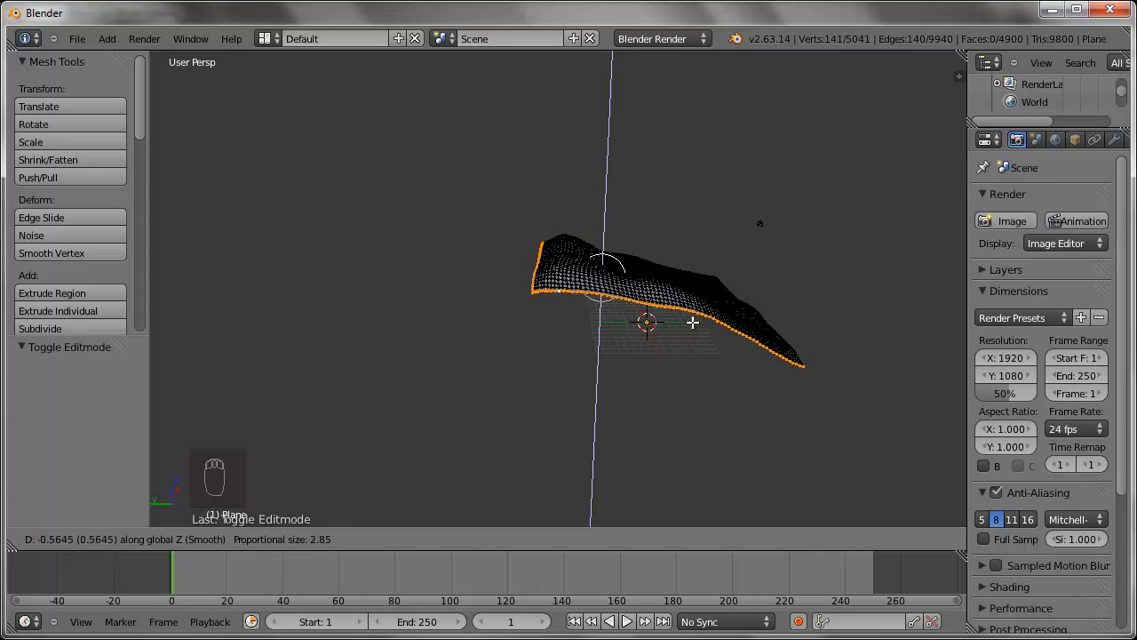
scroll(693, 324, up, 4)
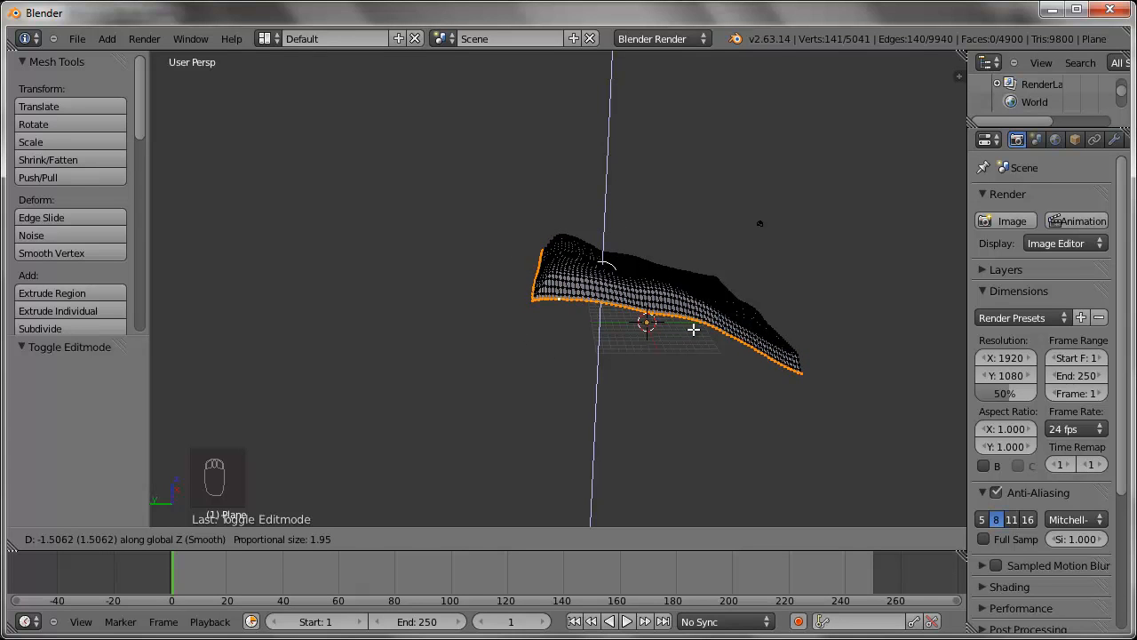
scroll(693, 327, up, 3)
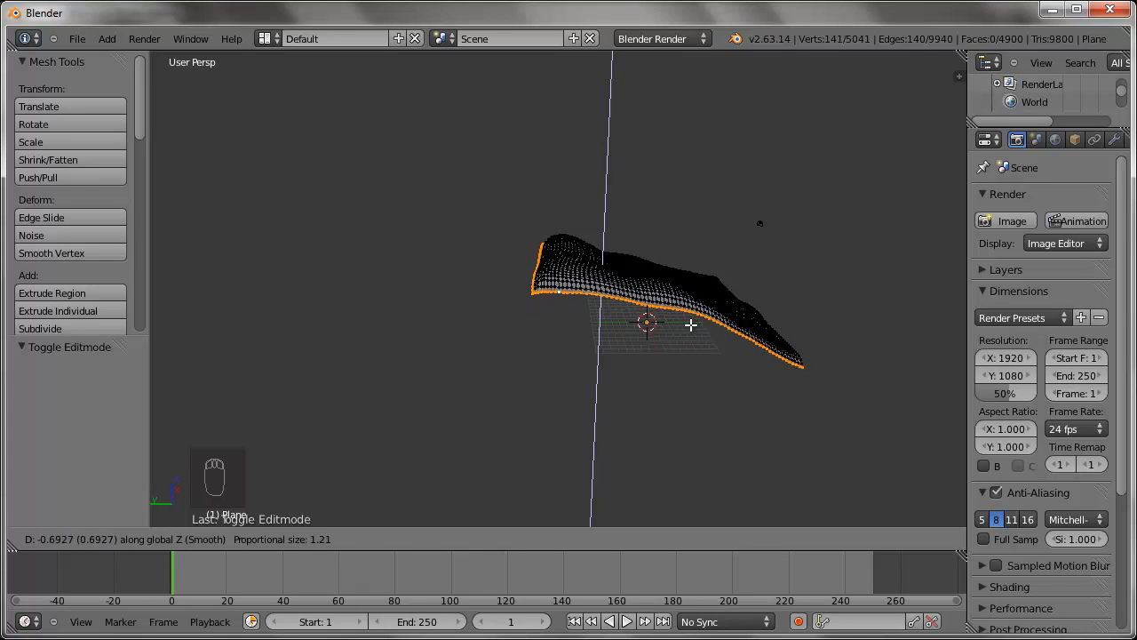
click(692, 327)
key(Tab)
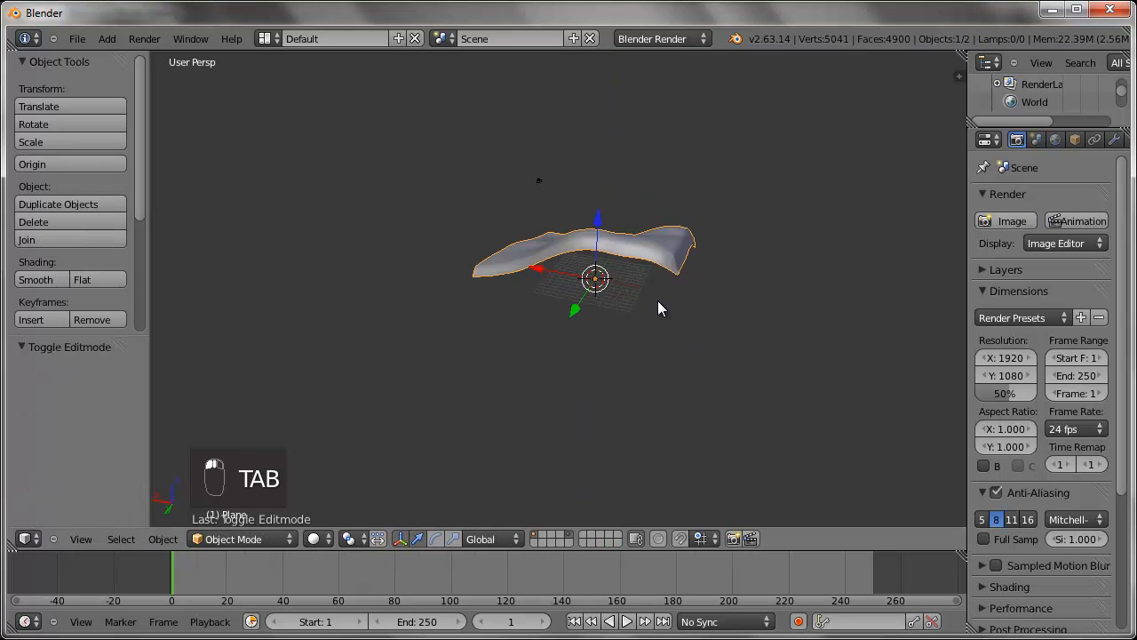
- Inspect the lowered terrain borders from several sides and check the right slope's outline in the camera view
scroll(658, 296, up, 2)
mouse_move(657, 297)
middle_down()
mouse_move(762, 307)
mouse_move(834, 278)
mouse_move(741, 289)
mouse_move(376, 290)
middle_up()
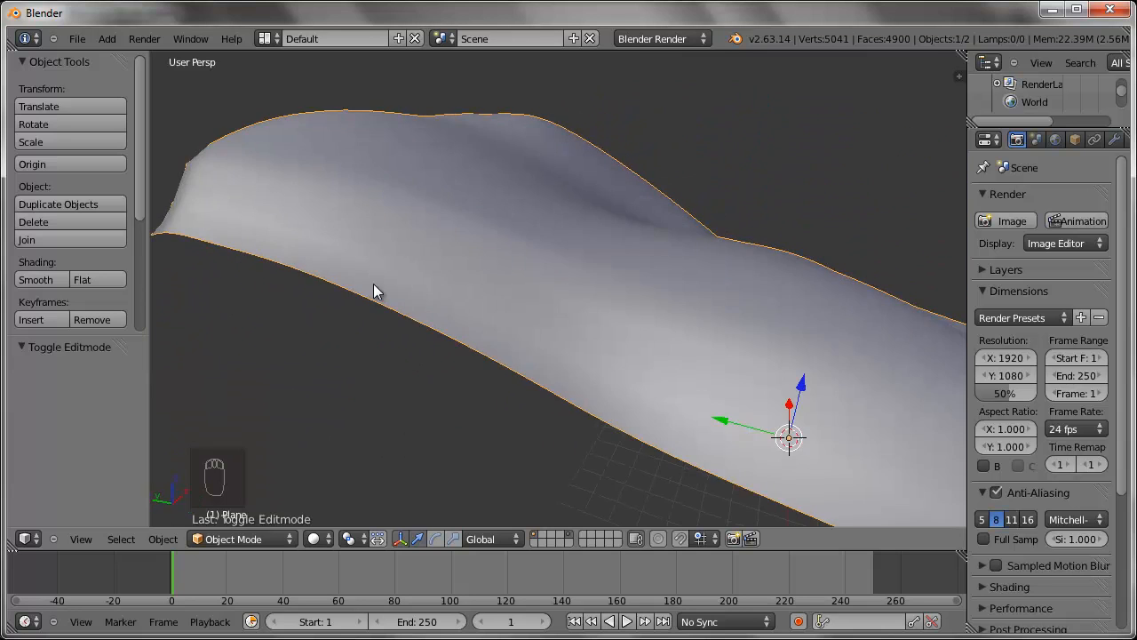
middle_drag(509, 275, 605, 320)
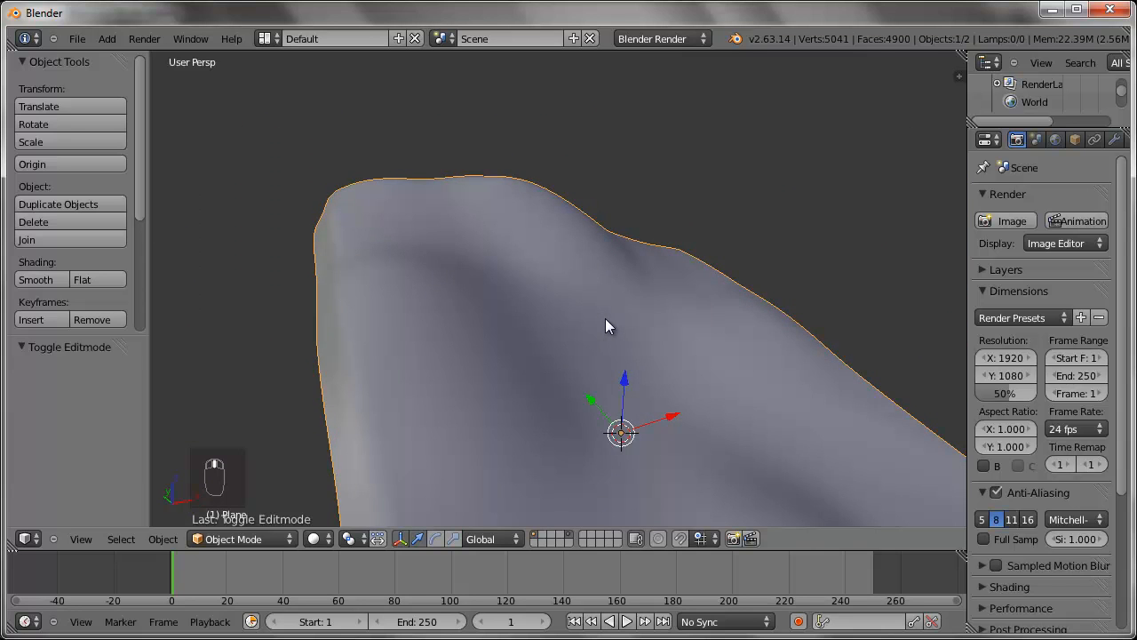
key(KP_0)
scroll(891, 304, up, 4)
shift+middle_drag(902, 304, 356, 312)
scroll(716, 307, up, 4)
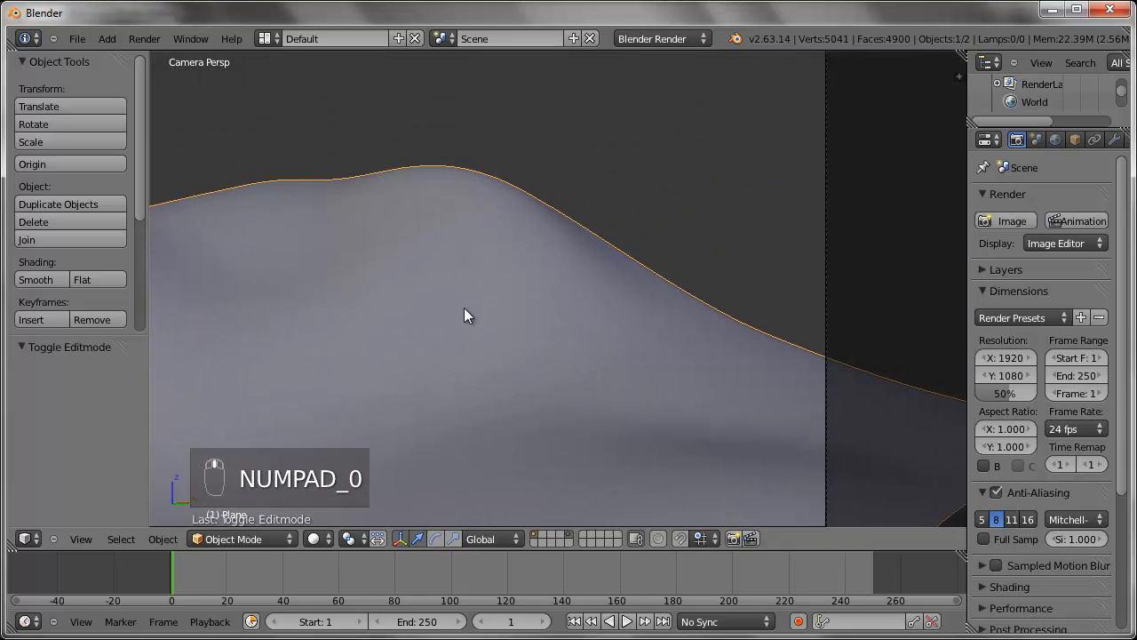
shift+middle_drag(717, 307, 611, 322)
scroll(676, 319, up, 2)
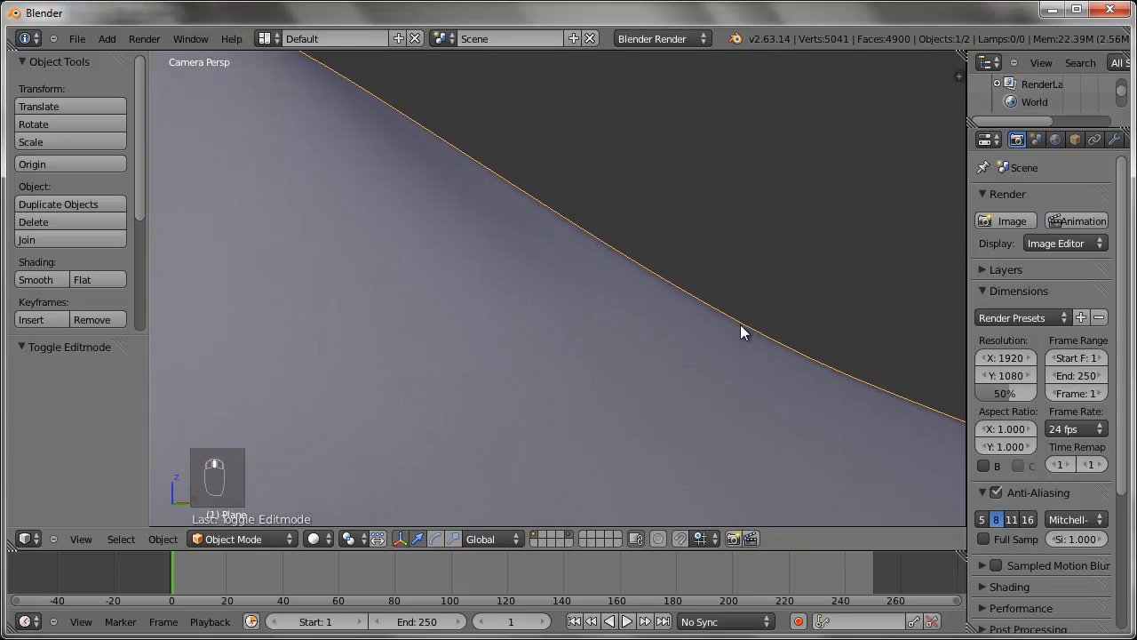
scroll(725, 327, down, 6)
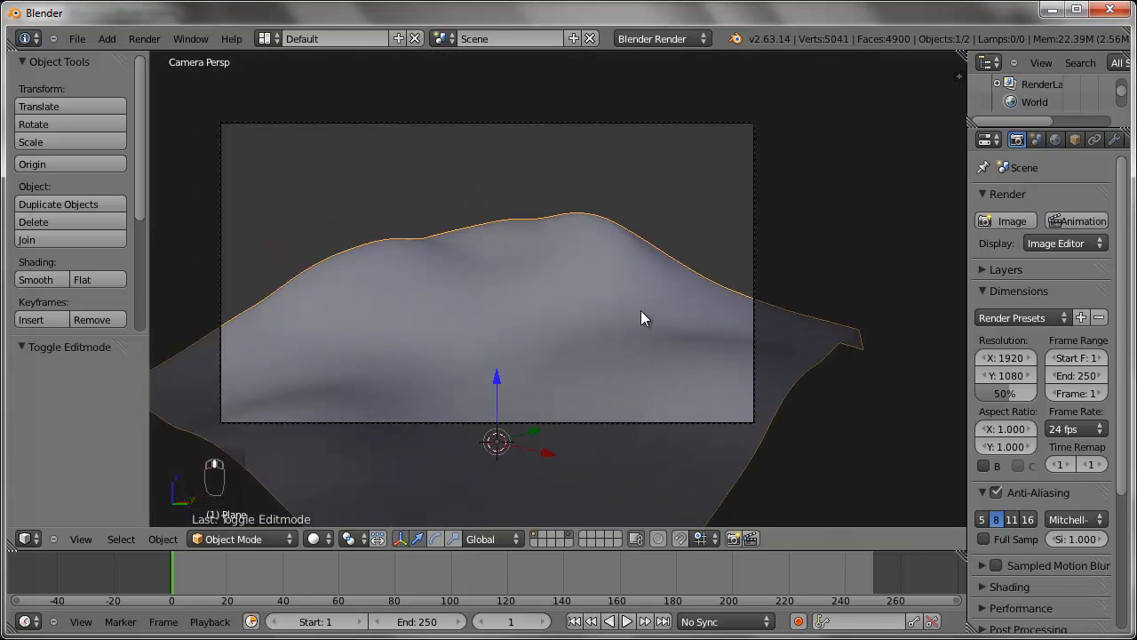
scroll(641, 310, down, 3)
shift+middle_drag(578, 325, 610, 324)
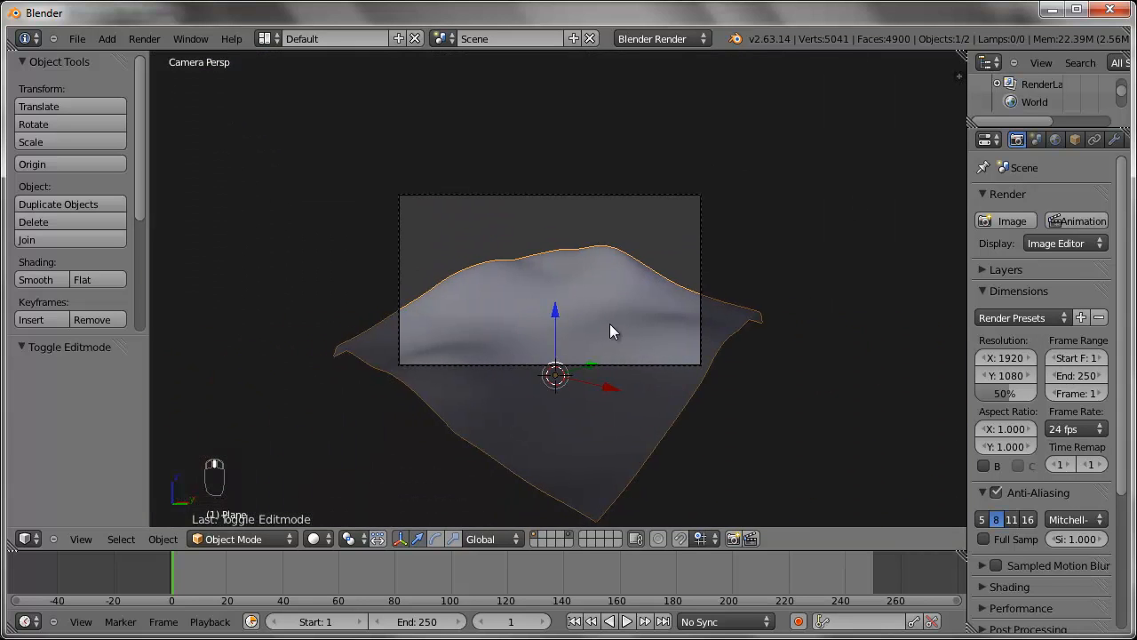
- Select the camera and reframe the hill in the camera view slightly with fly navigation
scroll(584, 344, up, 3)
right_click(635, 422)
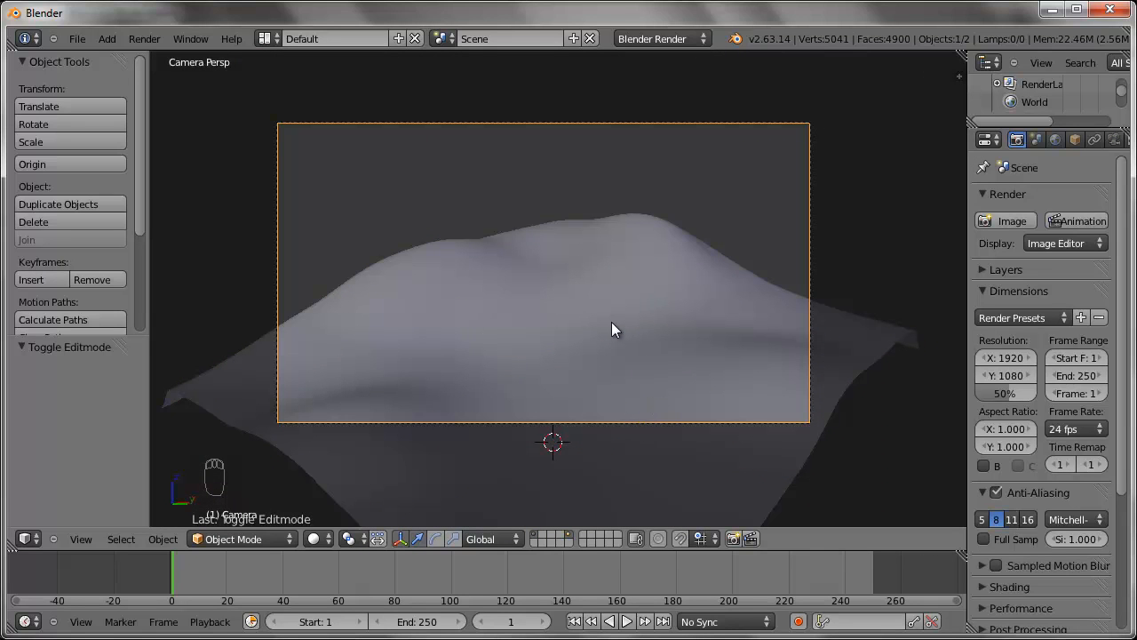
key(shift+f)
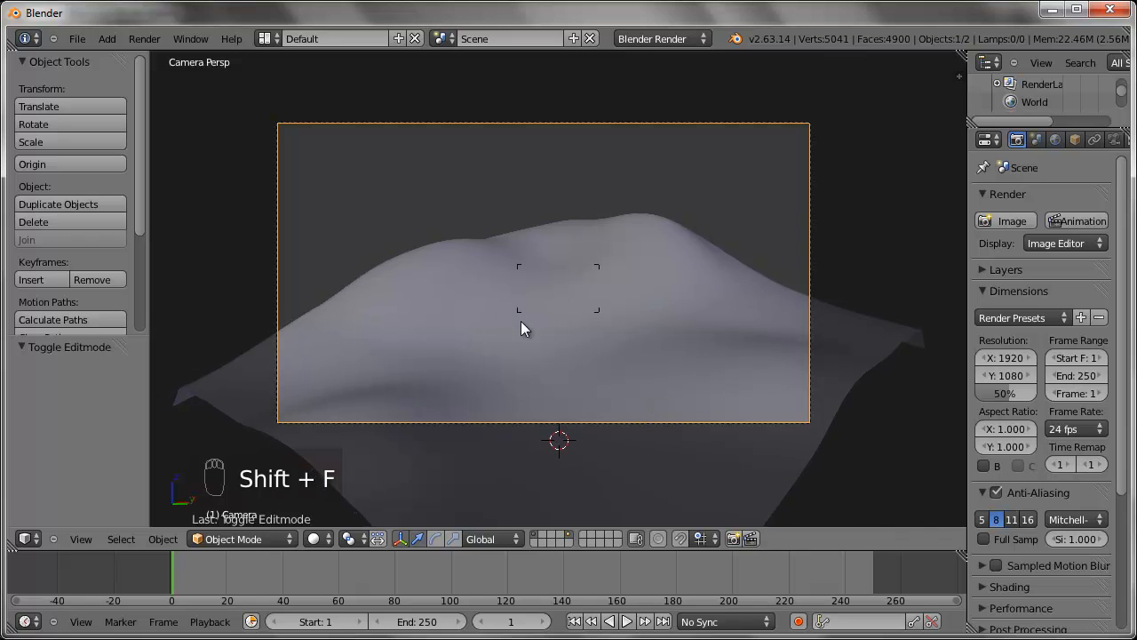
key(shift+f)
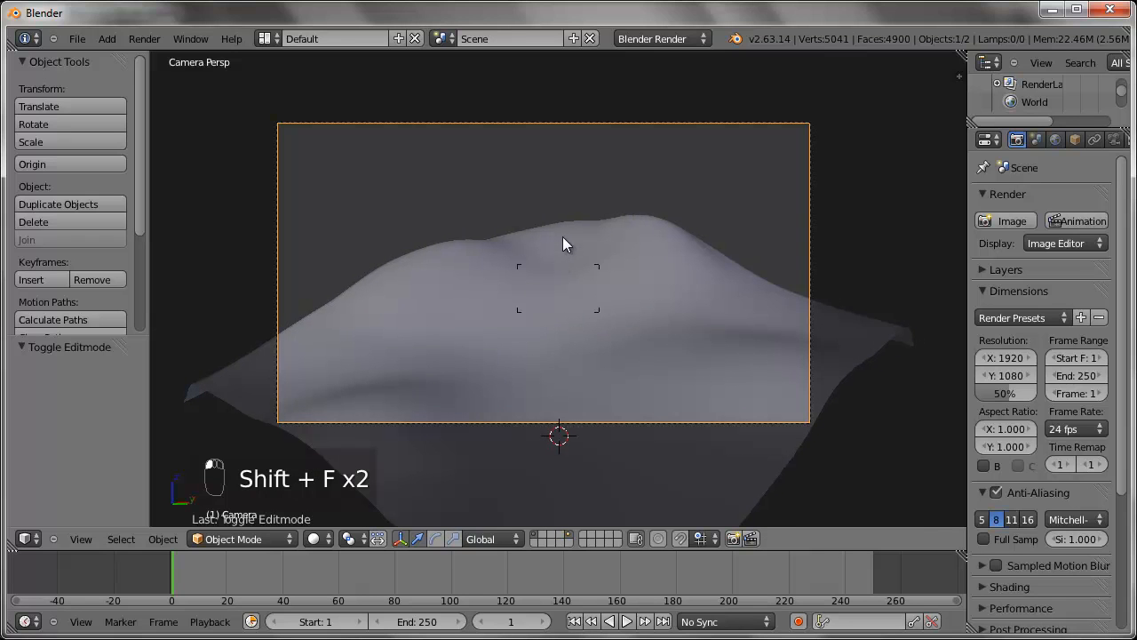
click(562, 229)
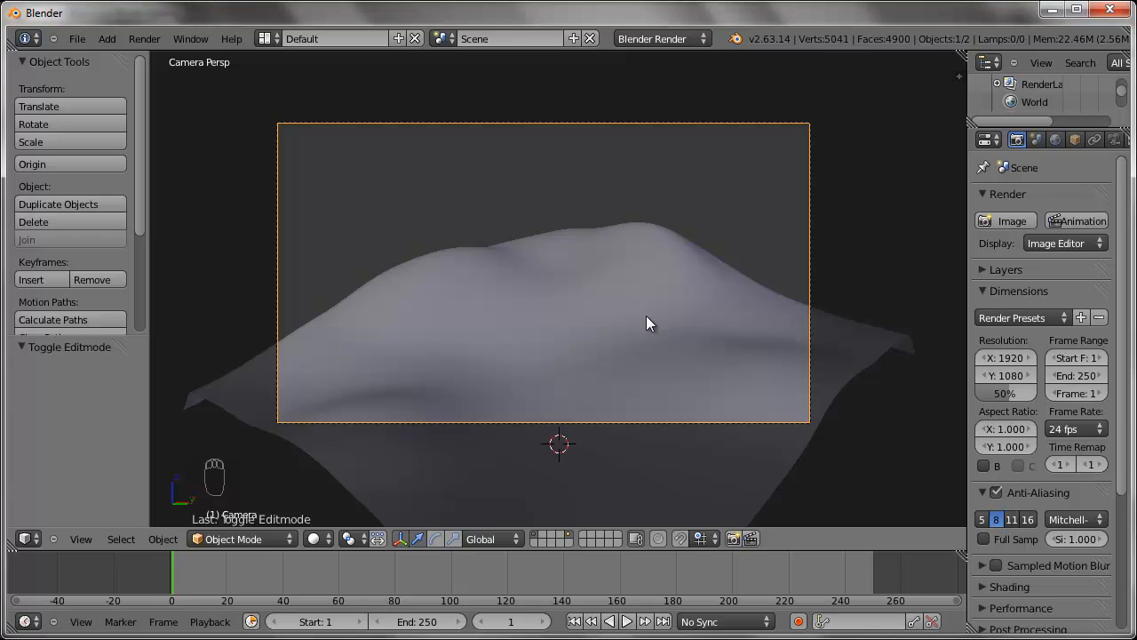
- Move the camera to the first layer of the second layer block and display that layer together with layer 1
middle_drag(642, 294, 652, 300)
scroll(652, 299, down, 2)
middle_drag(535, 295, 577, 334)
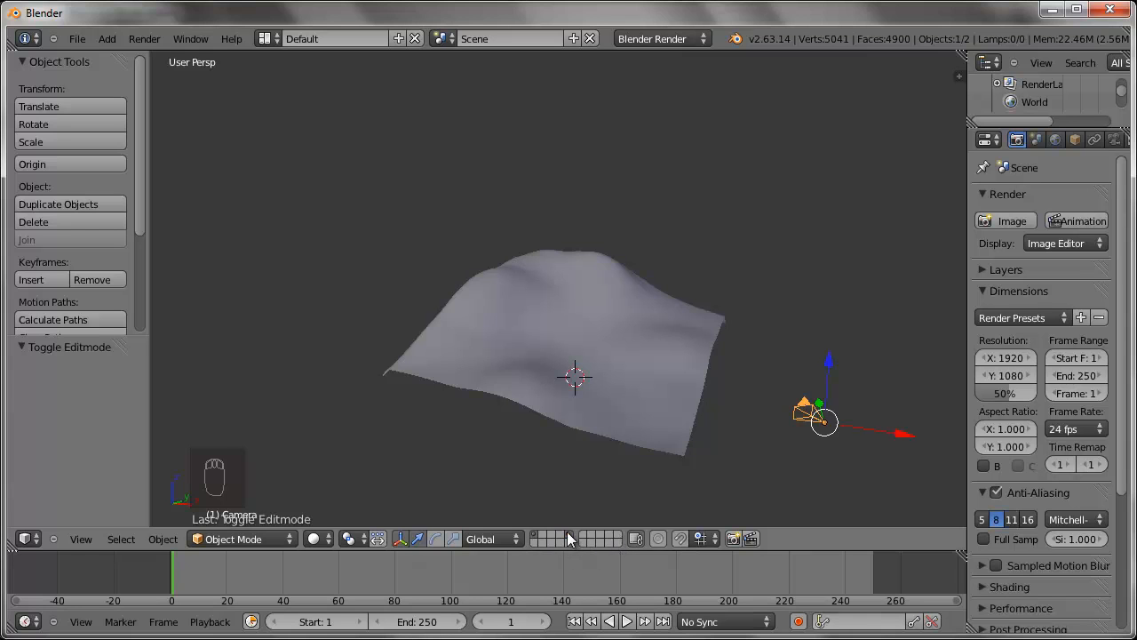
right_click(800, 423)
key(m)
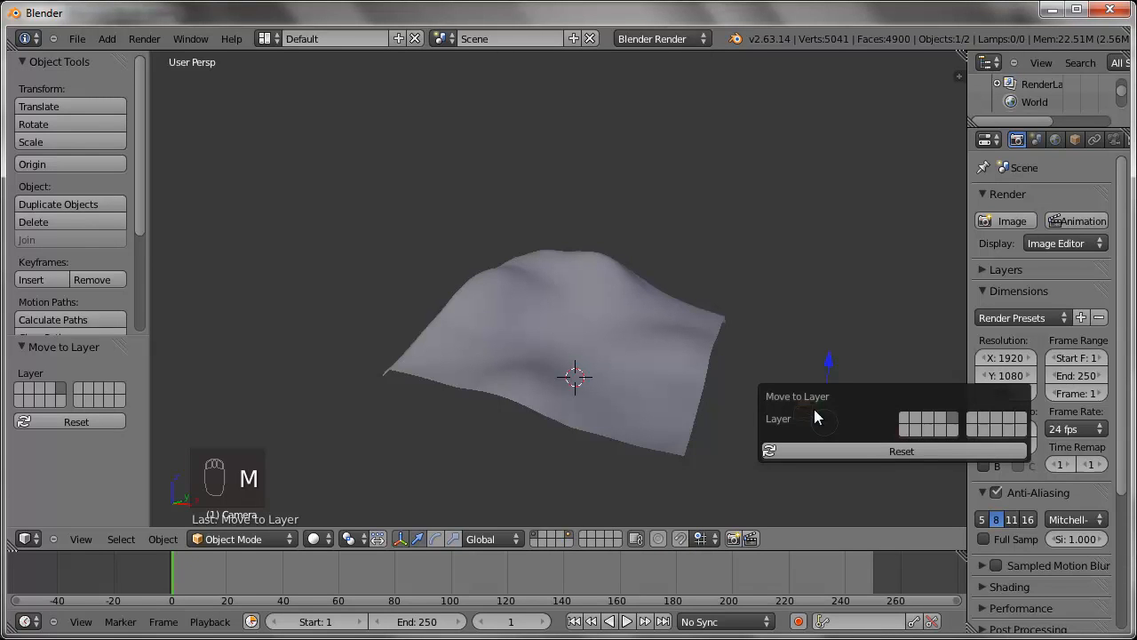
click(971, 416)
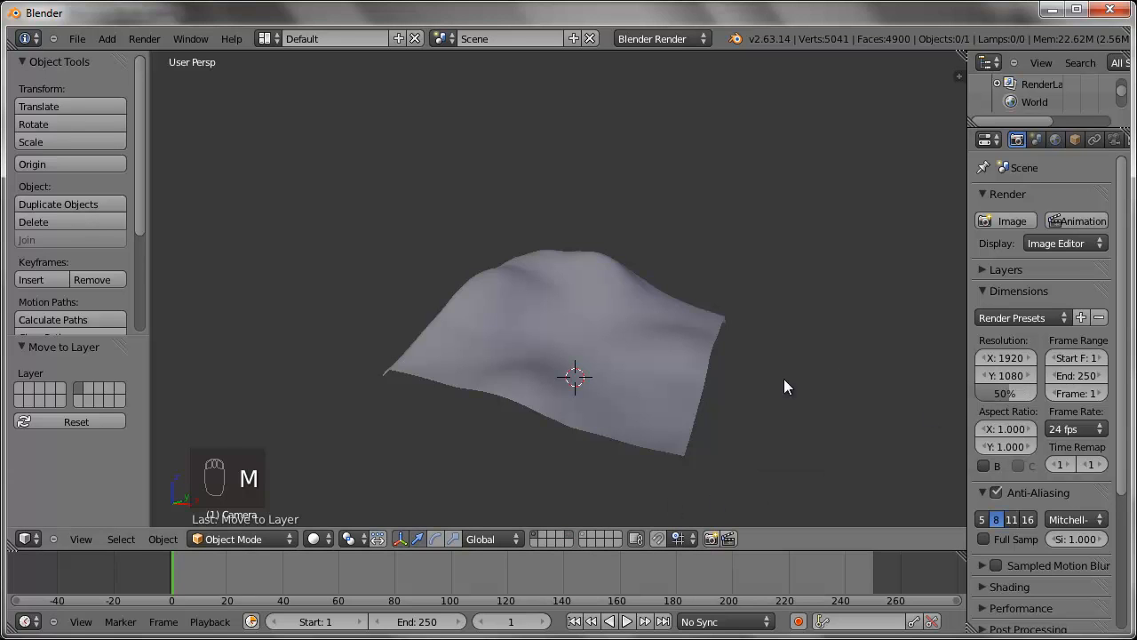
shift+click(583, 535)
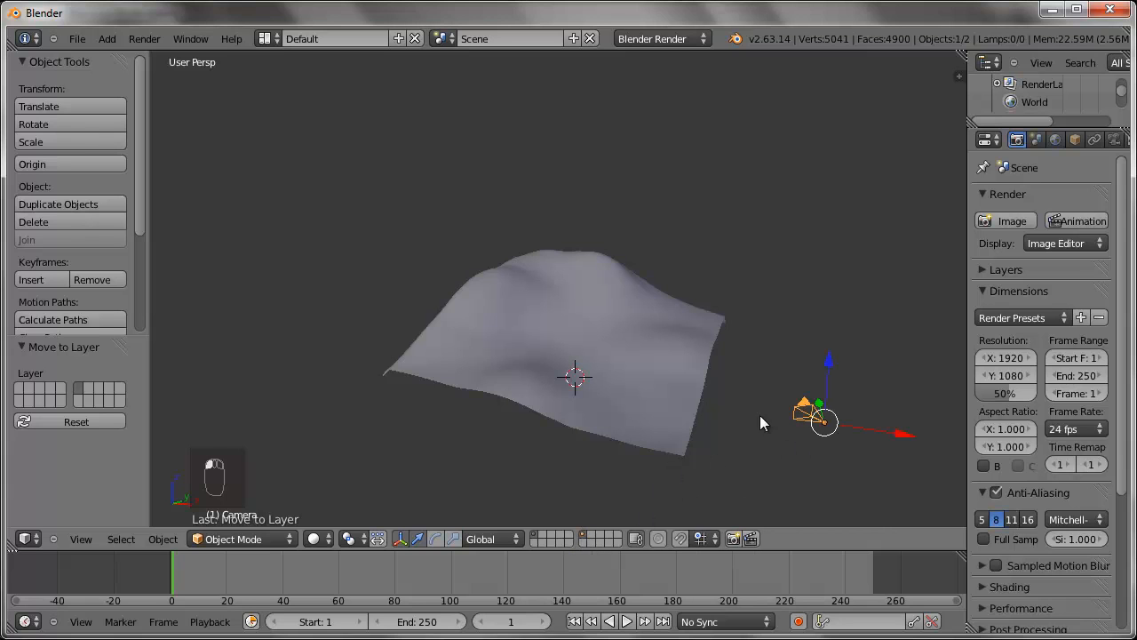
shift+click(535, 536)
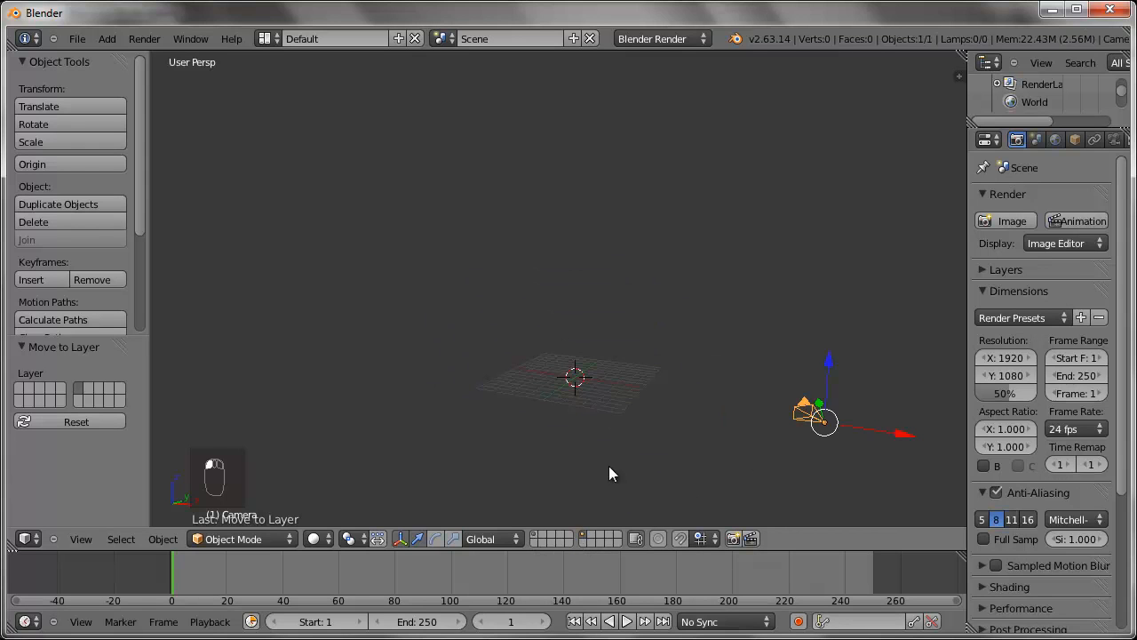
shift+click(535, 535)
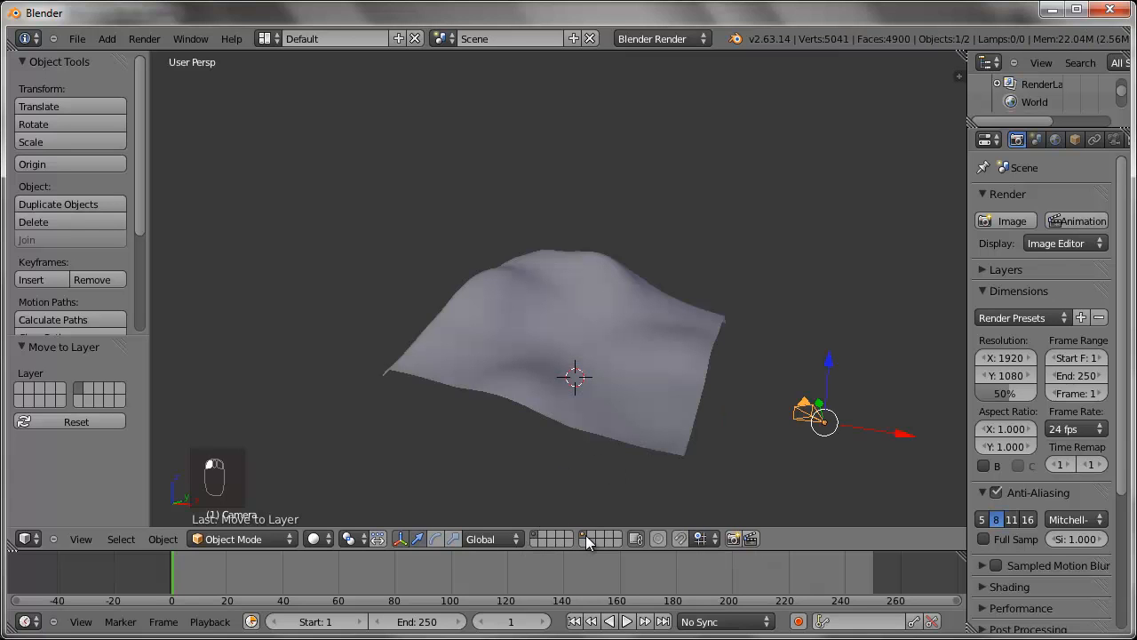
- Move the terrain plane to the camera's layer and hide that layer, leaving only layer 1 visible
right_click(650, 403)
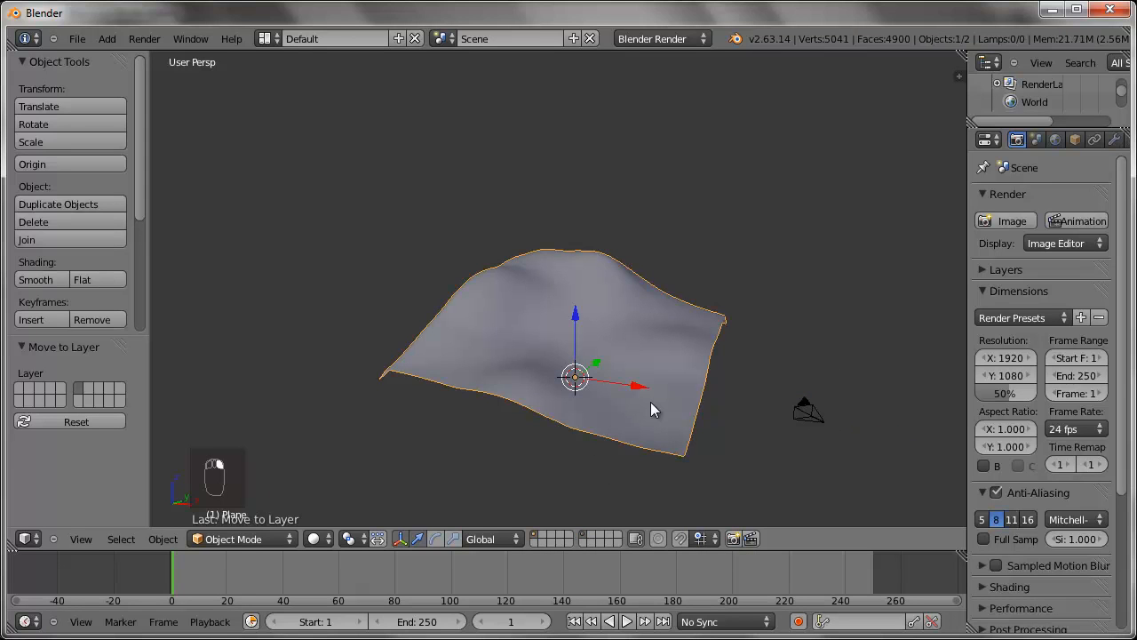
key(m)
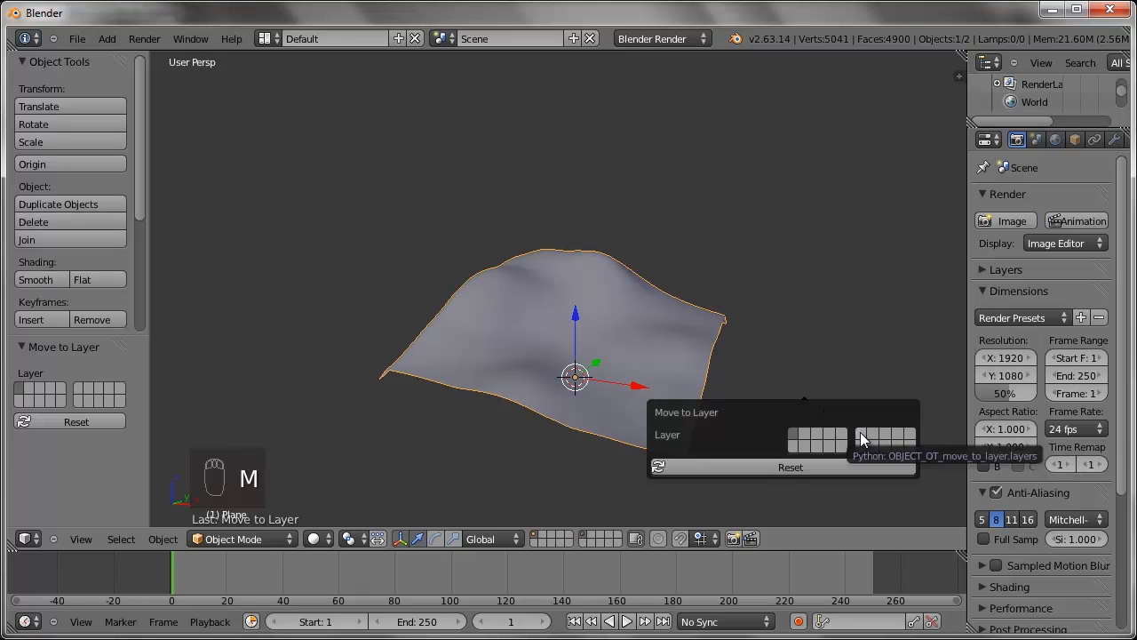
click(584, 537)
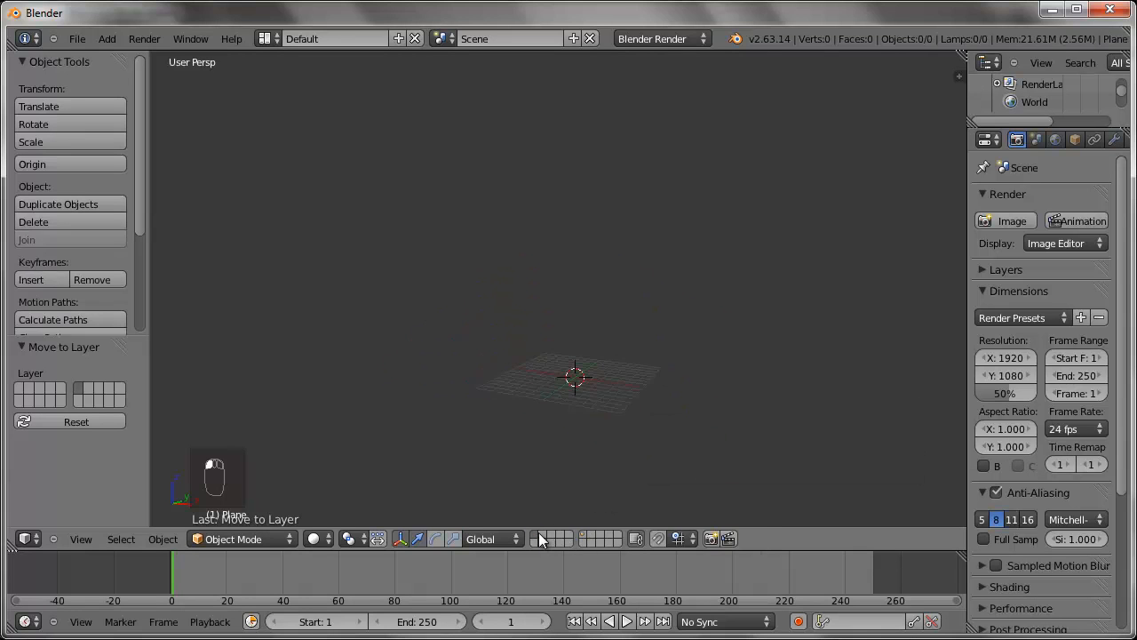
- Add a cube mesh at the grid centre on the empty layer 1 and put it in Edit Mode
scroll(579, 413, up, 3)
shift+middle_drag(605, 430, 605, 264)
scroll(596, 284, up, 3)
middle_drag(704, 405, 675, 394)
key(shift+a)
mouse_move(504, 179)
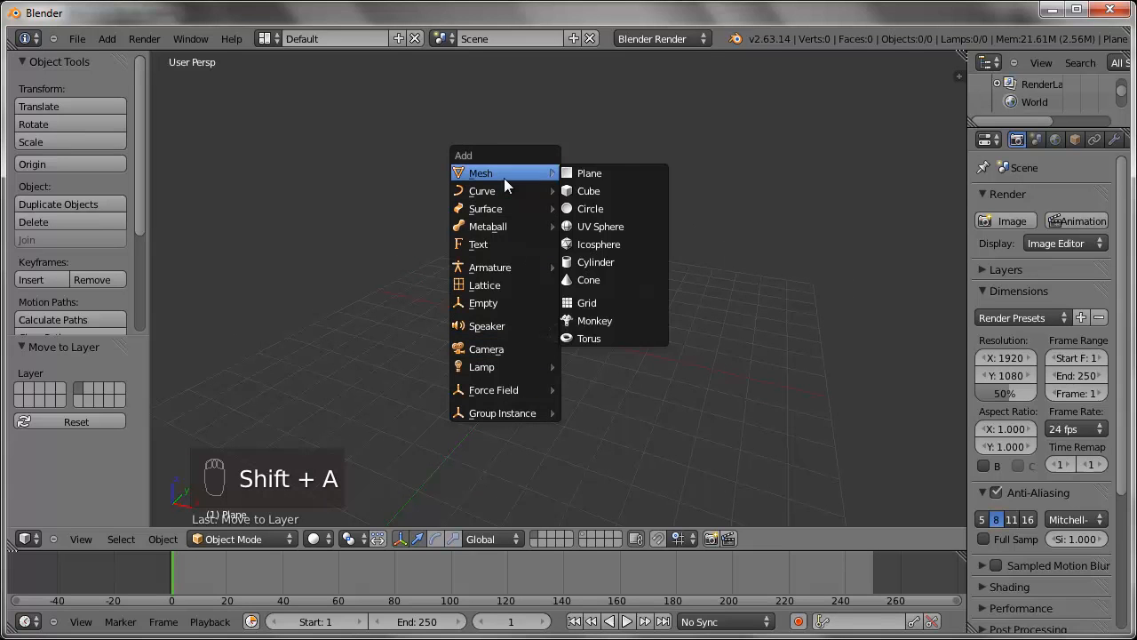
click(596, 192)
middle_drag(635, 394, 663, 379)
key(Tab)
- Clear the selection and select the edge loop around the cube's top face
shift+middle_drag(583, 381, 610, 339)
middle_drag(660, 367, 591, 349)
key(a)
right_click(590, 287)
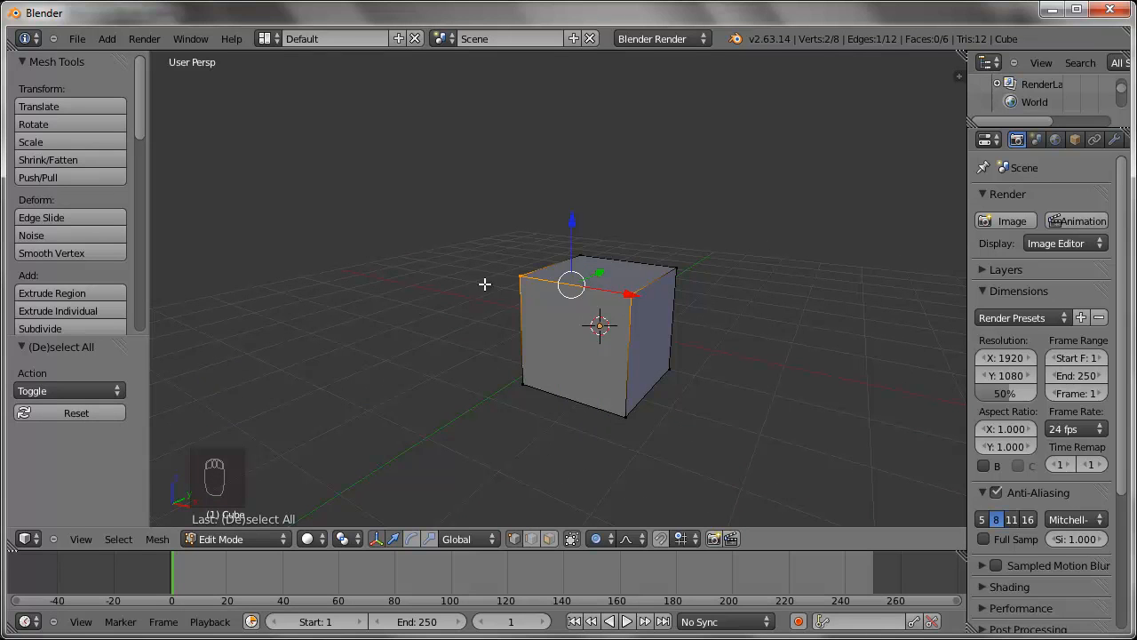
right_click(627, 262)
right_click(604, 287)
right_click(630, 262)
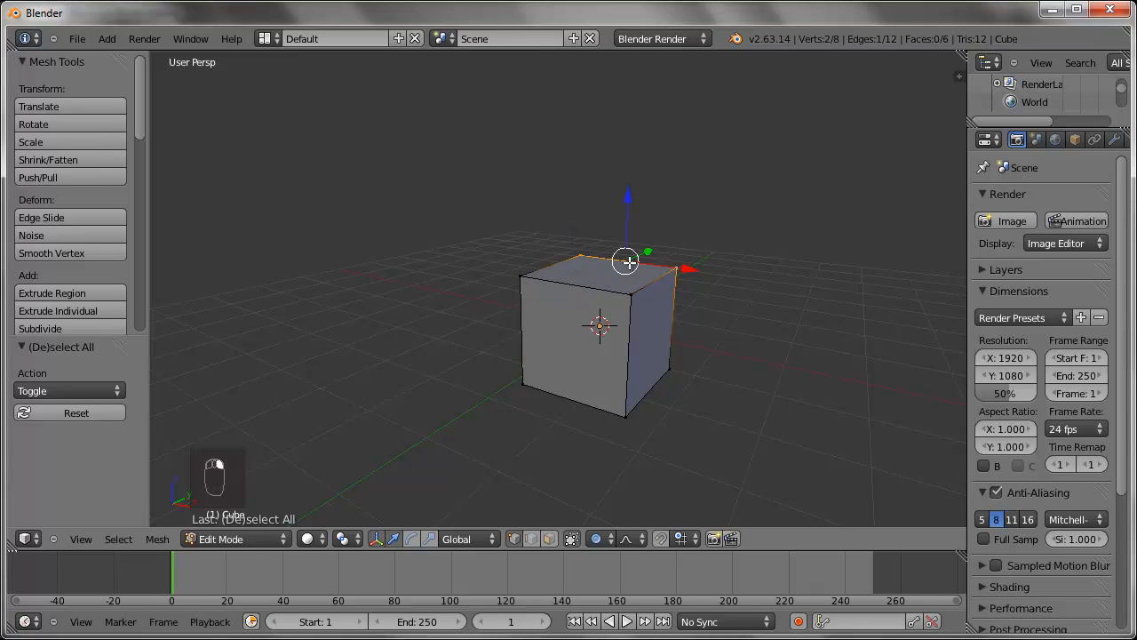
alt+right_click(589, 286)
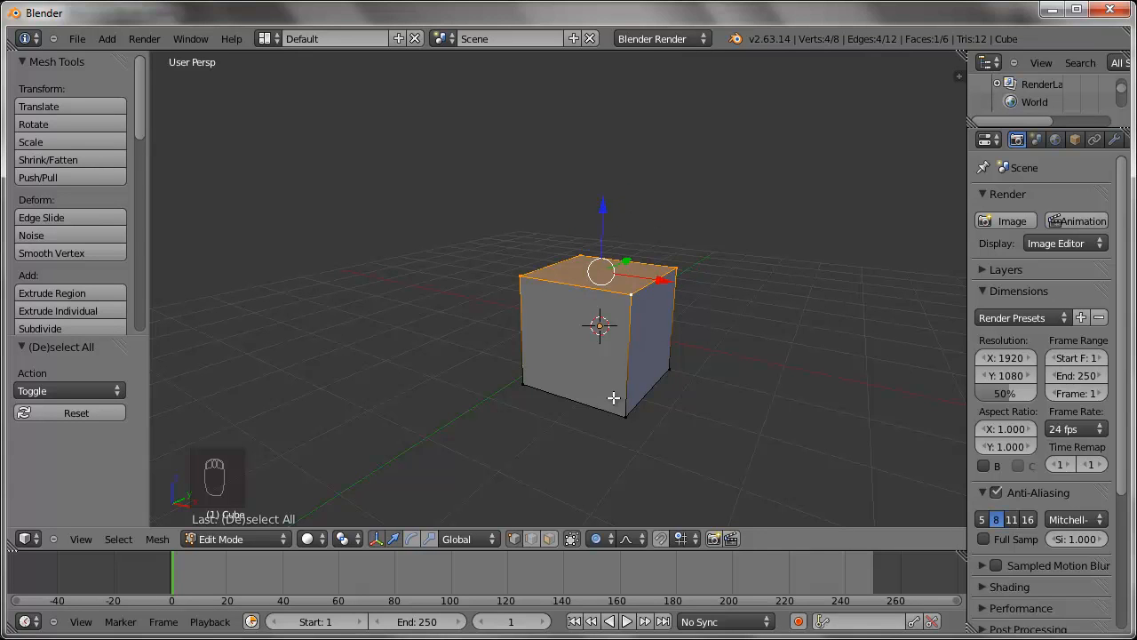
- Raise the cube's top face about 2.73 units along global Z and turn off proportional editing
key(g)
key(z)
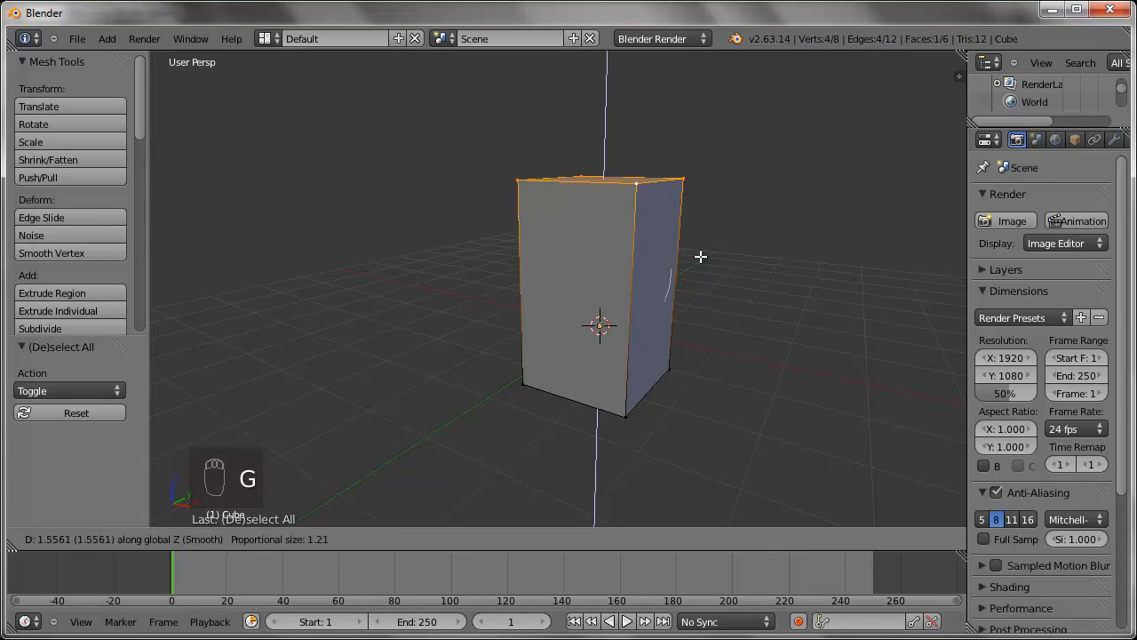
click(700, 225)
key(o)
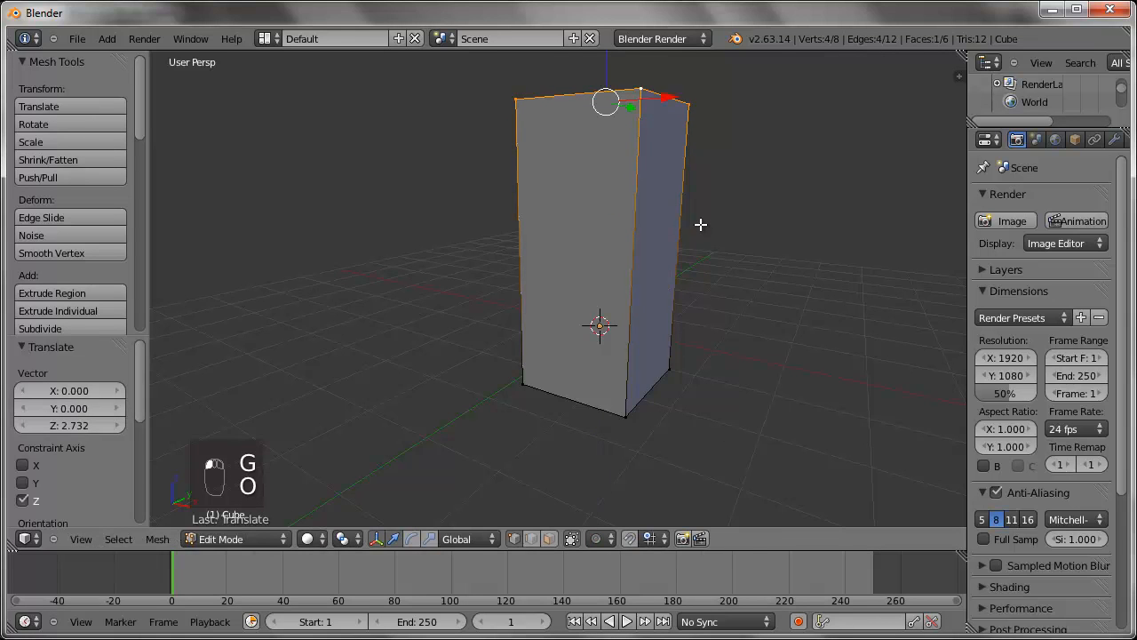
- Stretch the block into a tall tower by raising its top face further along global Z, finishing with a 2.847-unit move
scroll(693, 224, down, 5)
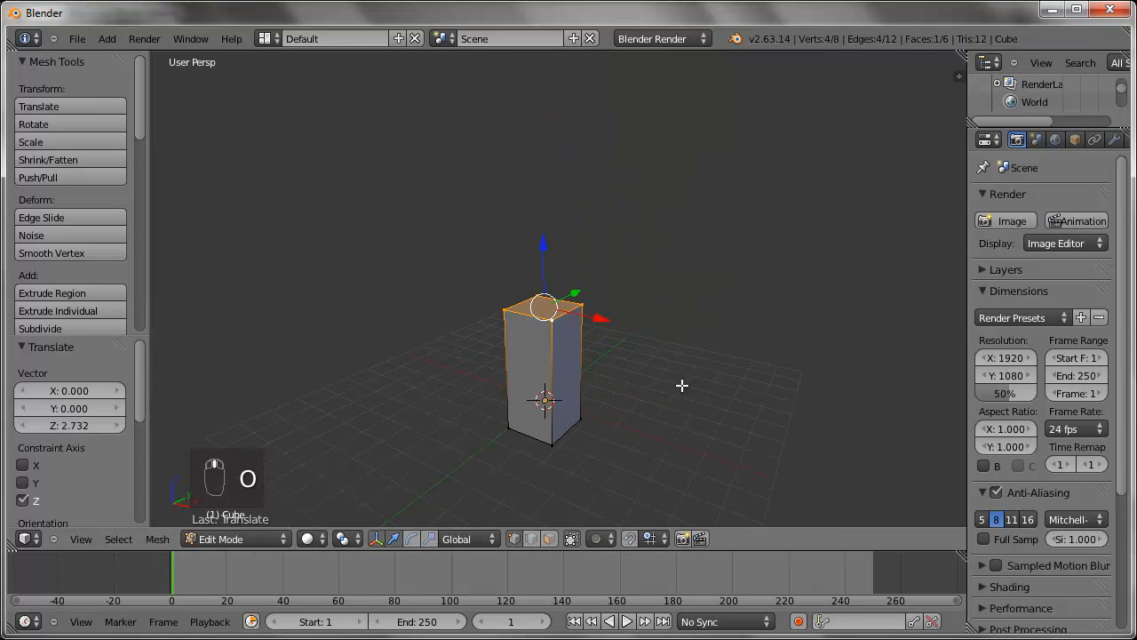
key(g)
key(z)
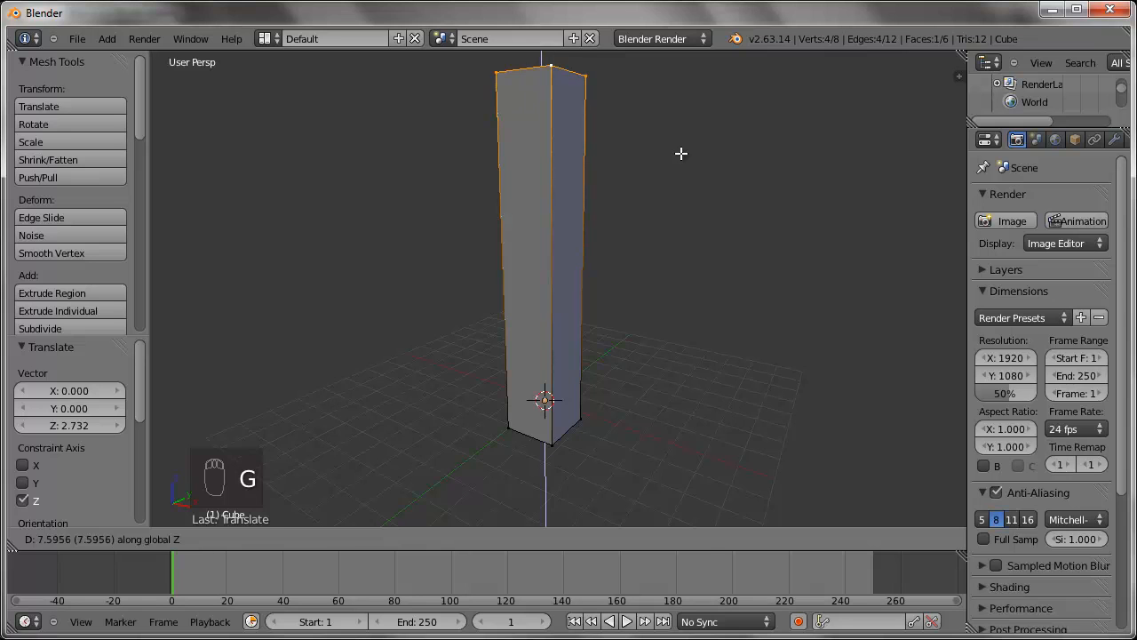
click(647, 185)
middle_drag(637, 234, 682, 374)
key(g)
key(z)
click(719, 288)
- Taper the tower by scaling its top face to 0.637
middle_drag(670, 287, 787, 353)
key(s)
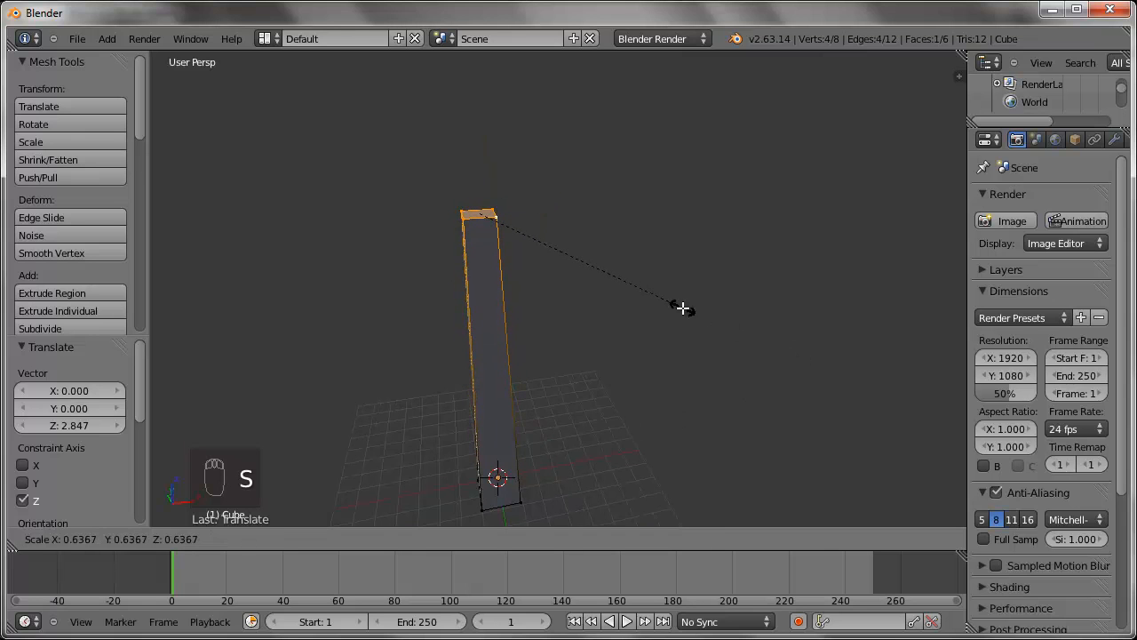
click(681, 308)
middle_drag(670, 329, 642, 237)
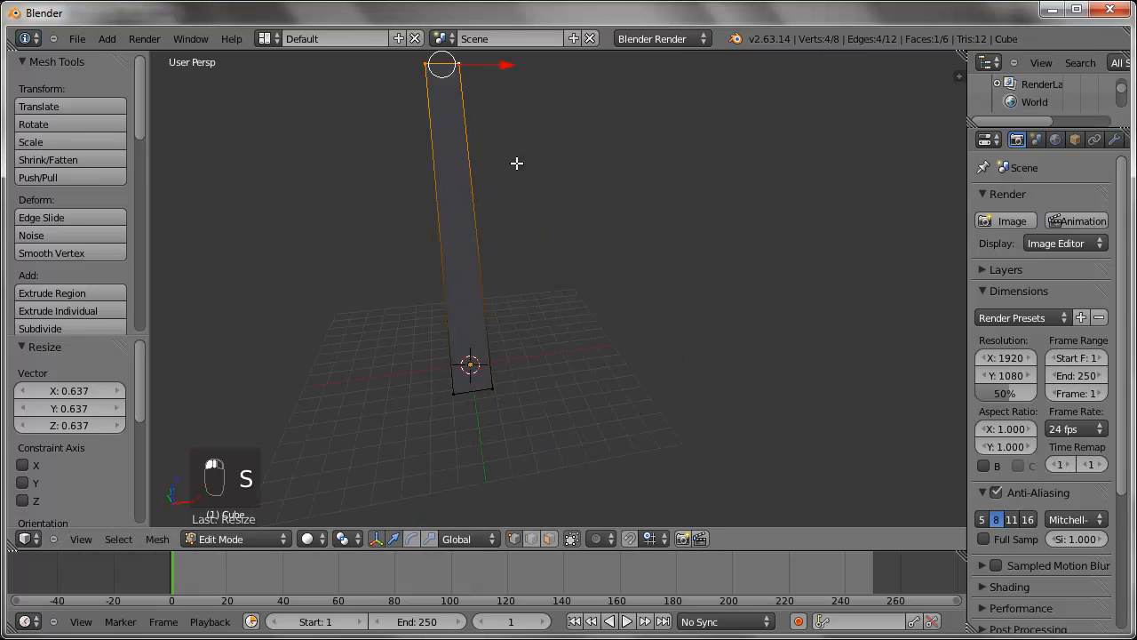
- Select the four vertices of the tower's base and scale them up by 1.36
right_click(478, 396)
middle_drag(530, 406, 707, 367)
shift+right_click(639, 390)
middle_drag(824, 383, 477, 250)
key(s)
click(646, 397)
- Scale the tower's top face up by 1.27 and raise it slightly along global Z, staying in Edit Mode
right_click(477, 250)
key(s)
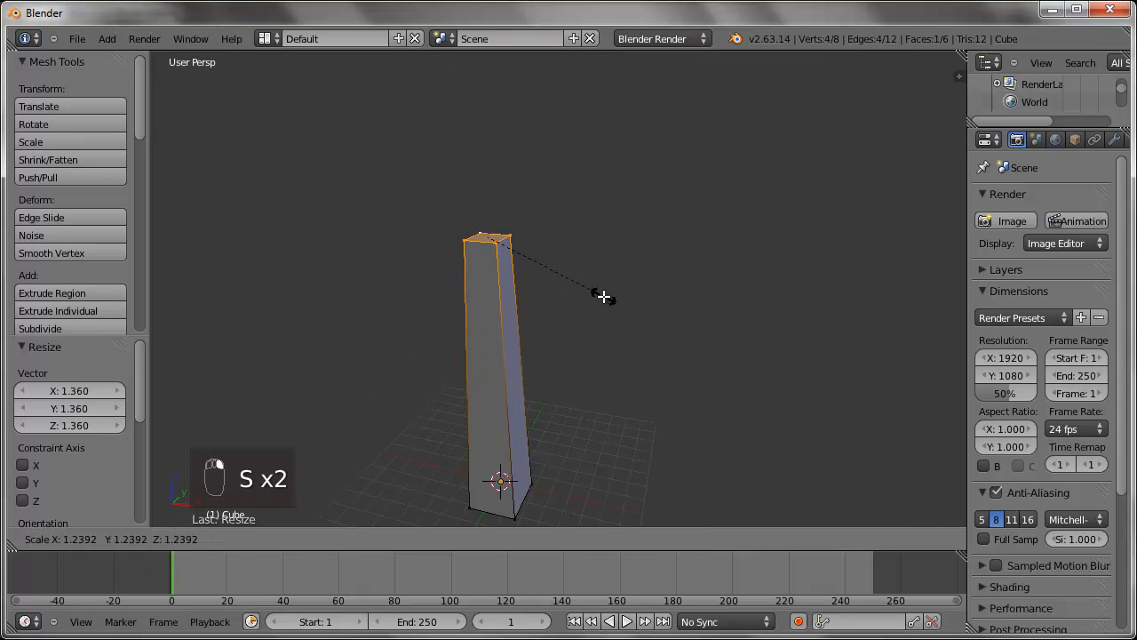
click(605, 298)
key(g)
key(z)
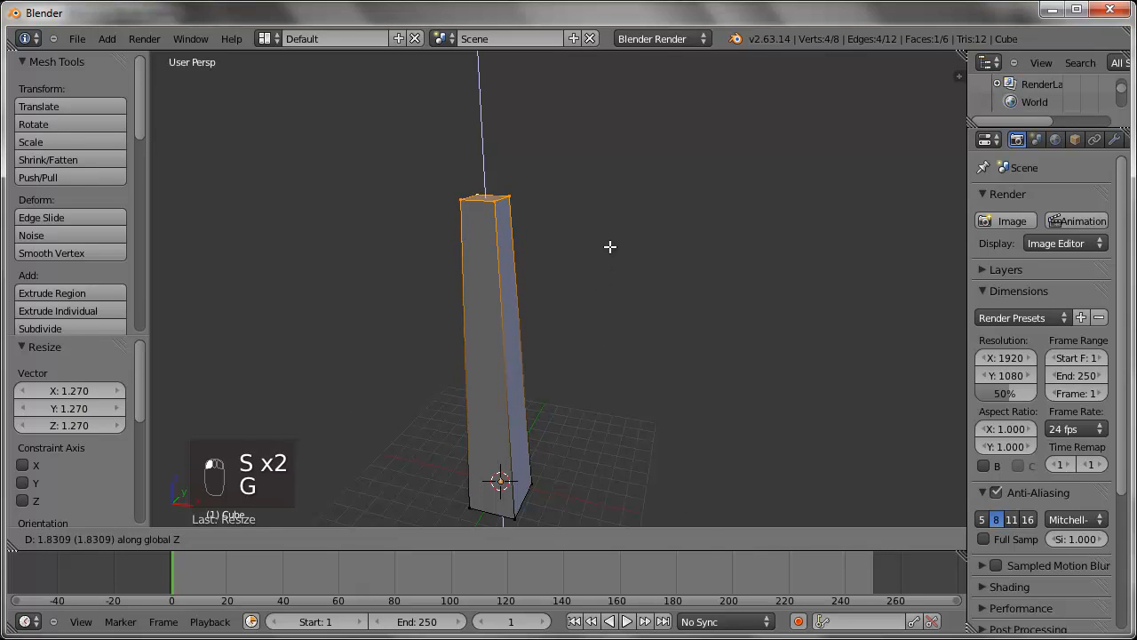
click(608, 255)
middle_drag(608, 255, 660, 330)
key(Tab)
middle_drag(628, 399, 559, 385)
key(Tab)
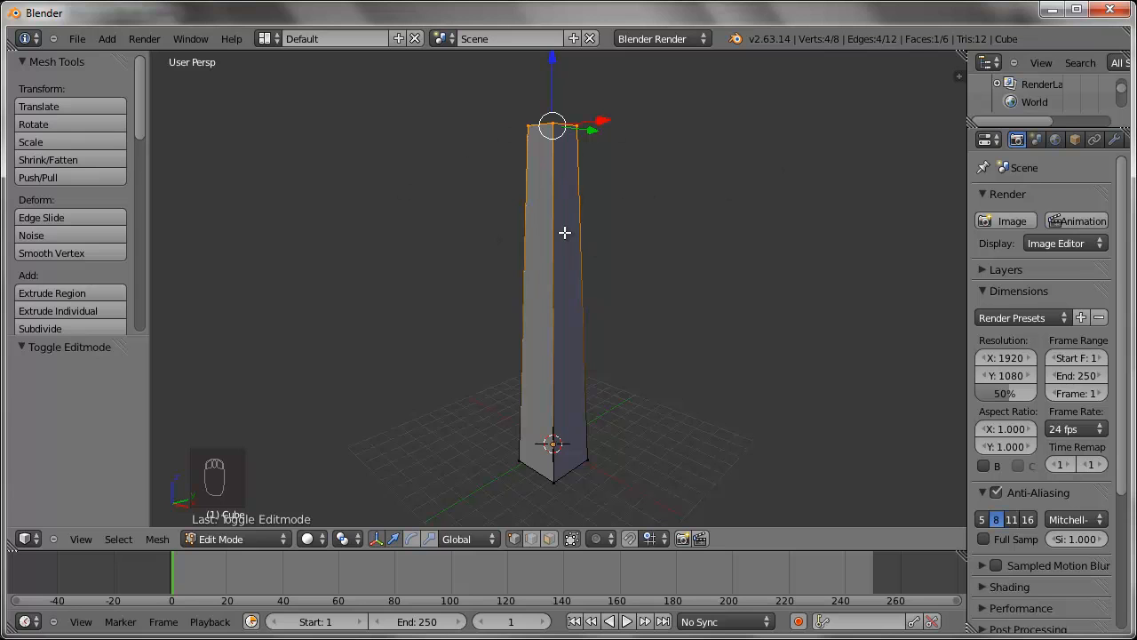
- Add one horizontal loop cut around the tower, slid to a little below mid-height
key(ctrl+r)
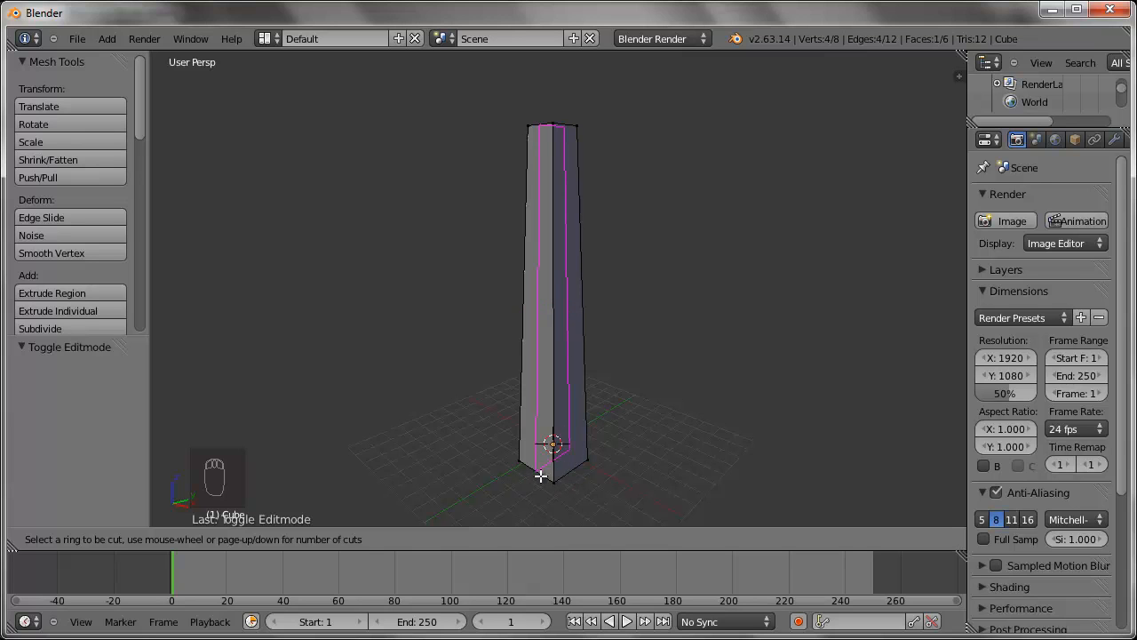
click(573, 376)
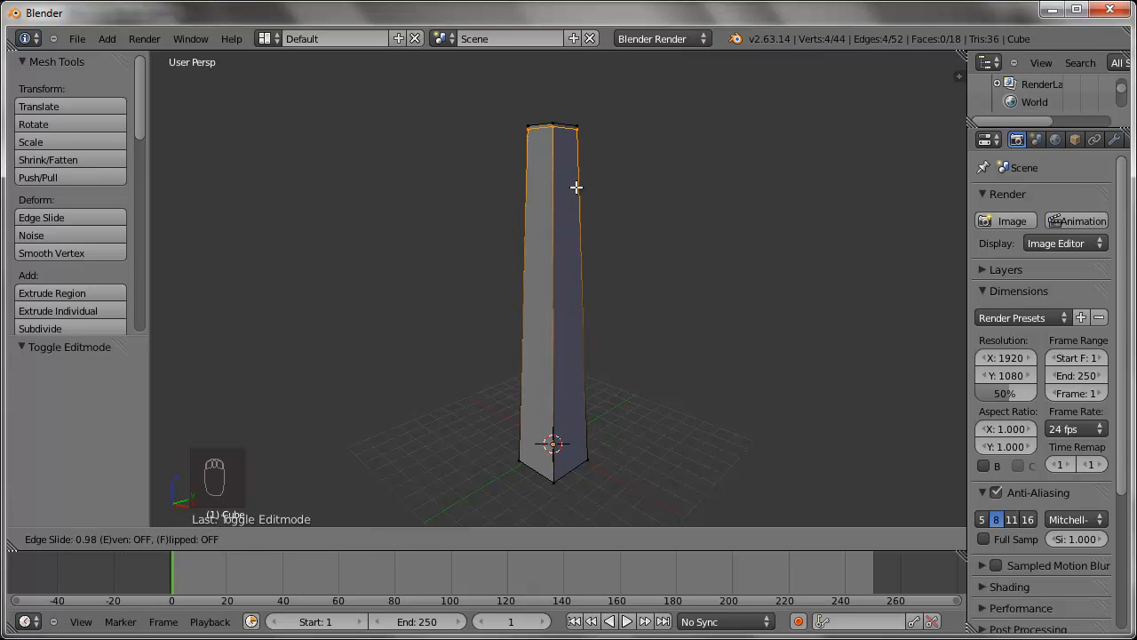
click(573, 400)
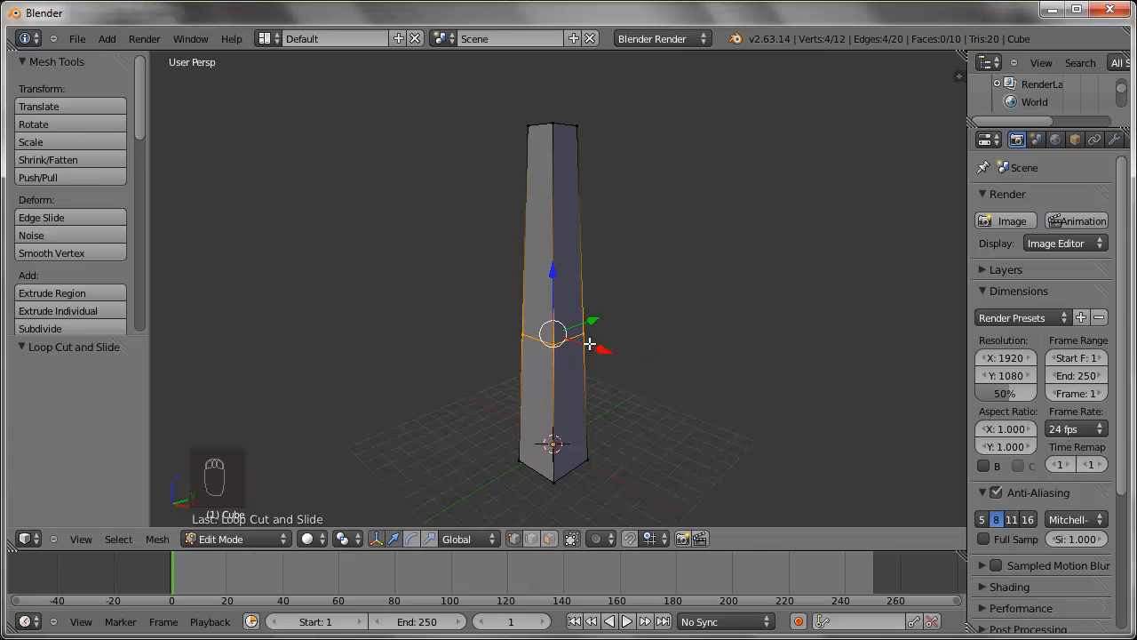
middle_drag(566, 361, 624, 389)
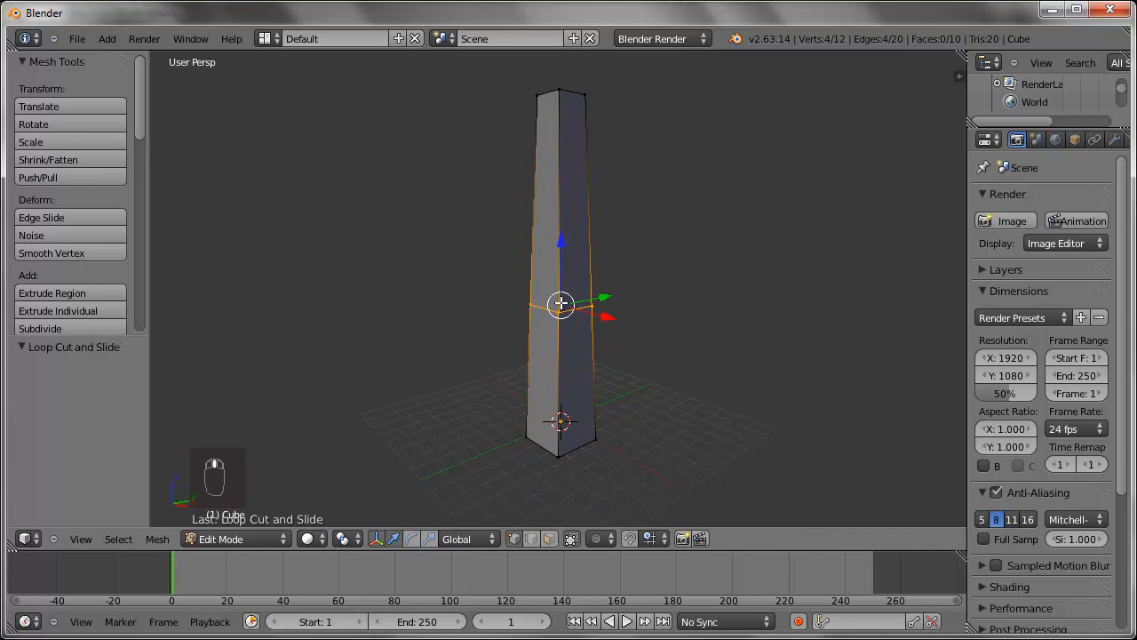
key(g)
key(z)
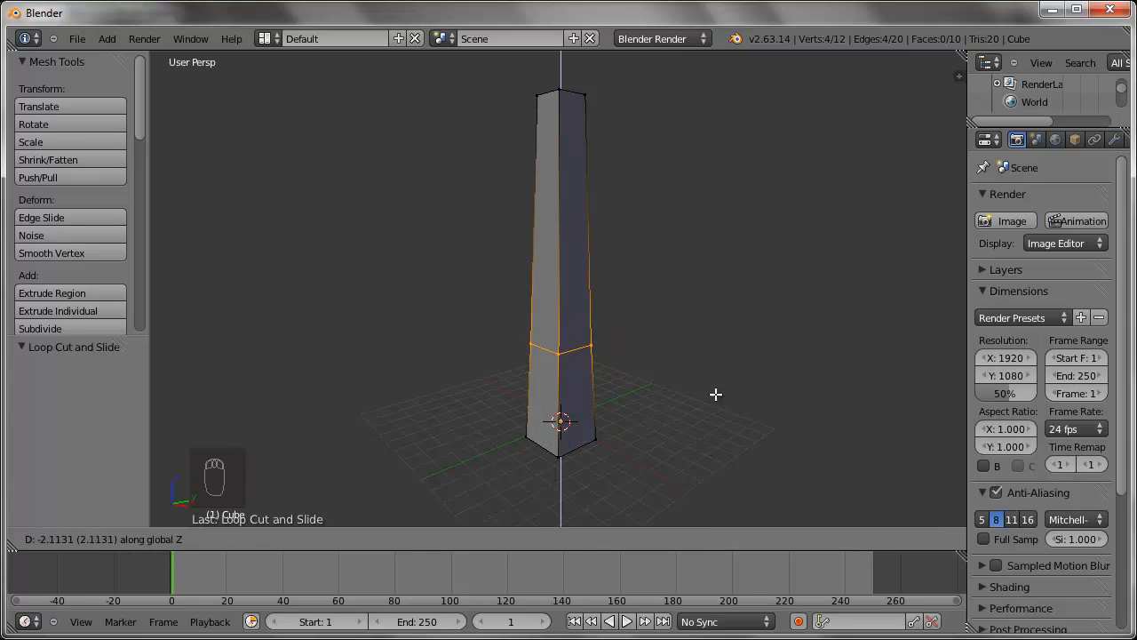
click(718, 356)
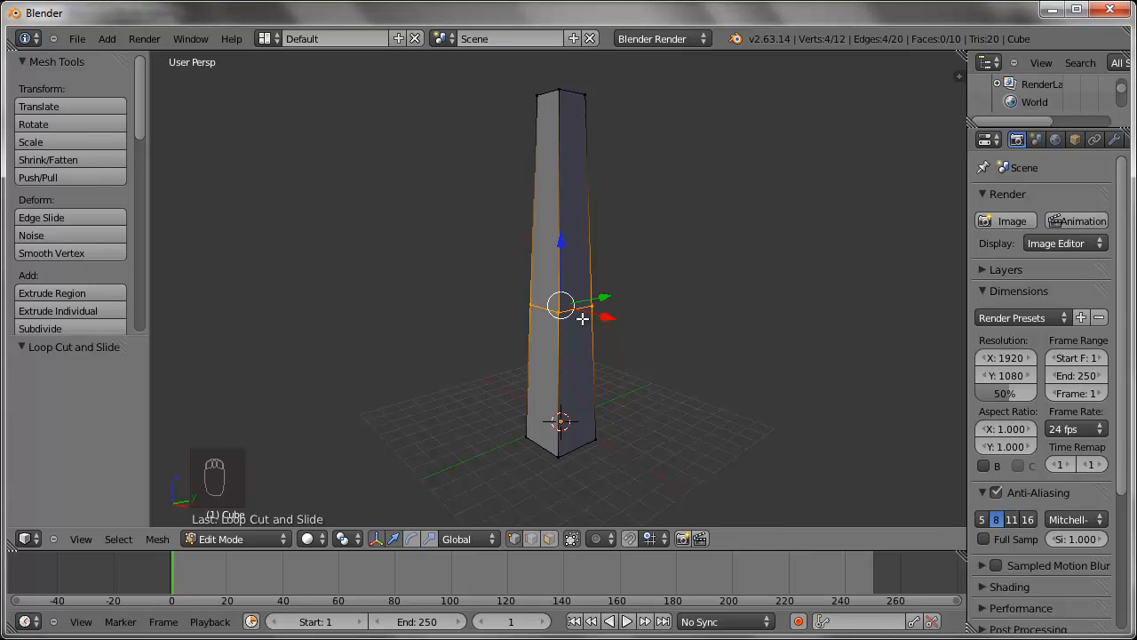
- Lower the tower's horizontal edge loop towards the base with Edge Slide at a factor of -0.348
key(ctrl+e)
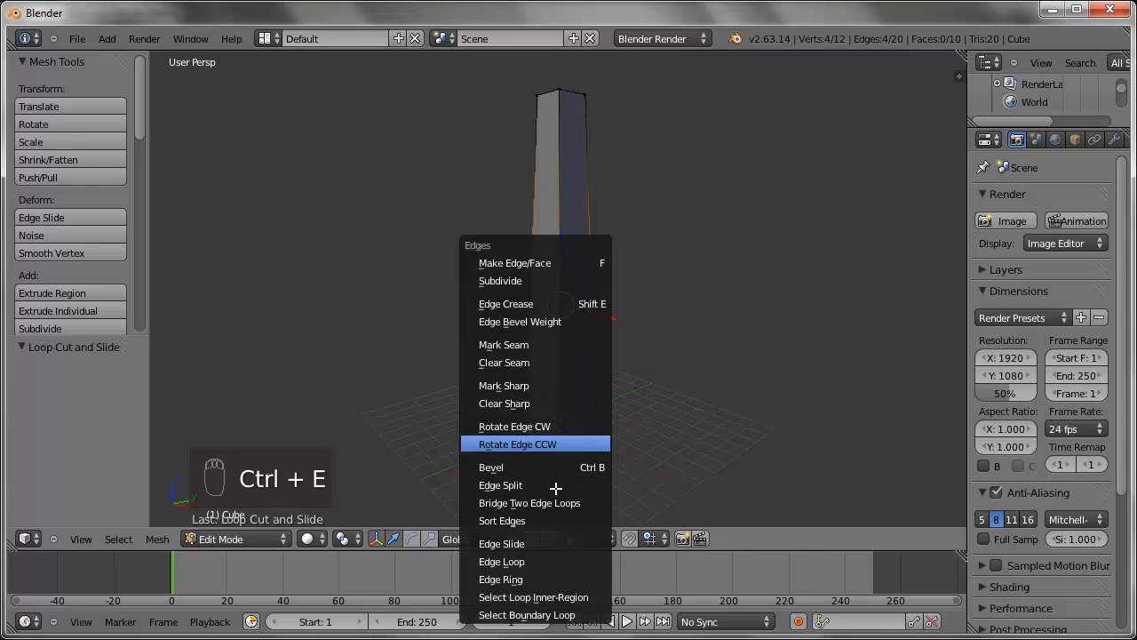
click(513, 544)
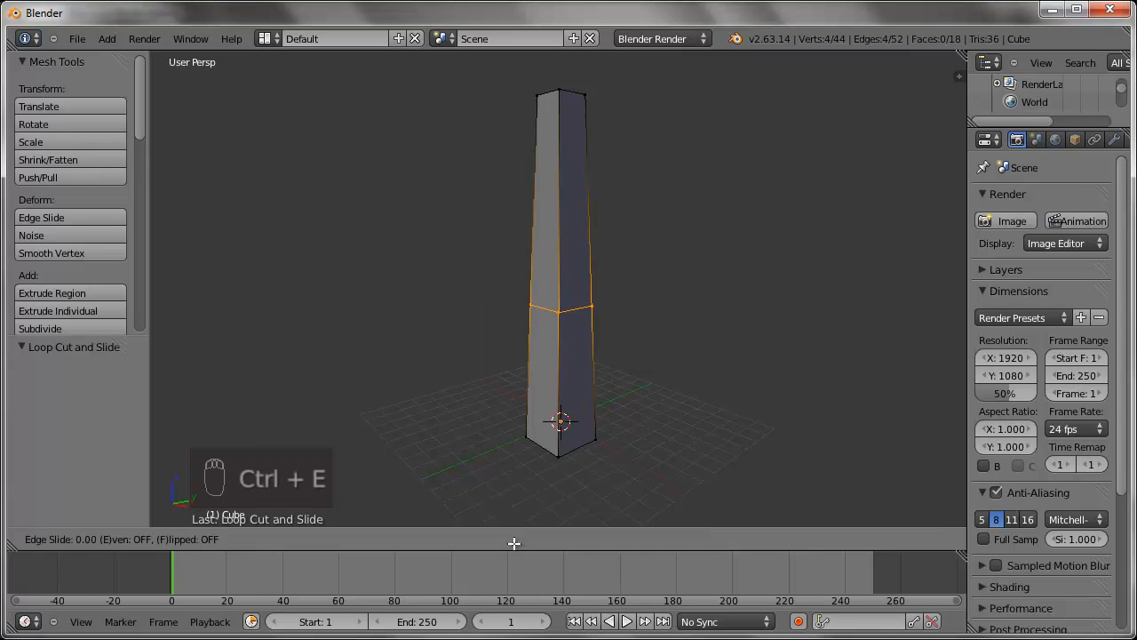
click(515, 602)
middle_drag(596, 453, 582, 418)
- Add three evenly spaced horizontal loop cuts around the tower above the existing edge loop, left unslid
key(ctrl+r)
scroll(569, 223, up, 1)
scroll(570, 223, up, 1)
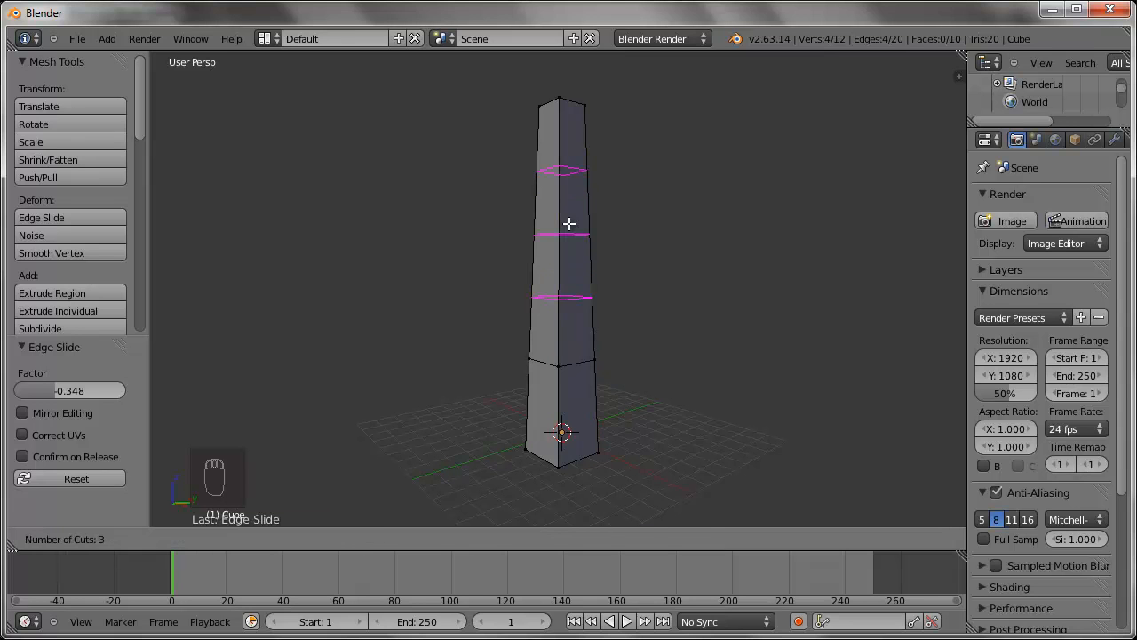
click(568, 223)
right_click(569, 223)
- Add a loop cut just above each of the tower's two highest horizontal edge loops to form two thin bands
middle_drag(589, 244, 571, 176)
key(a)
key(ctrl+r)
click(578, 186)
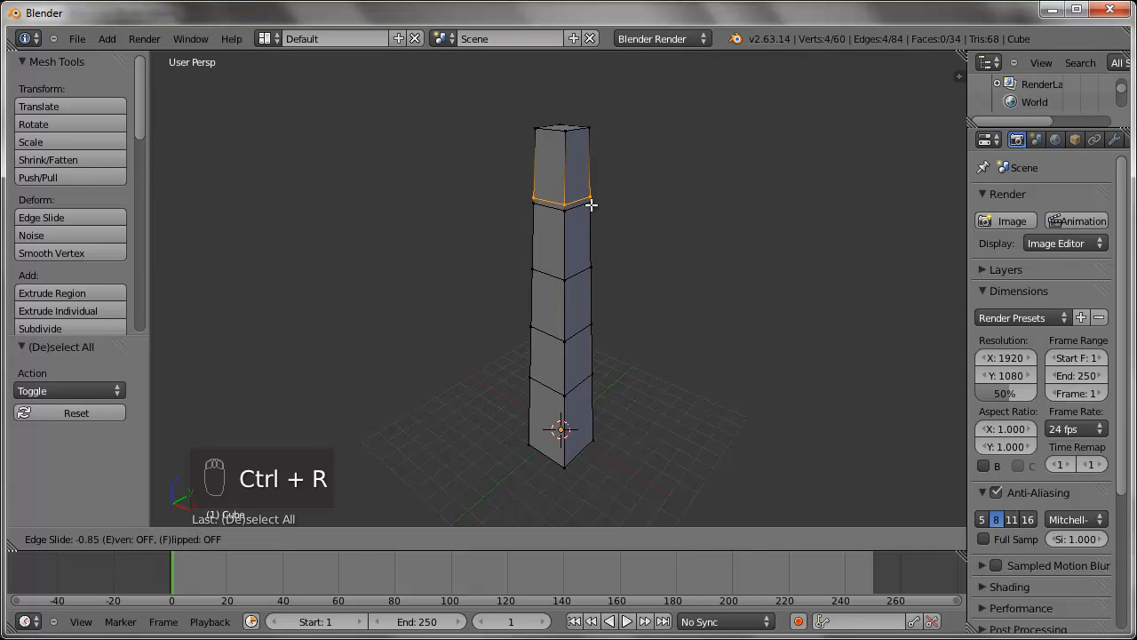
click(591, 205)
key(ctrl+r)
click(571, 230)
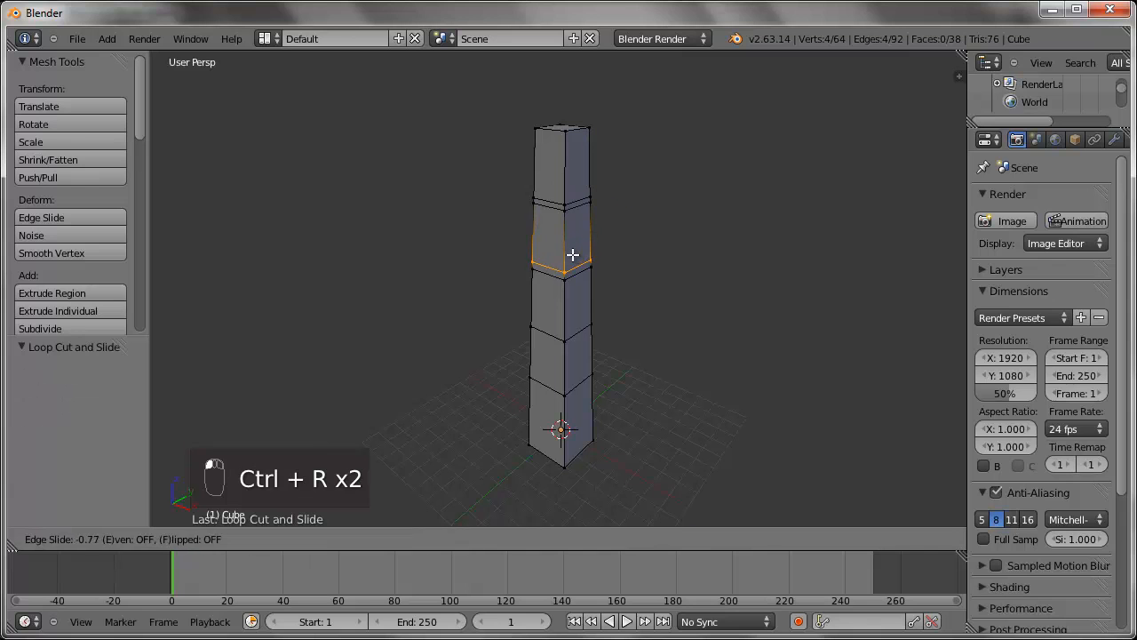
click(574, 259)
- Add a loop cut just above each of the tower's two lower edge loops to form matching thin bands, and deselect everything
key(ctrl+r)
click(567, 301)
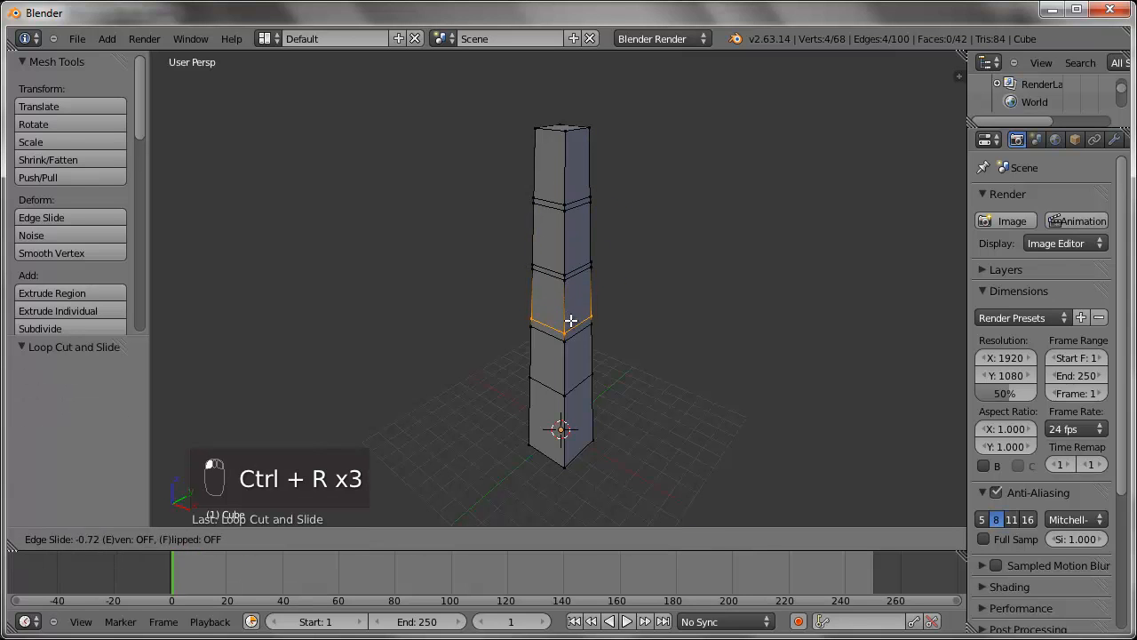
click(570, 327)
key(ctrl+r)
click(570, 356)
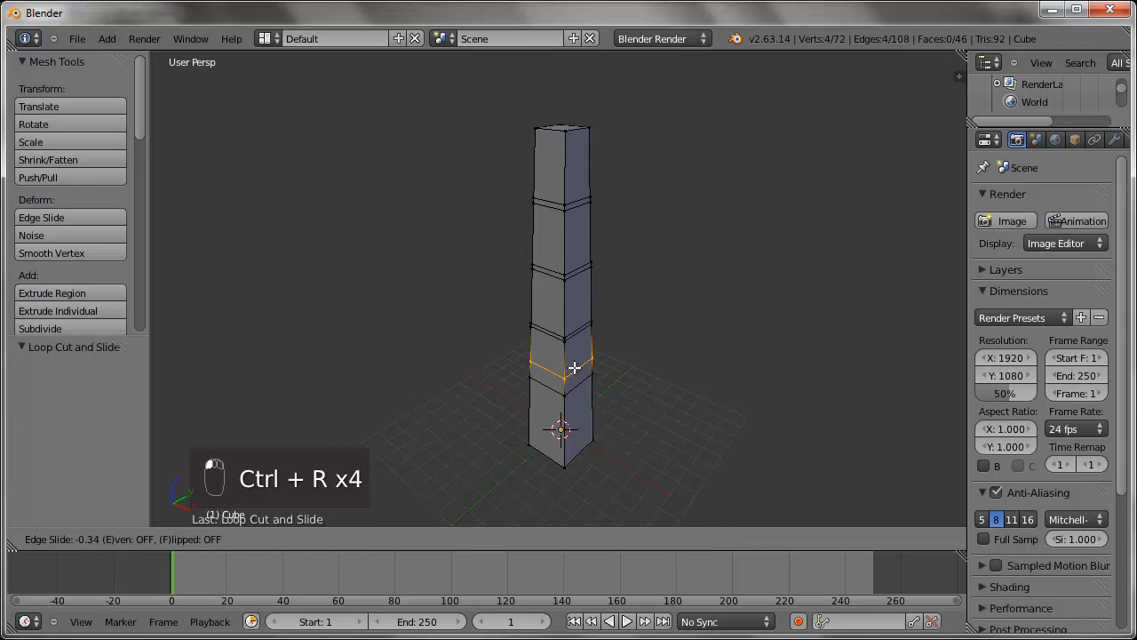
click(578, 376)
middle_drag(578, 376, 610, 282)
key(a)
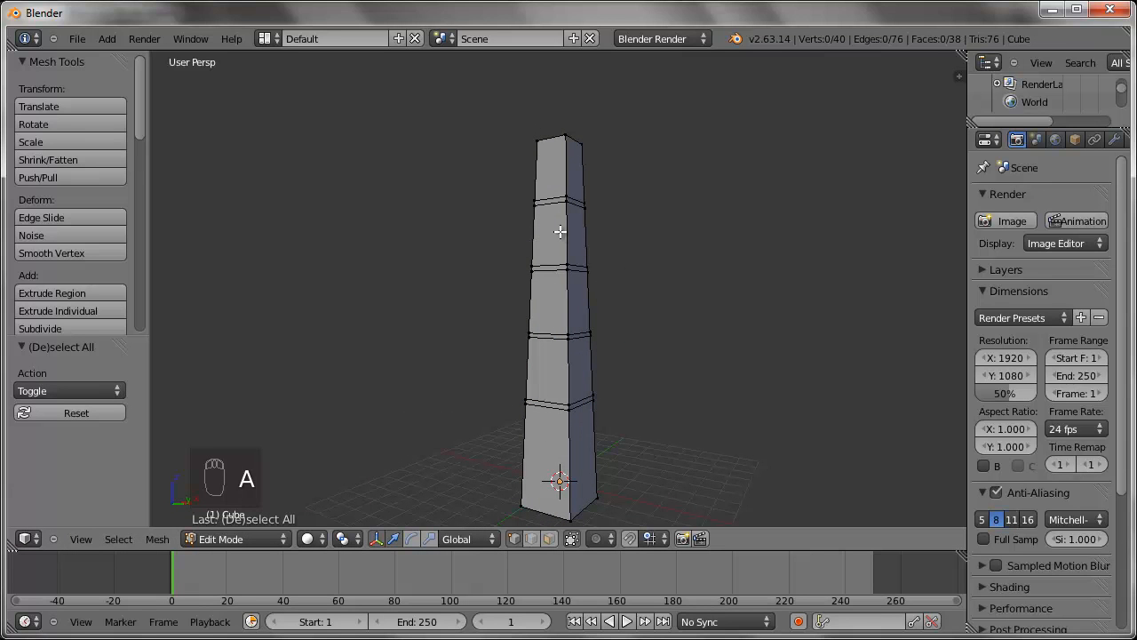
- Switch to face selection and select the complete face loop of the tower's lowest thin band
click(550, 538)
scroll(606, 436, up, 5)
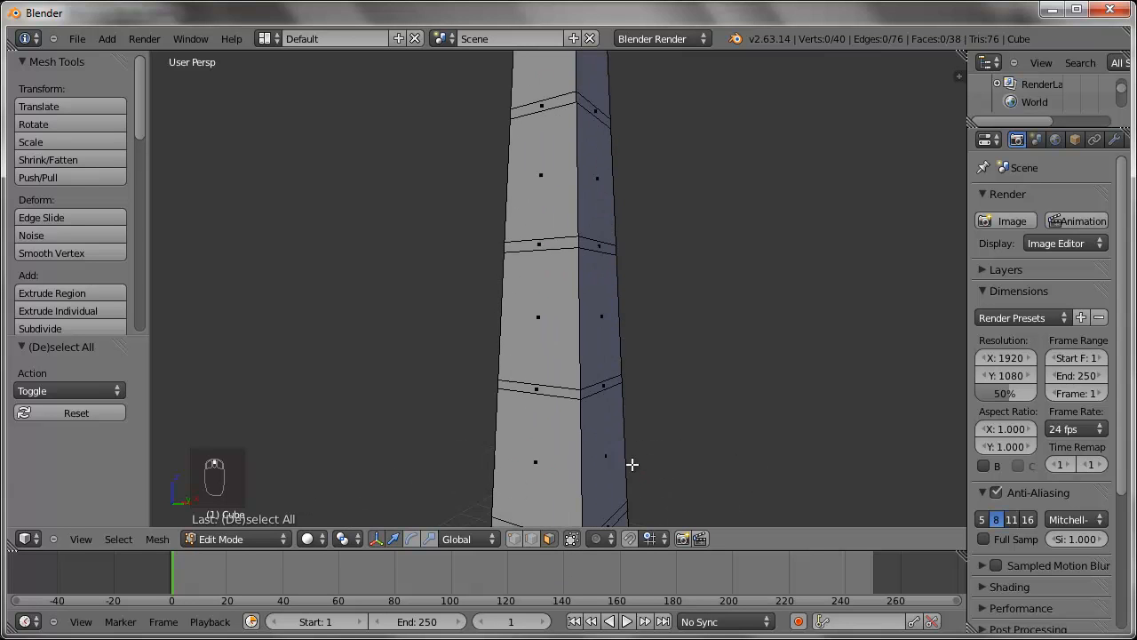
middle_drag(463, 407, 412, 415)
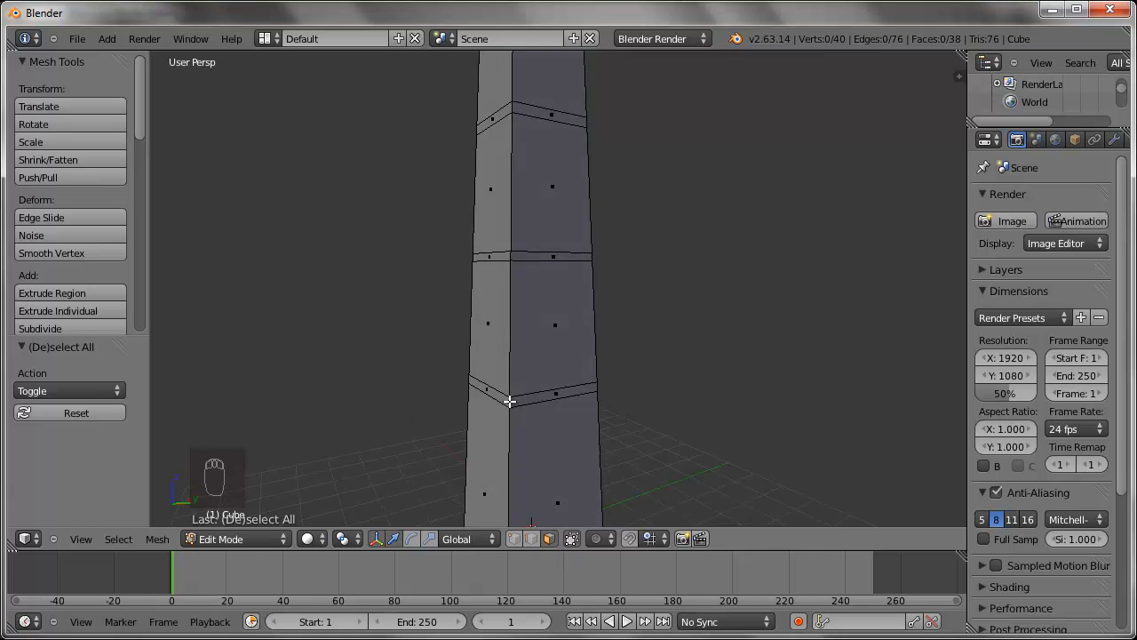
alt+right_click(548, 397)
middle_drag(468, 413, 531, 428)
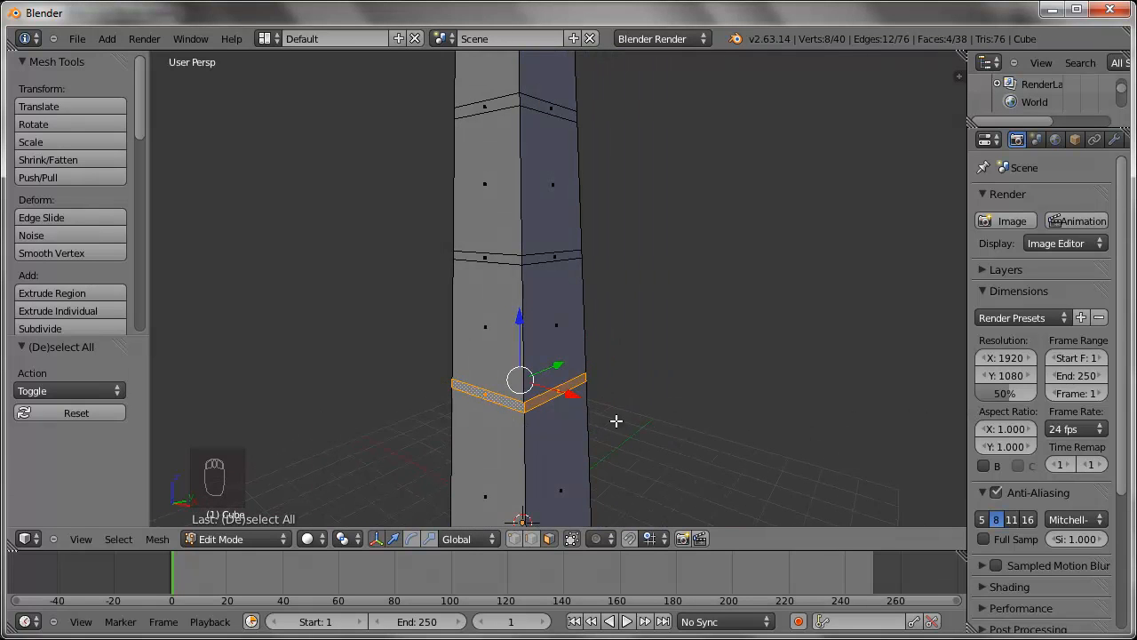
middle_drag(457, 404, 699, 426)
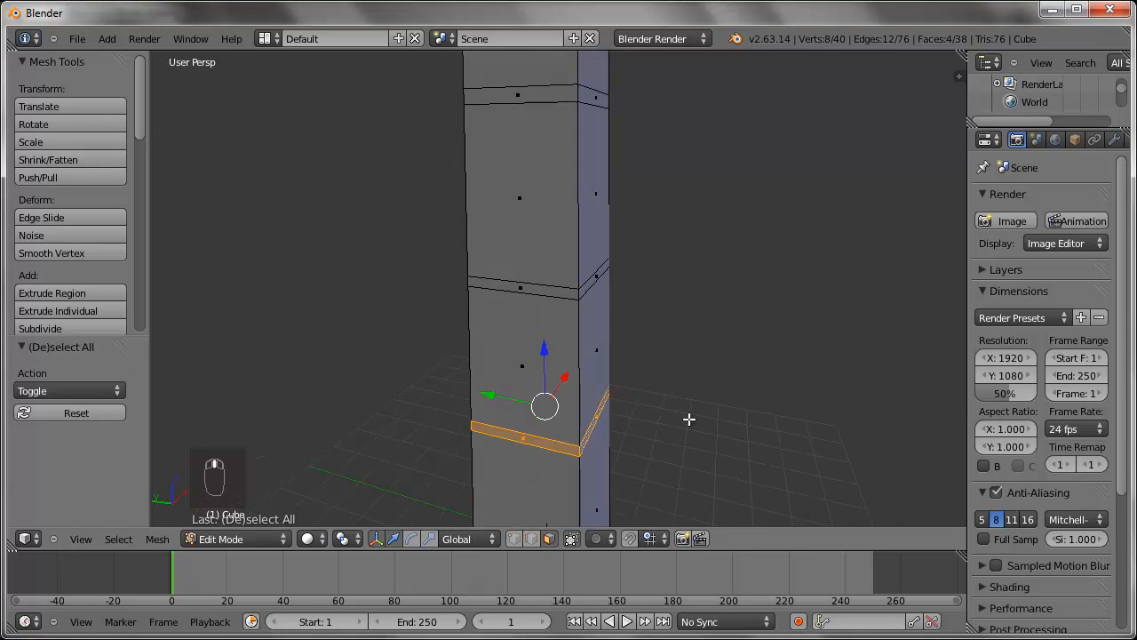
middle_drag(709, 383, 620, 362)
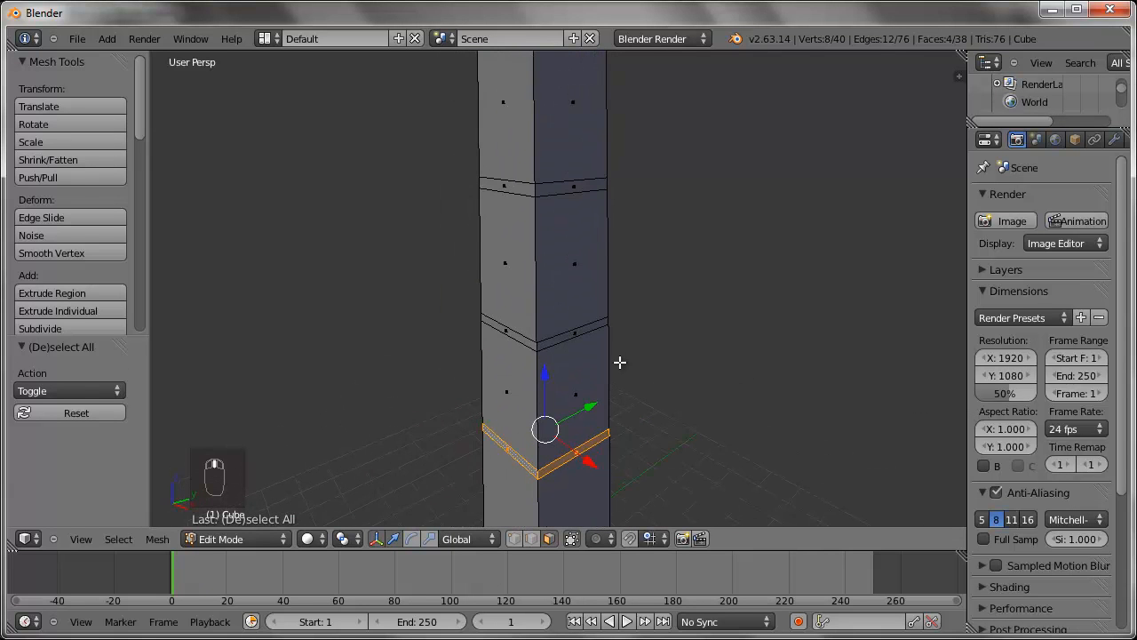
- Extend the selection with the face loops of the three thin bands higher up the tower
alt+shift+right_click(541, 330)
alt+shift+right_click(539, 185)
shift+middle_drag(641, 203, 631, 494)
alt+shift+right_click(533, 364)
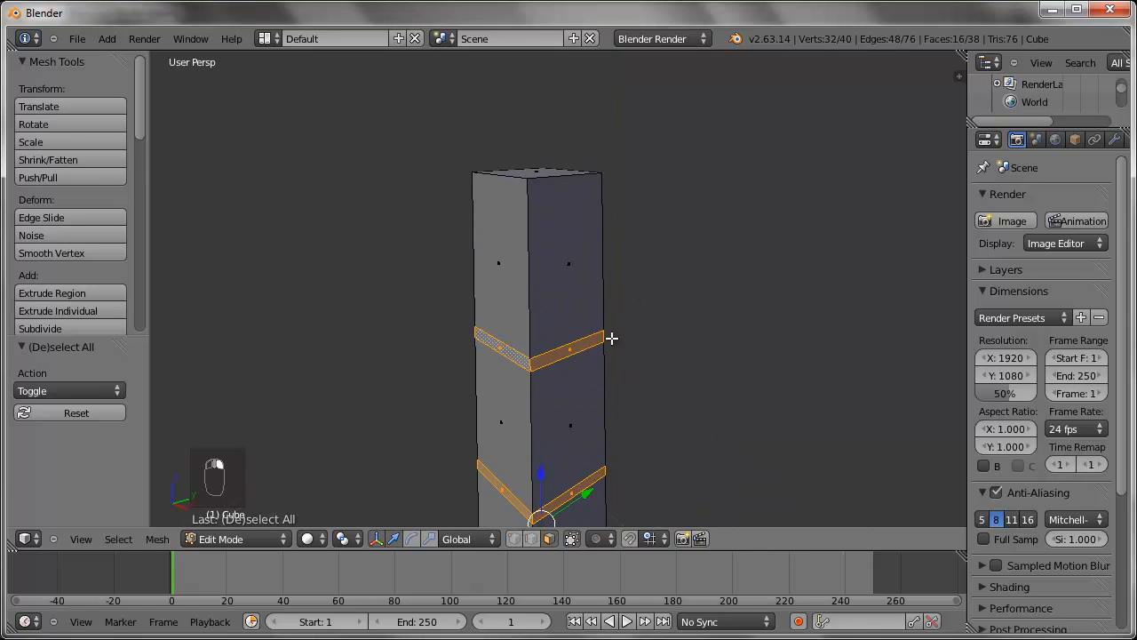
scroll(613, 345, down, 5)
shift+middle_drag(618, 371, 650, 342)
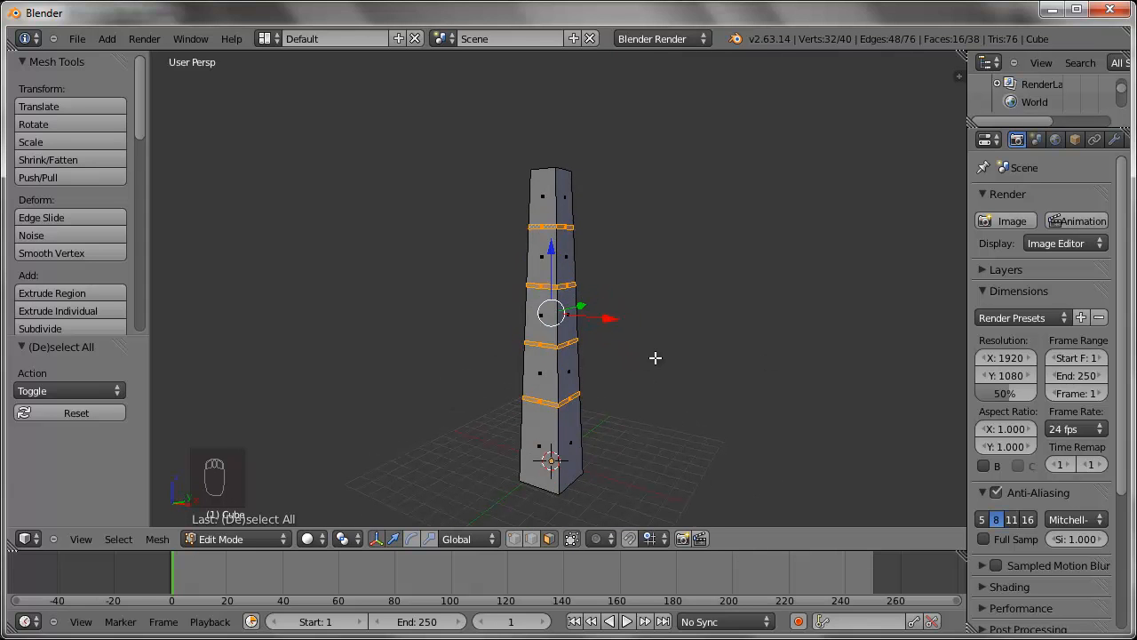
- Extrude the four selected bands and push them outward into ledges with Shrink/Fatten at an offset of 2.323
key(e)
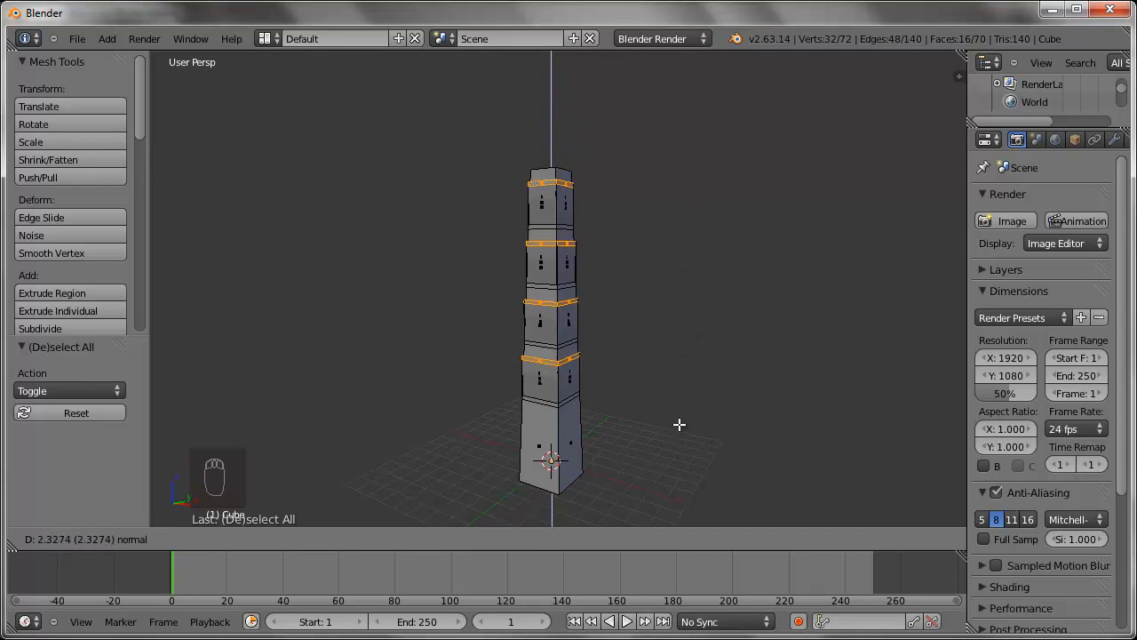
click(781, 255)
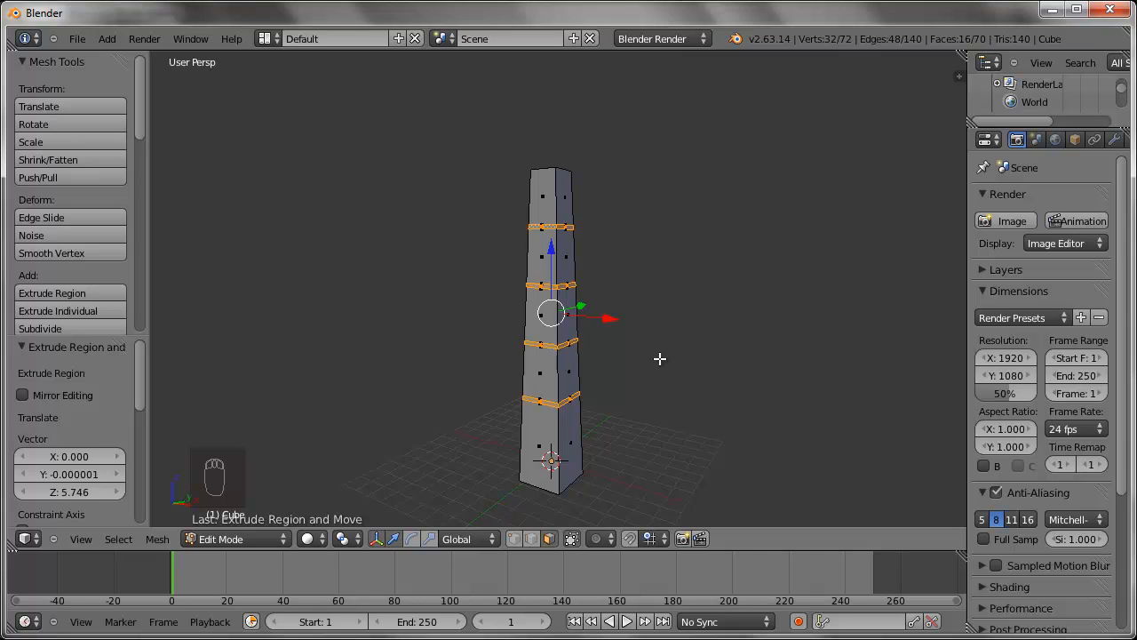
key(s)
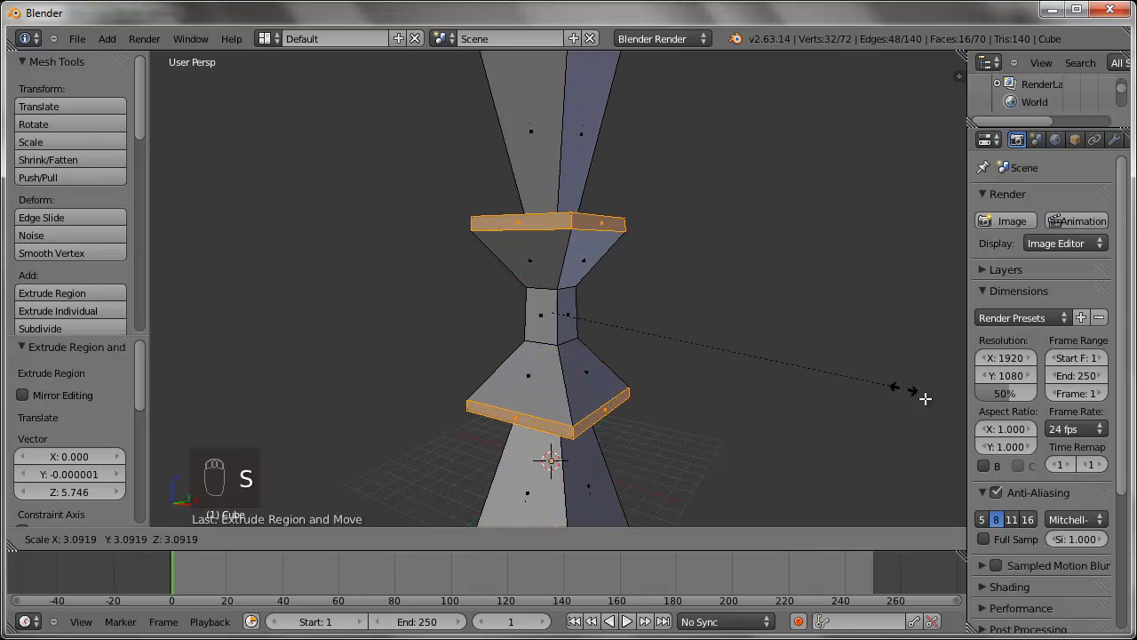
right_click(728, 349)
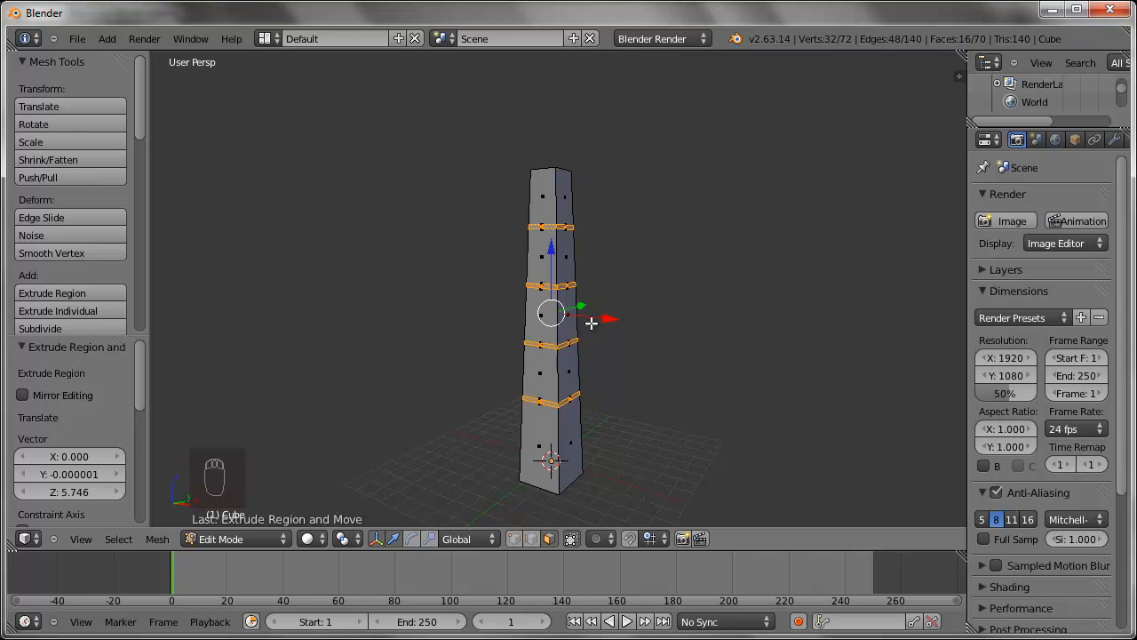
middle_drag(583, 321, 665, 321)
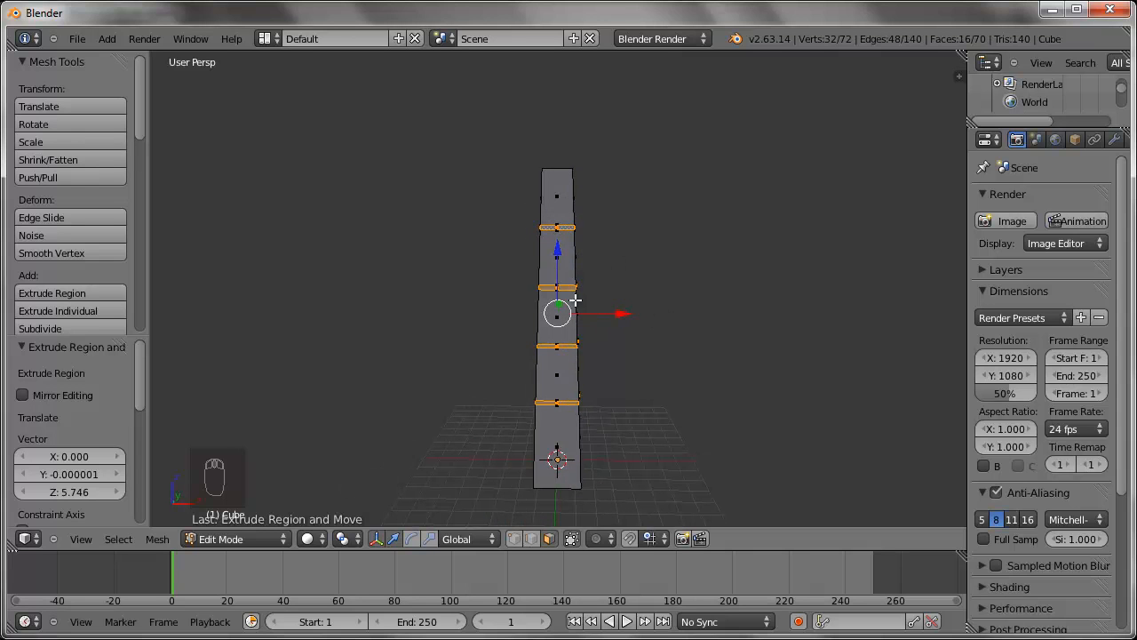
middle_drag(597, 329, 593, 374)
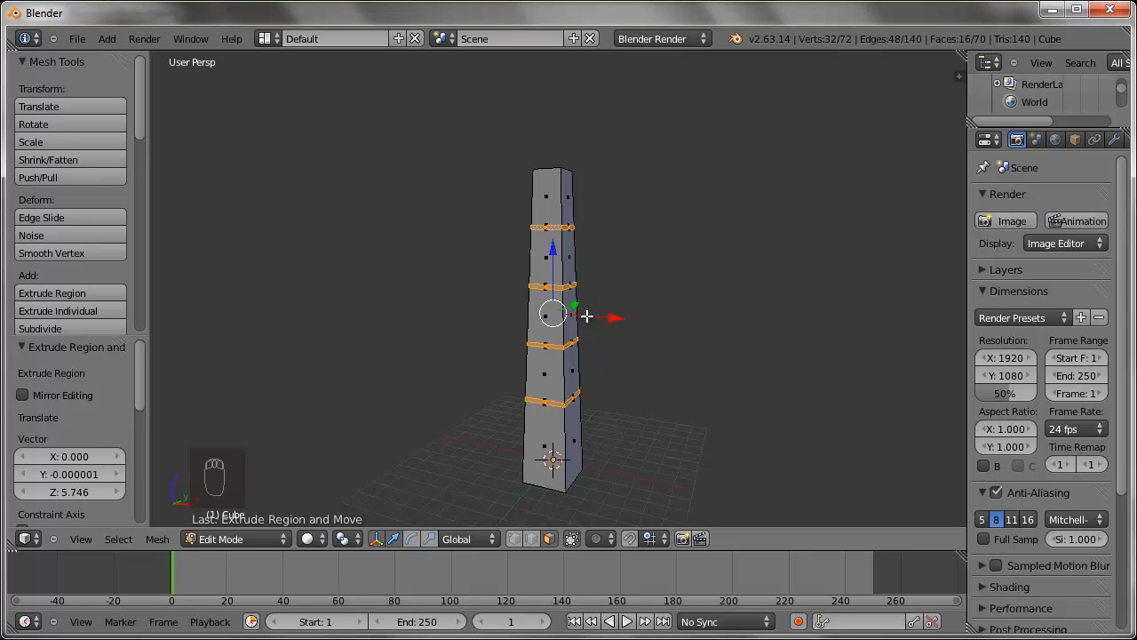
key(alt+s)
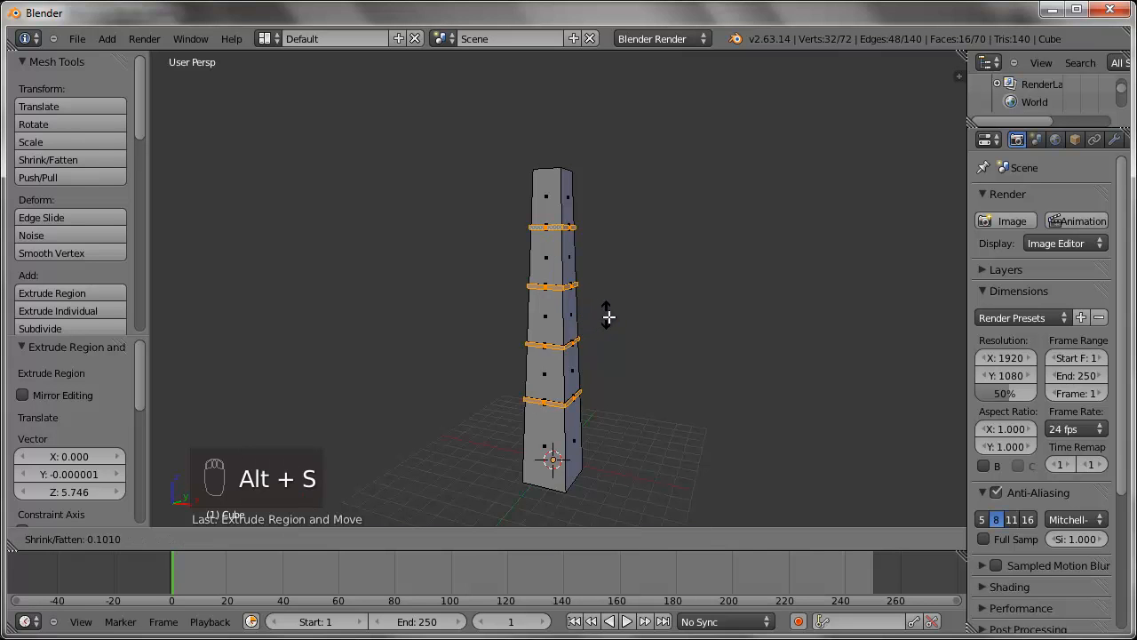
click(714, 335)
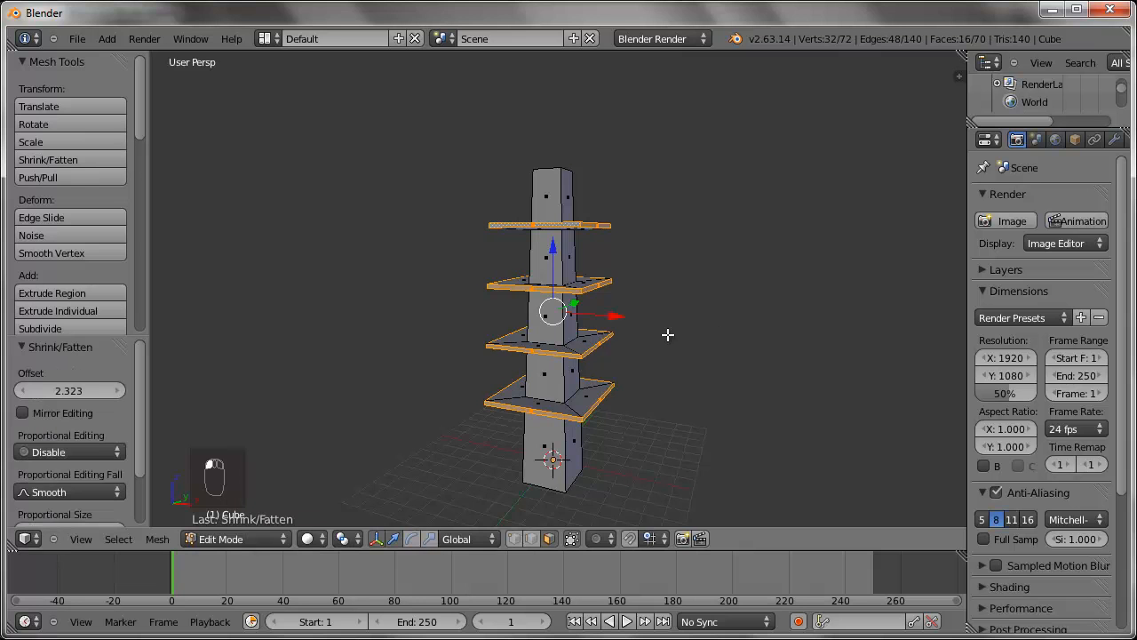
- Expand the four ledges into tall blocks with Shrink/Fatten at an offset of 2.217, deselect all and return to Object Mode
middle_drag(674, 425, 665, 402)
key(s)
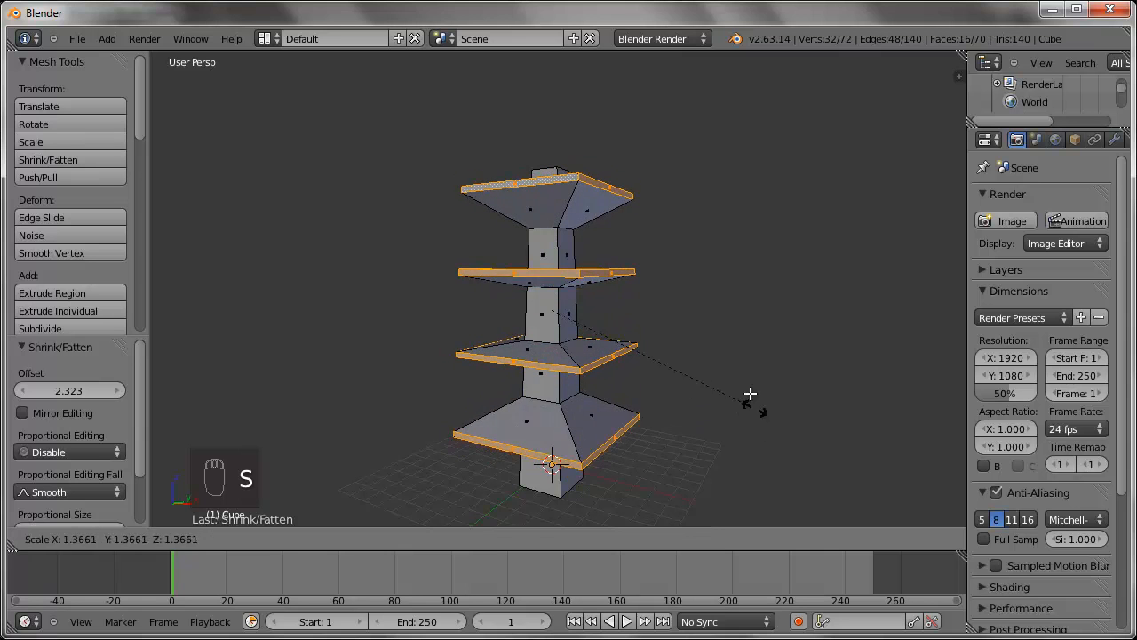
right_click(756, 405)
key(alt+s)
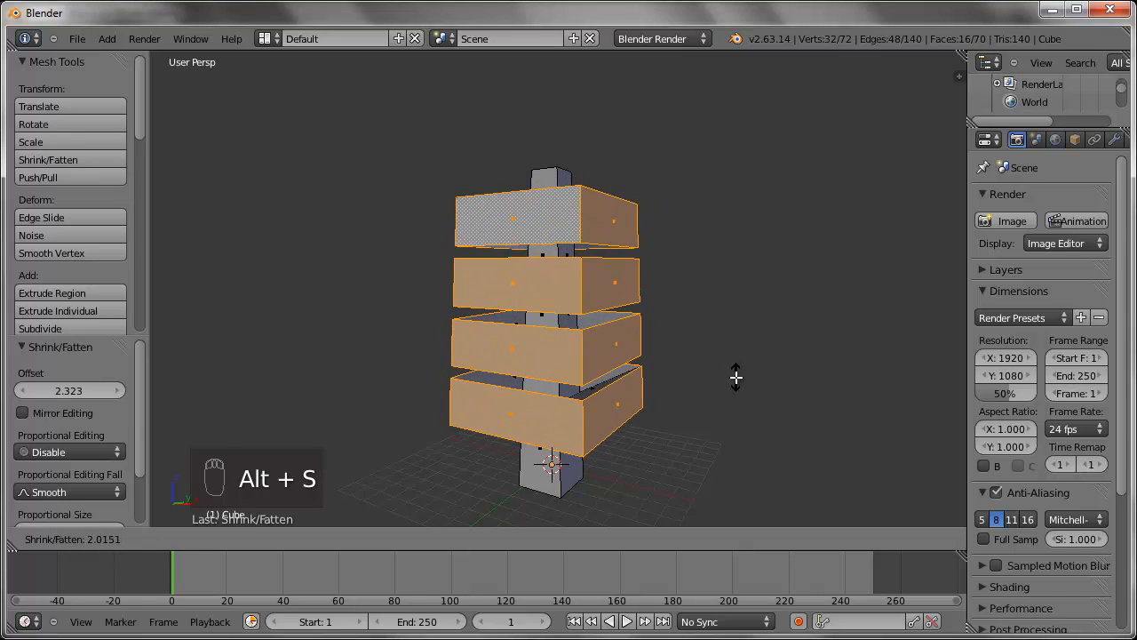
click(739, 379)
middle_drag(738, 378, 637, 300)
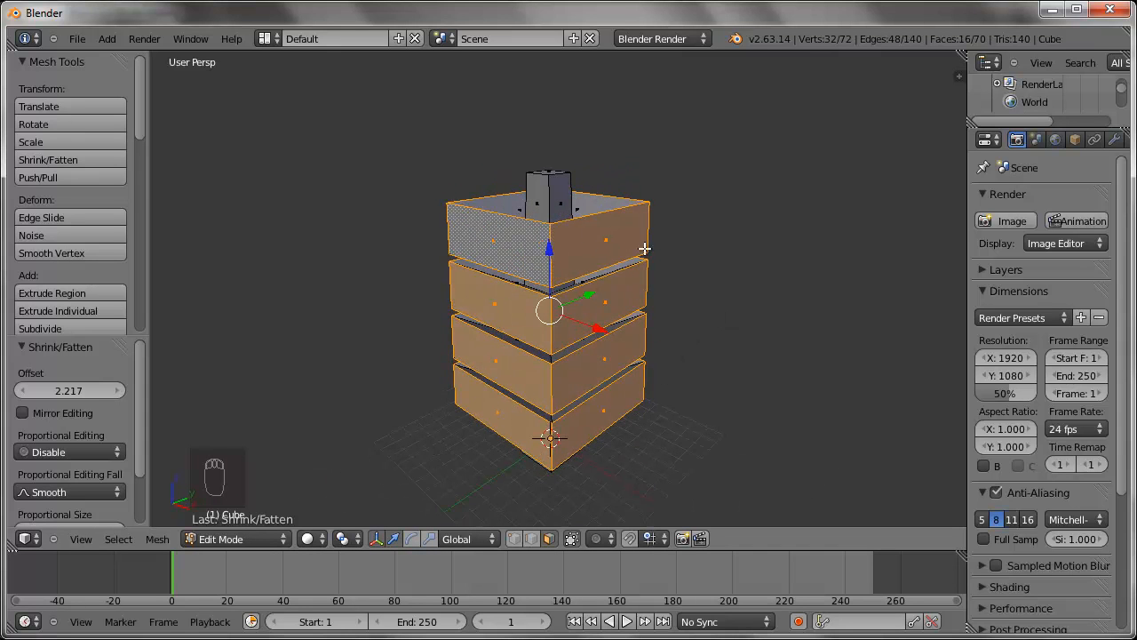
middle_drag(619, 394, 546, 204)
key(a)
key(Tab)
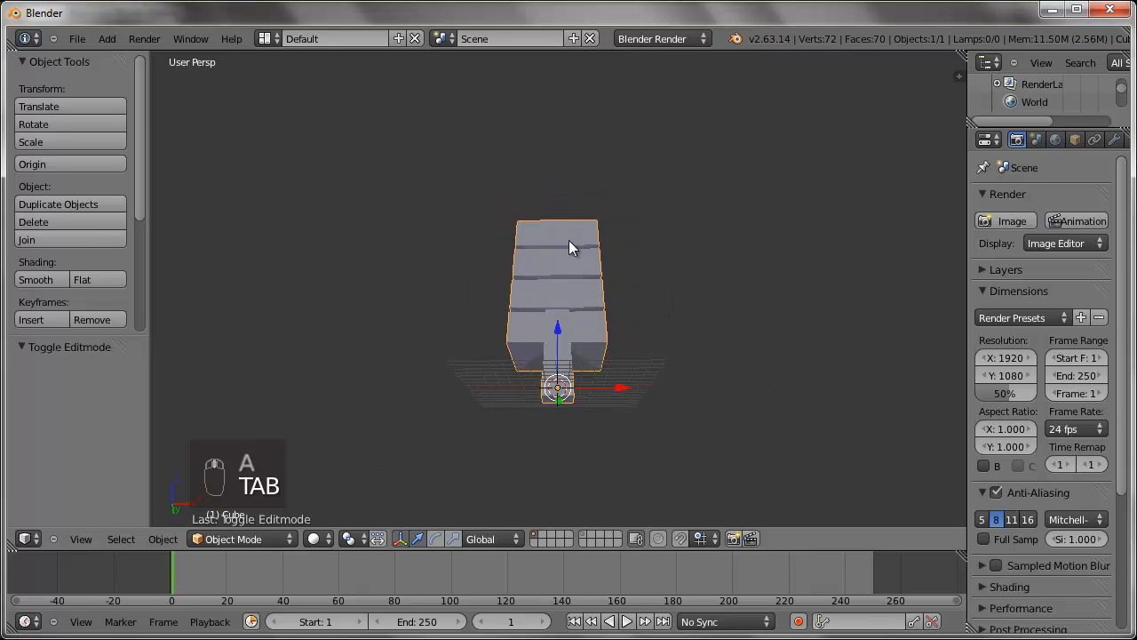
- In Edit Mode, extrude the tower's top face upward by 0.541 and scale it down to about 0.37
middle_drag(649, 216, 639, 353)
scroll(541, 244, up, 6)
middle_drag(627, 223, 618, 382)
key(Tab)
right_click(553, 319)
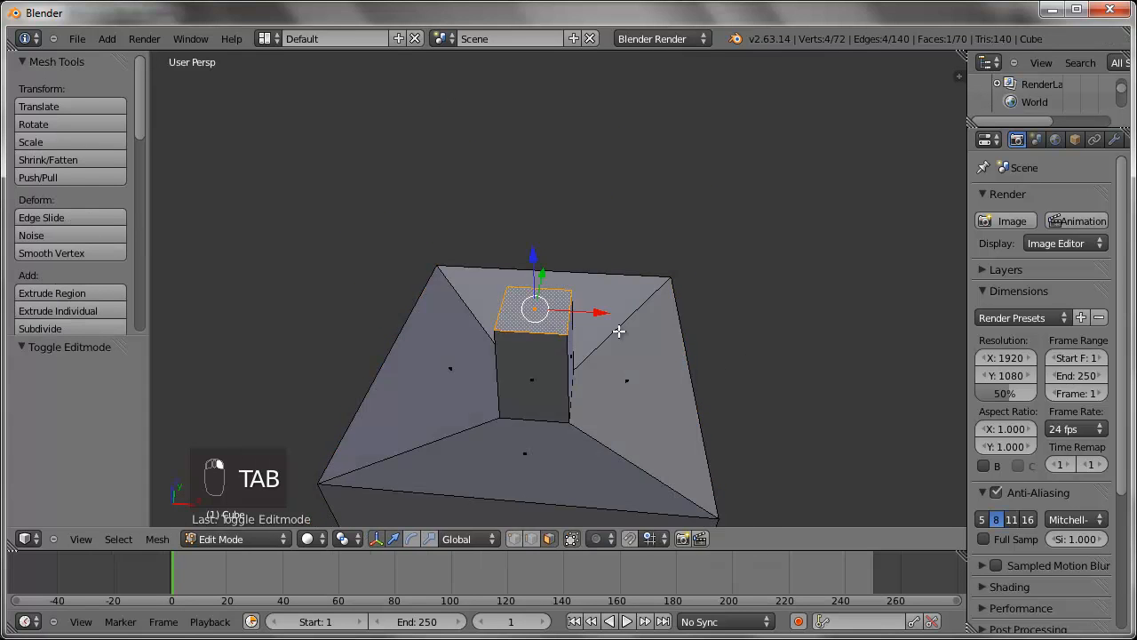
key(e)
click(752, 345)
key(s)
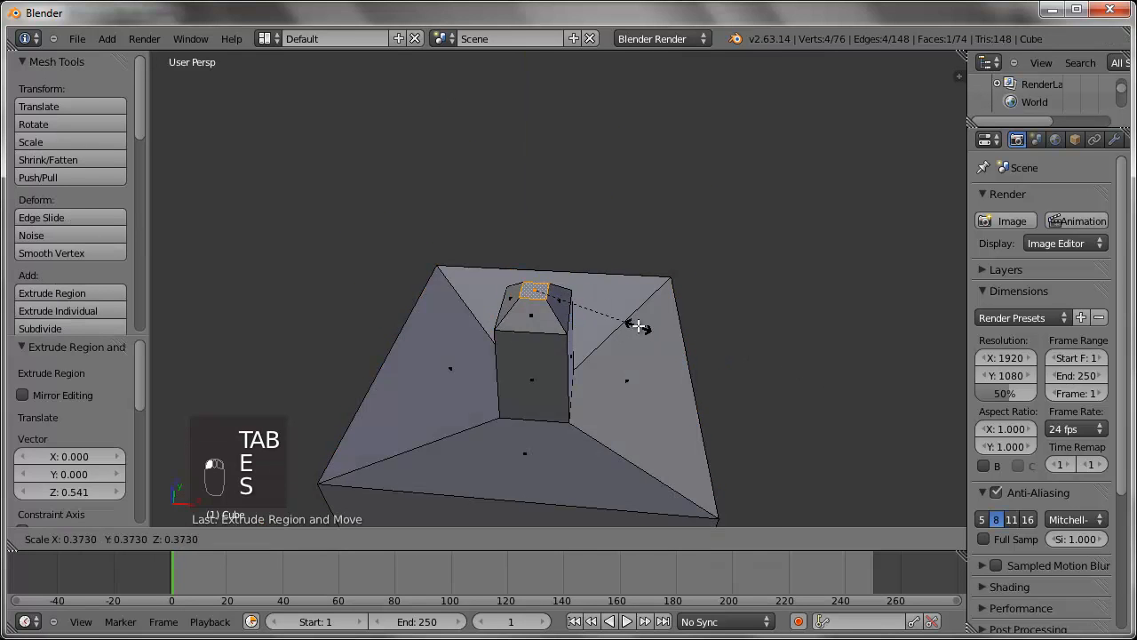
click(639, 328)
- Extrude the small top face into a tall spire, raise its tip another 2.397 along Z and scale the tip by 0.591
key(e)
click(614, 112)
shift+middle_drag(614, 112, 680, 245)
key(g)
click(684, 120)
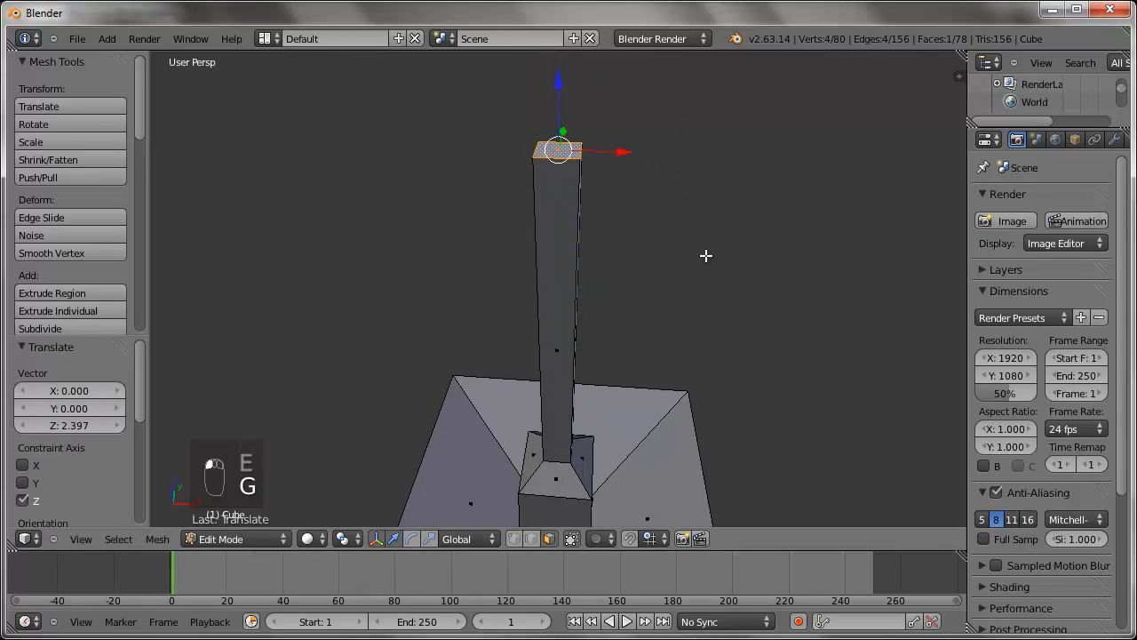
scroll(711, 267, down, 2)
key(s)
click(702, 245)
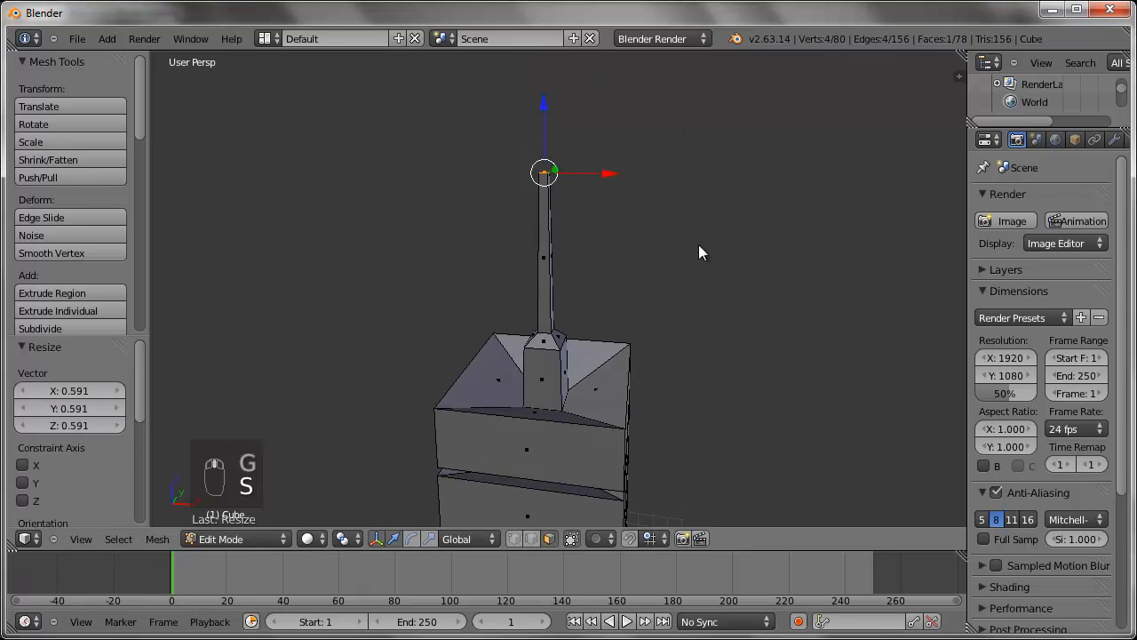
- Deselect everything in Edit Mode and add one loop cut around the spire, slid slightly upward from the centre
key(Tab)
scroll(582, 269, up, 4)
key(Tab)
middle_drag(589, 190, 616, 335)
scroll(597, 336, up, 4)
middle_drag(718, 495, 691, 360)
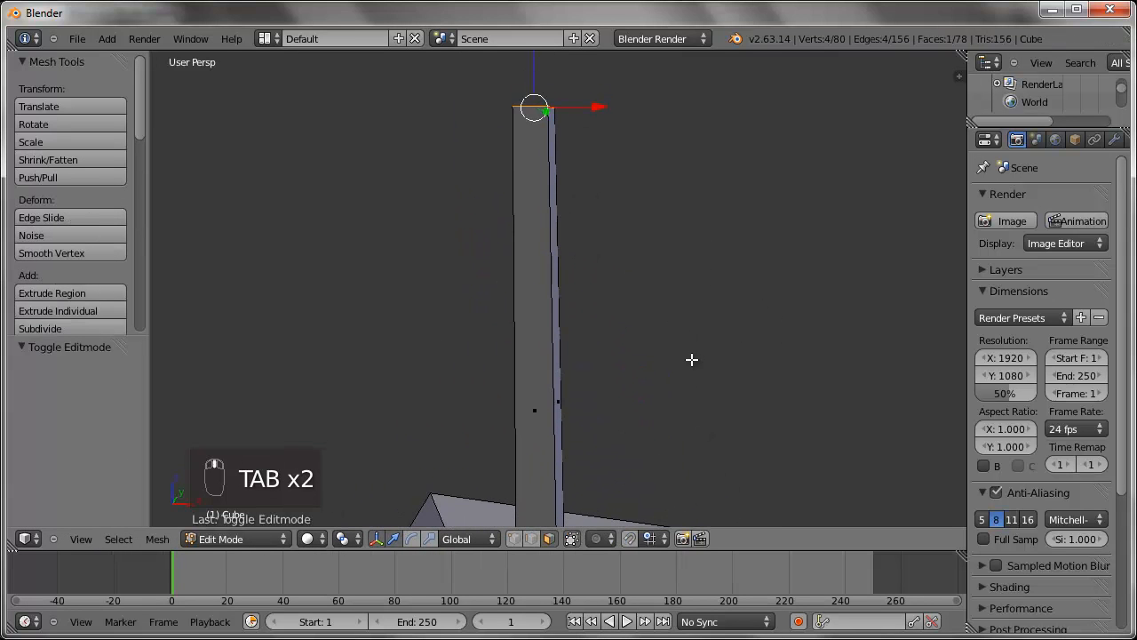
key(a)
key(a)
key(a)
key(ctrl+r)
click(551, 318)
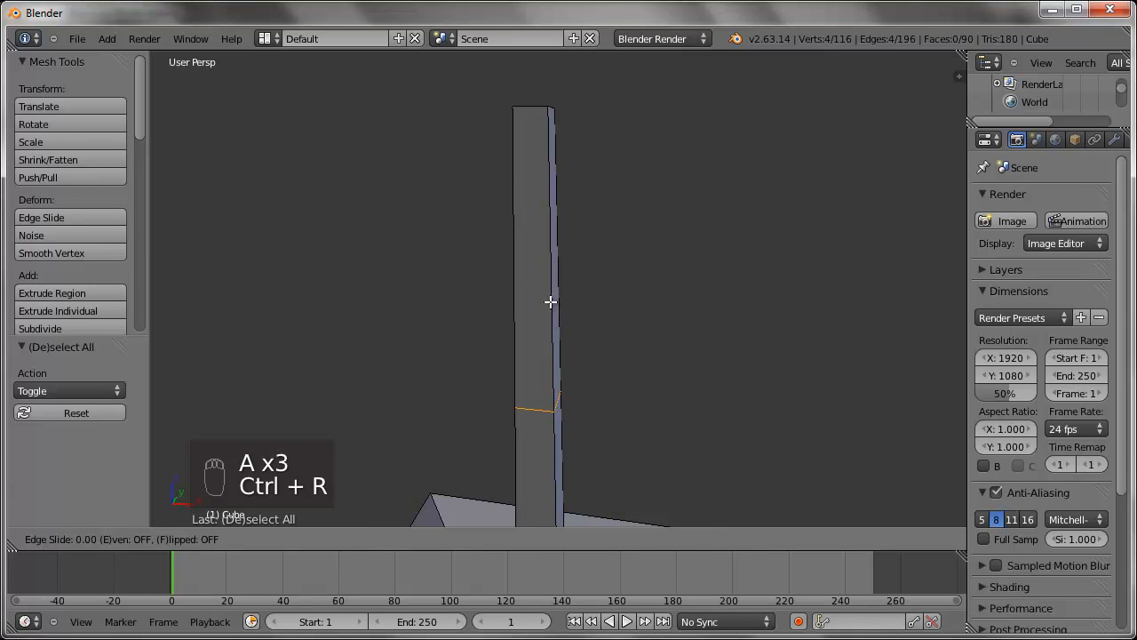
click(549, 280)
- Add two evenly spaced loop cuts around the spire above its existing edge loop
key(ctrl+r)
scroll(546, 233, up, 2)
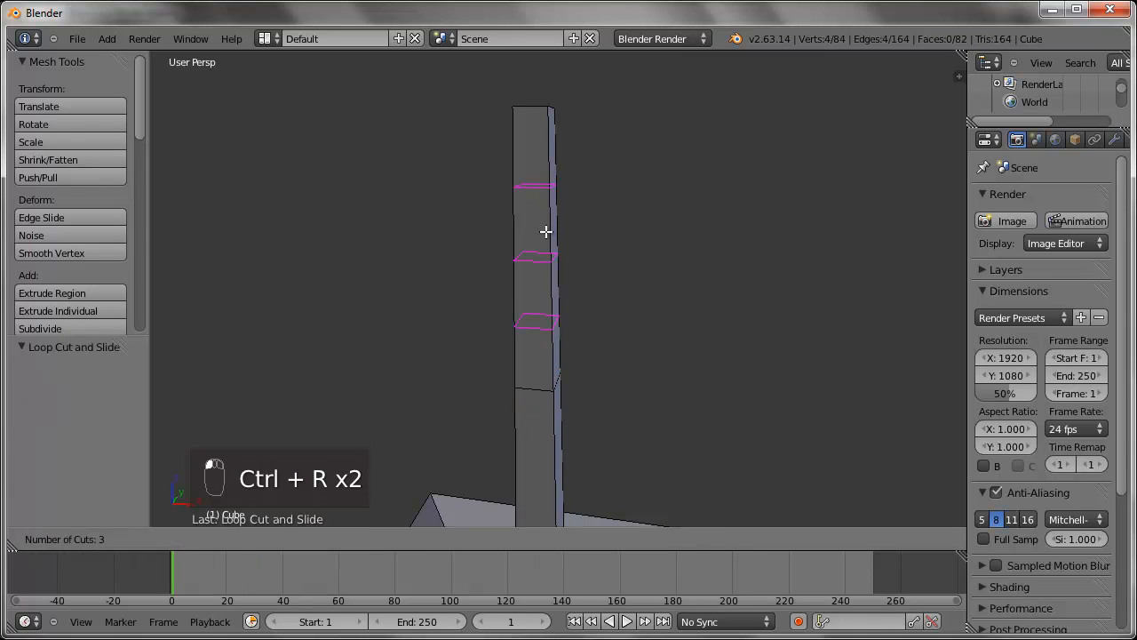
click(545, 232)
- Add a loop cut just above each of the spire's three edge loops to form three thin bands
key(ctrl+r)
click(546, 158)
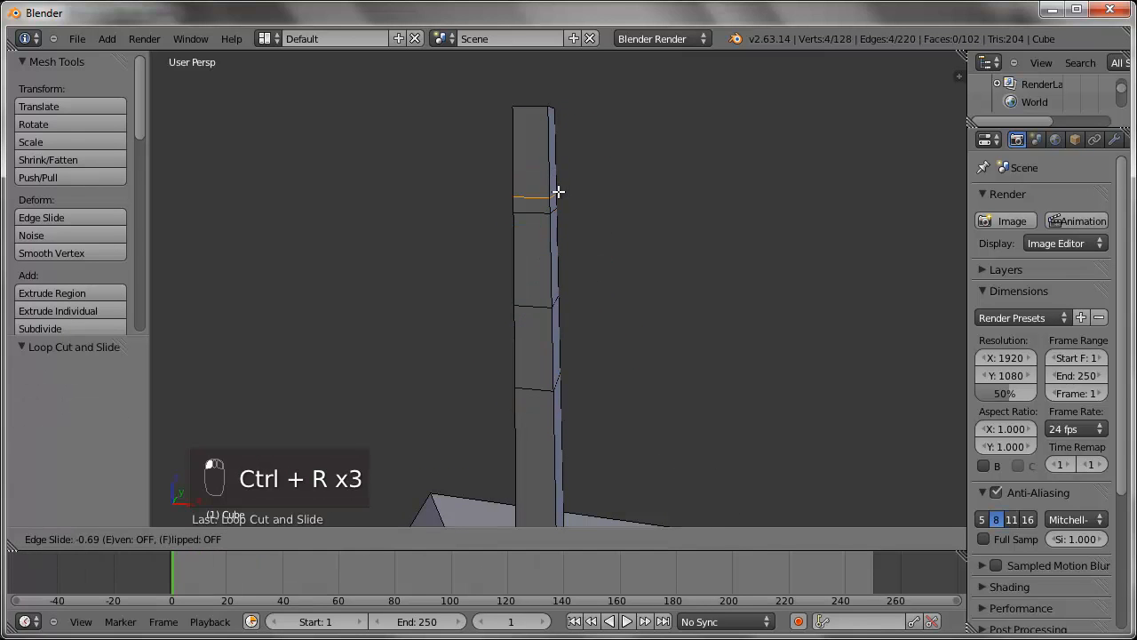
click(560, 199)
key(ctrl+r)
click(553, 266)
click(555, 291)
key(ctrl+r)
click(554, 329)
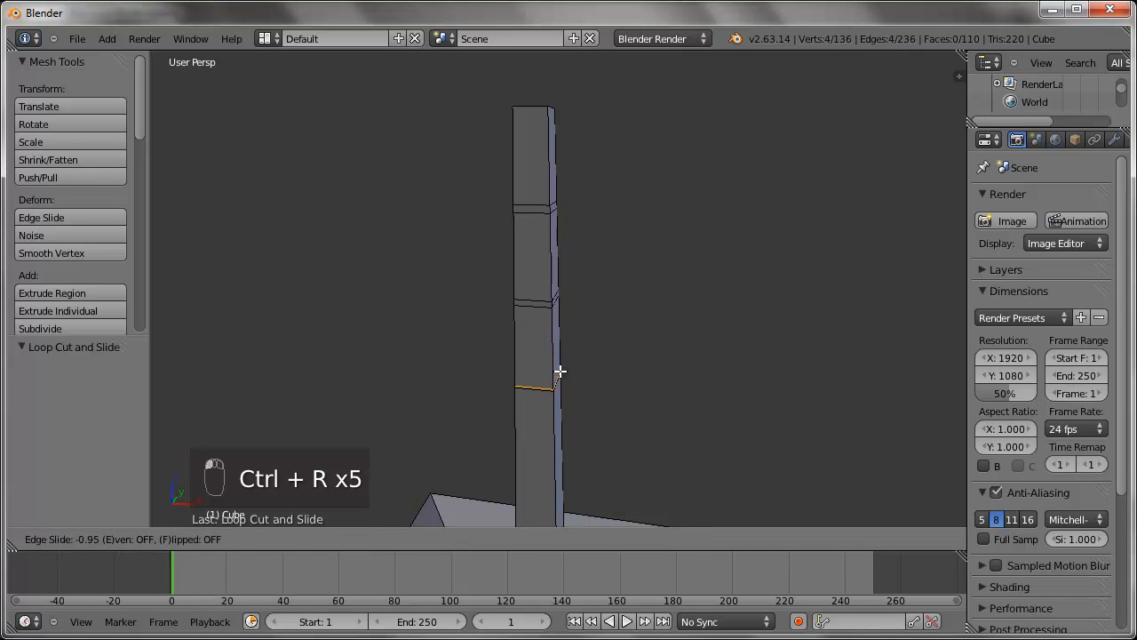
click(560, 367)
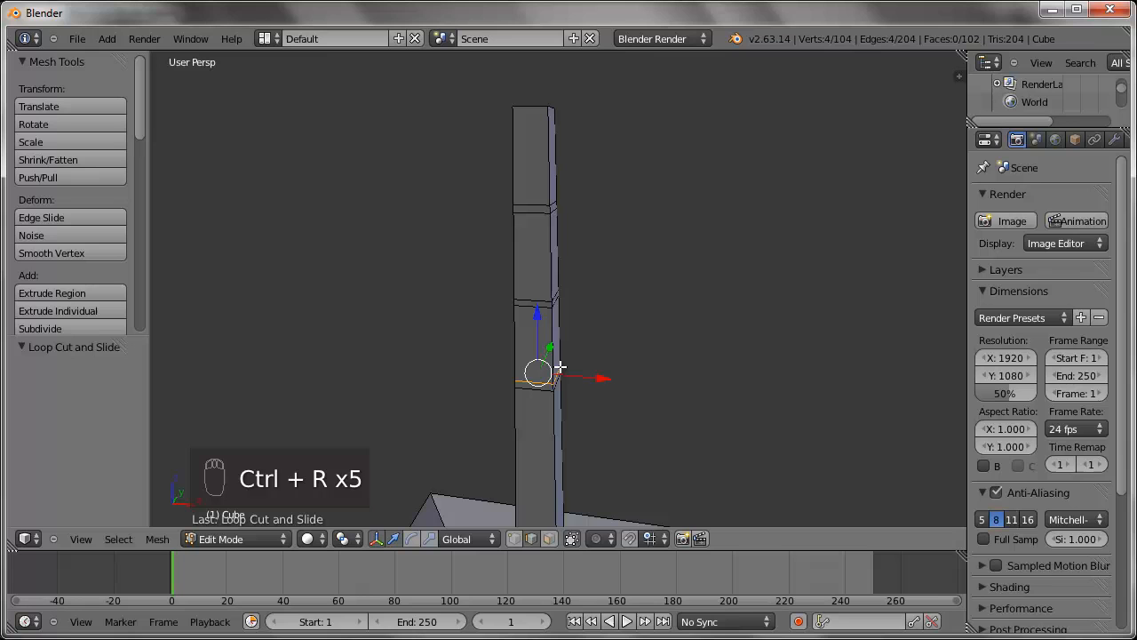
- Extrude the three thin face bands around the spire in place, fatten them with a Shrink/Fatten offset of -1.766 and return to Object Mode
click(548, 539)
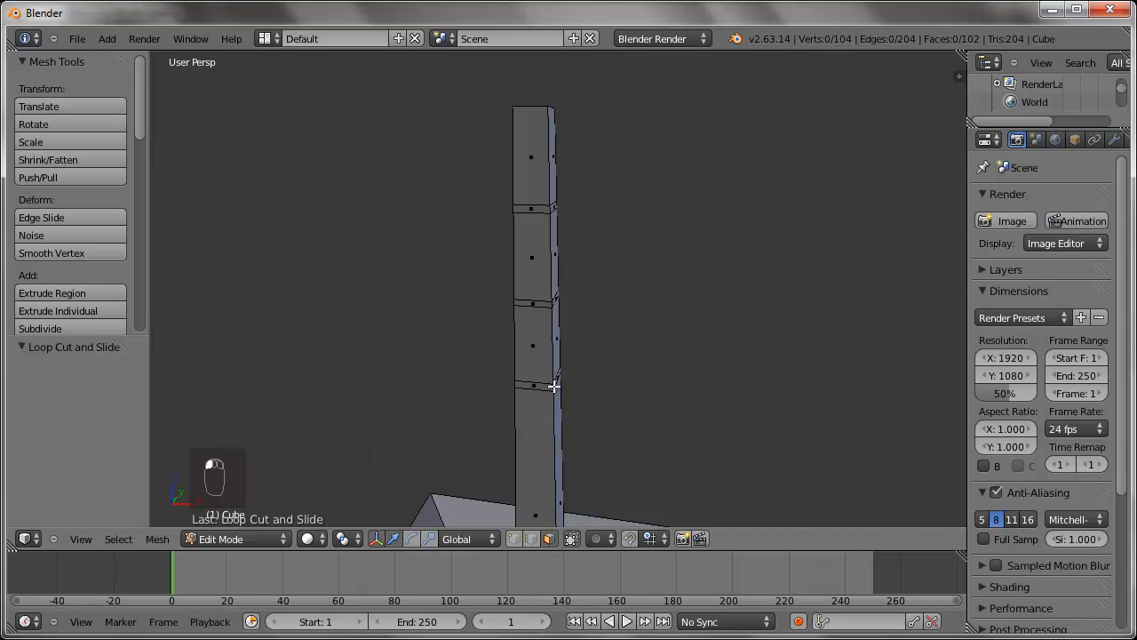
key(a)
alt+right_click(552, 384)
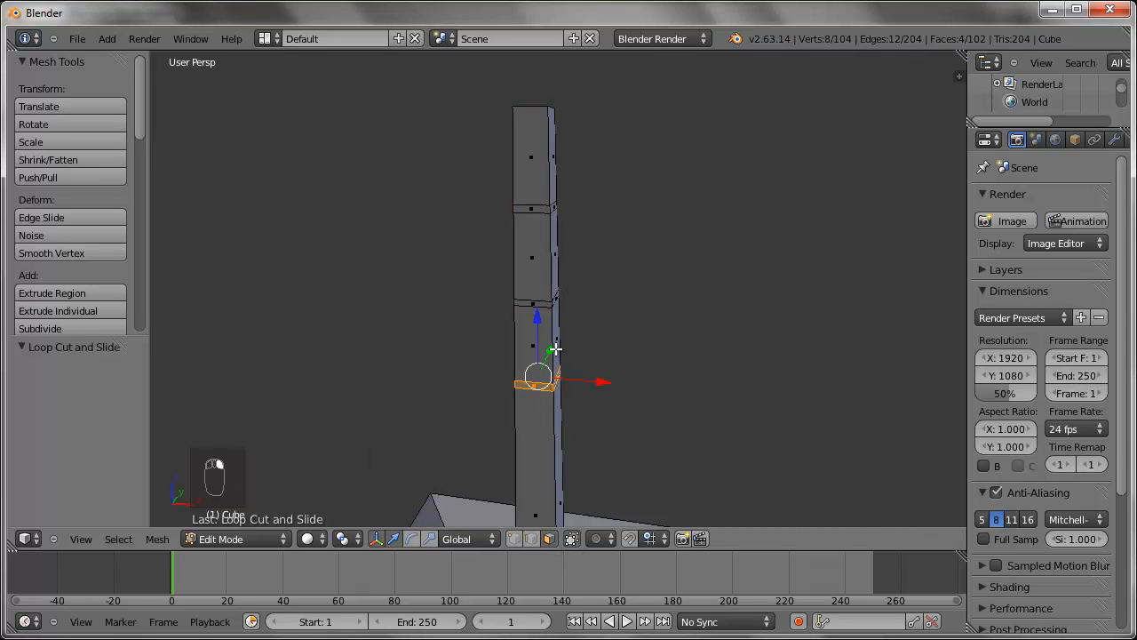
alt+shift+right_click(552, 304)
alt+shift+right_click(552, 208)
scroll(642, 270, down, 3)
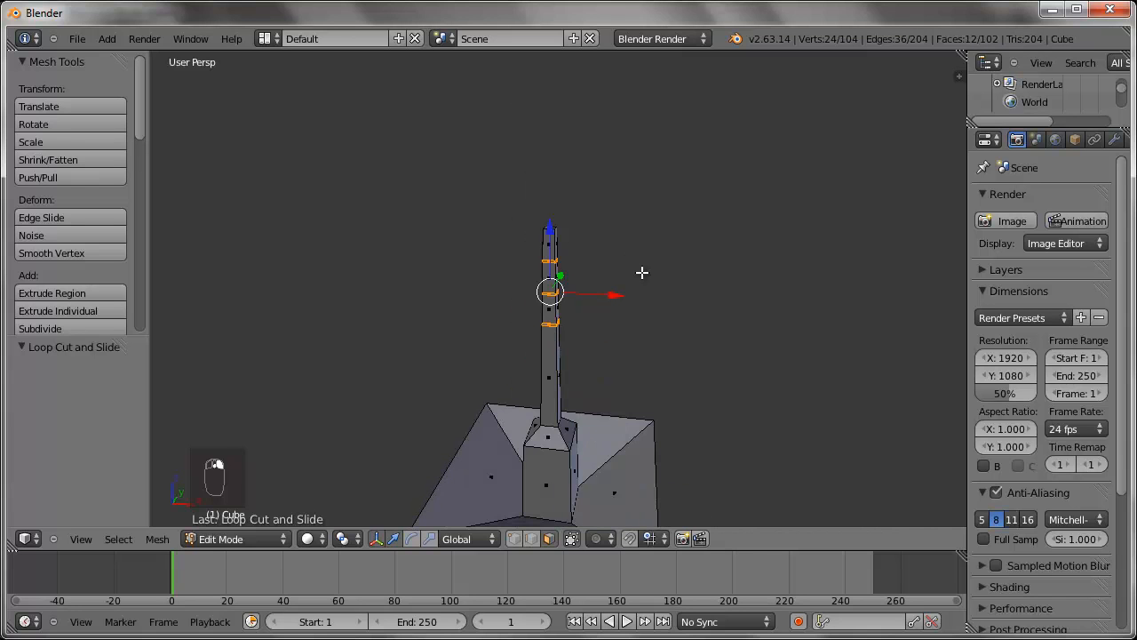
key(e)
click(702, 347)
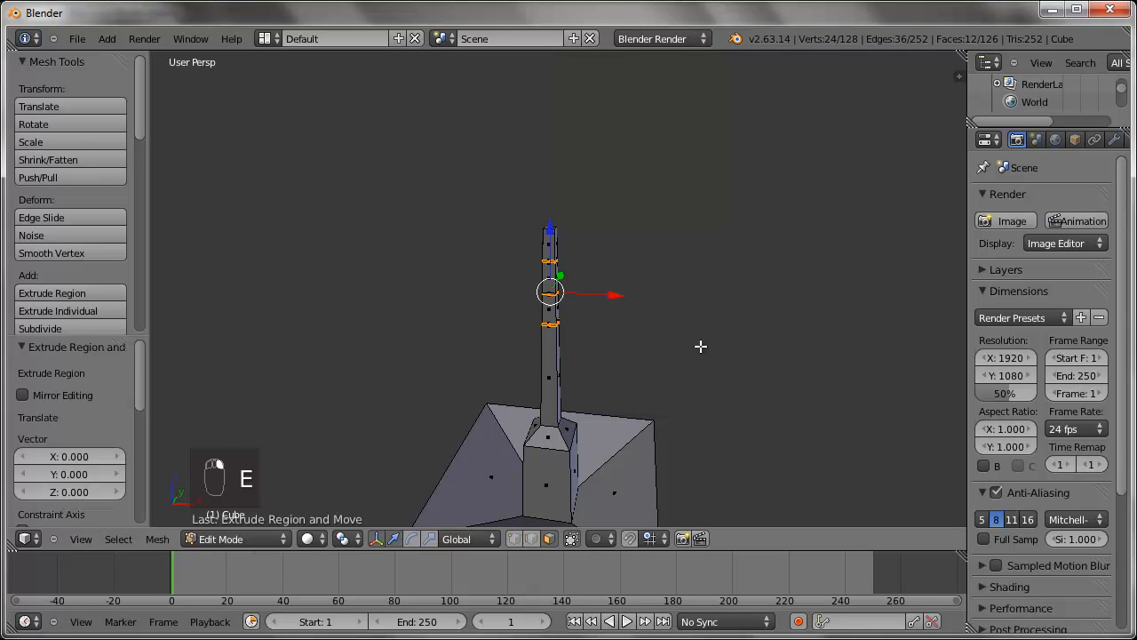
key(alt+s)
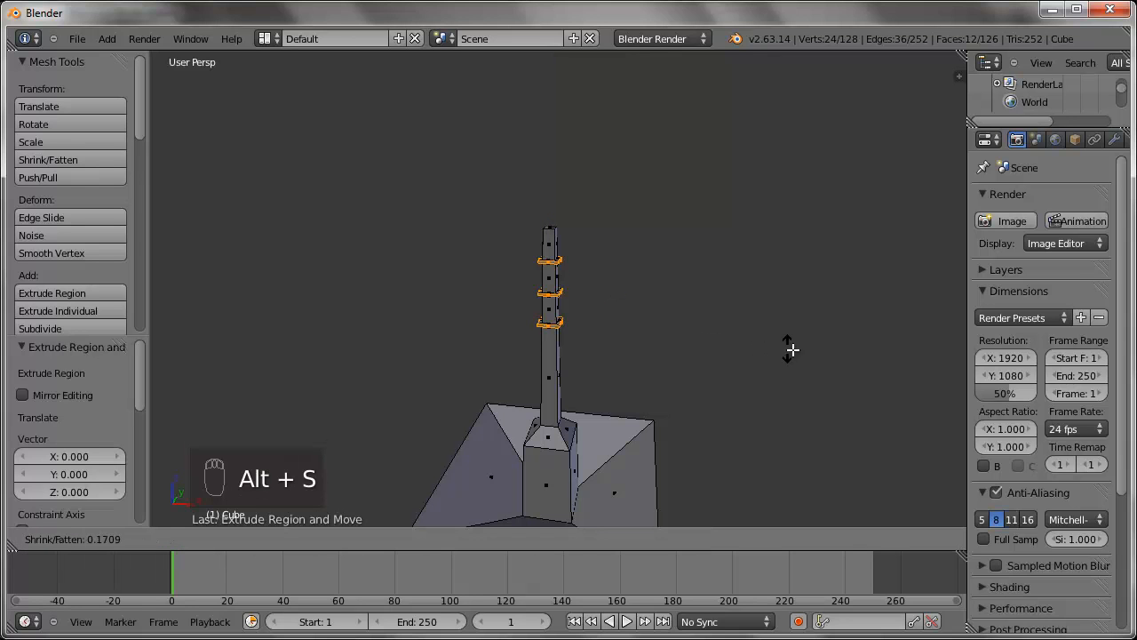
click(836, 318)
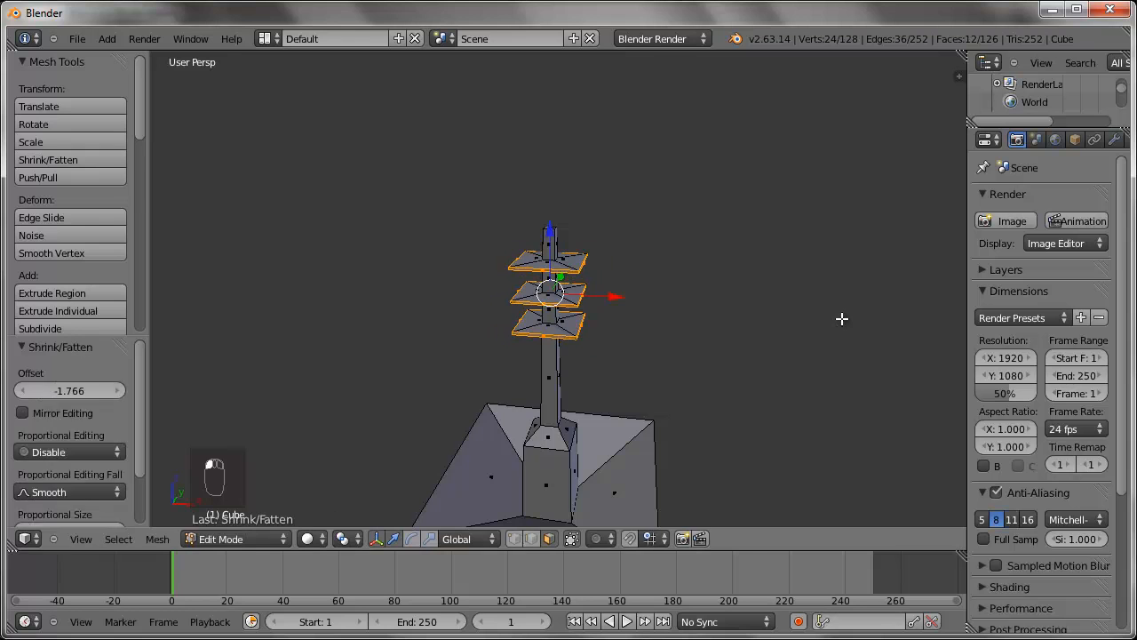
key(Tab)
scroll(839, 322, down, 4)
middle_drag(836, 321, 646, 407)
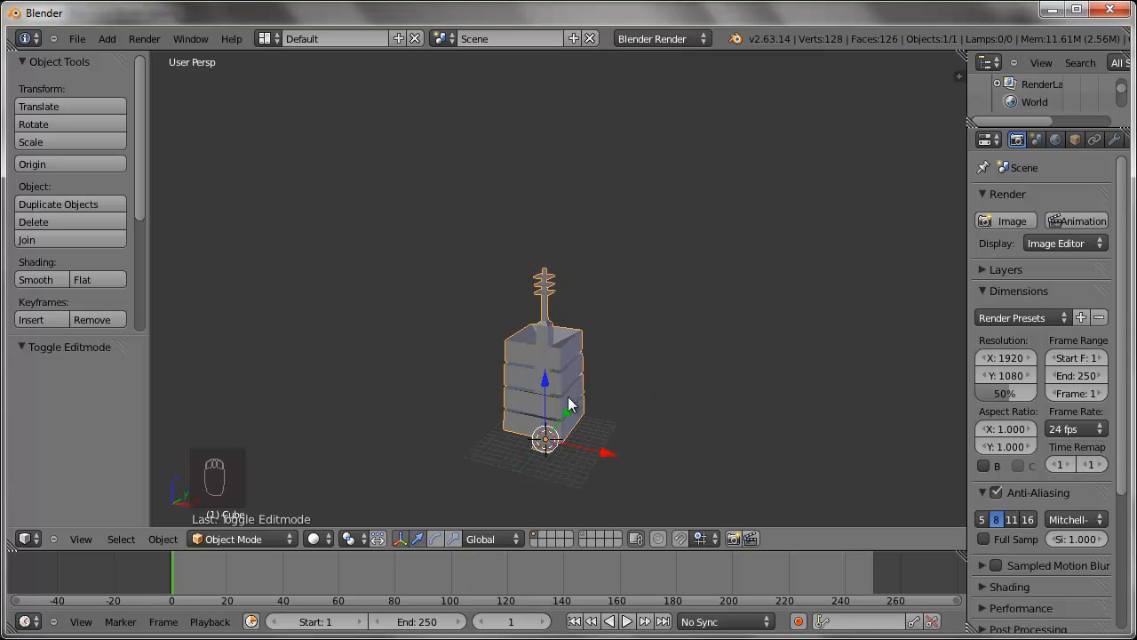
- Switch to the empty second layer and add a UV sphere with 32 segments, 16 rings and size 1.000
click(542, 536)
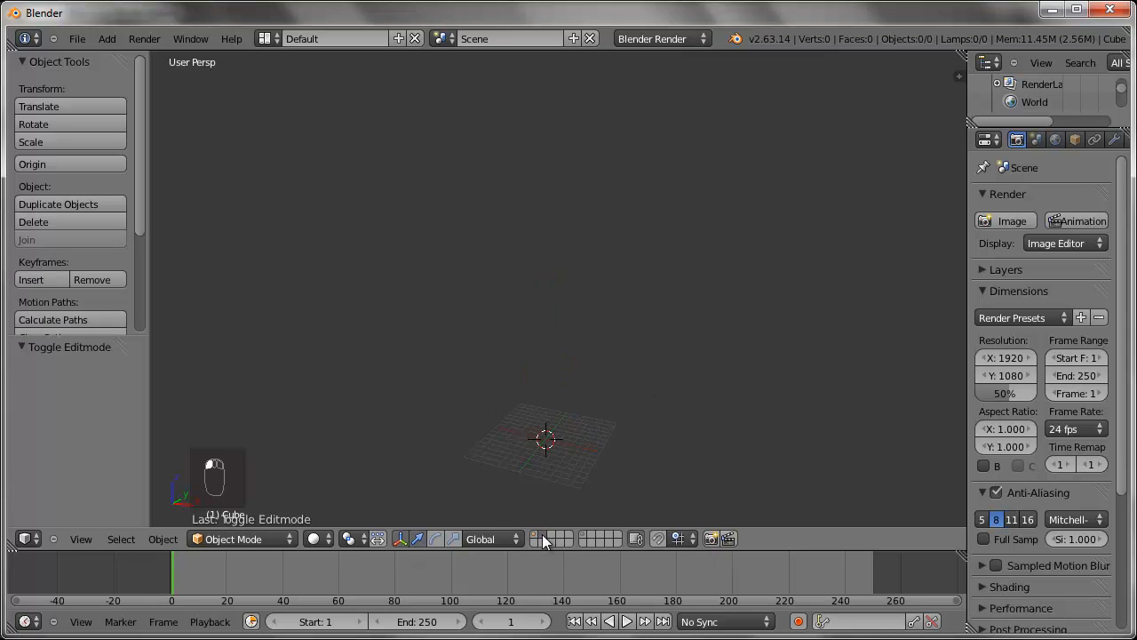
scroll(586, 436, up, 3)
scroll(585, 431, down, 3)
scroll(584, 367, up, 2)
key(shift+a)
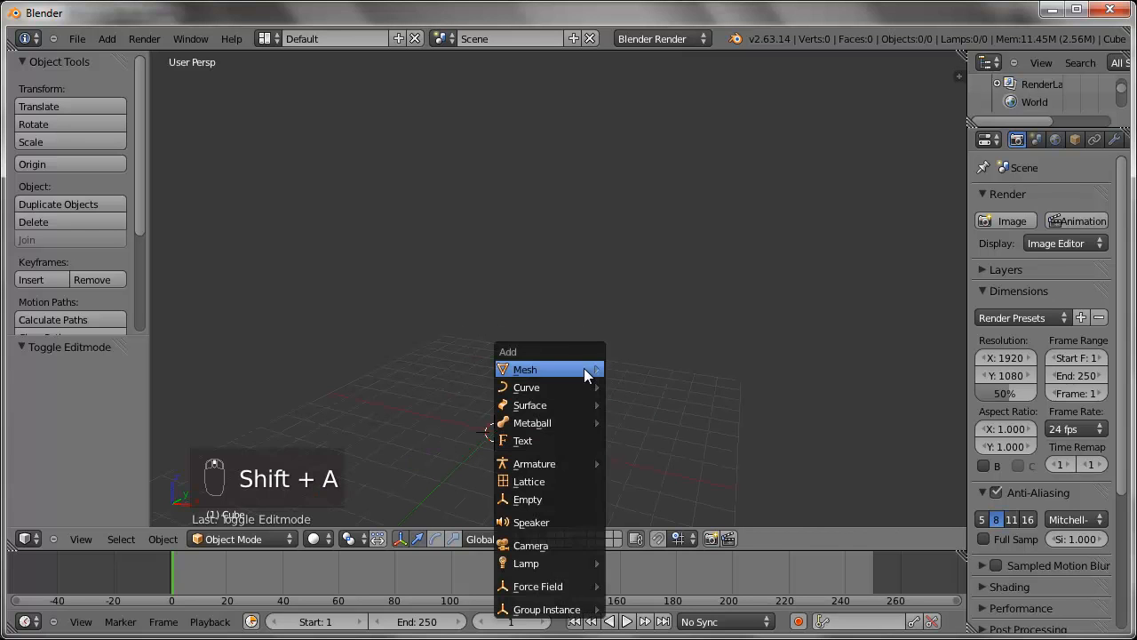
mouse_move(584, 368)
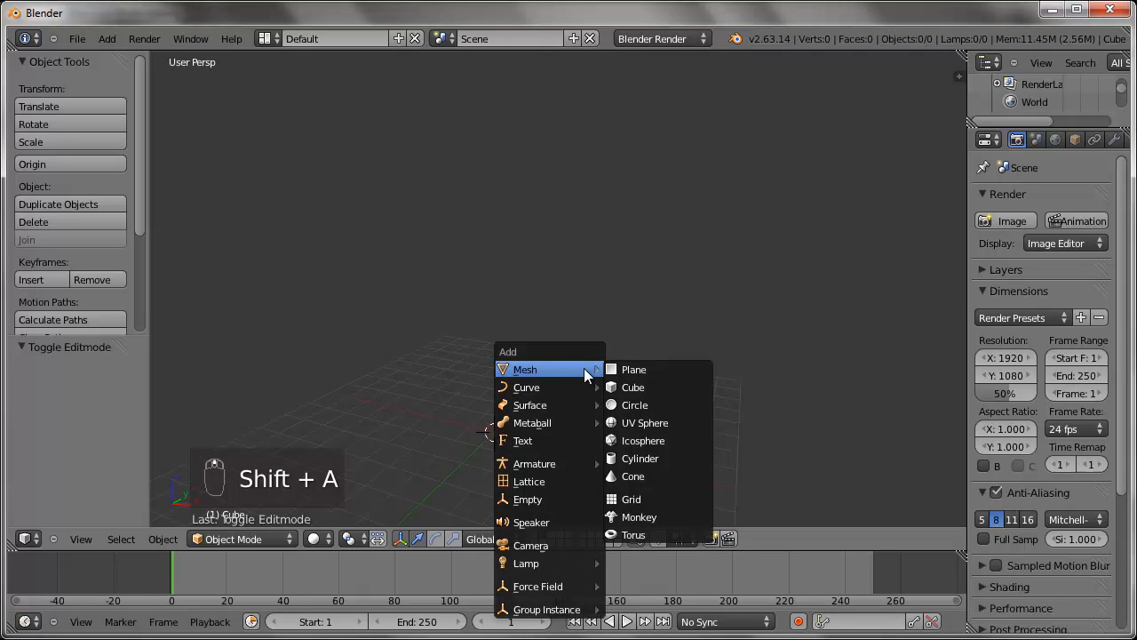
click(663, 423)
middle_drag(664, 423, 617, 364)
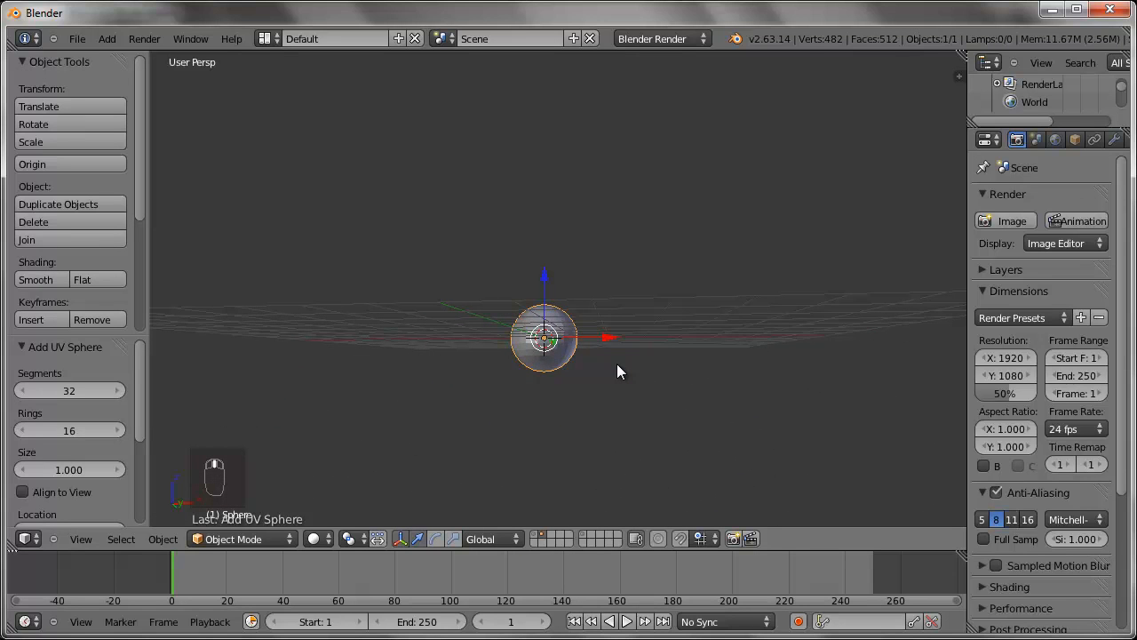
- Show the sphere in front orthographic view and enter Edit Mode with nothing selected and vertex selection active
key(KP_5)
key(KP_1)
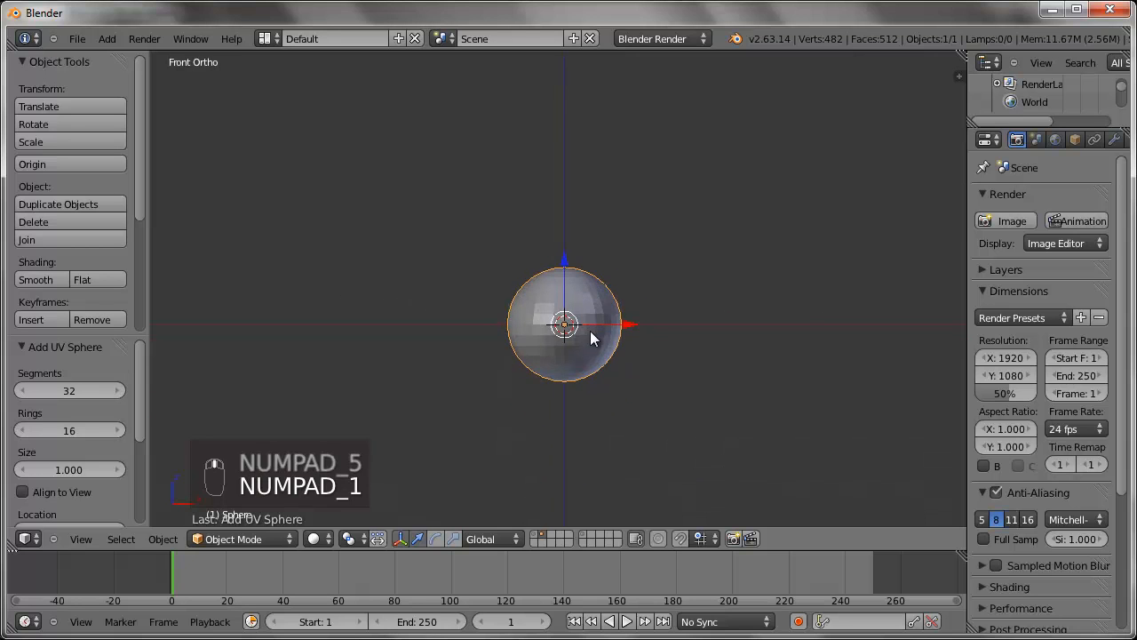
scroll(590, 330, up, 5)
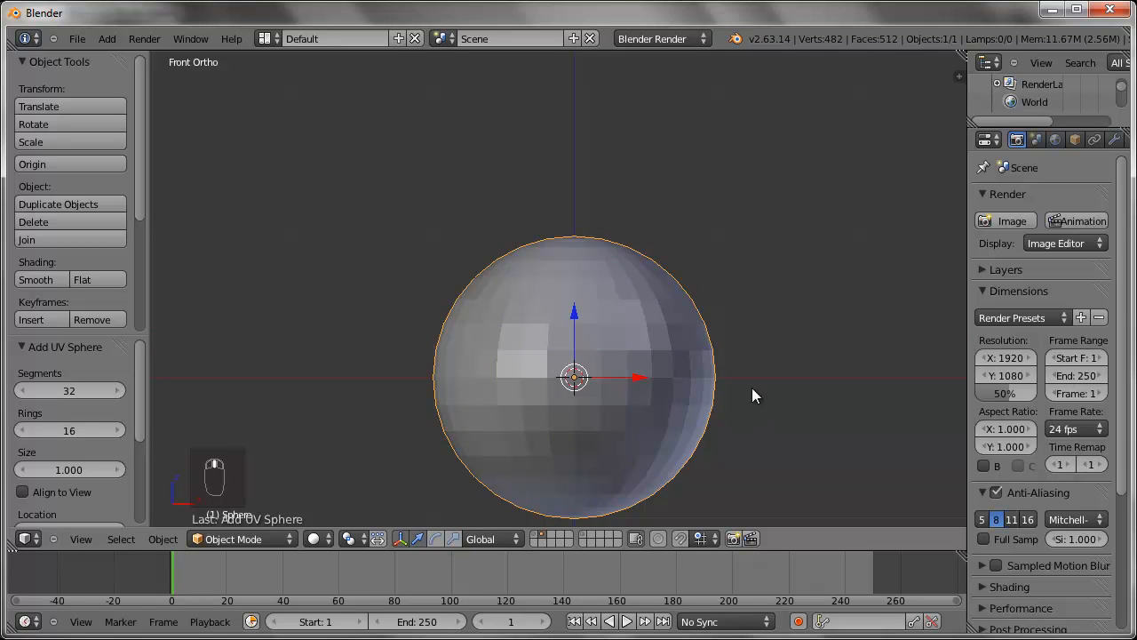
shift+middle_drag(752, 410, 750, 363)
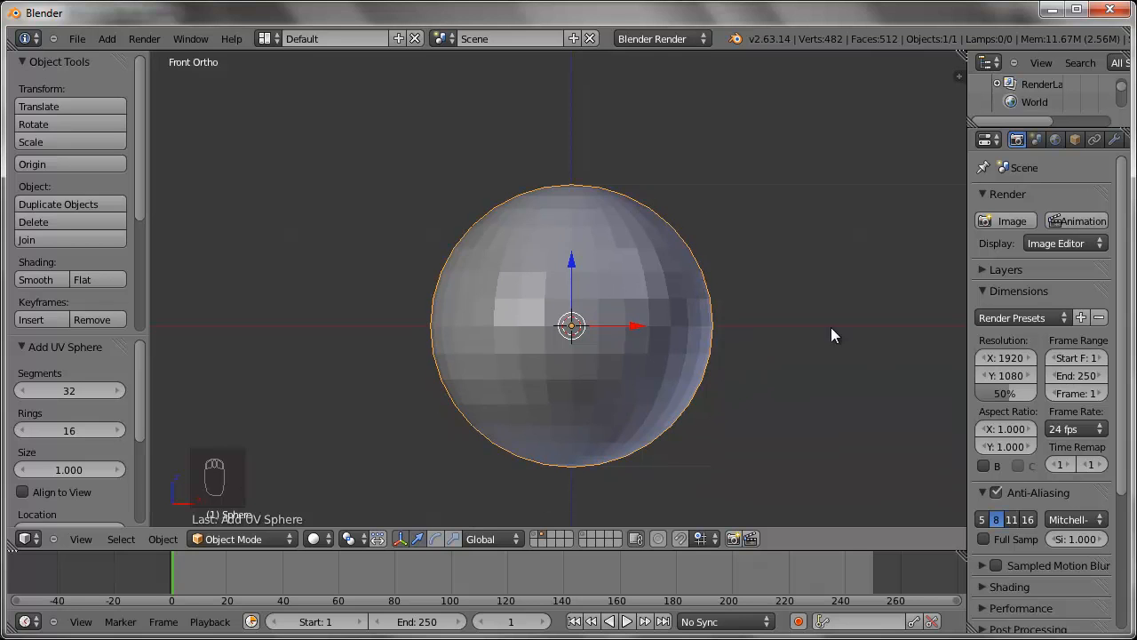
key(Tab)
key(a)
key(a)
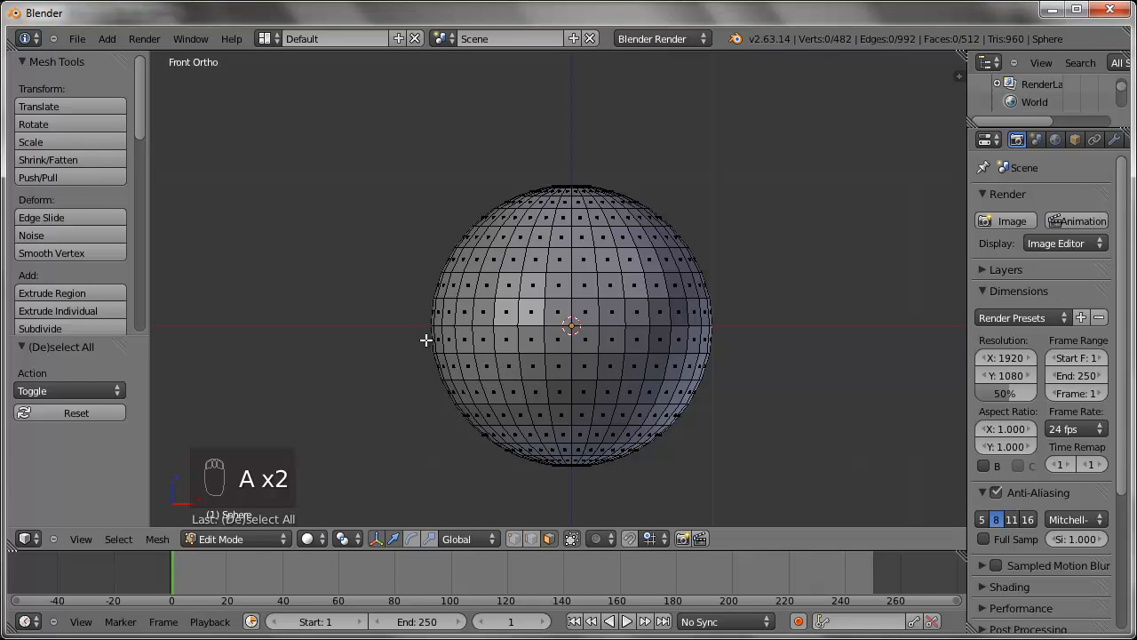
key(z)
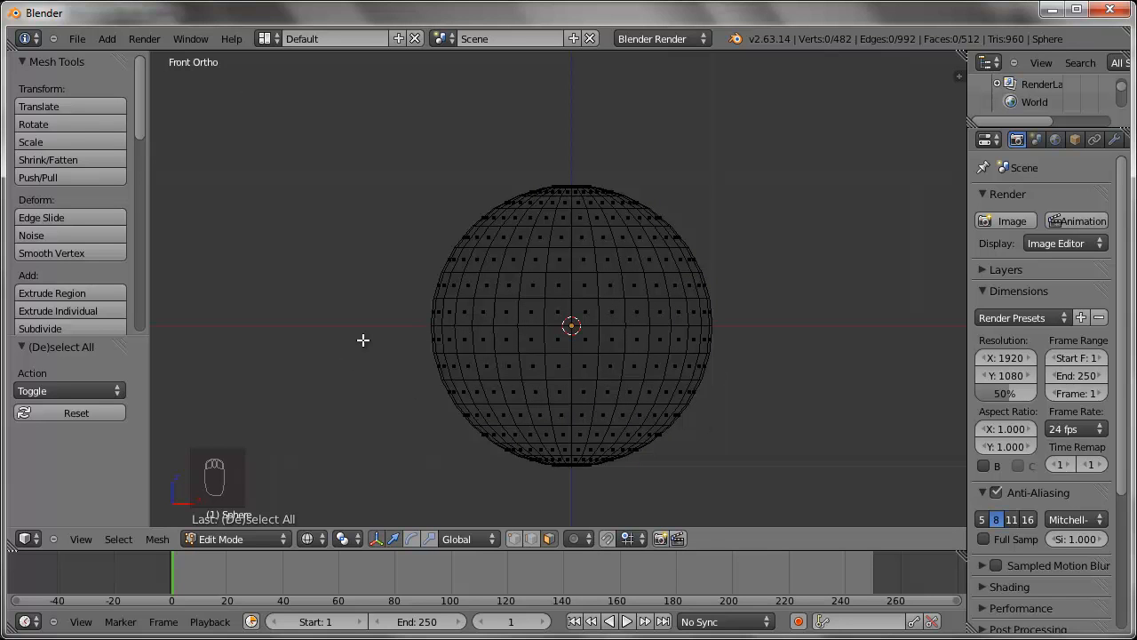
key(z)
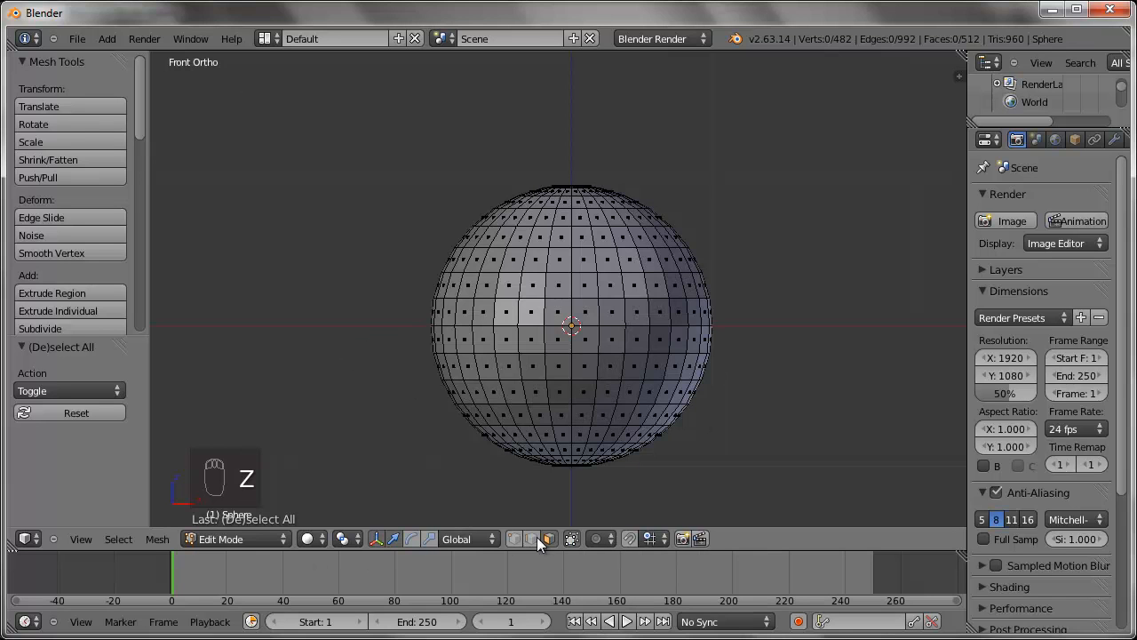
click(514, 539)
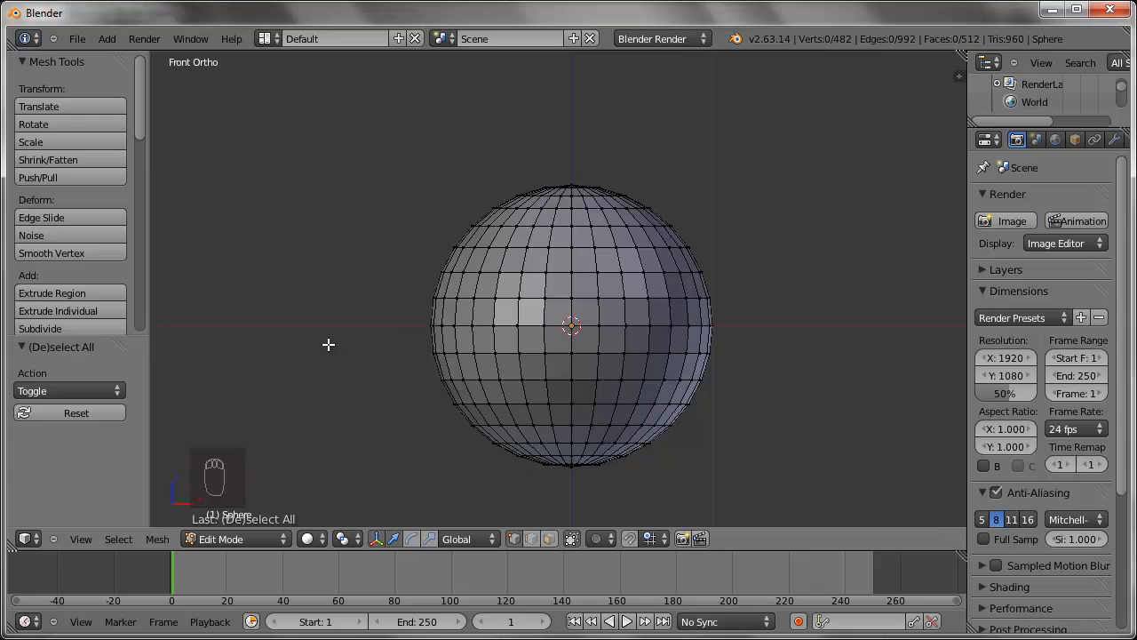
key(b)
drag(334, 336, 851, 496)
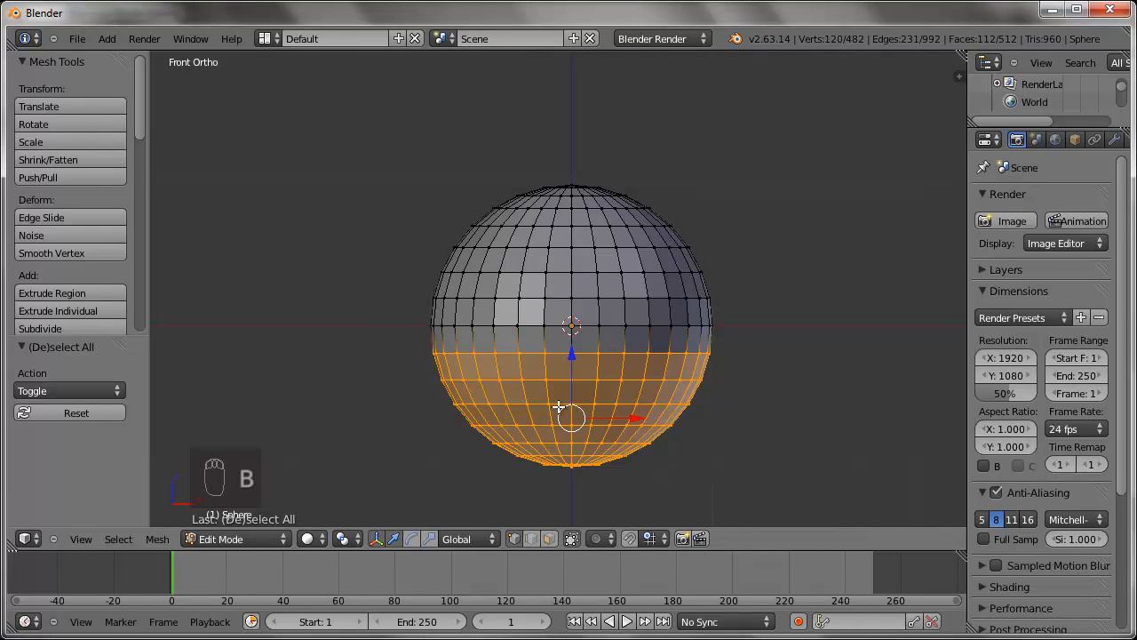
middle_drag(440, 381, 841, 436)
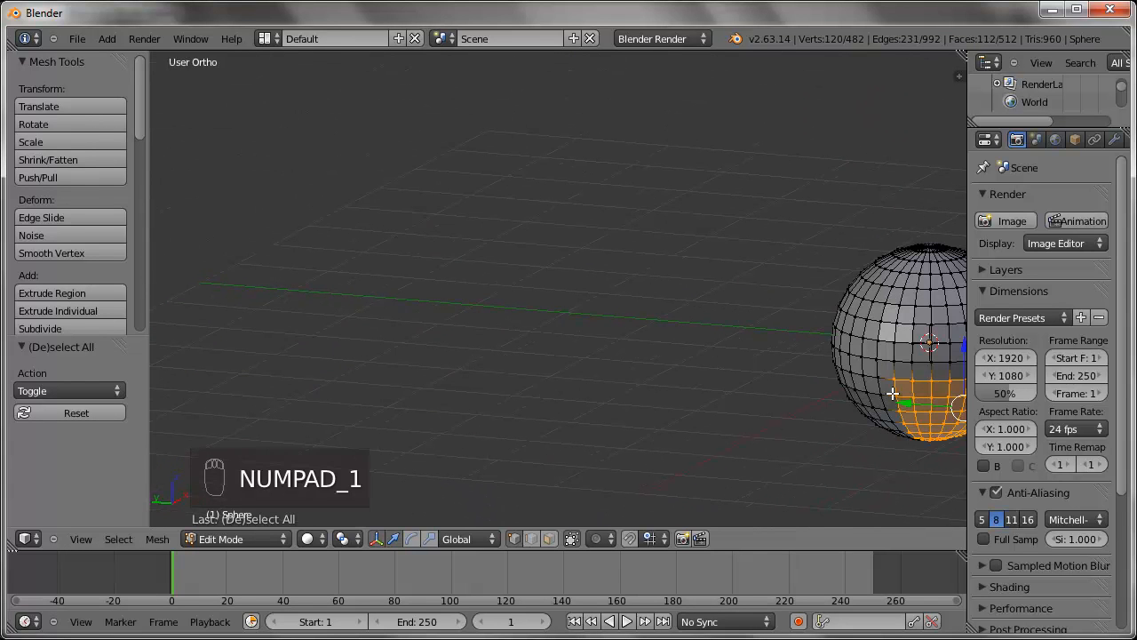
- In wireframe front view, select all vertices below the sphere's equator, including the far side, and delete them
key(KP_1)
key(z)
key(a)
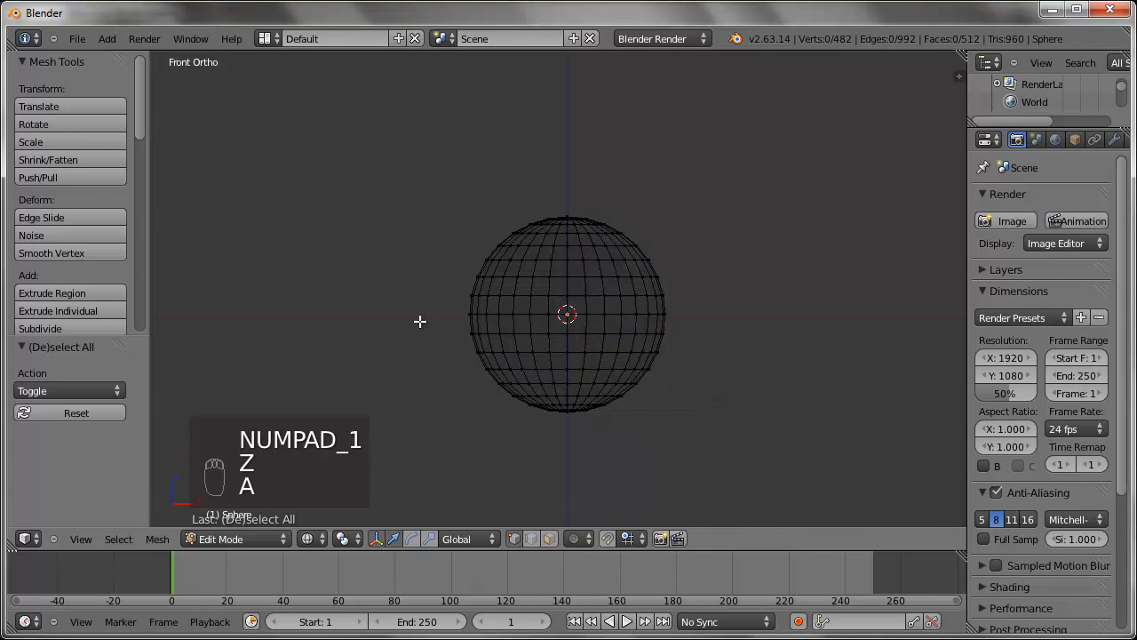
key(b)
drag(418, 321, 739, 426)
middle_drag(739, 427, 541, 396)
key(KP_1)
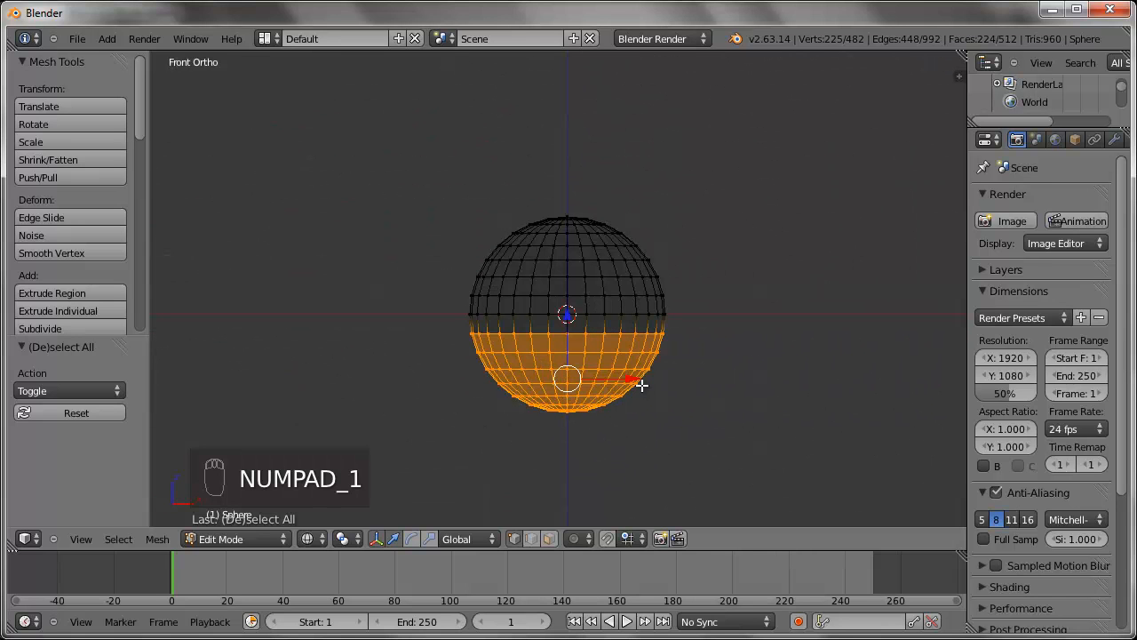
key(Delete)
click(642, 385)
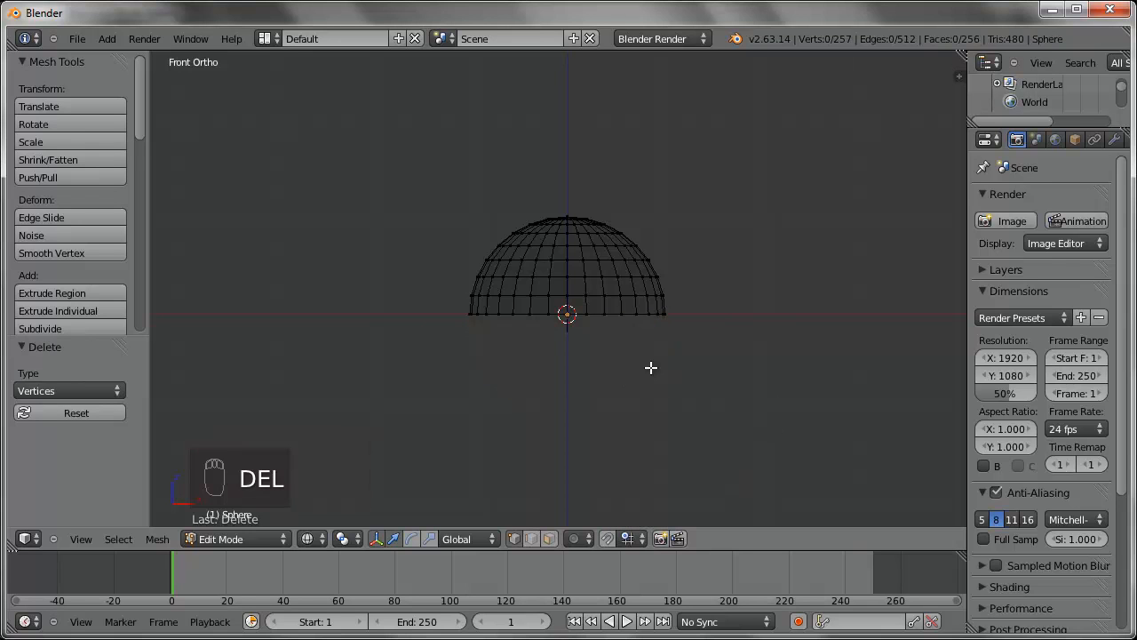
- Return to solid shading and close the dome's open base by filling its rim edge loop with a face
scroll(650, 367, up, 2)
shift+middle_drag(629, 386, 625, 411)
key(z)
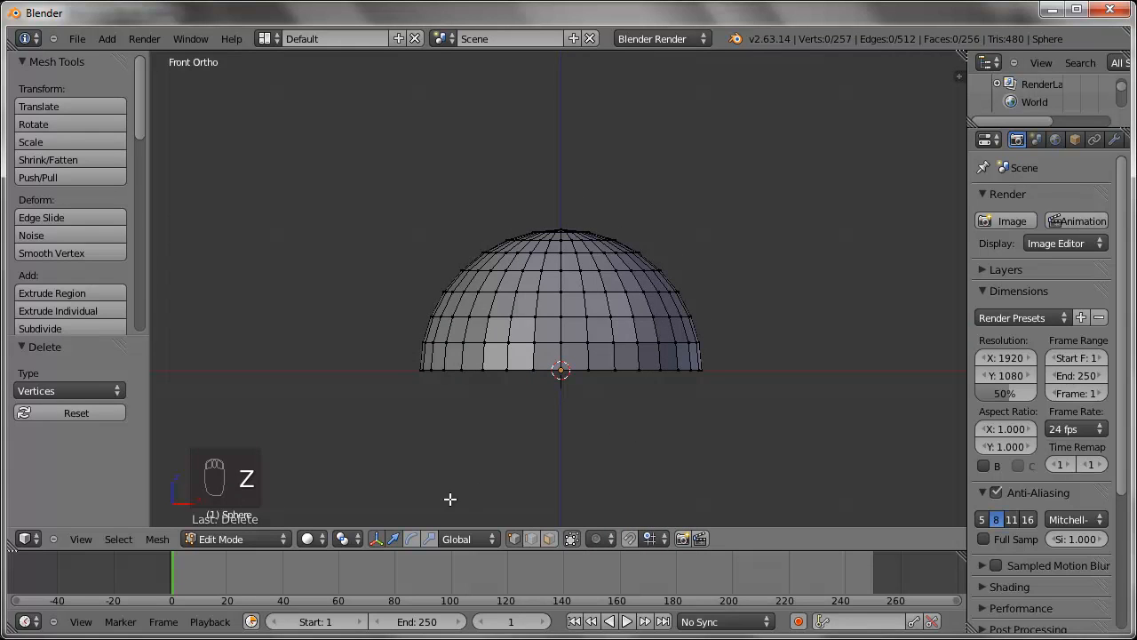
middle_drag(656, 444, 630, 381)
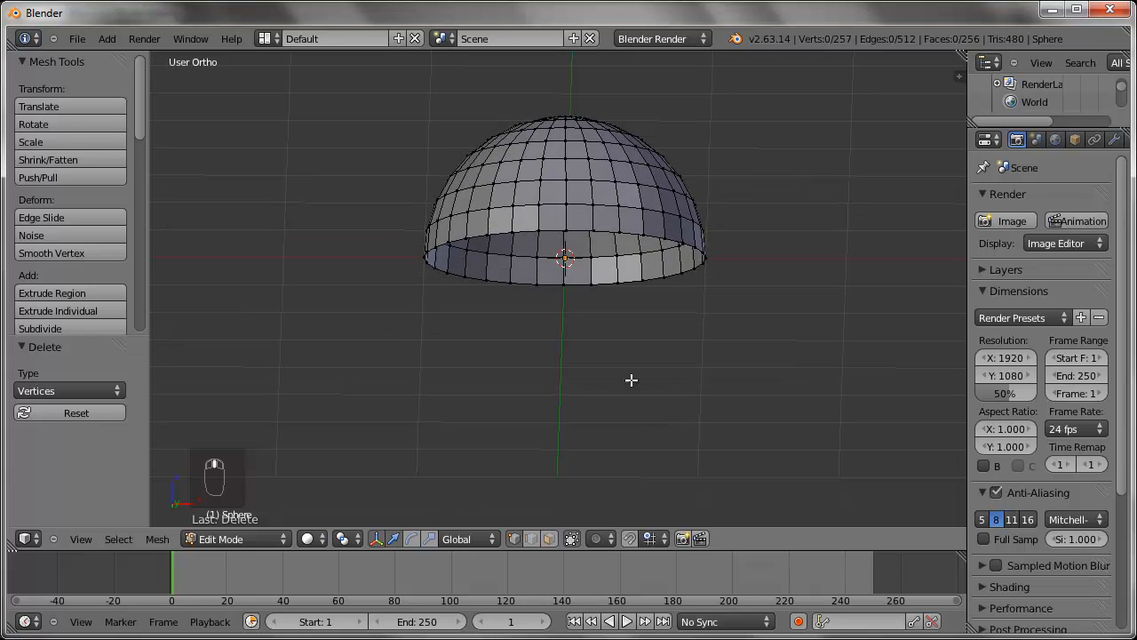
alt+right_click(578, 230)
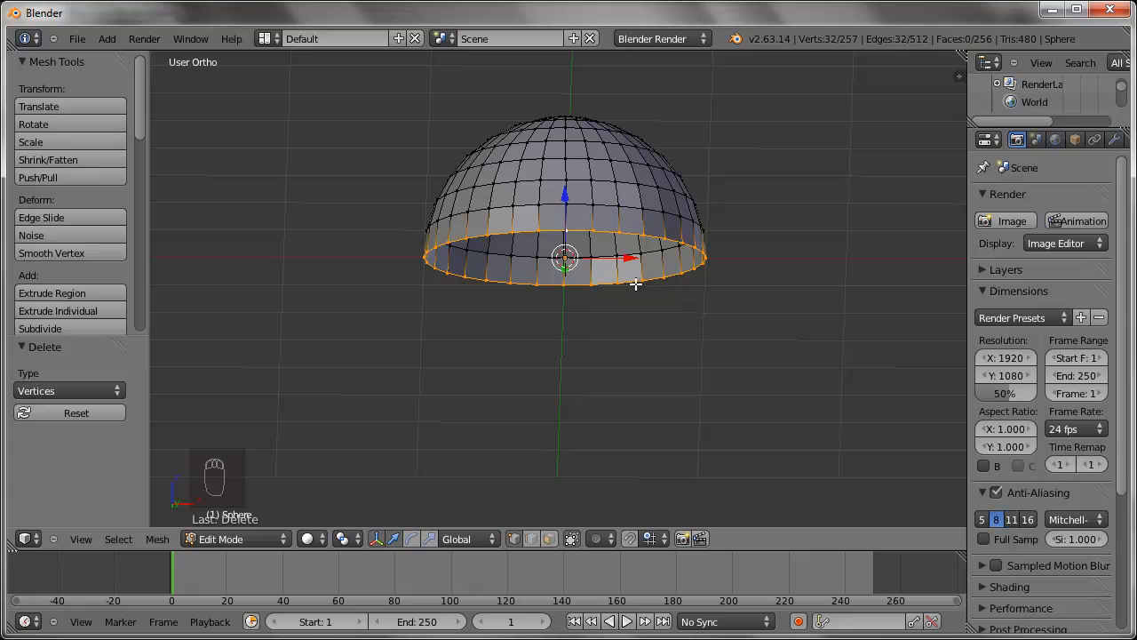
key(f)
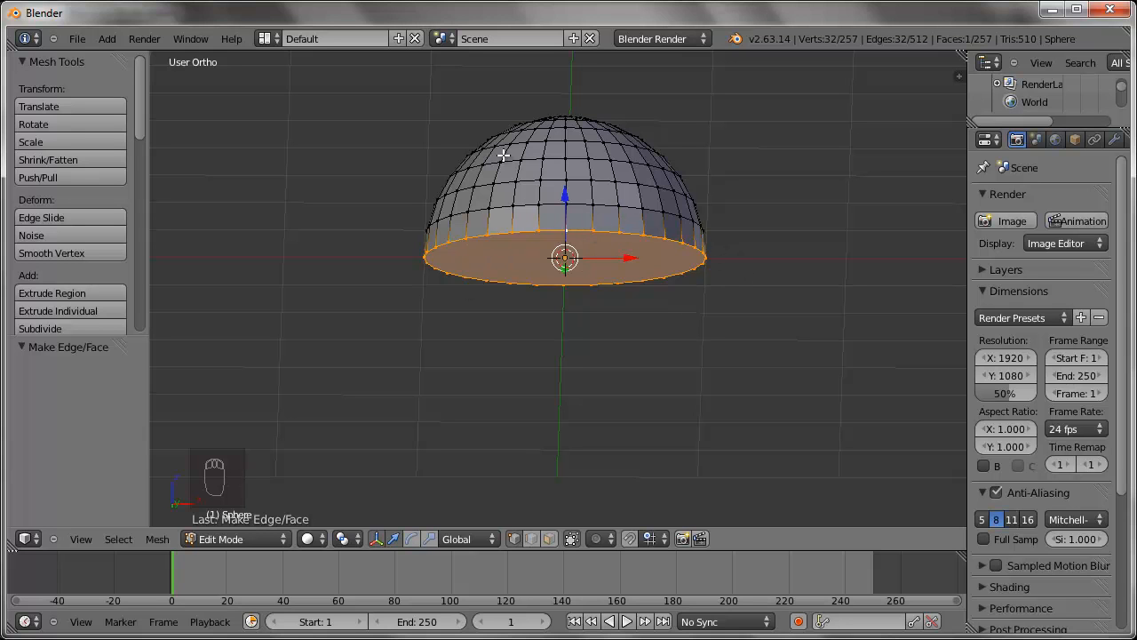
- Leave Edit Mode, apply smooth shading to the dome and examine its shading from several angles
key(Tab)
middle_drag(617, 213, 504, 341)
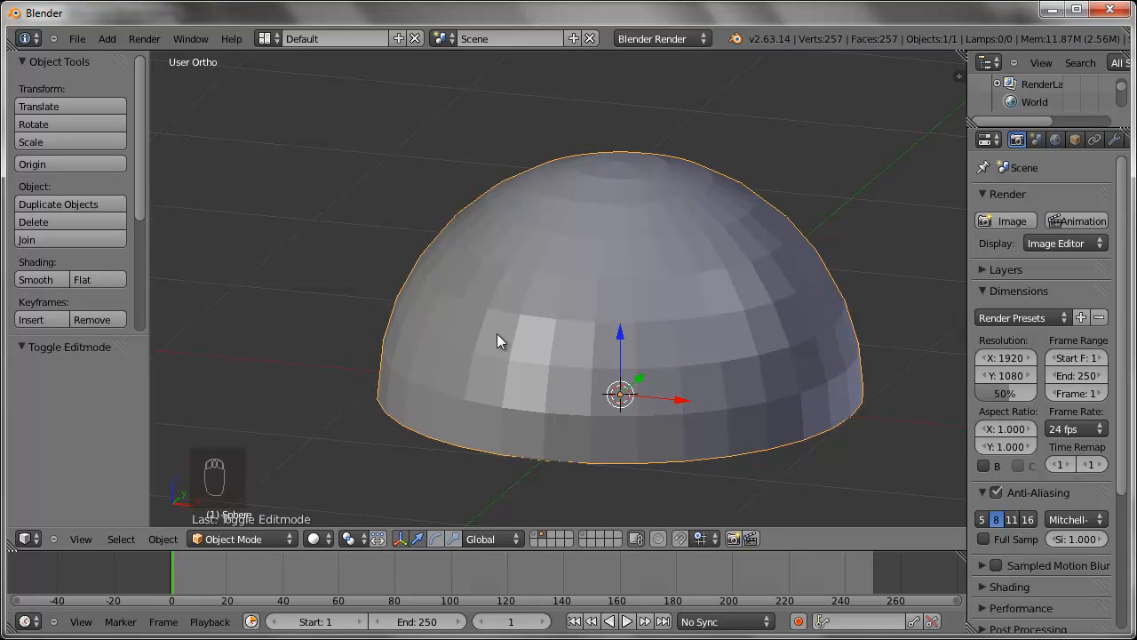
click(32, 280)
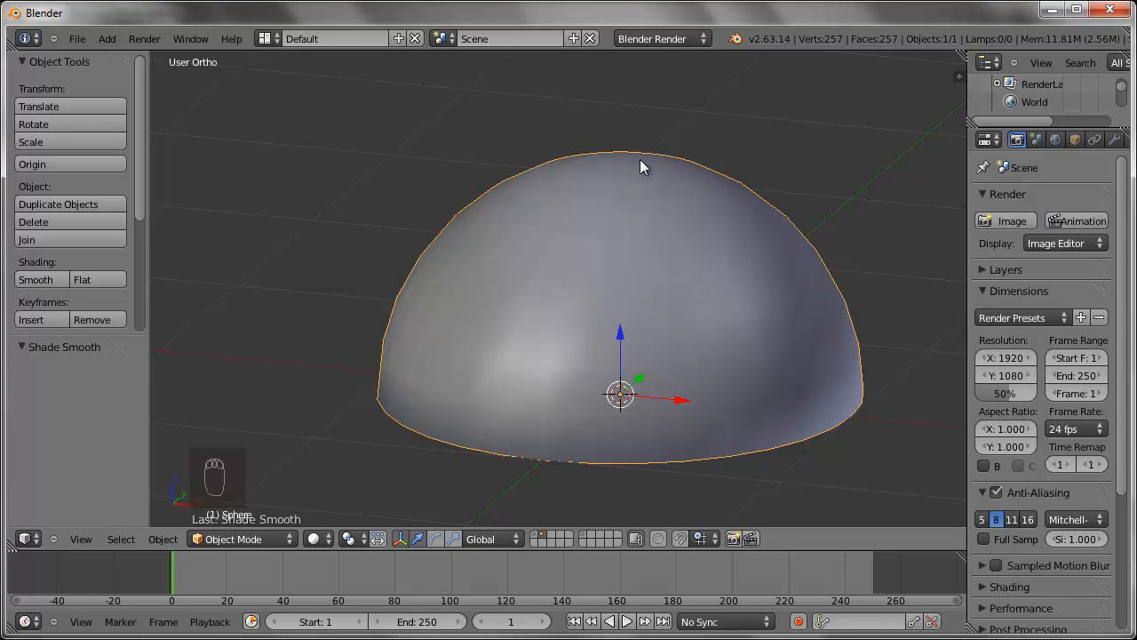
middle_drag(453, 318, 675, 197)
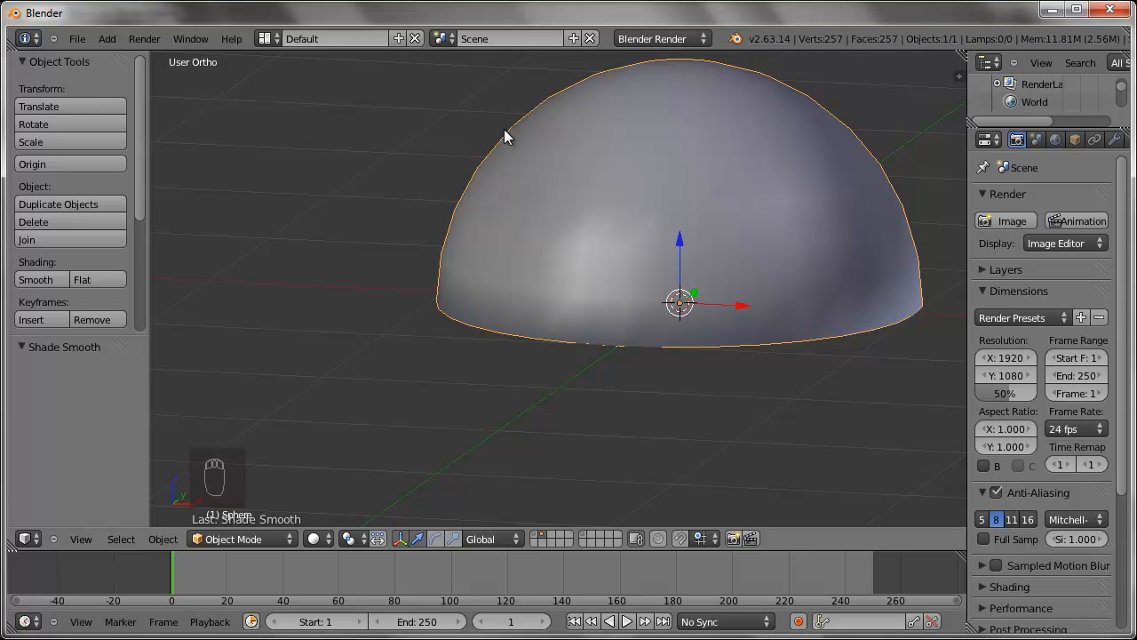
middle_drag(510, 126, 524, 195)
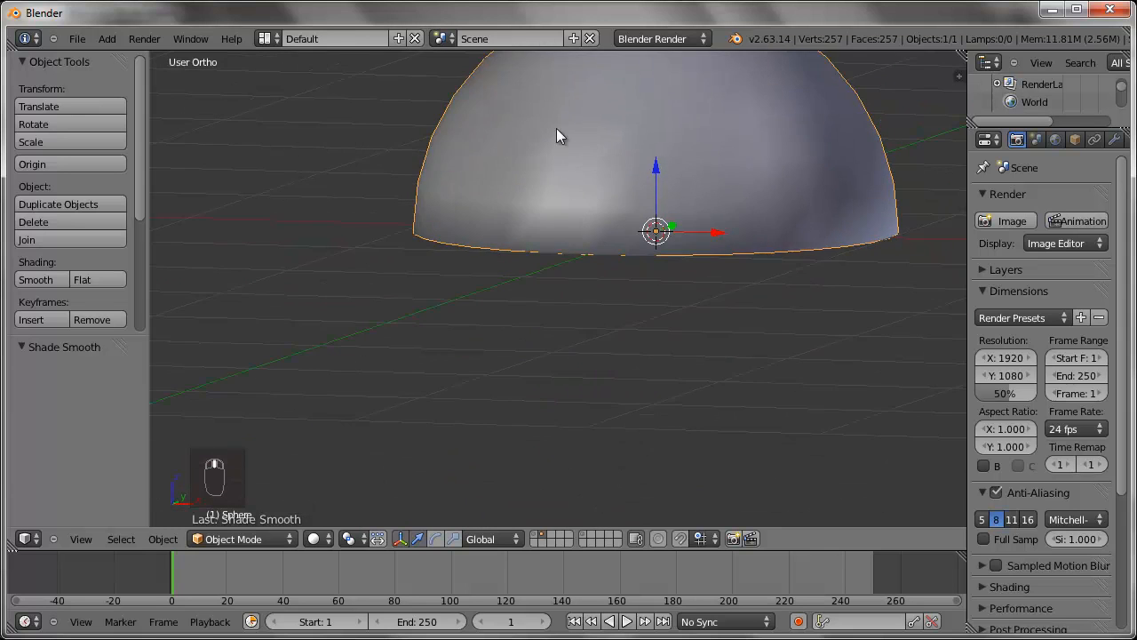
shift+middle_drag(686, 206, 608, 408)
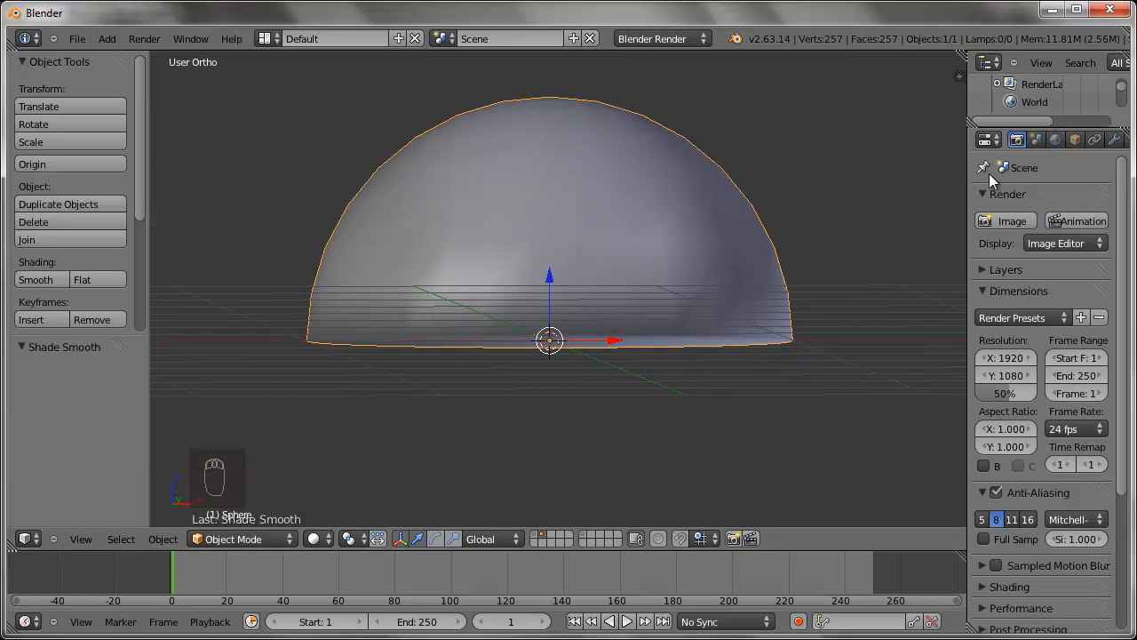
- Widen the properties area and add a Subdivision Surface modifier to the dome
drag(960, 161, 875, 161)
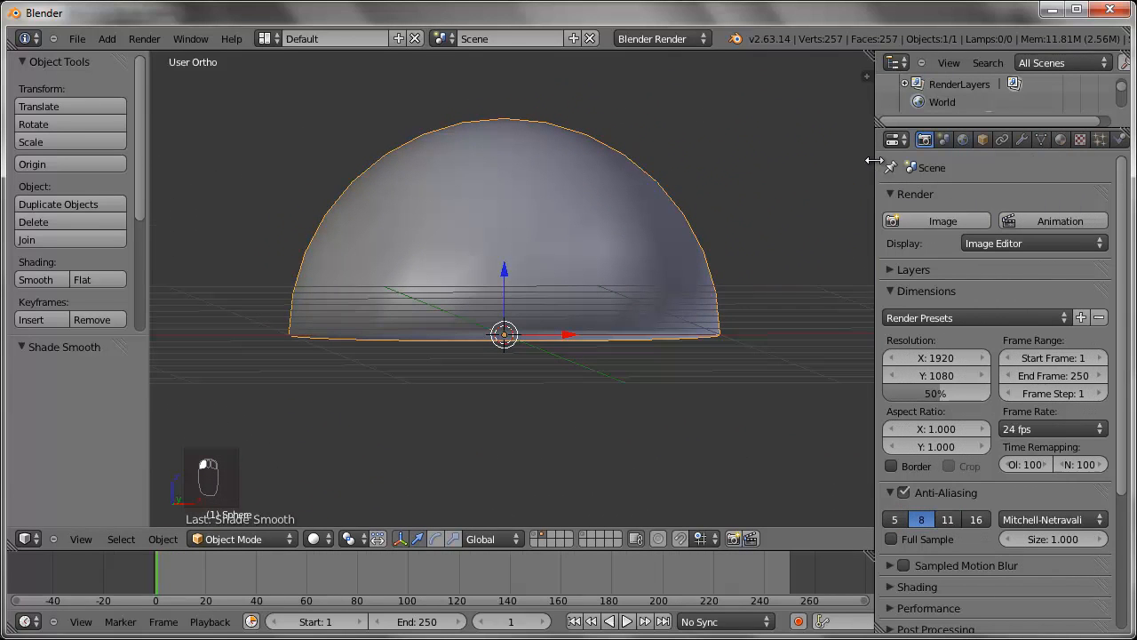
click(1021, 139)
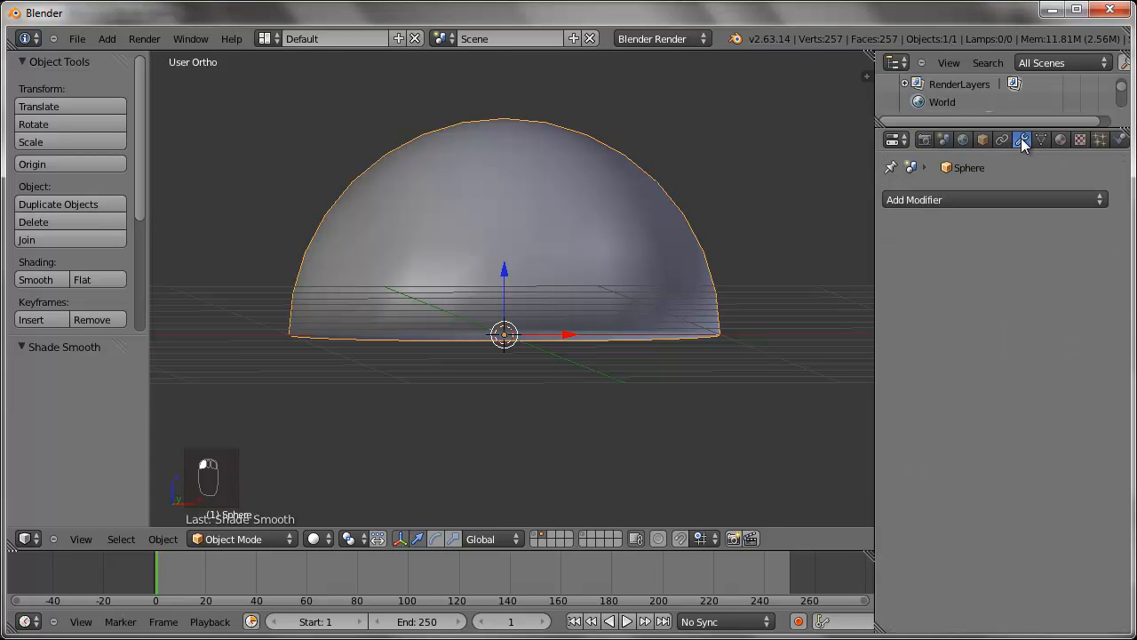
click(969, 202)
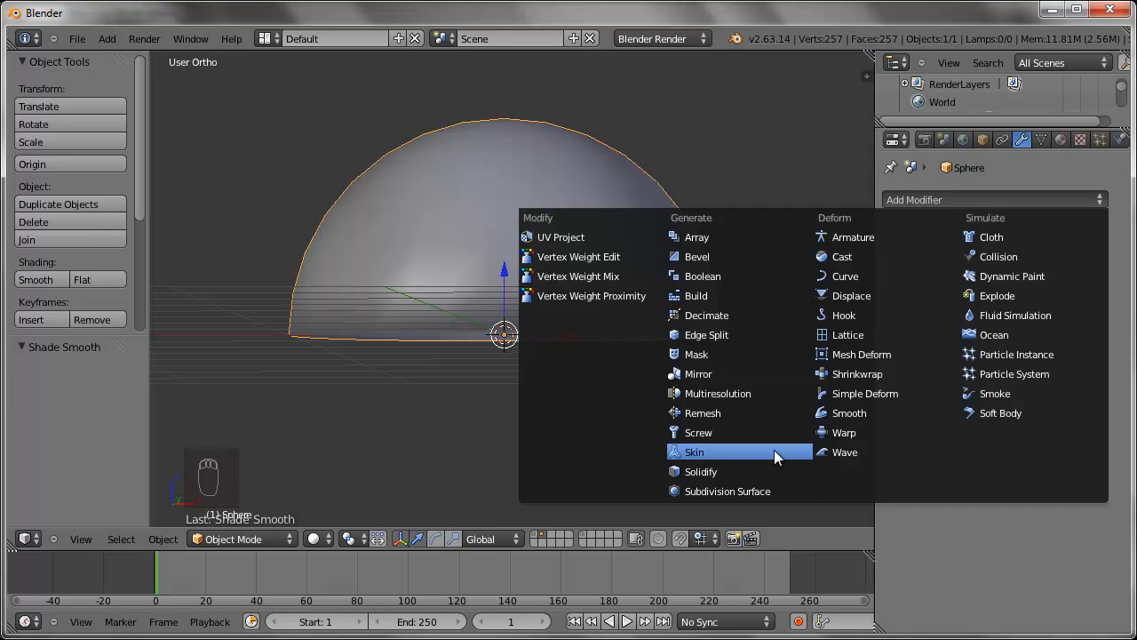
click(753, 490)
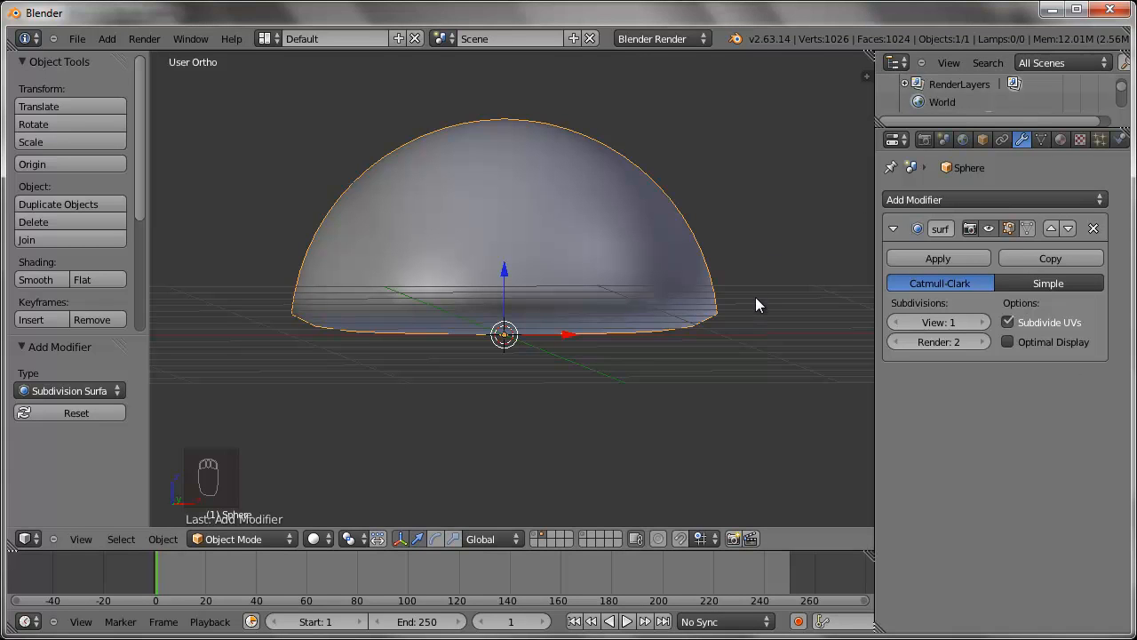
- Save the scene as Tut 02.blend in the 02 Skyline Pt 1 folder
key(ctrl+s)
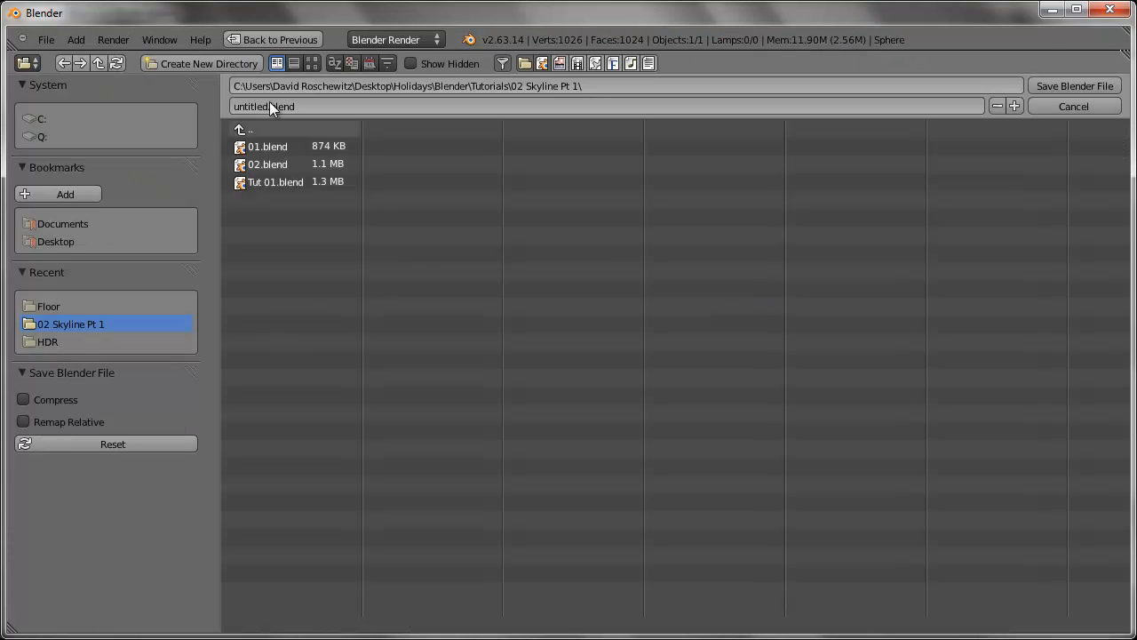
click(299, 104)
text(Tut 02)
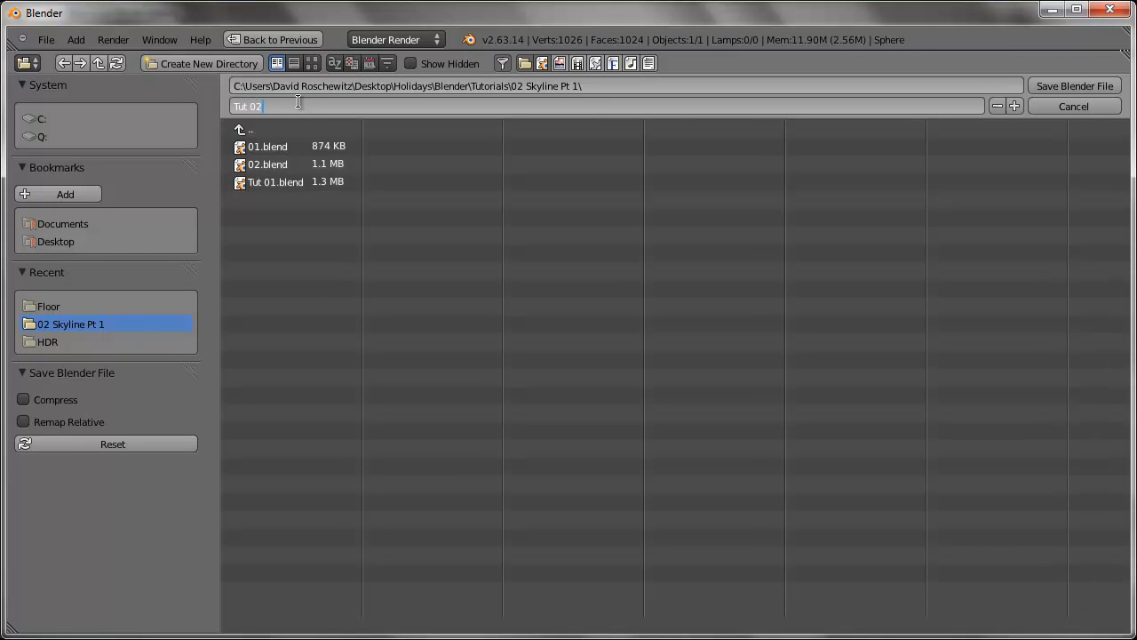
key(Return)
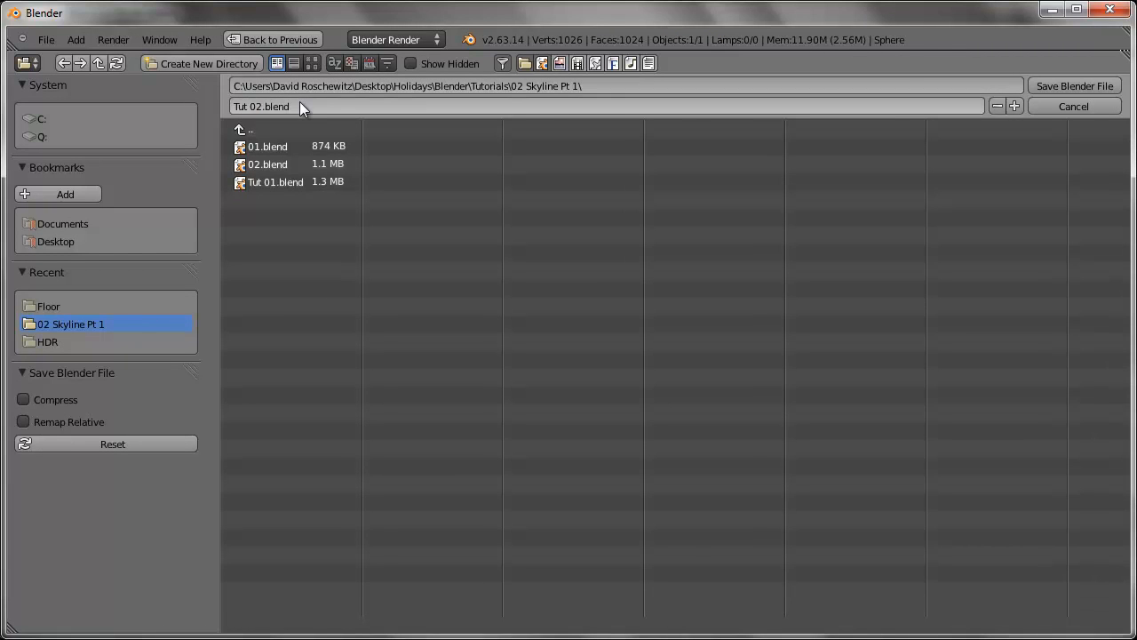
key(Return)
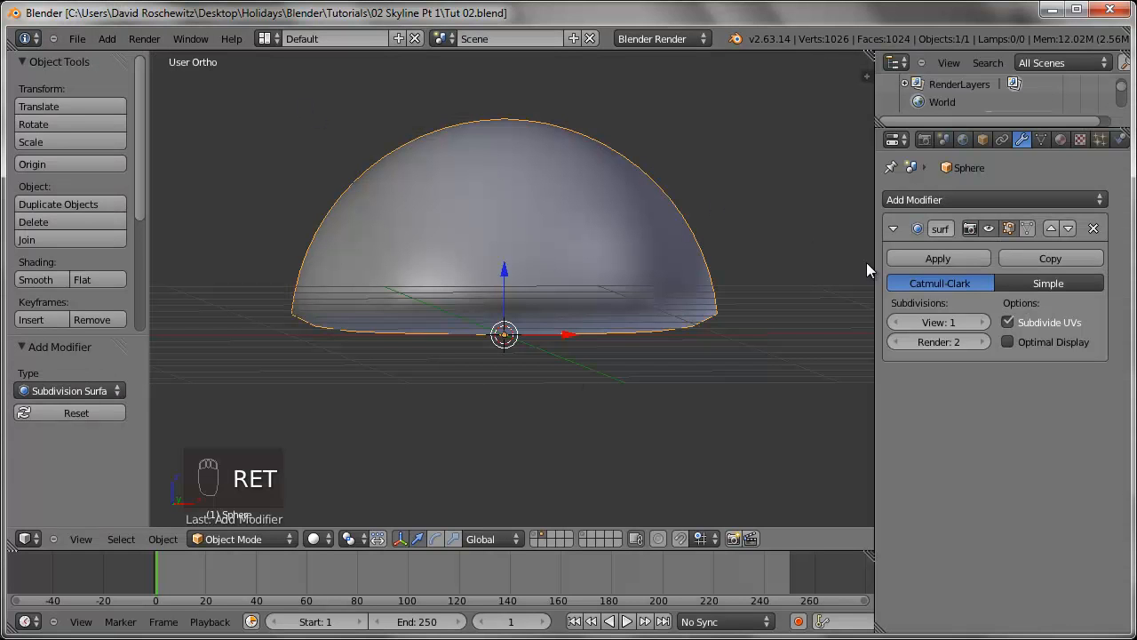
middle_drag(704, 260, 700, 283)
scroll(694, 298, down, 2)
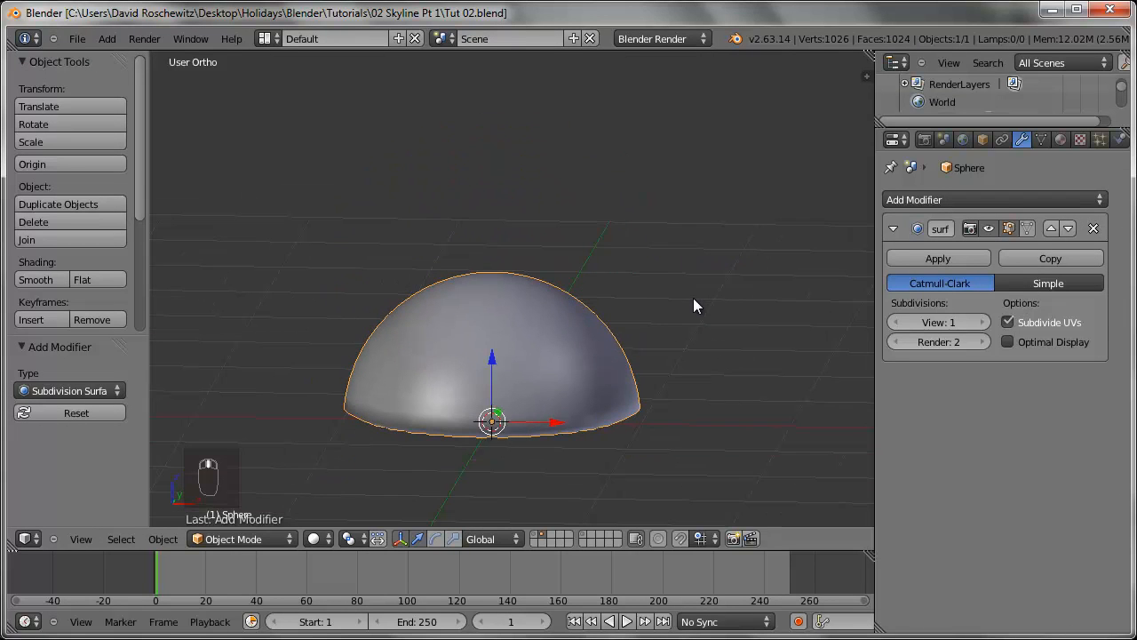
- Set the dome's Subdivision Surface viewport subdivisions to 2
shift+middle_drag(663, 364, 691, 336)
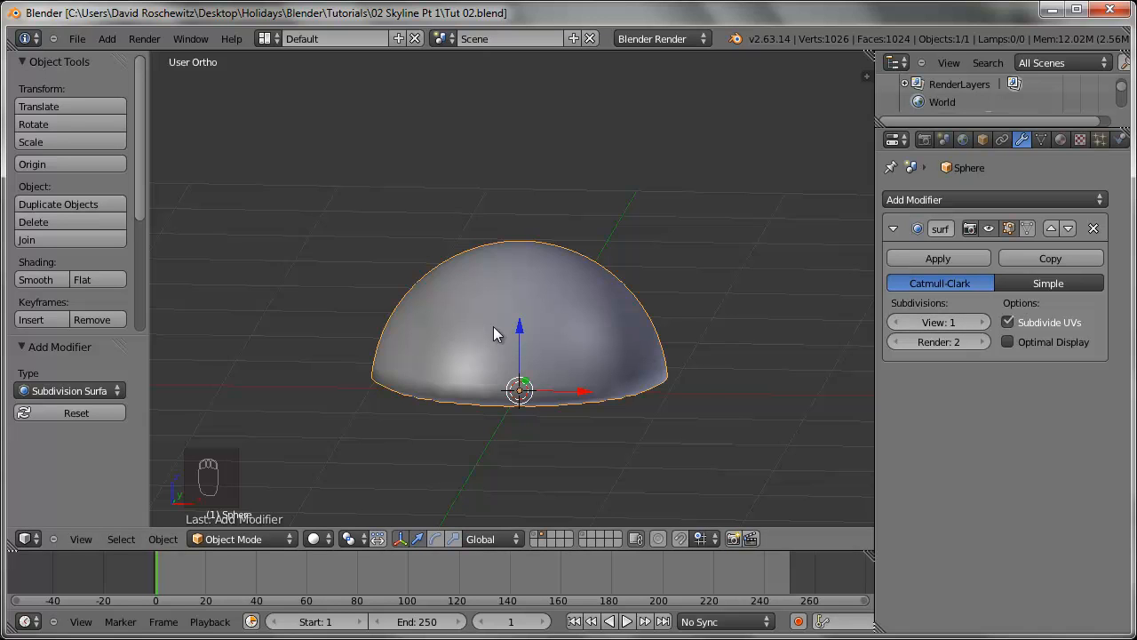
scroll(467, 322, up, 5)
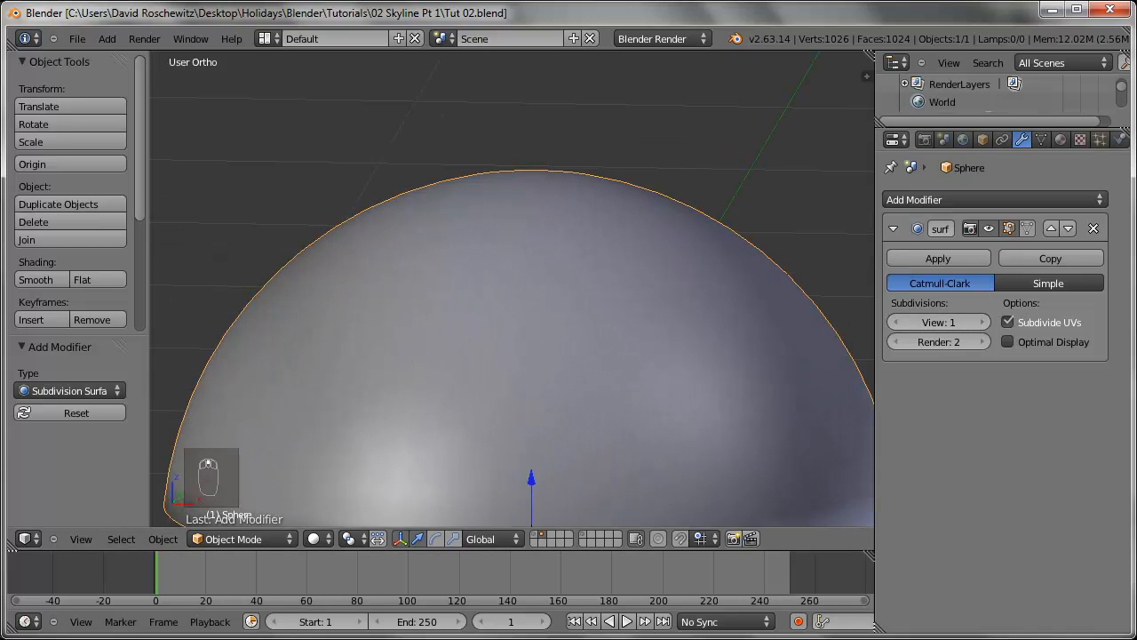
click(986, 323)
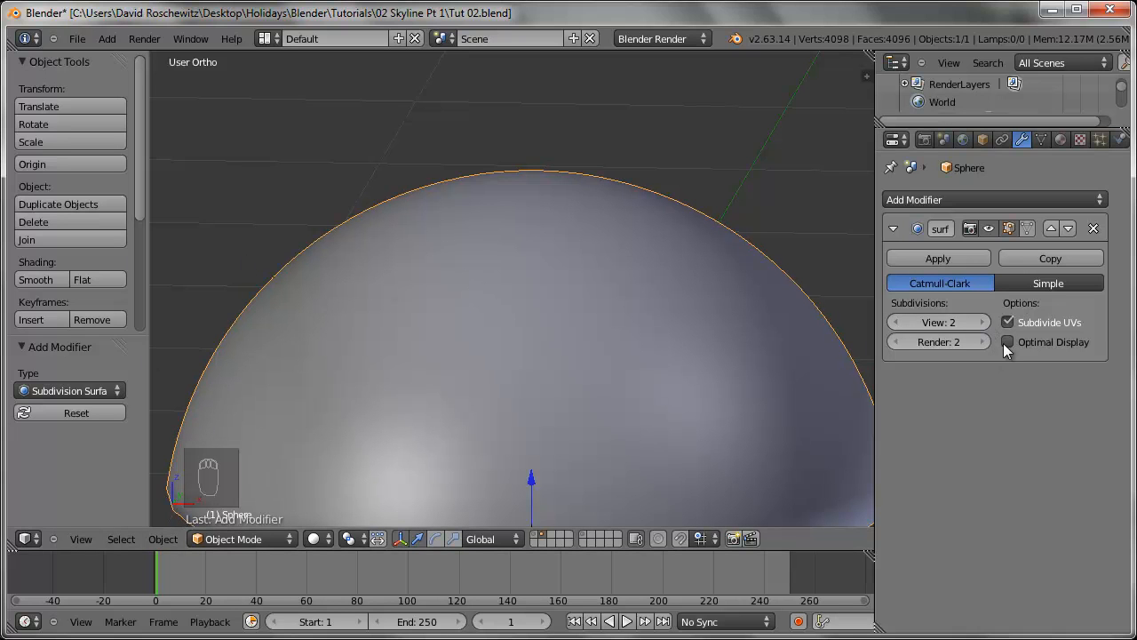
scroll(637, 349, down, 4)
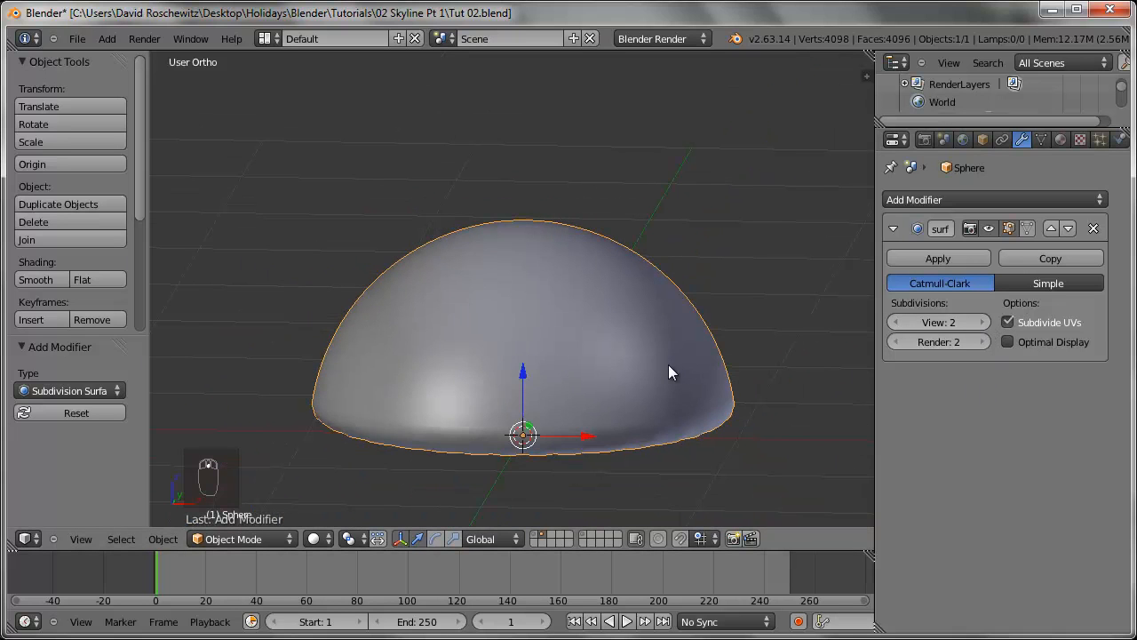
- Compare Simple subdivision with Catmull-Clark on the dome's mesh and leave the modifier on Catmull-Clark
click(1038, 284)
key(Tab)
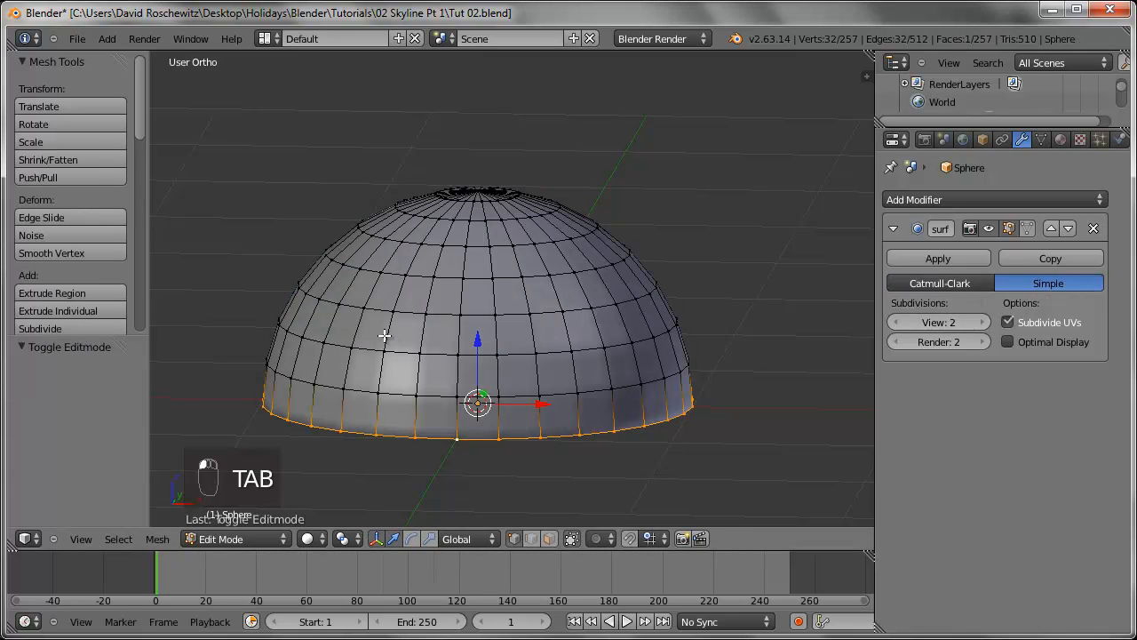
key(Tab)
click(949, 282)
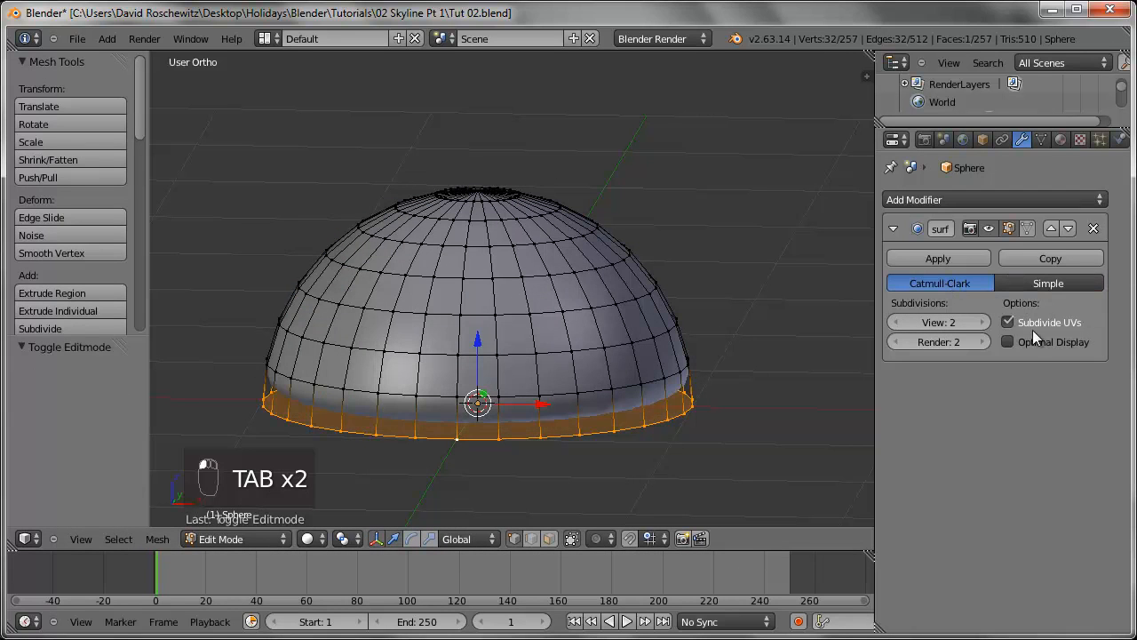
key(Tab)
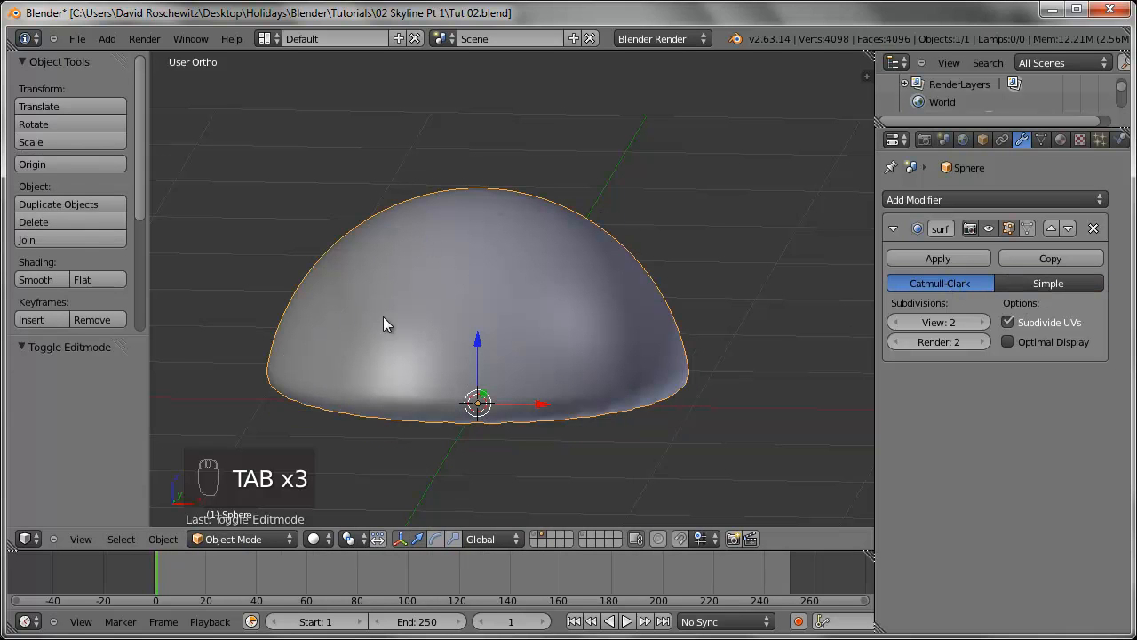
- Add an edge loop around the dome's lowest band and slide it to about -0.87, close to the base edge
key(KP_1)
shift+middle_drag(647, 269, 630, 315)
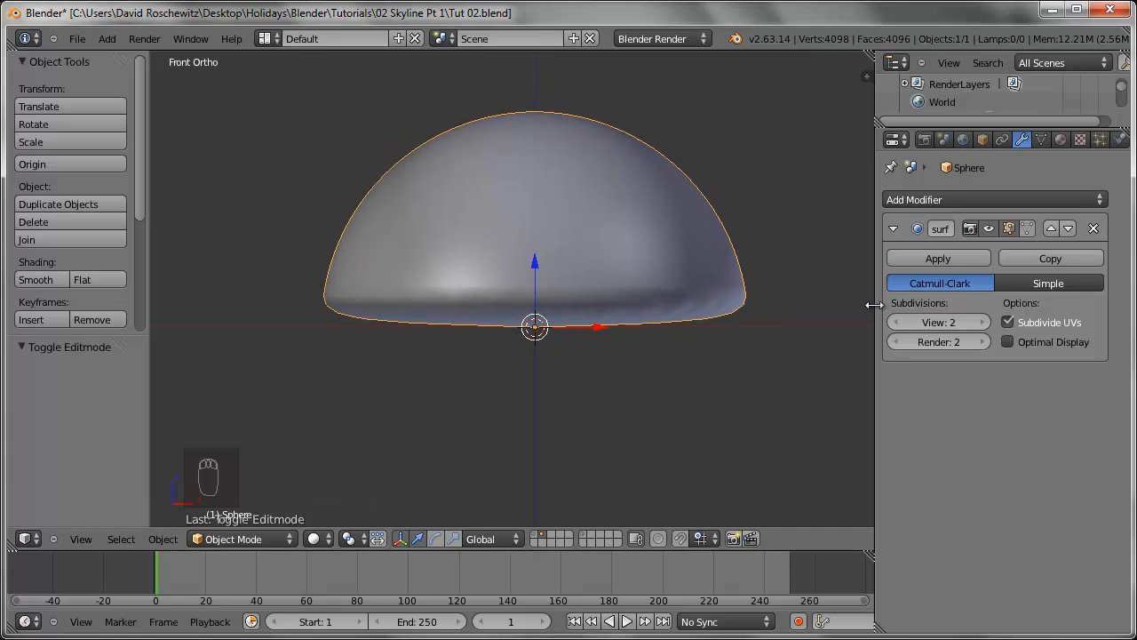
key(Tab)
key(a)
key(a)
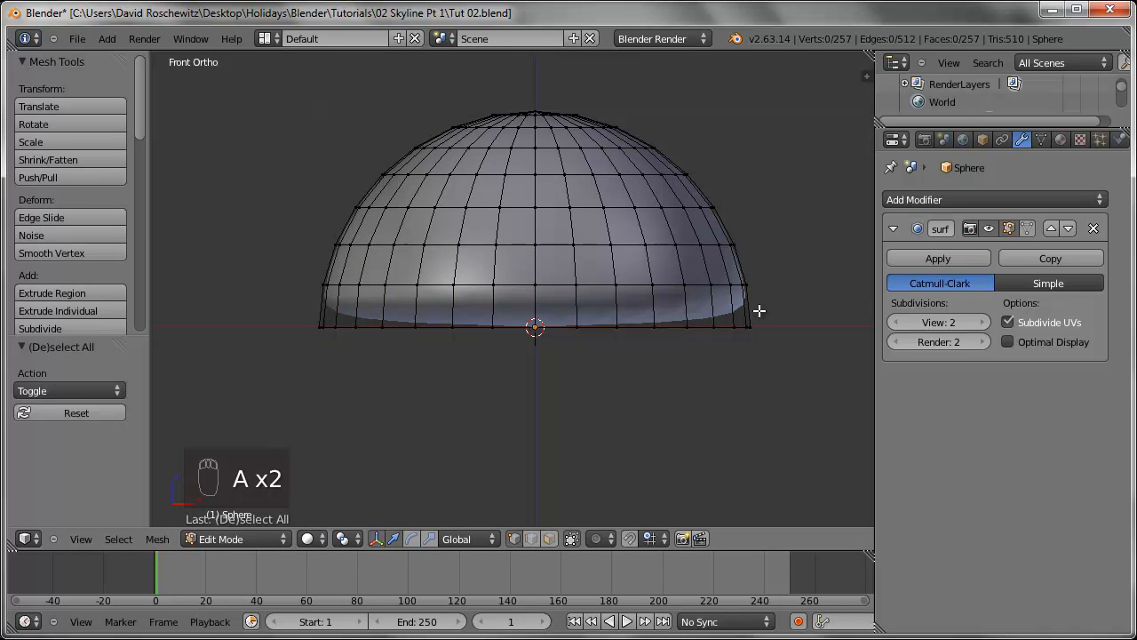
key(ctrl+r)
click(746, 311)
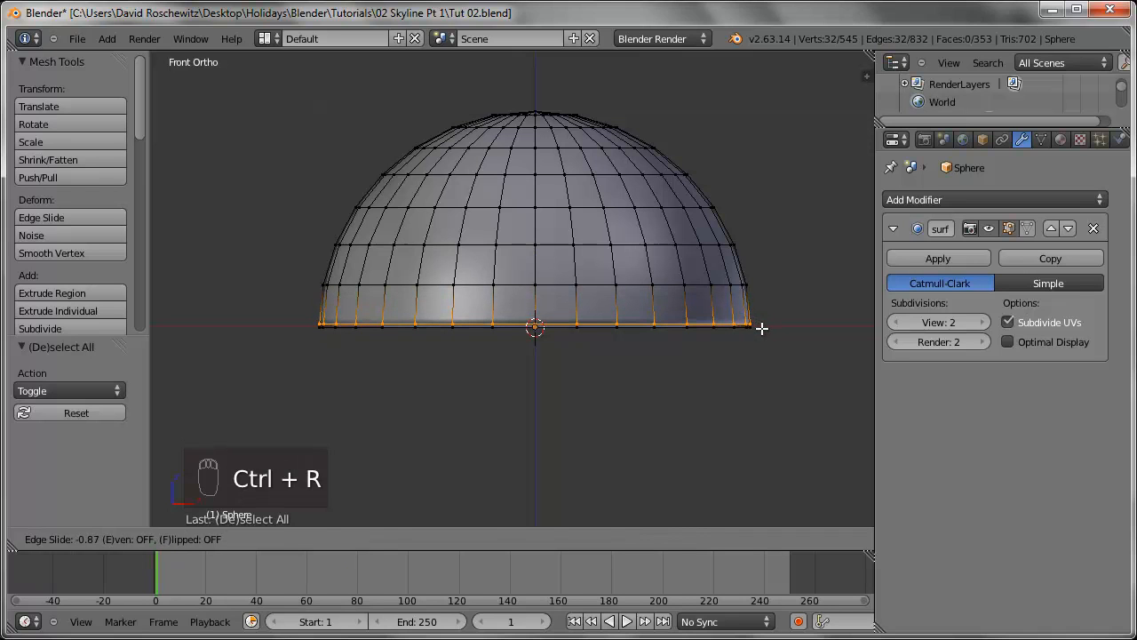
click(761, 328)
key(Tab)
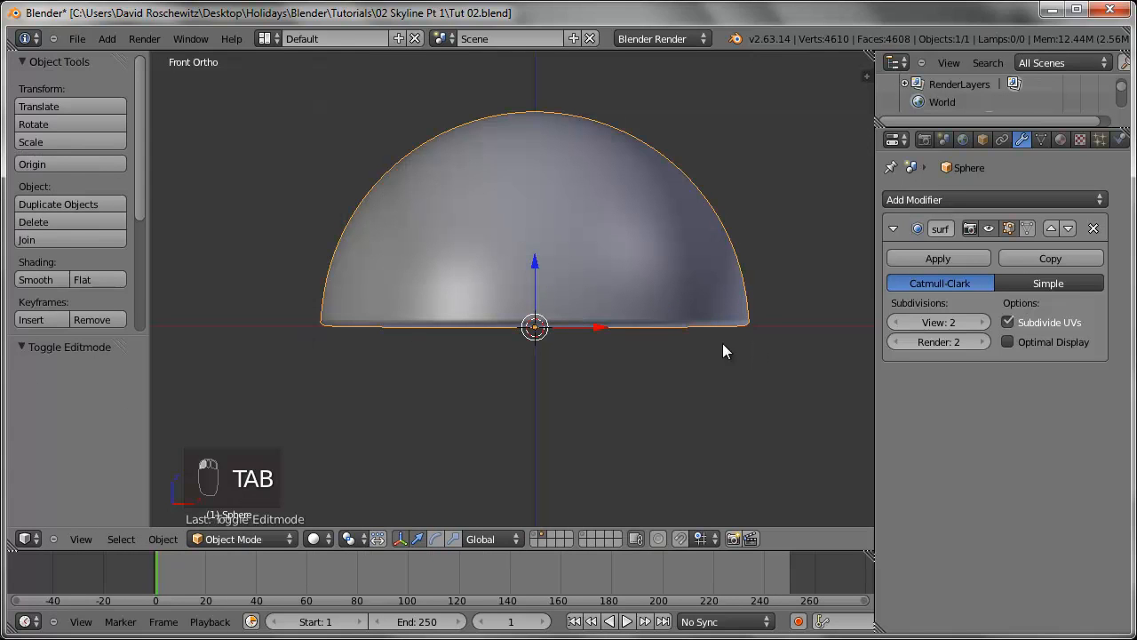
- Inspect the dome's flat underside and its mesh from below
middle_drag(721, 352, 378, 333)
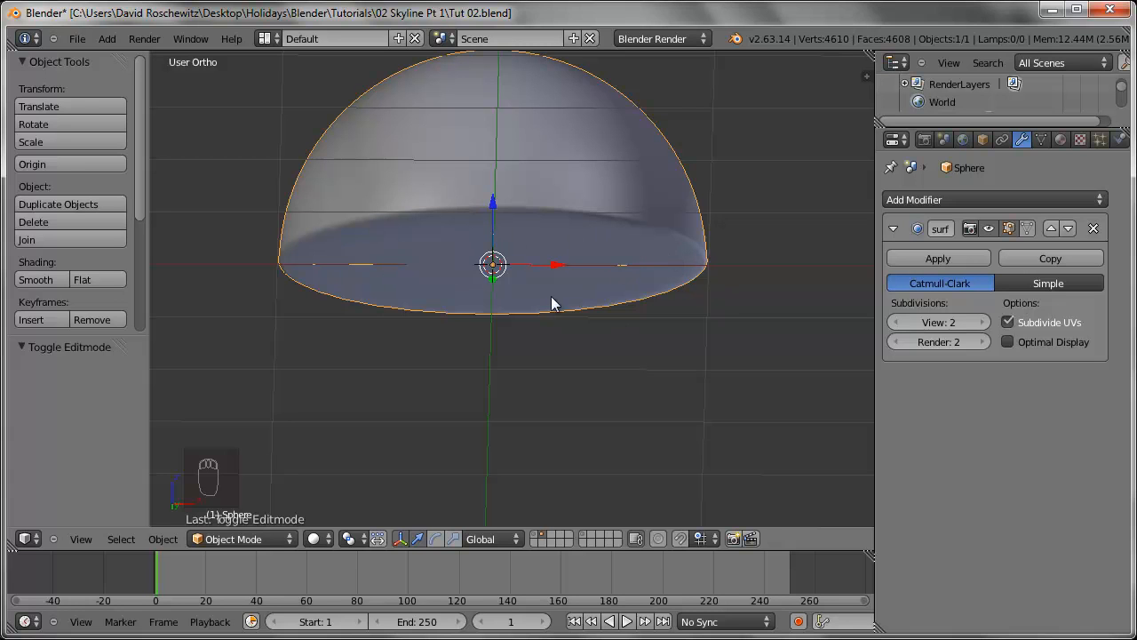
key(Tab)
middle_drag(605, 196, 599, 211)
key(a)
key(a)
key(Tab)
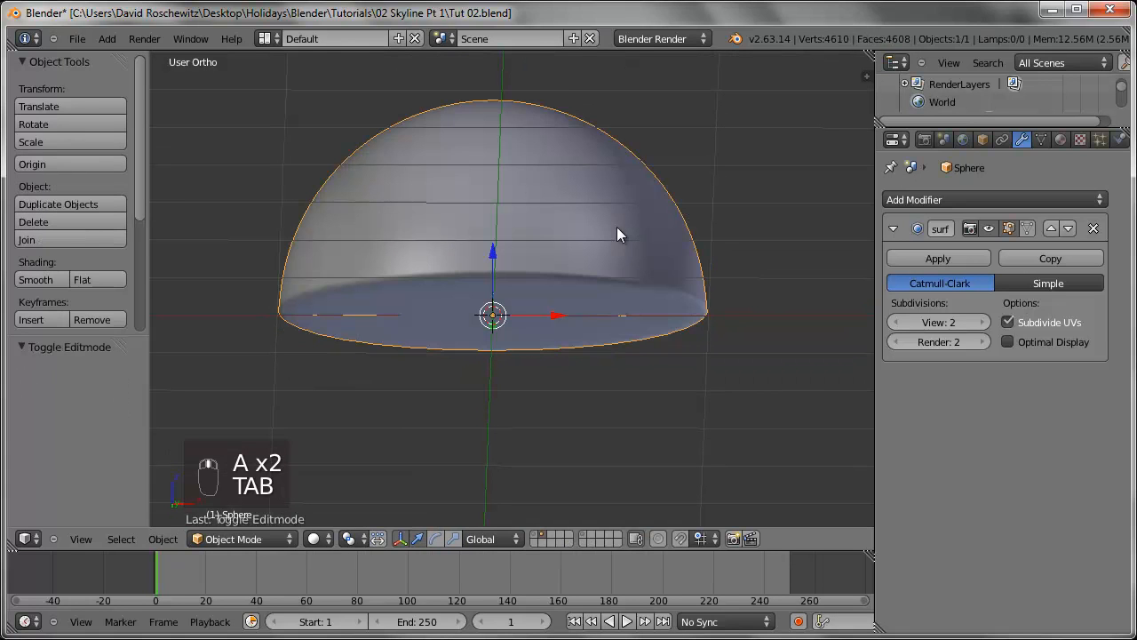
- Add a cube mesh at the dome's centre and show the scene as wireframe from the front
middle_drag(811, 271, 642, 219)
key(shift+a)
mouse_move(551, 318)
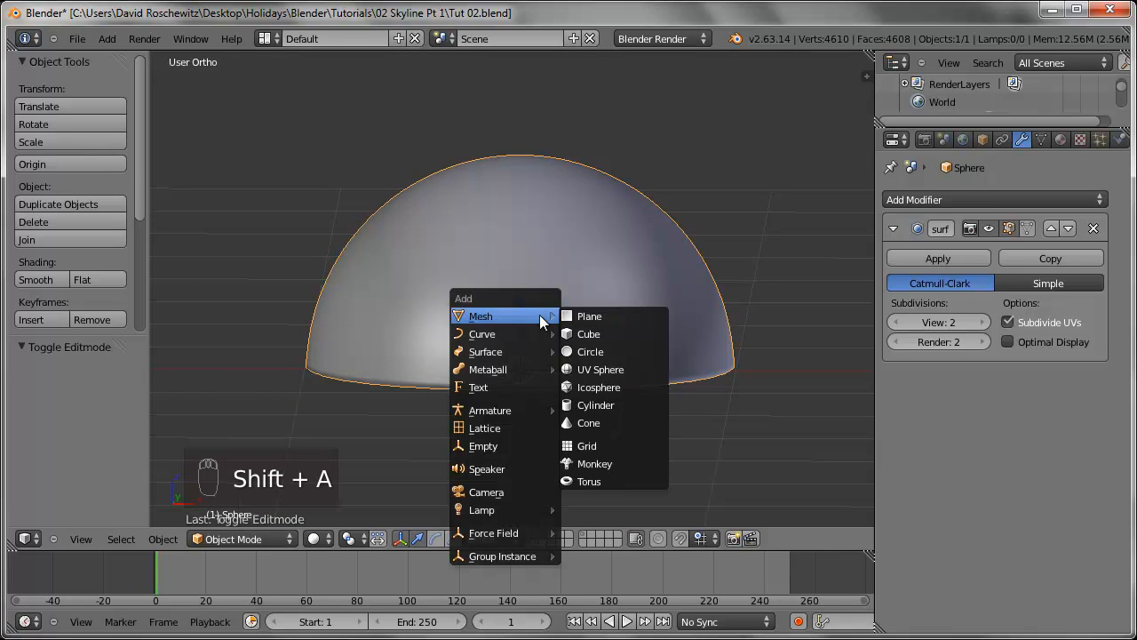
click(603, 335)
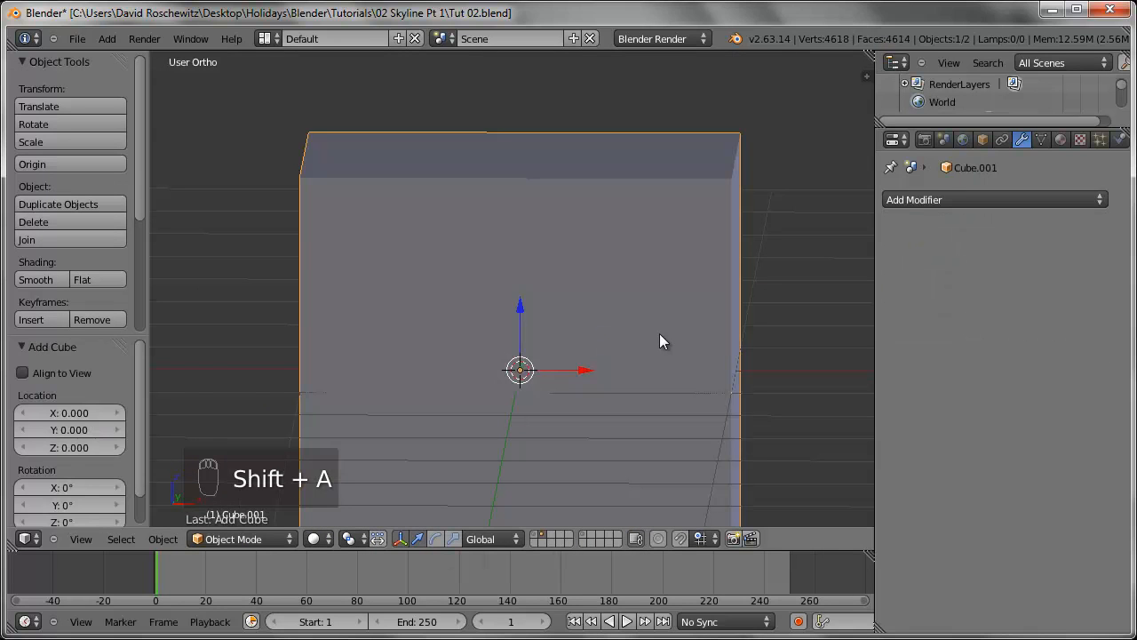
key(KP_1)
scroll(477, 232, down, 2)
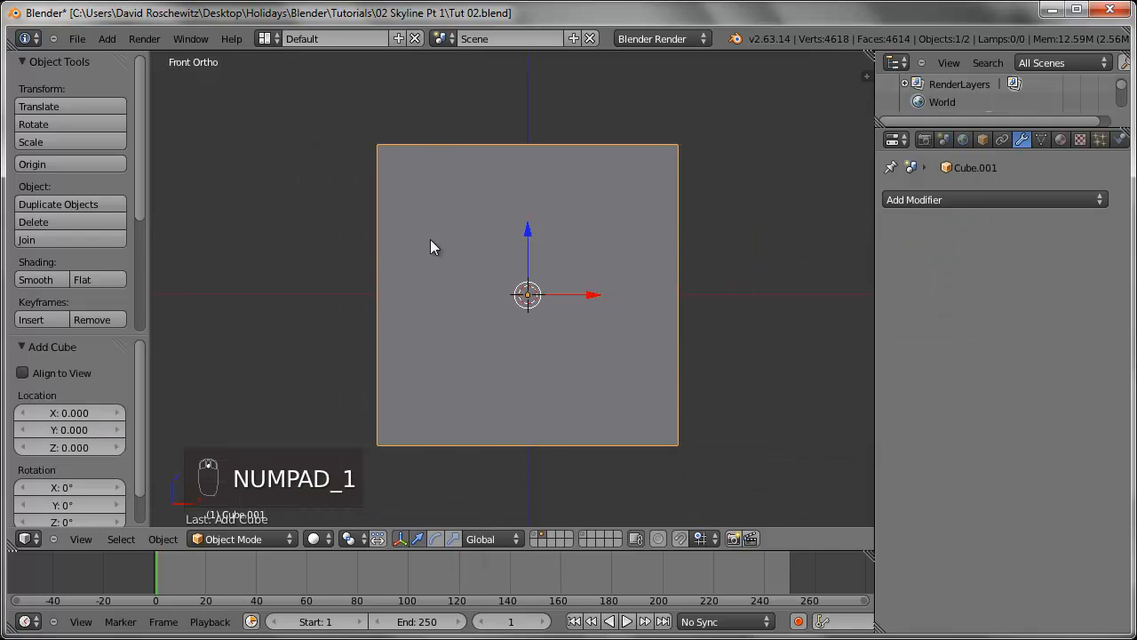
key(z)
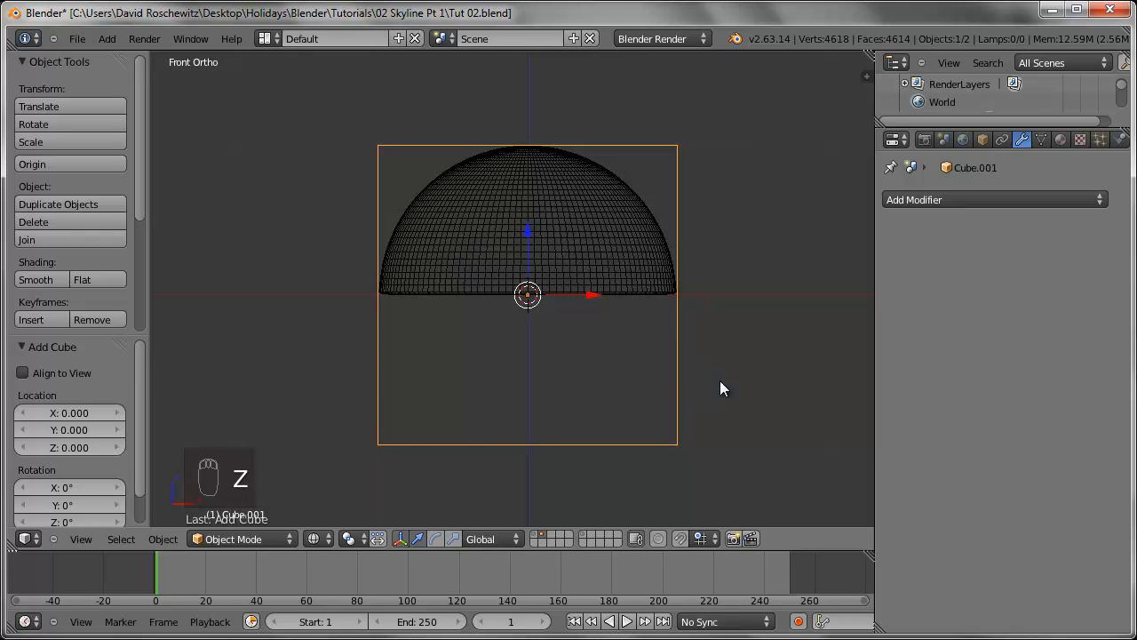
- Scale the cube uniformly by about 1.695 and flatten it along Z by a factor of about 0.453
key(s)
click(863, 406)
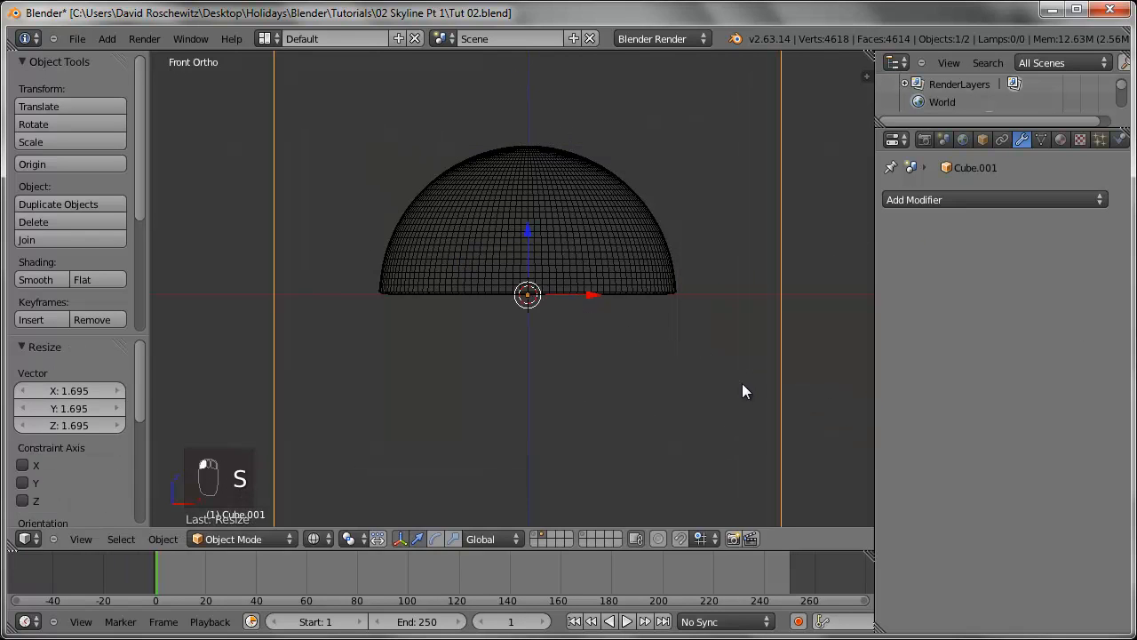
key(ctrl+z)
key(s)
middle_click(769, 373)
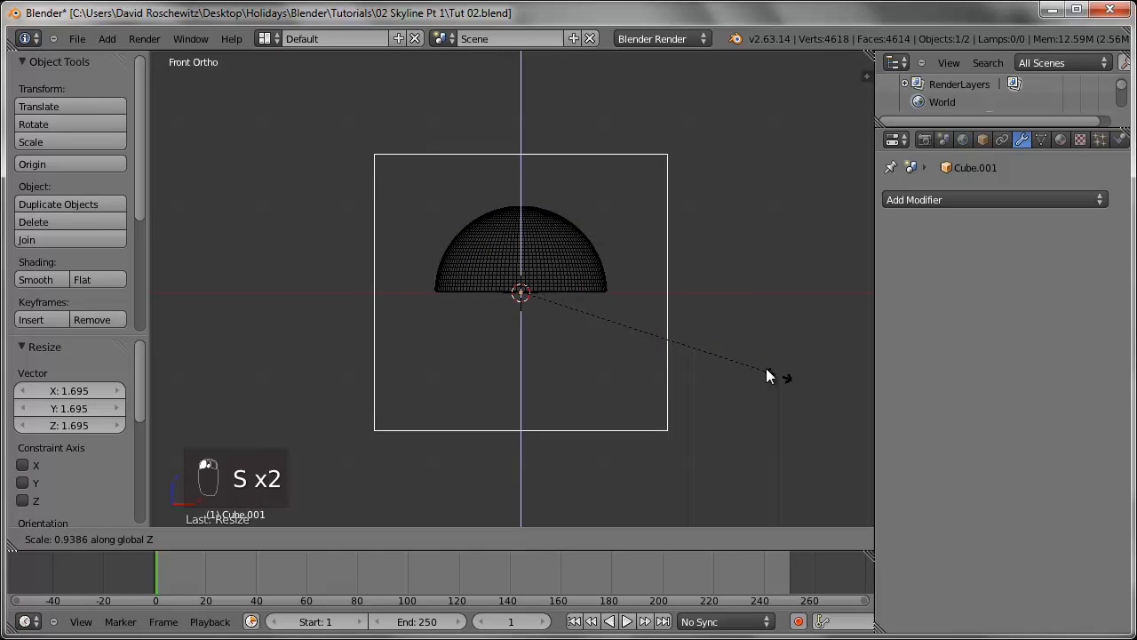
click(646, 330)
- Move the flattened cube down along Z by about 0.717 to sit beneath the dome
key(g)
middle_click(657, 361)
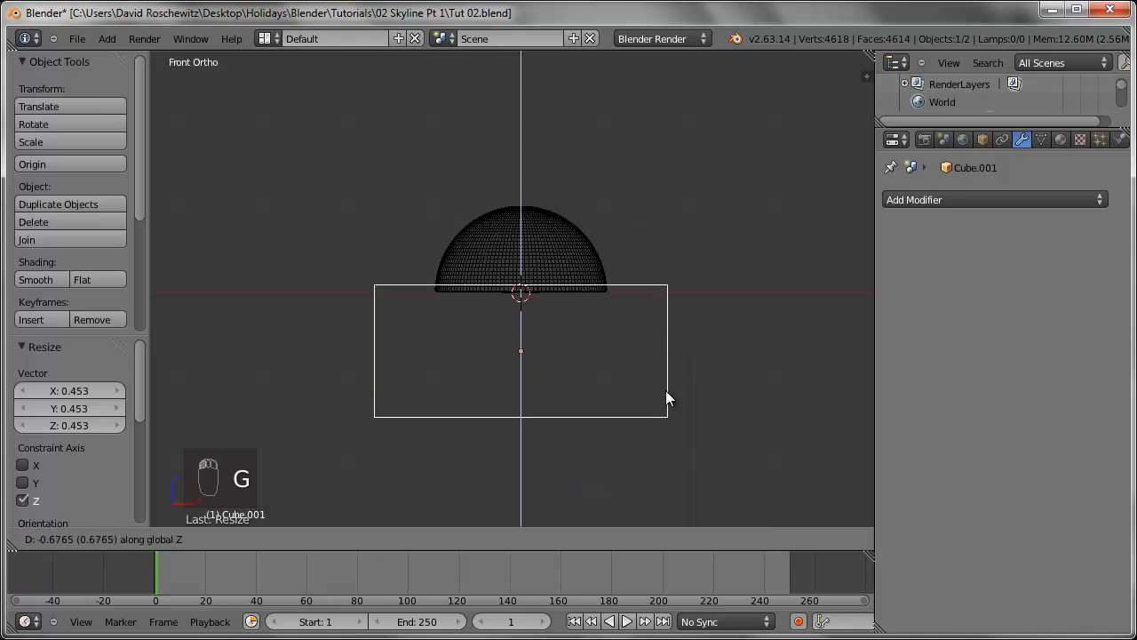
click(665, 392)
ctrl+scroll(629, 306, up, 6)
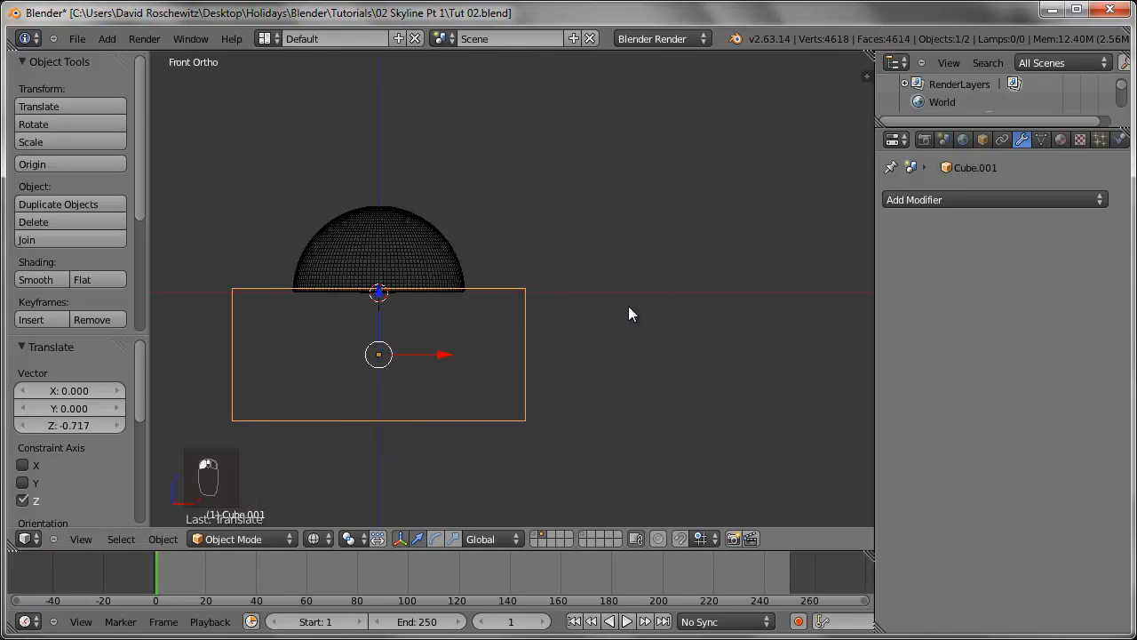
ctrl+scroll(620, 303, down, 6)
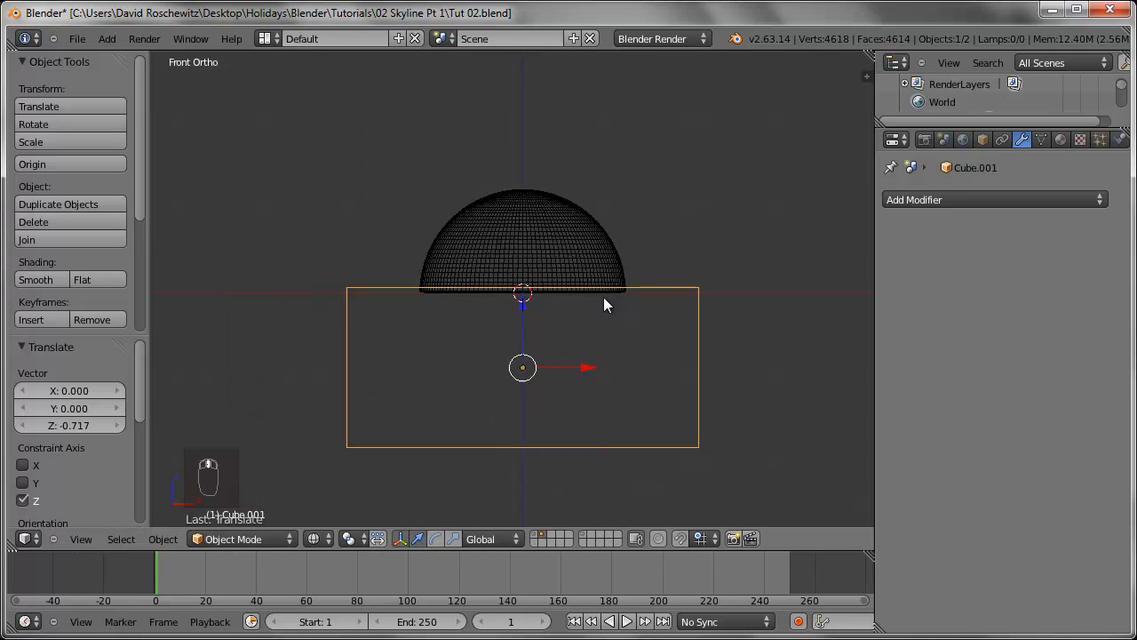
- Lower the cube by about 0.02 more along Z to bring its upper face close to the dome's base
scroll(604, 302, up, 5)
scroll(642, 334, up, 2)
ctrl+scroll(577, 329, up, 6)
scroll(662, 316, up, 4)
key(g)
key(z)
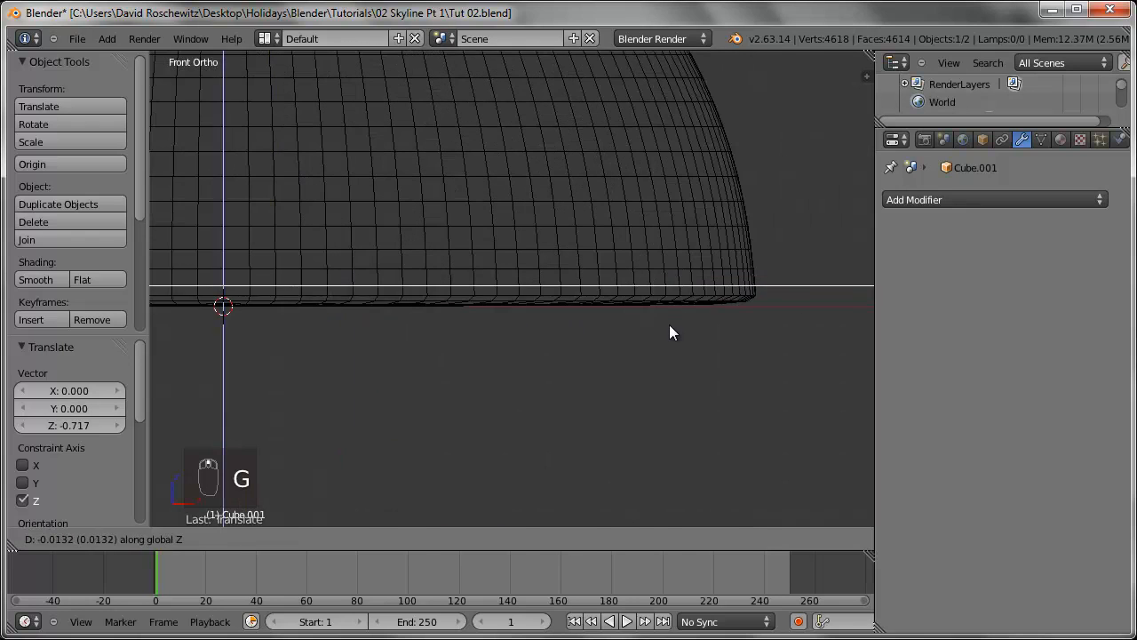
click(669, 325)
scroll(669, 326, down, 4)
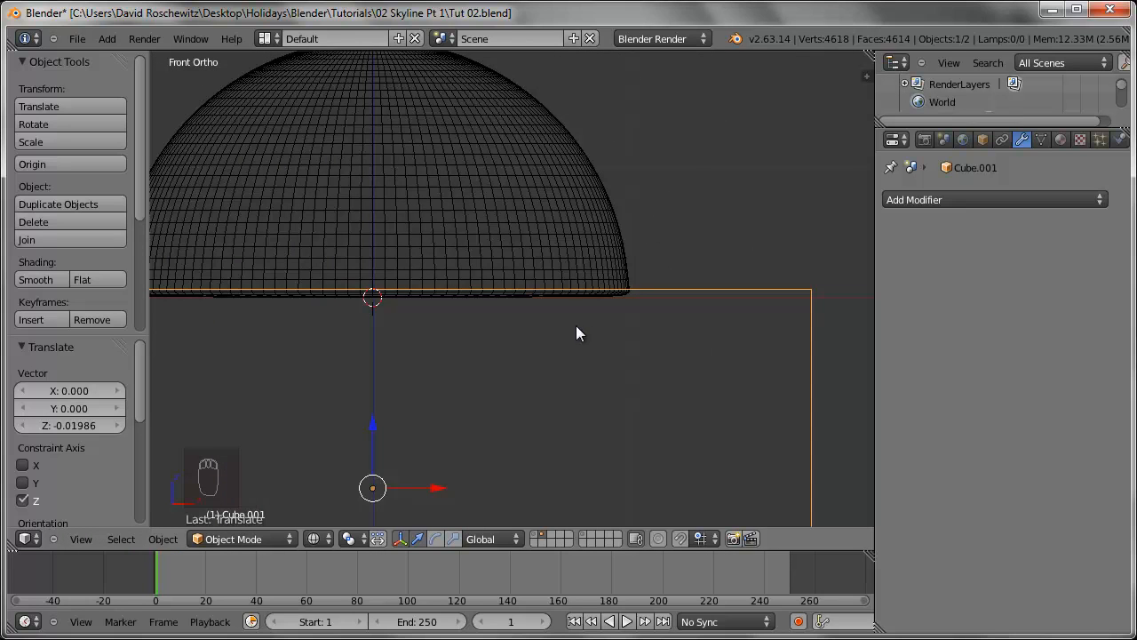
- Raise the cube's four bottom vertices along Z by about 0.31 and return to solid shading in Object Mode
scroll(578, 333, down, 4)
key(Tab)
key(a)
key(a)
scroll(550, 331, down, 1)
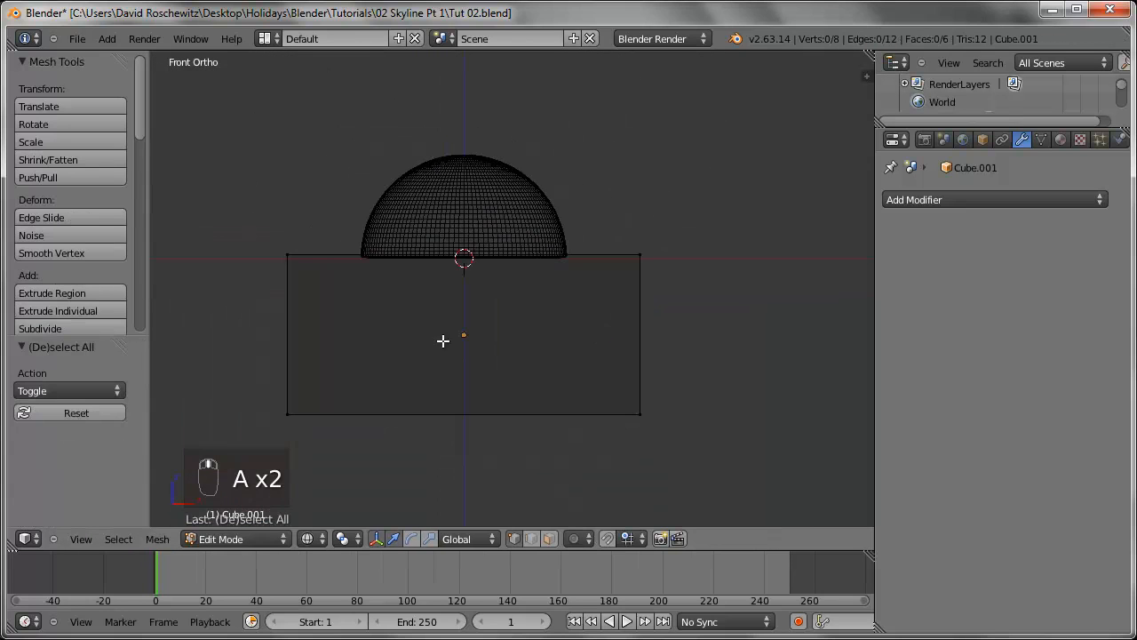
key(b)
drag(239, 369, 693, 457)
key(g)
key(z)
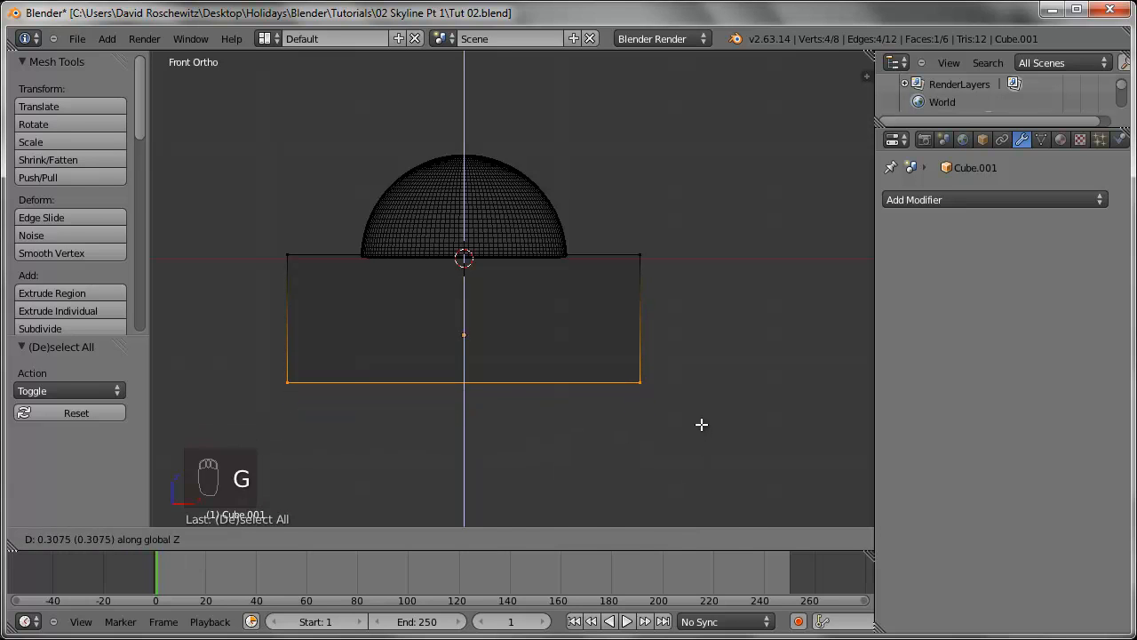
click(701, 424)
key(Tab)
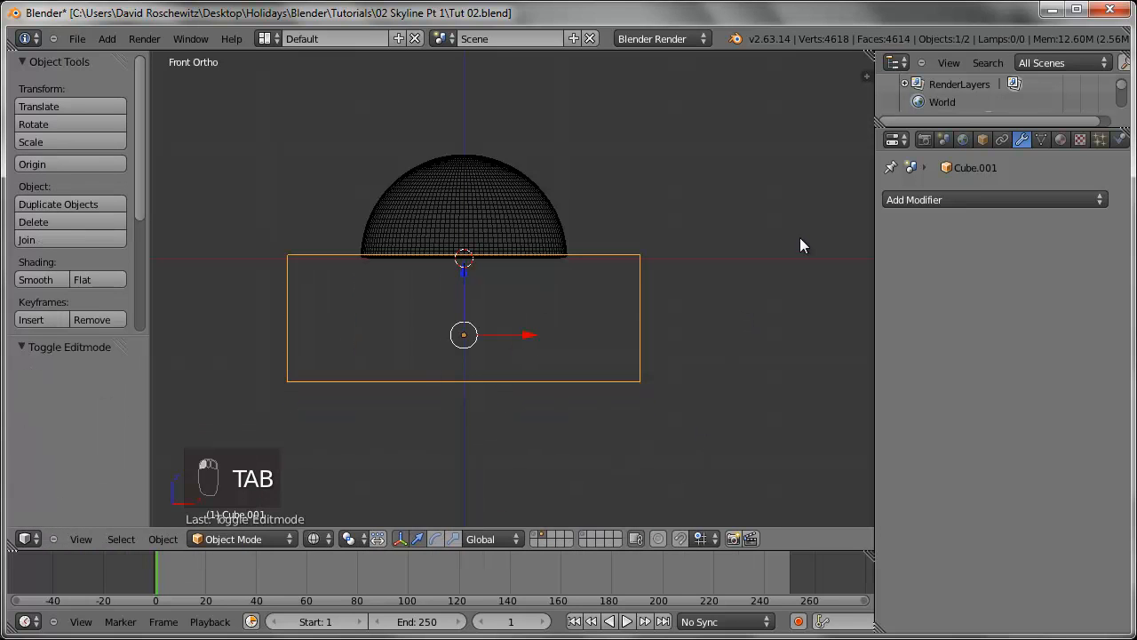
middle_drag(734, 243, 713, 261)
key(z)
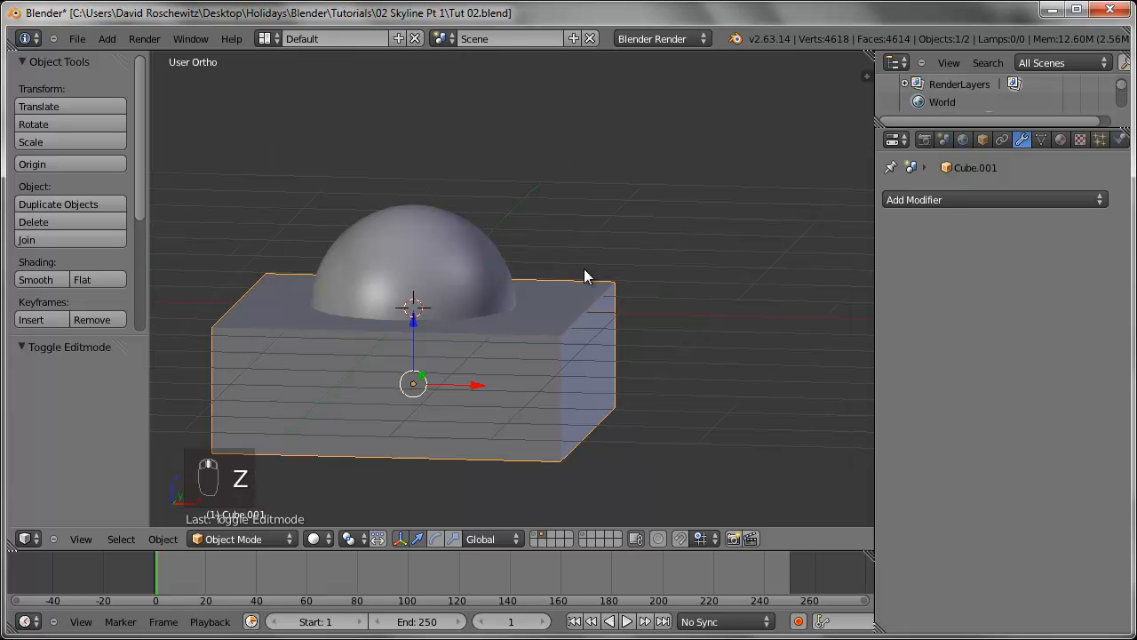
- Try joining the box to the dome as one object, inspect the combined shape, and undo the join
shift+right_click(519, 313)
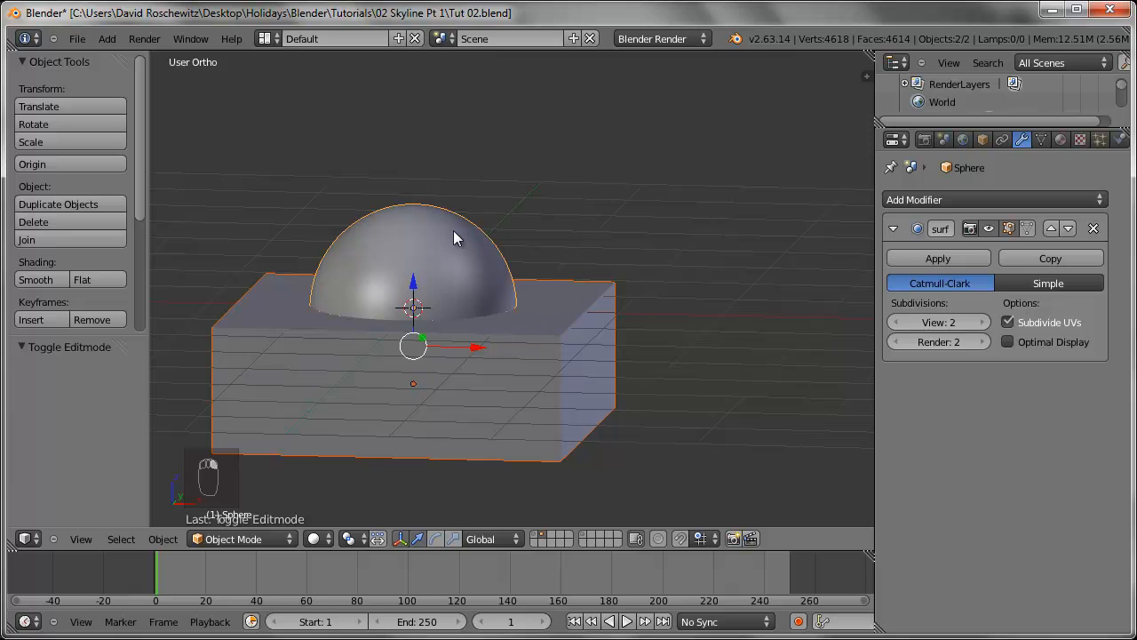
key(ctrl+j)
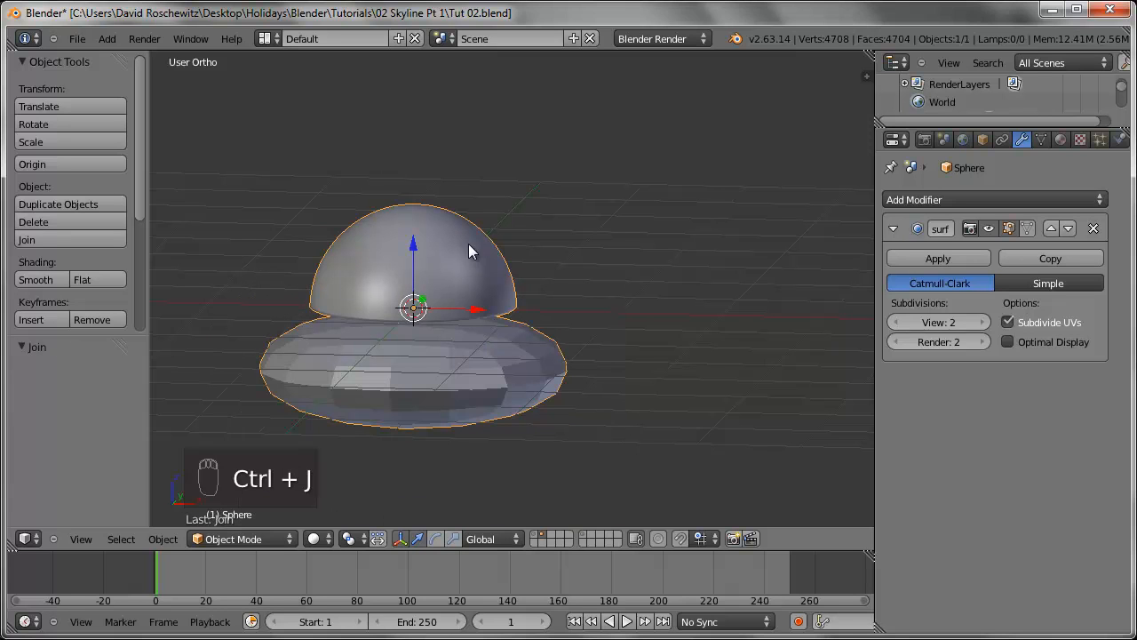
shift+middle_drag(492, 350, 602, 330)
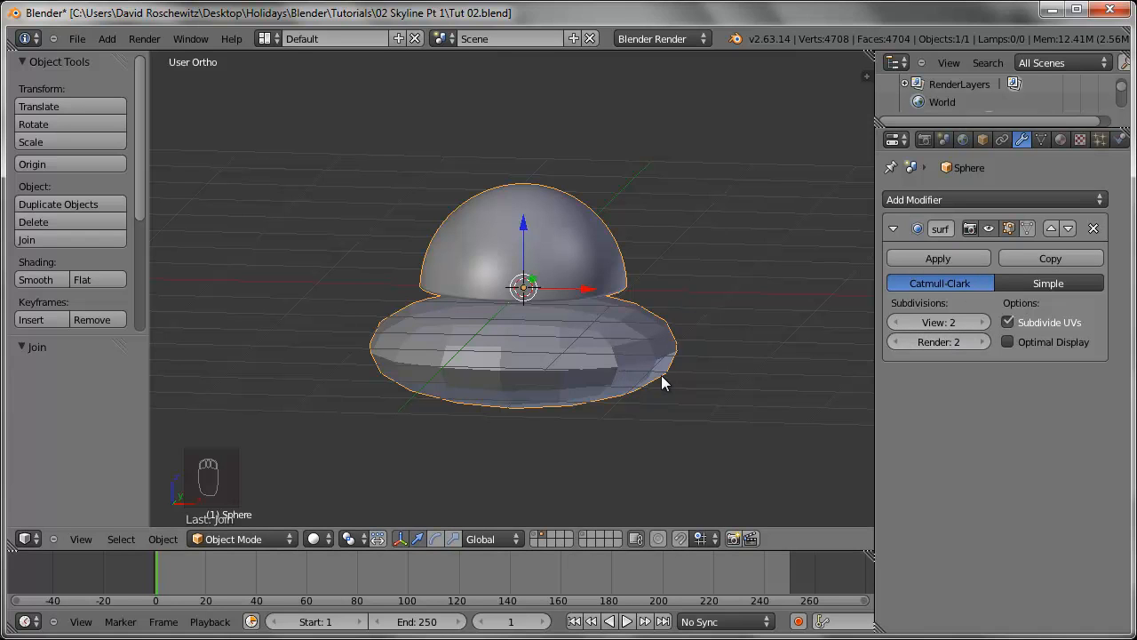
scroll(626, 380, up, 1)
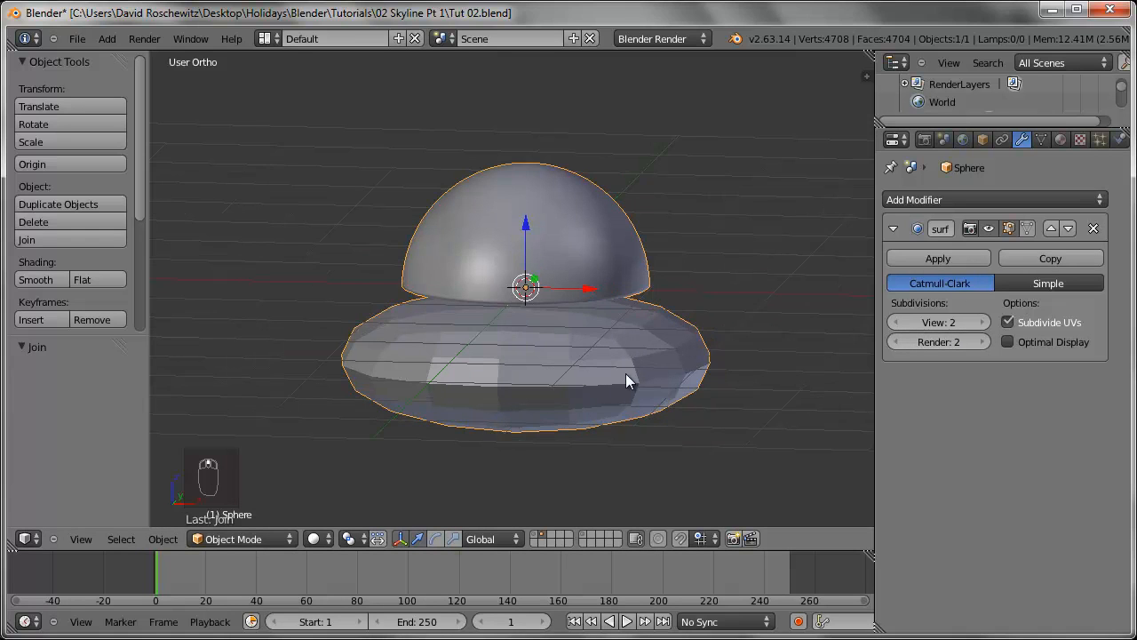
scroll(626, 374, up, 1)
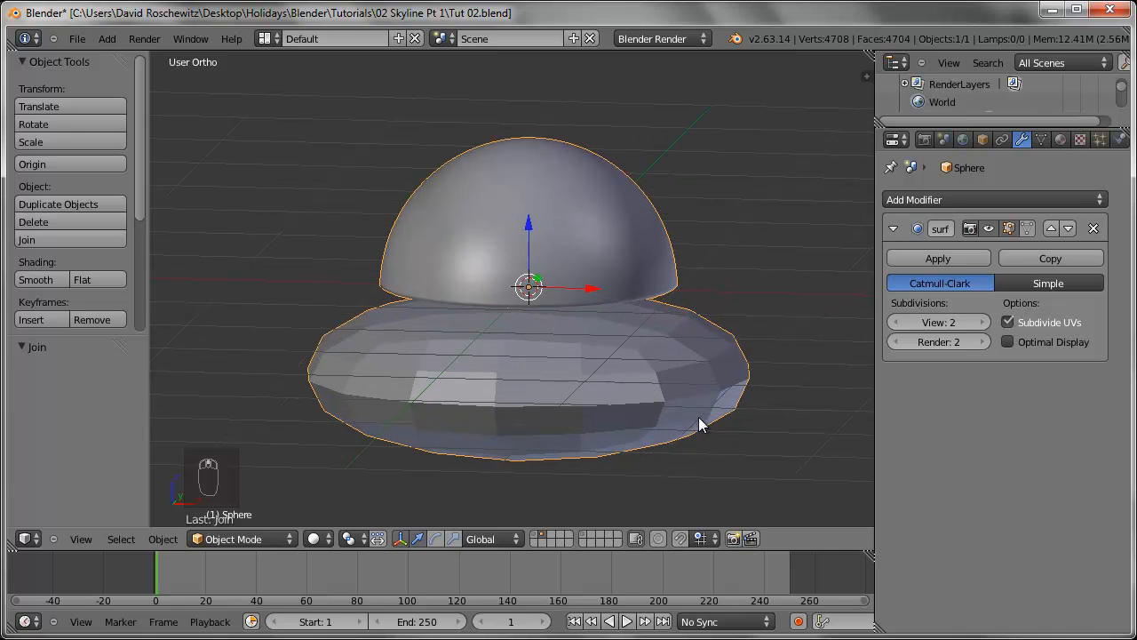
middle_drag(748, 406, 666, 314)
key(ctrl+z)
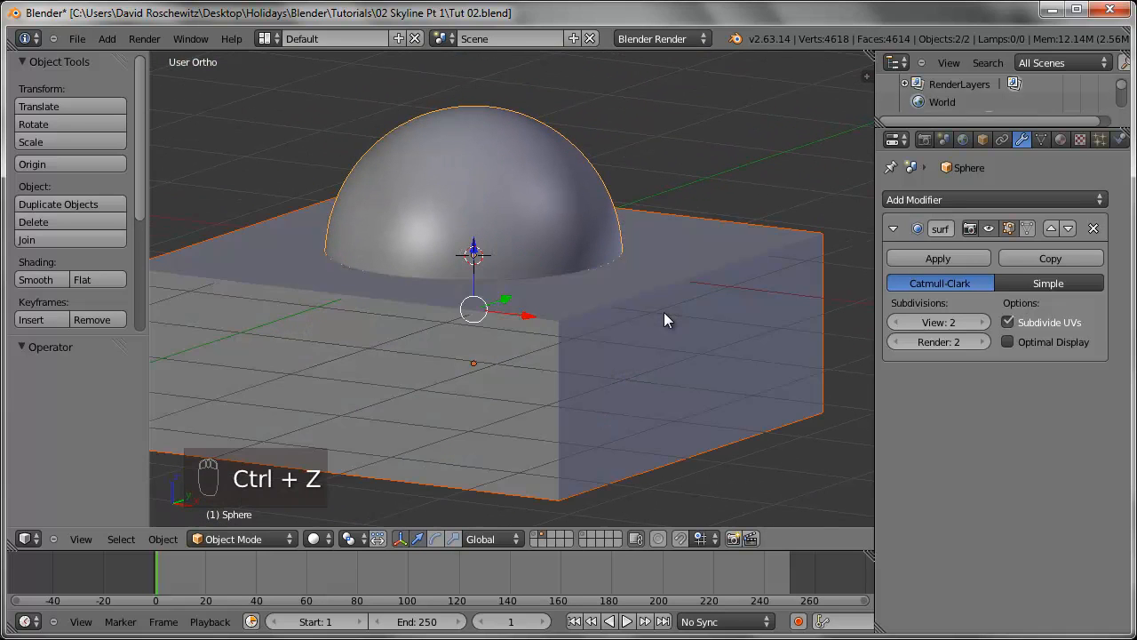
- Apply the dome's Catmull-Clark subdivision modifier and inspect its resulting mesh in Edit Mode
scroll(664, 312, down, 2)
right_click(623, 322)
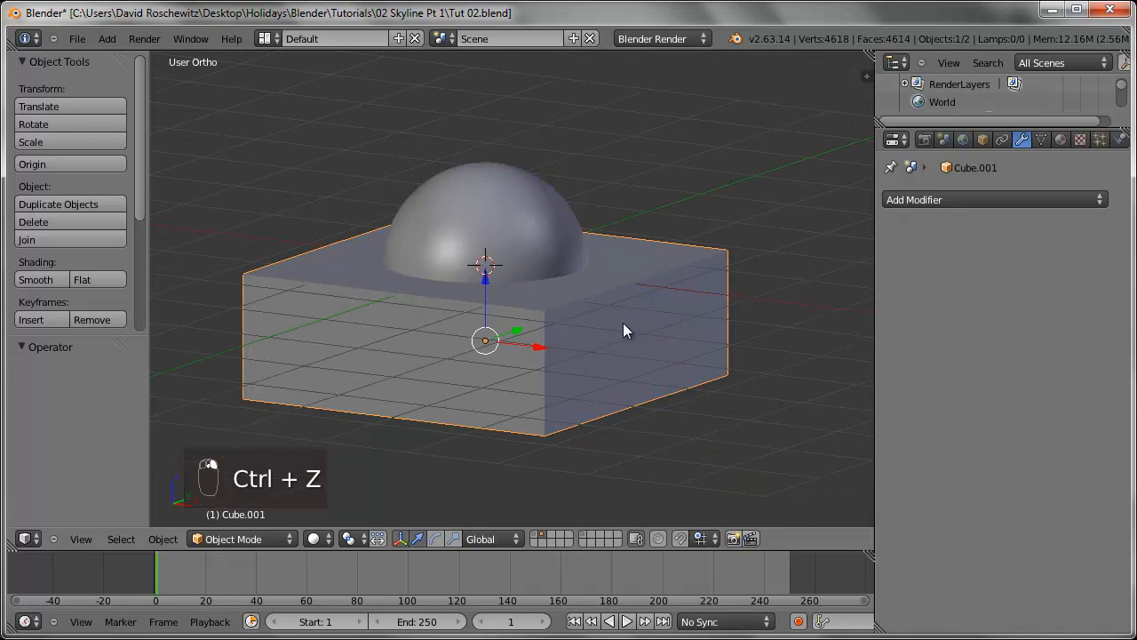
right_click(552, 240)
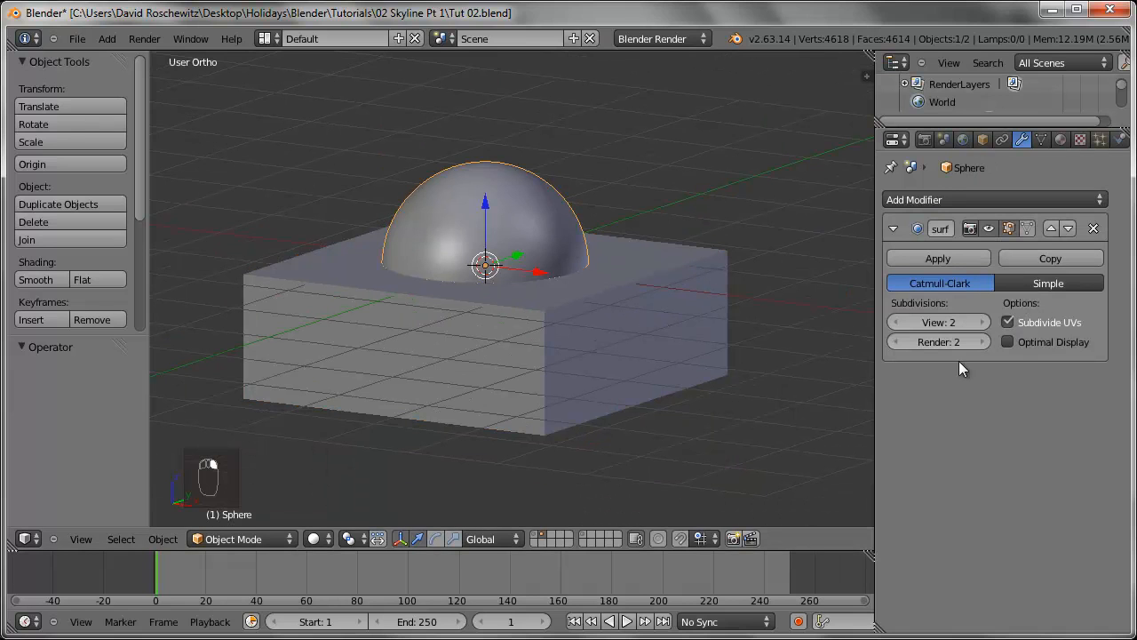
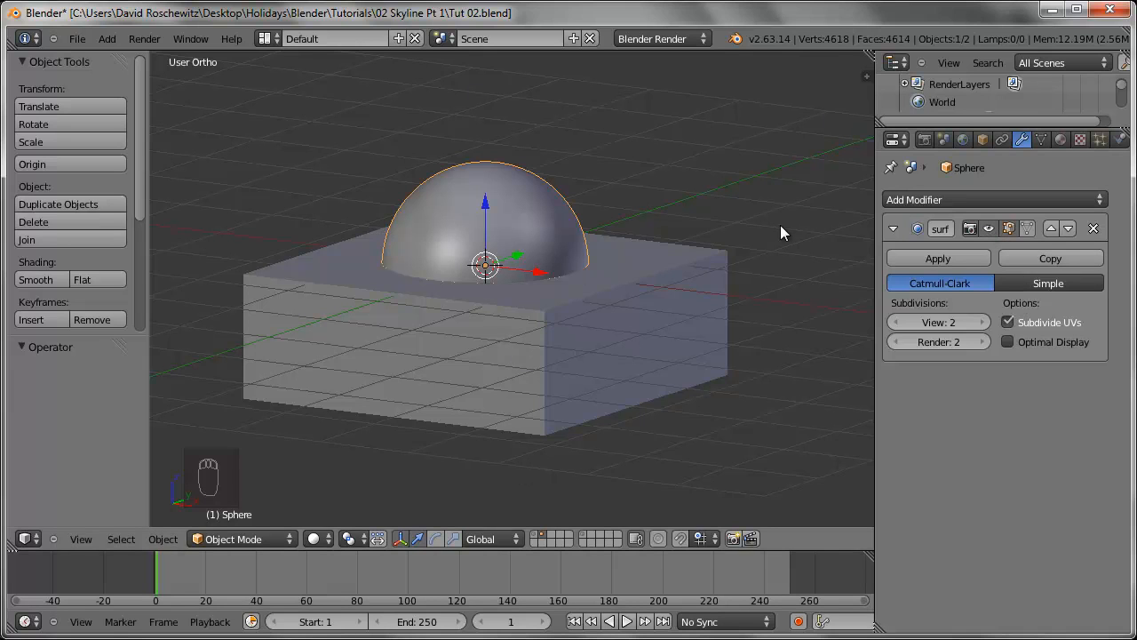
click(938, 259)
key(Tab)
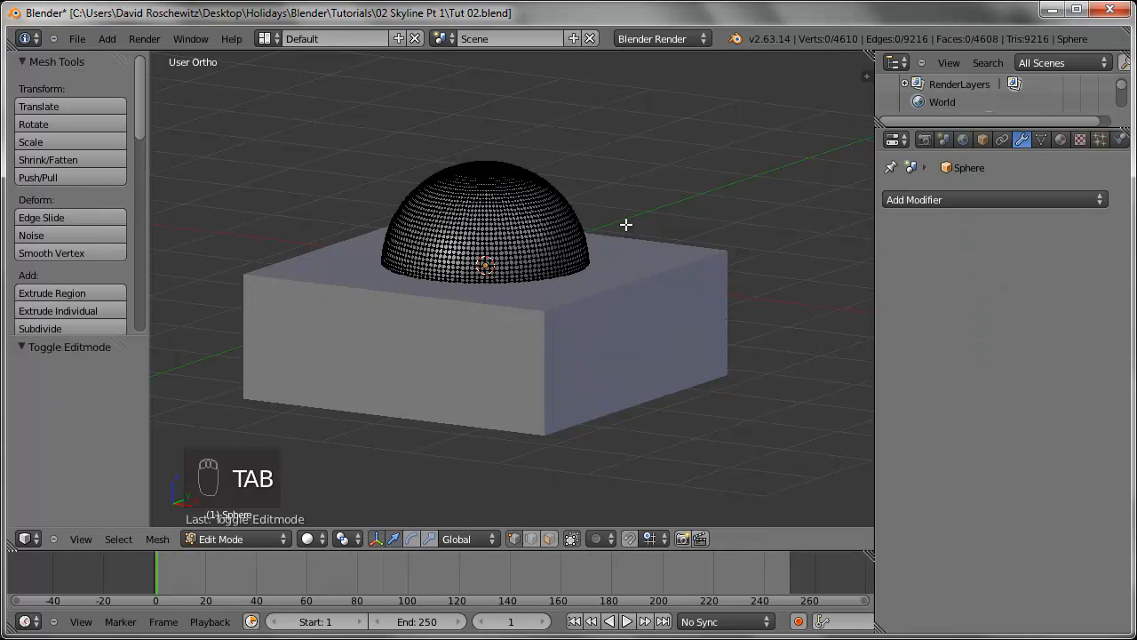
key(Tab)
key(Tab)
- Join the box to the dome as one object and try moving the combined shape
right_click(551, 290)
shift+right_click(540, 244)
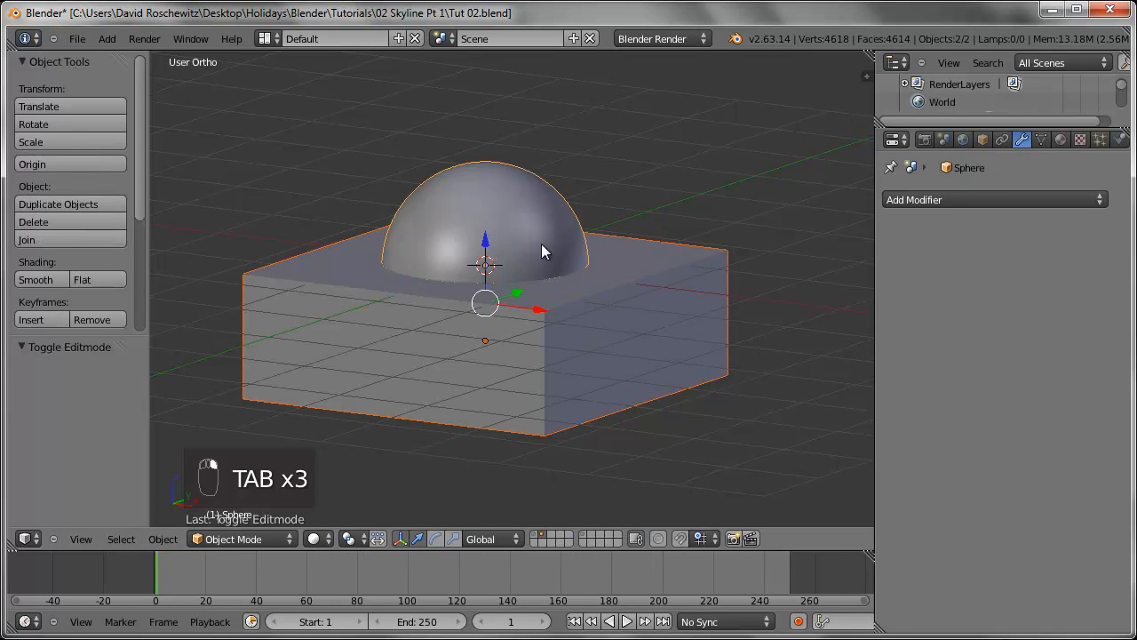
key(ctrl+j)
key(g)
key(z)
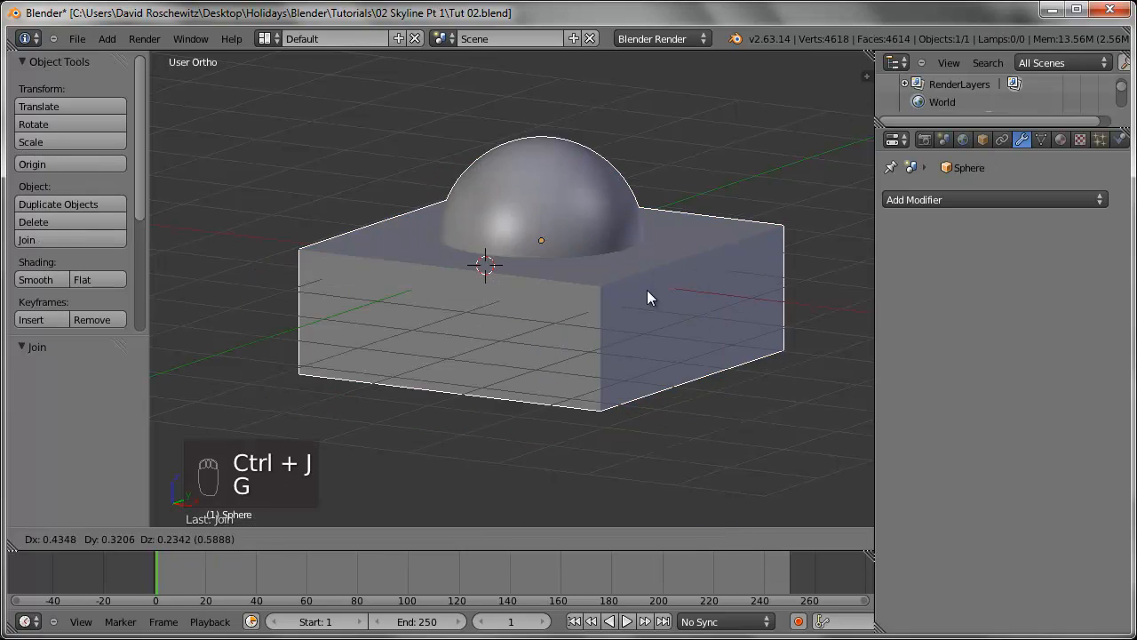
click(626, 284)
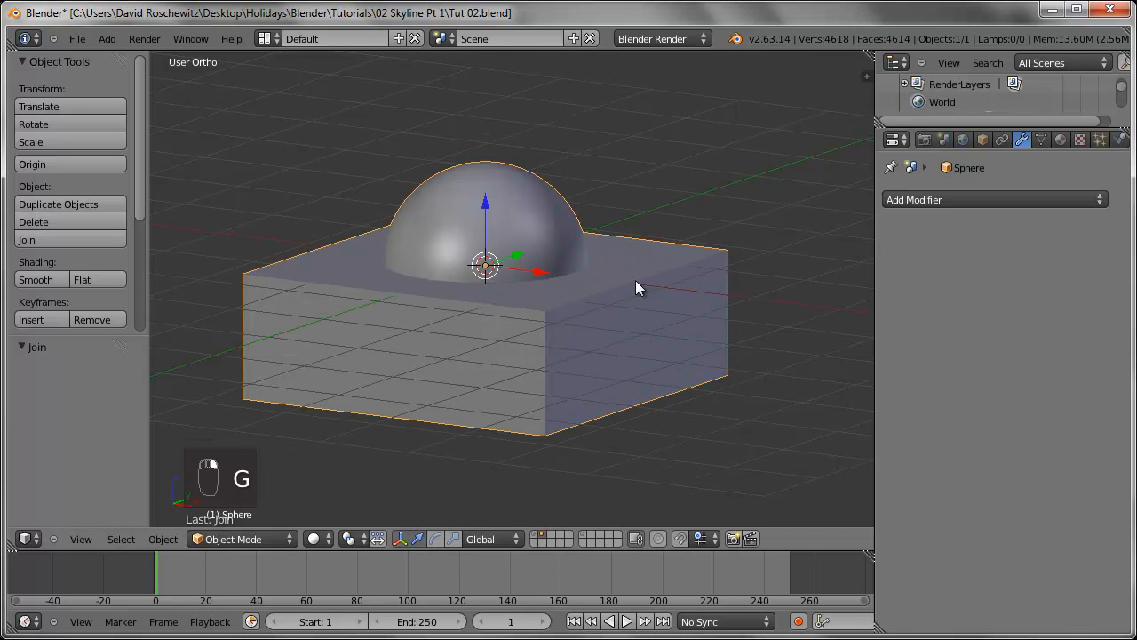
- Inspect the combined dome and box from below and the side, and delete the object
scroll(677, 316, down, 2)
middle_drag(570, 298, 499, 271)
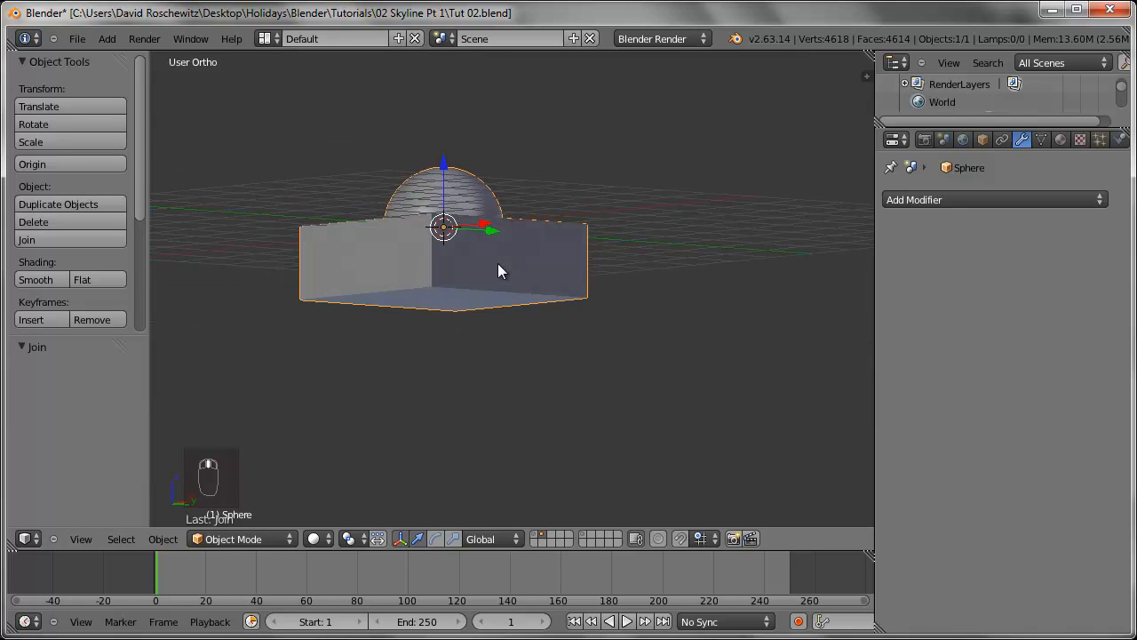
middle_drag(514, 219, 511, 269)
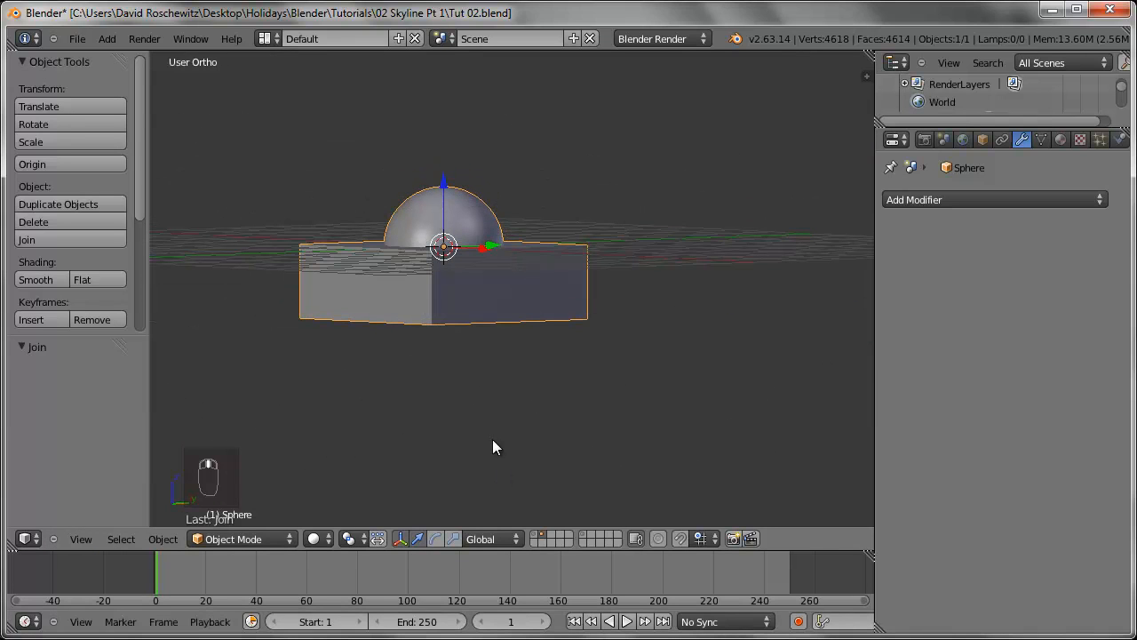
key(Delete)
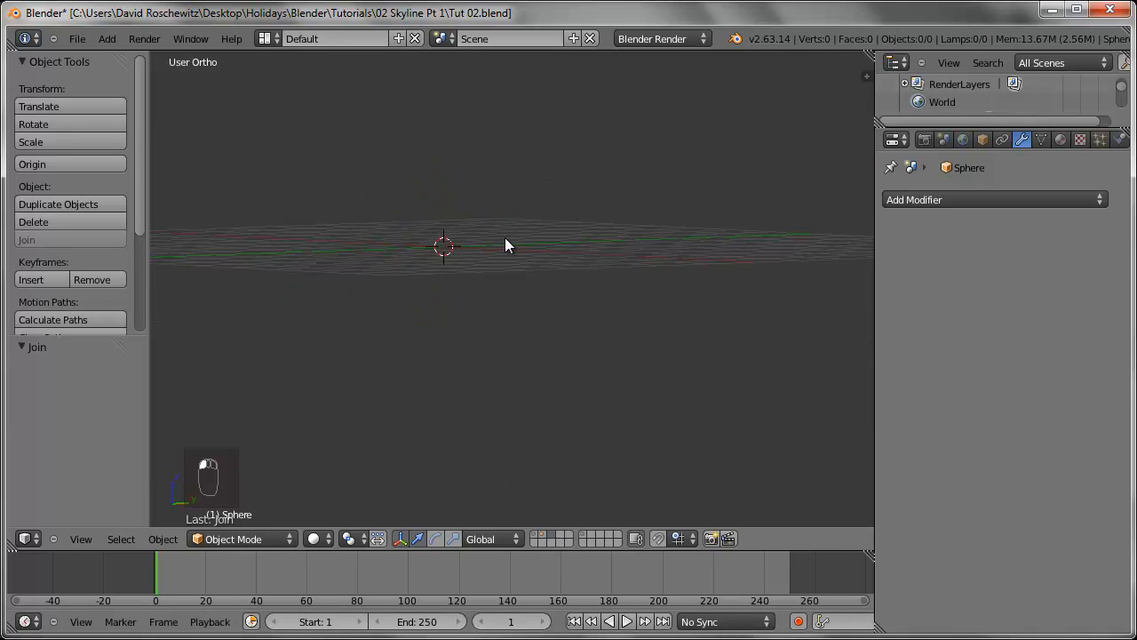
- Add a mesh circle with 32 vertices and a radius of 1.000 at the 3D cursor
middle_drag(477, 228, 515, 285)
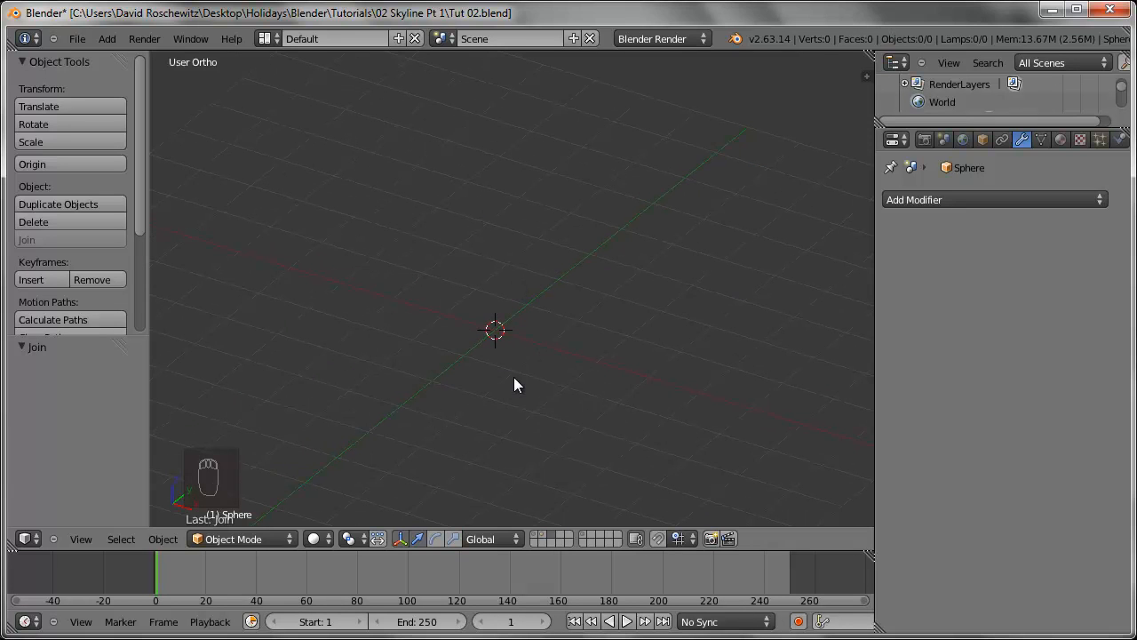
key(shift+a)
mouse_move(516, 383)
click(613, 407)
scroll(540, 376, up, 6)
shift+middle_drag(567, 423, 604, 344)
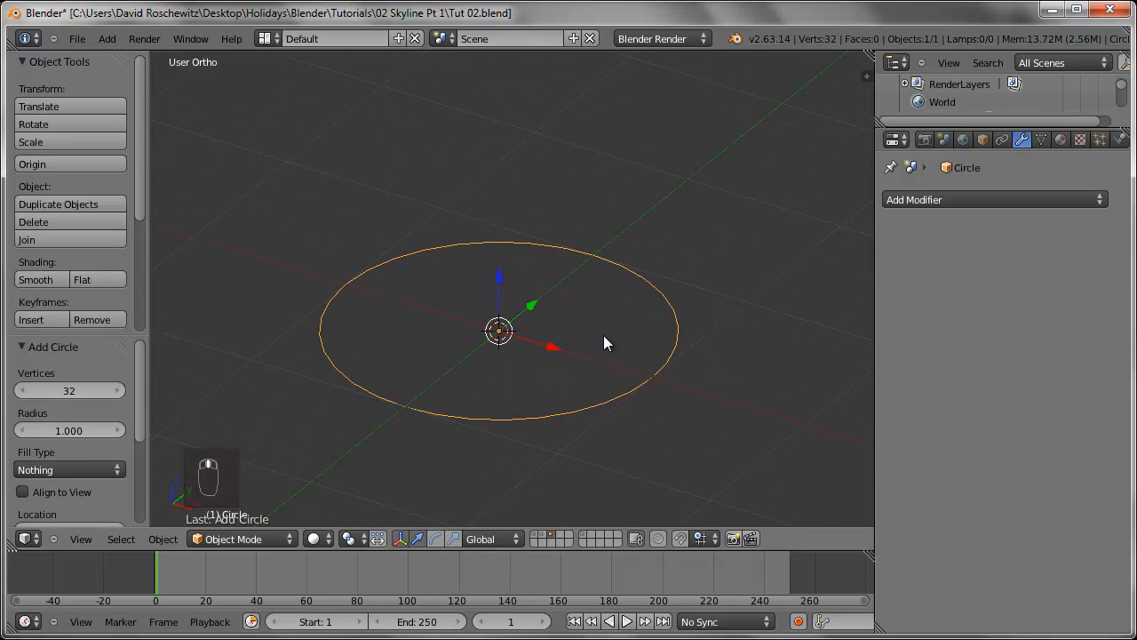
- Fill the circle with a single face in Edit Mode and select the whole disc
key(Tab)
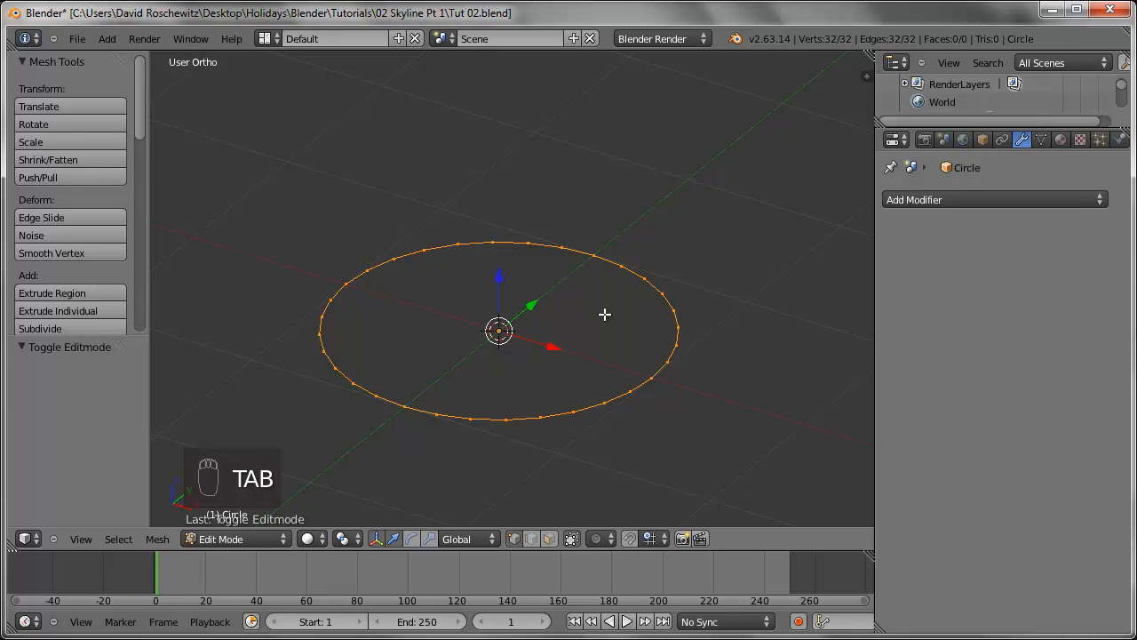
key(f)
key(a)
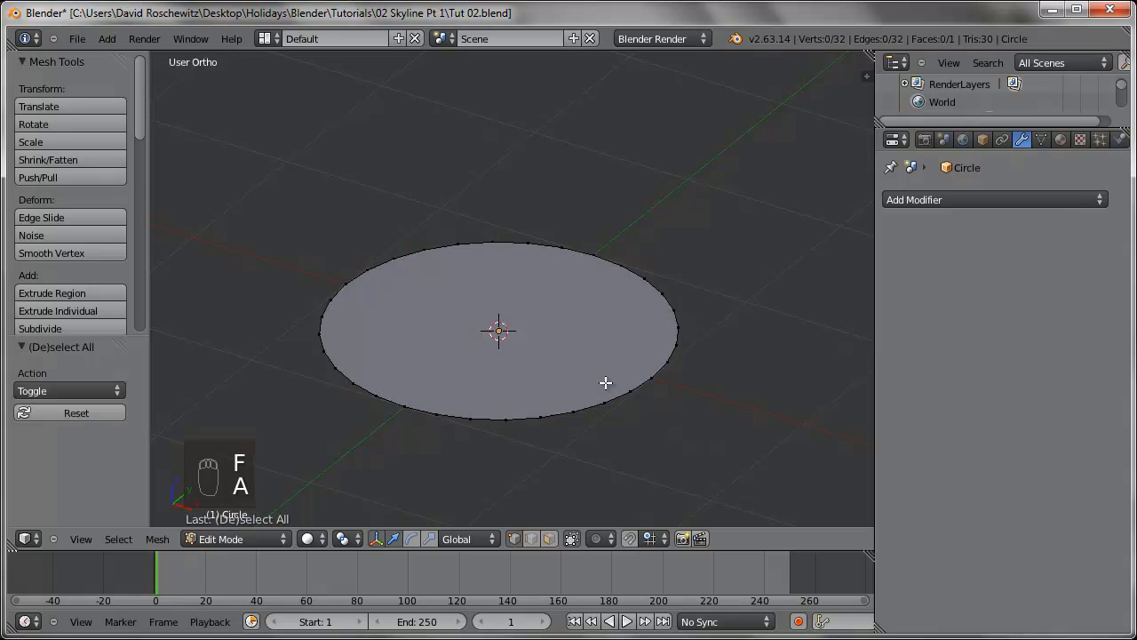
key(a)
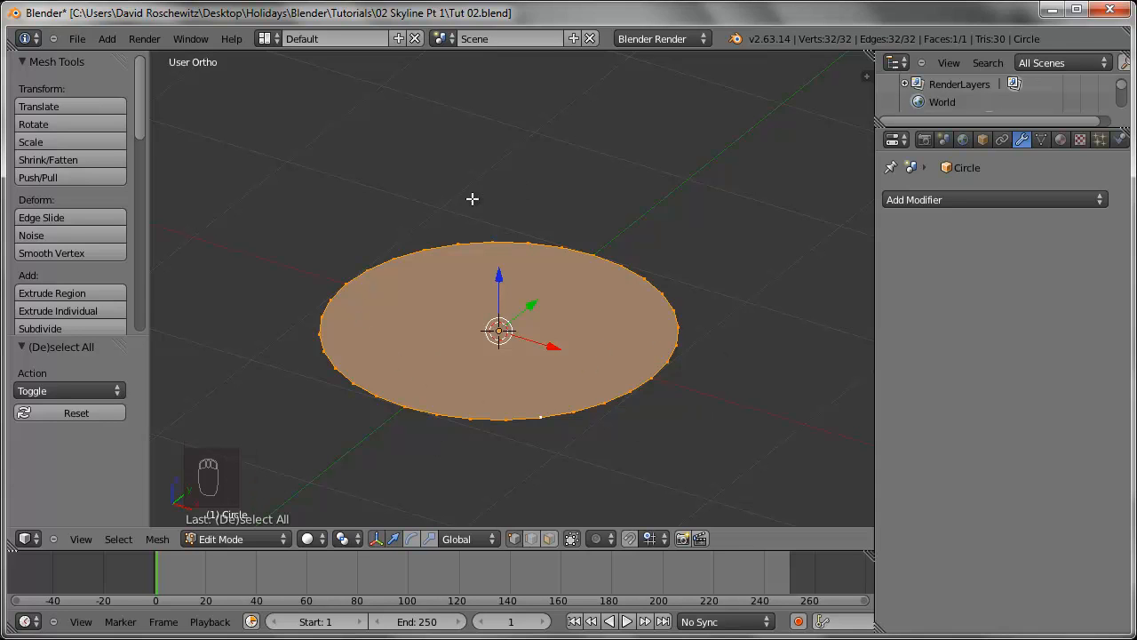
- Extrude the disc upward about 0.922 along Z and delete only the upper cap face
key(e)
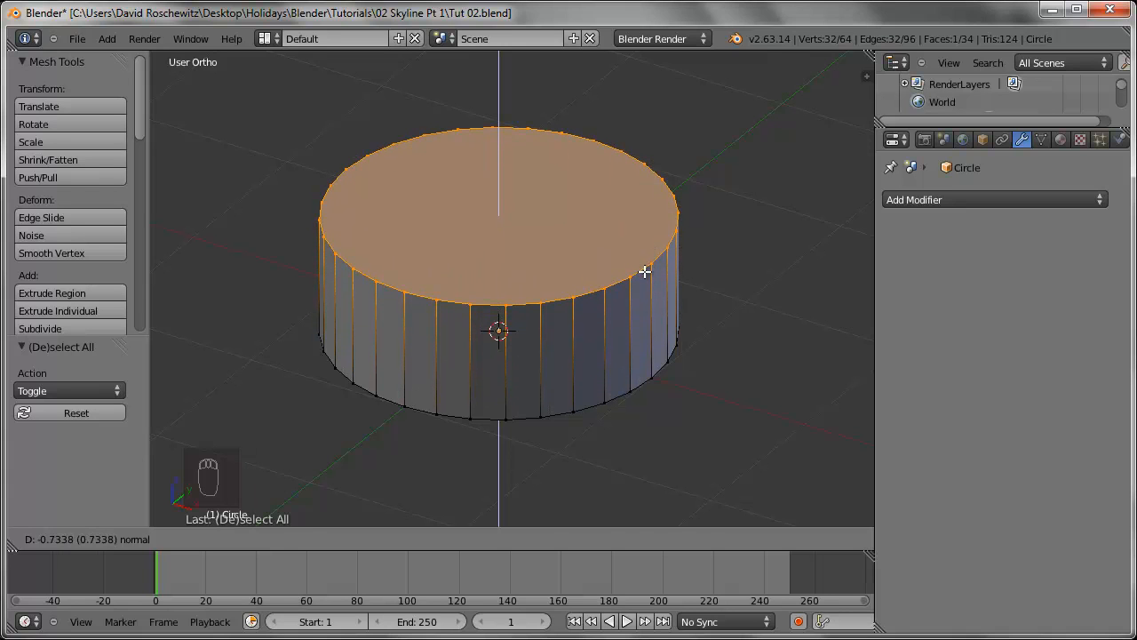
click(638, 265)
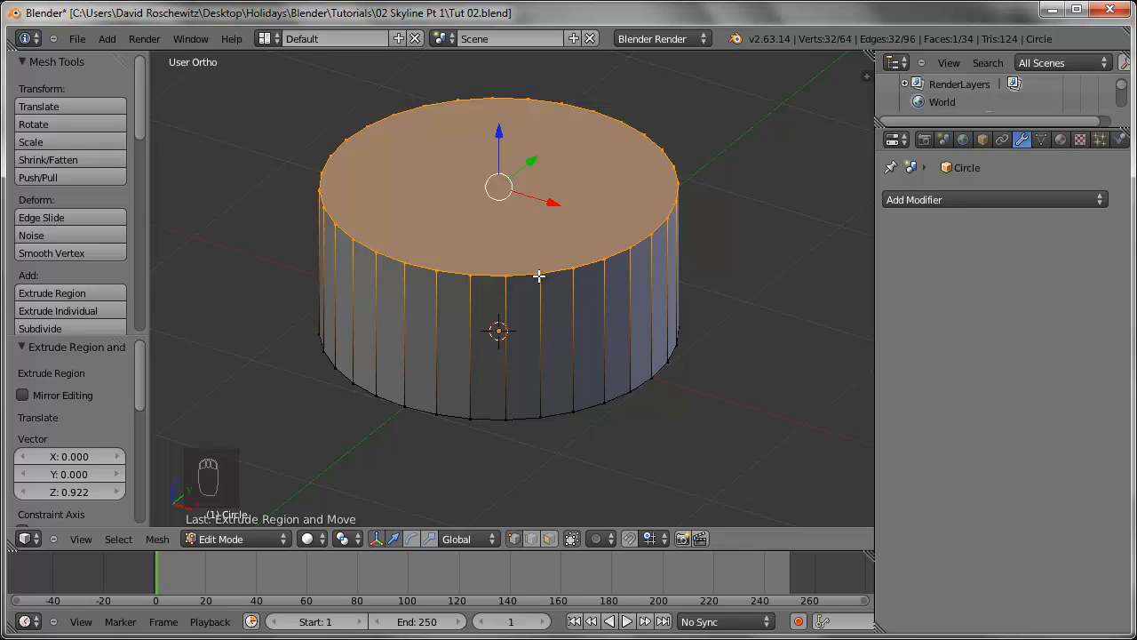
key(x)
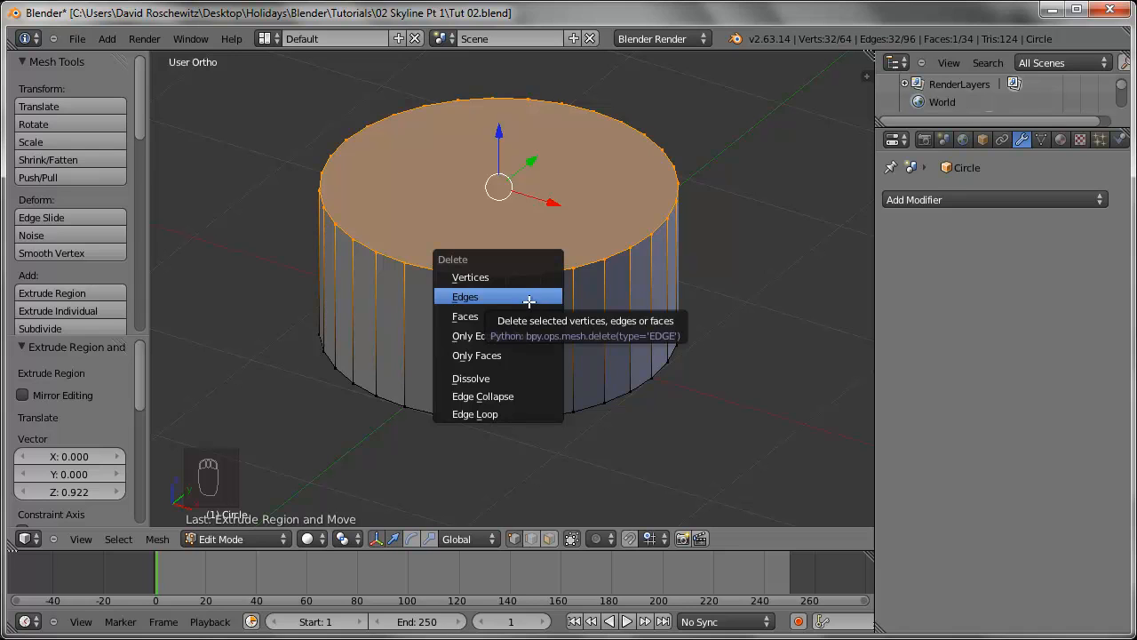
click(519, 318)
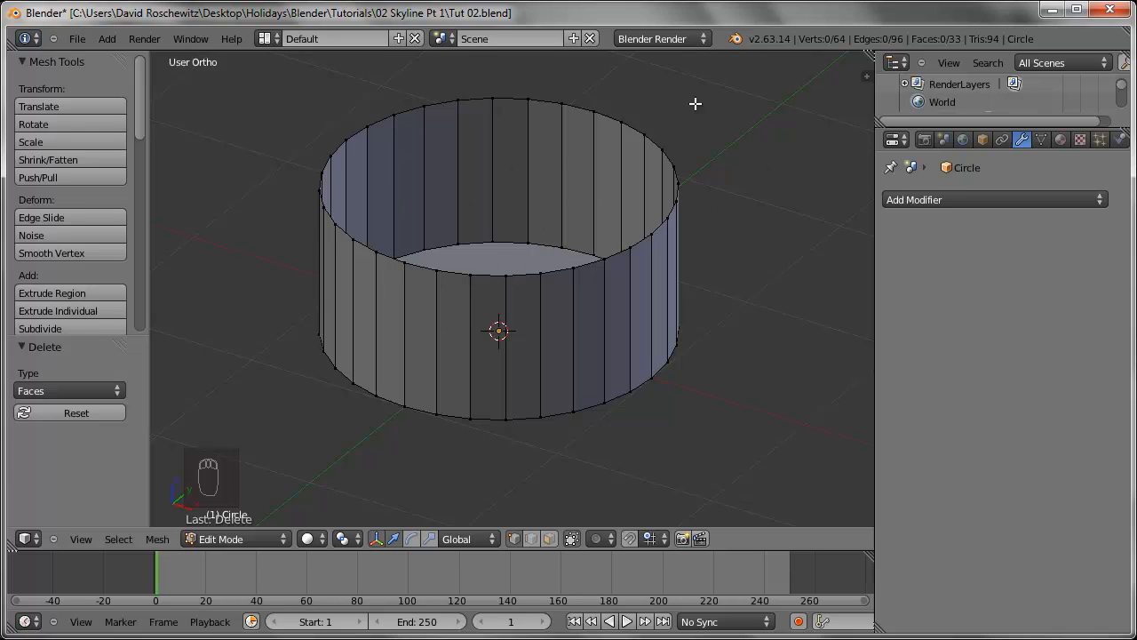
- Select the cylinder's upper edge loop and scale it to about 0.555 in front wireframe view
alt+right_click(495, 274)
key(KP_1)
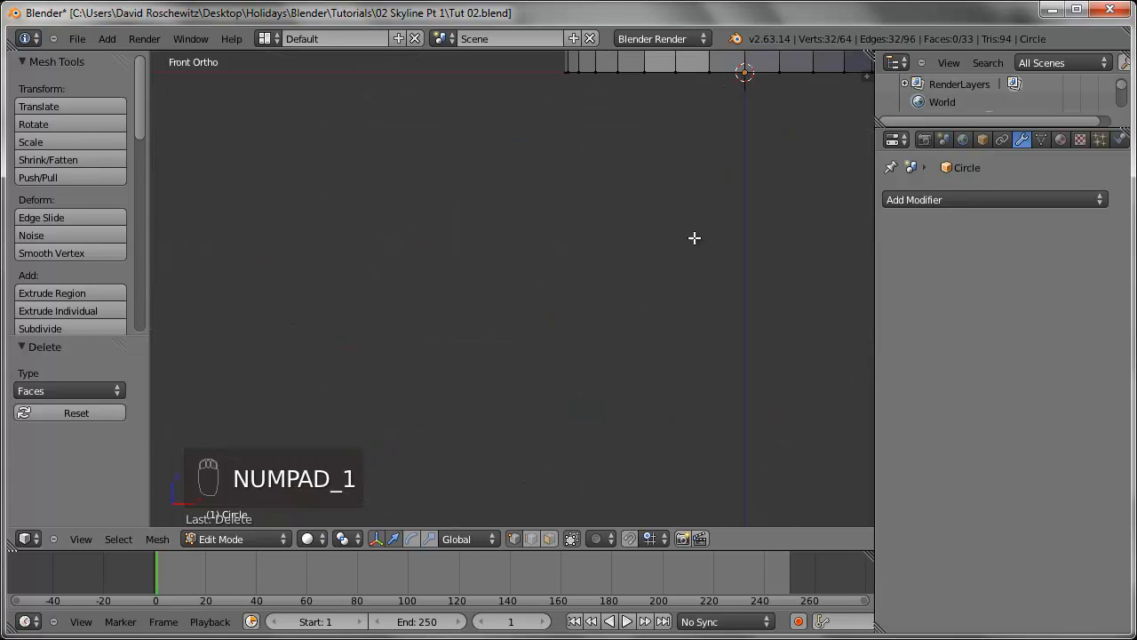
shift+scroll(642, 319, down, 2)
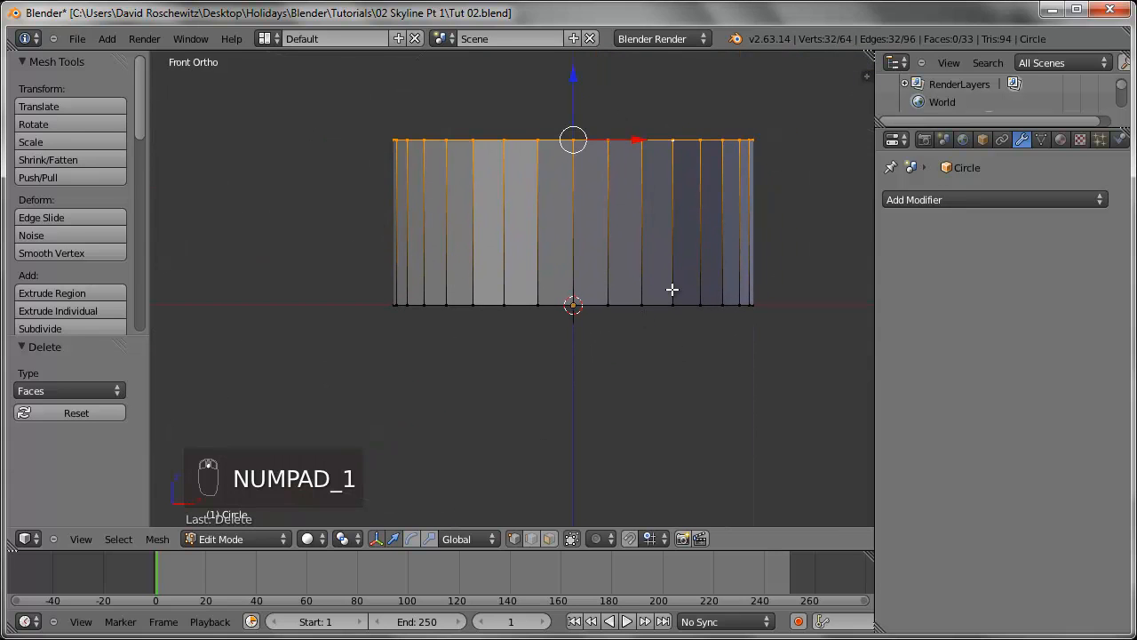
scroll(673, 289, down, 1)
shift+middle_drag(676, 288, 637, 332)
key(z)
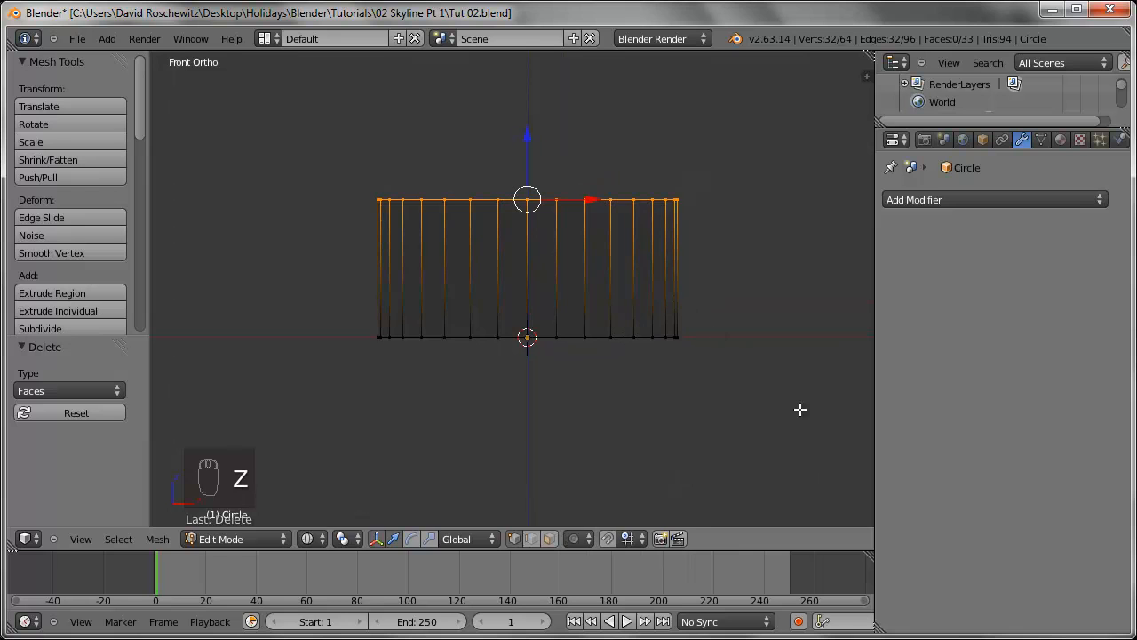
key(s)
click(683, 308)
- Lower the upper loop about 0.5 along Z and scale it up by about 1.418
key(g)
key(z)
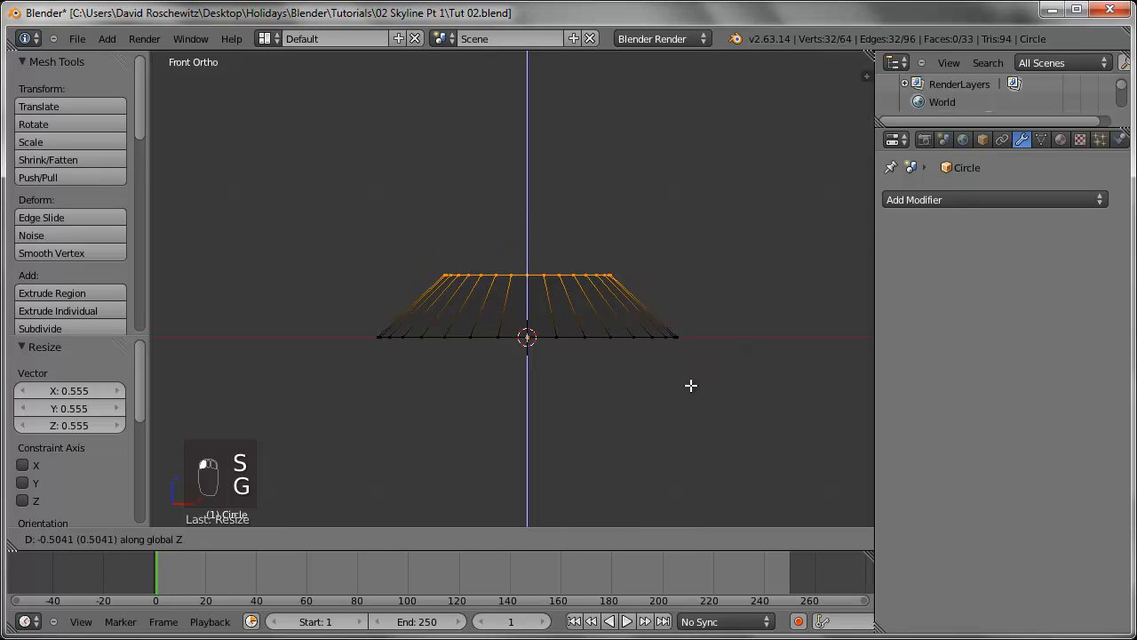
click(693, 386)
key(s)
click(770, 411)
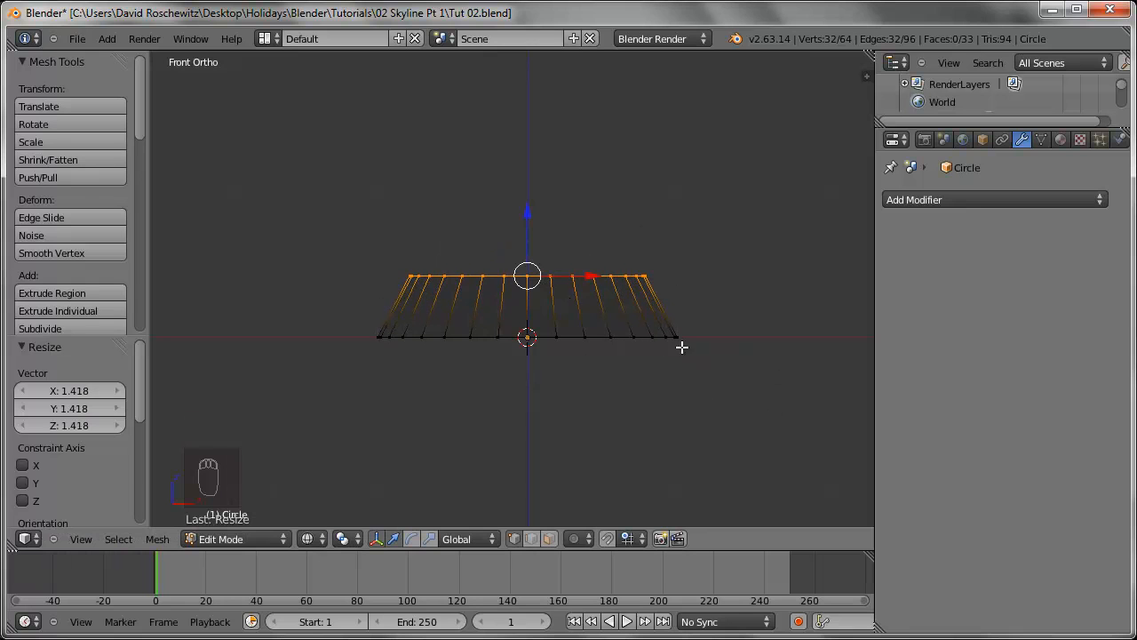
- Extrude the upper loop, raise it about 0.12 along Z, scale it inward to form a shoulder, and leave Edit Mode
key(e)
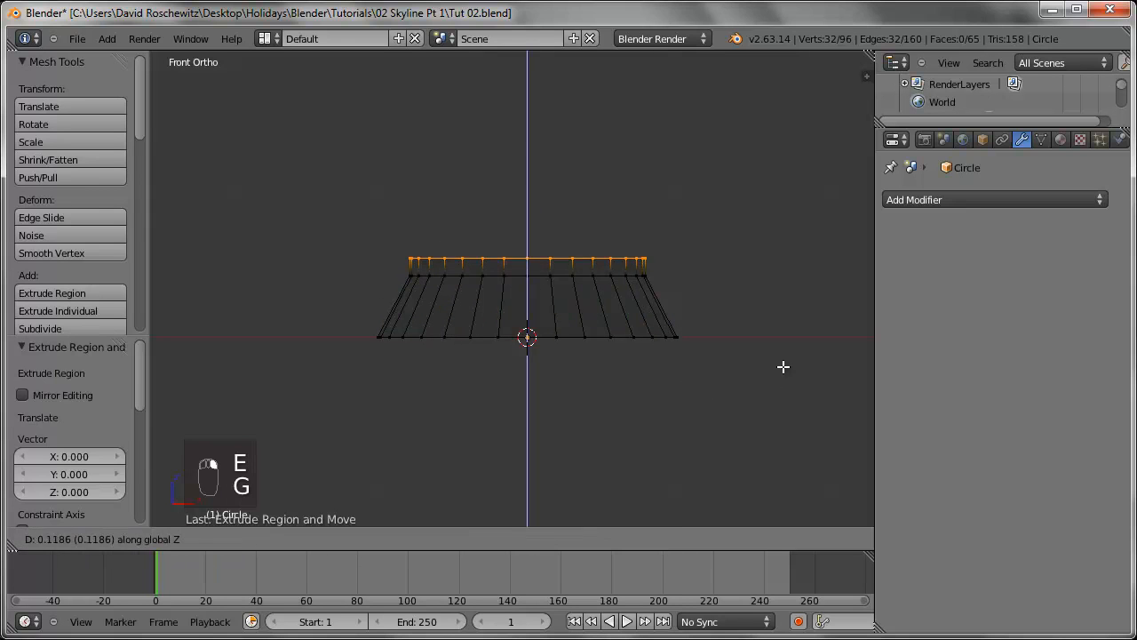
click(783, 365)
key(s)
click(613, 279)
shift+middle_drag(636, 265, 630, 307)
key(a)
key(Tab)
scroll(615, 347, up, 4)
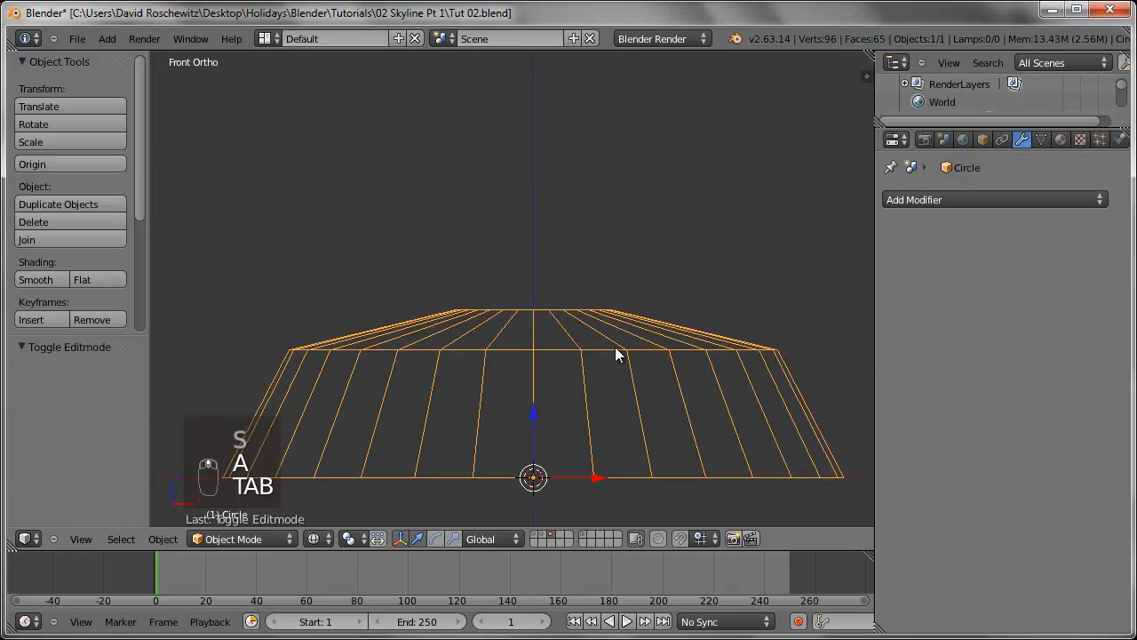
- Extrude the narrow upper loop in Edit Mode and raise it about 1.761 along Z to start a shaft
key(Tab)
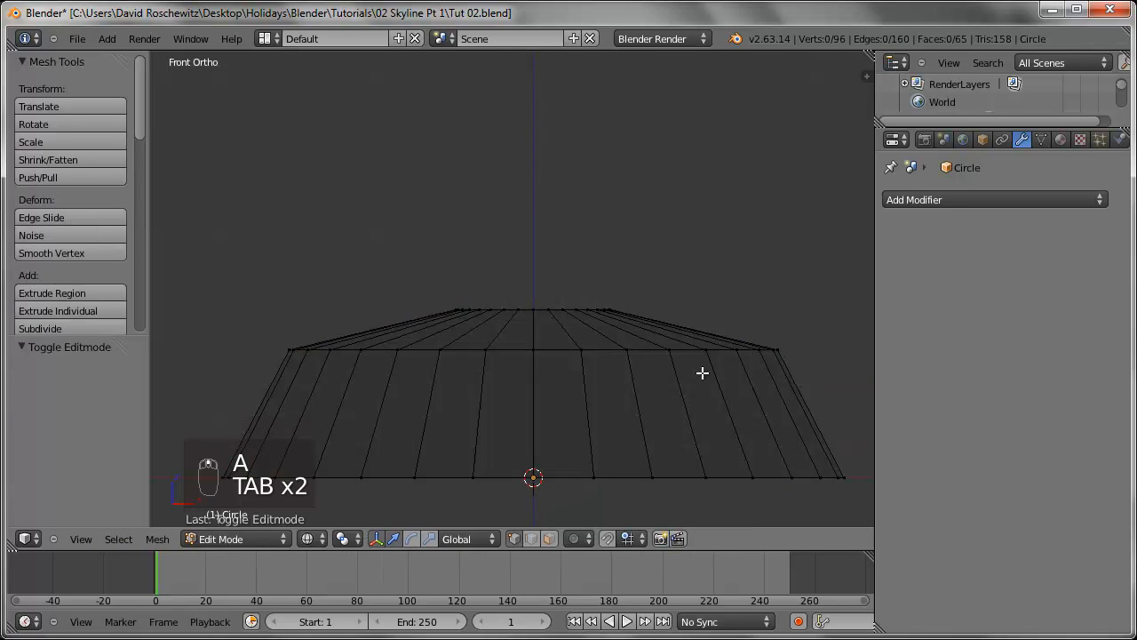
alt+right_click(546, 308)
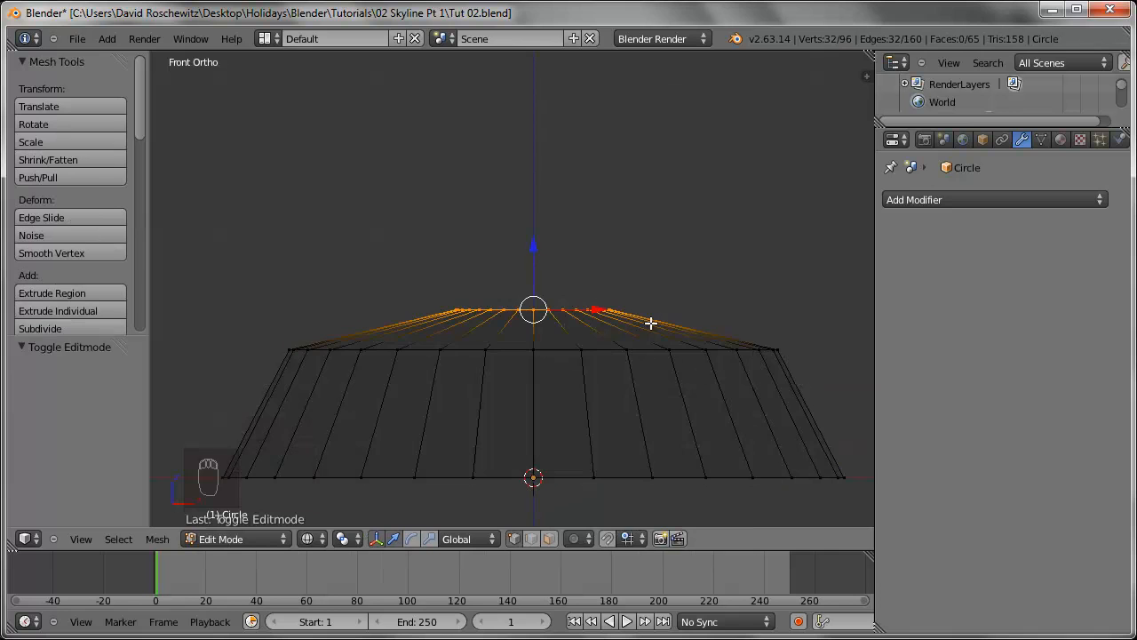
scroll(675, 329, down, 3)
shift+middle_drag(602, 330, 578, 377)
key(e)
click(713, 320)
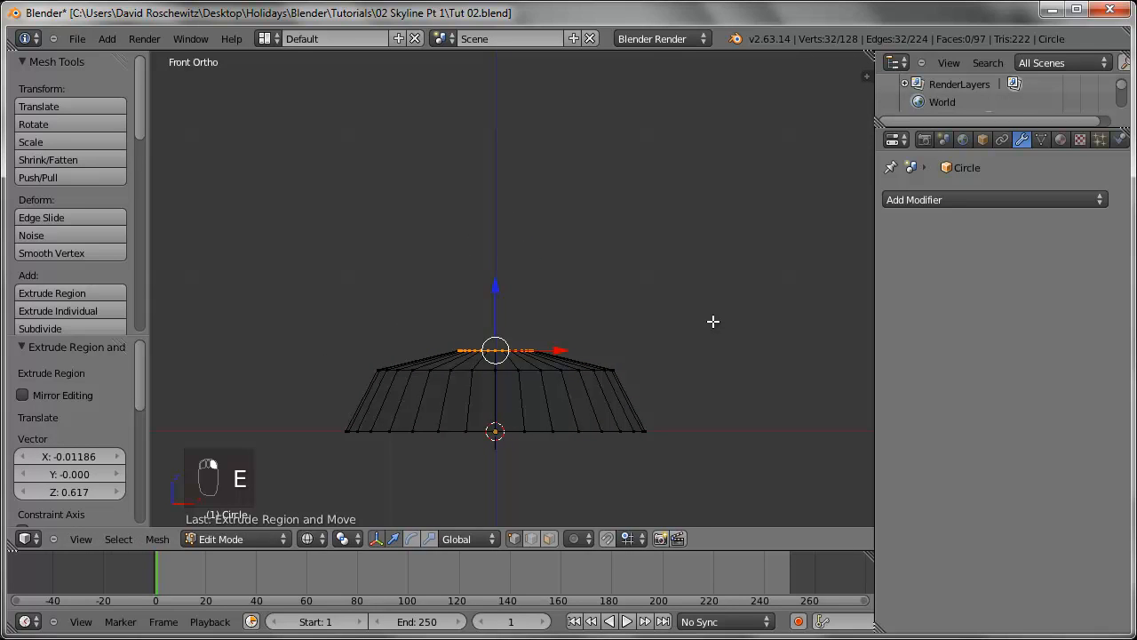
key(g)
click(666, 353)
- Lengthen the shaft by raising its upper loop about 4.739 and a further 0.786 along Z
scroll(662, 448, down, 7)
key(g)
middle_click(663, 428)
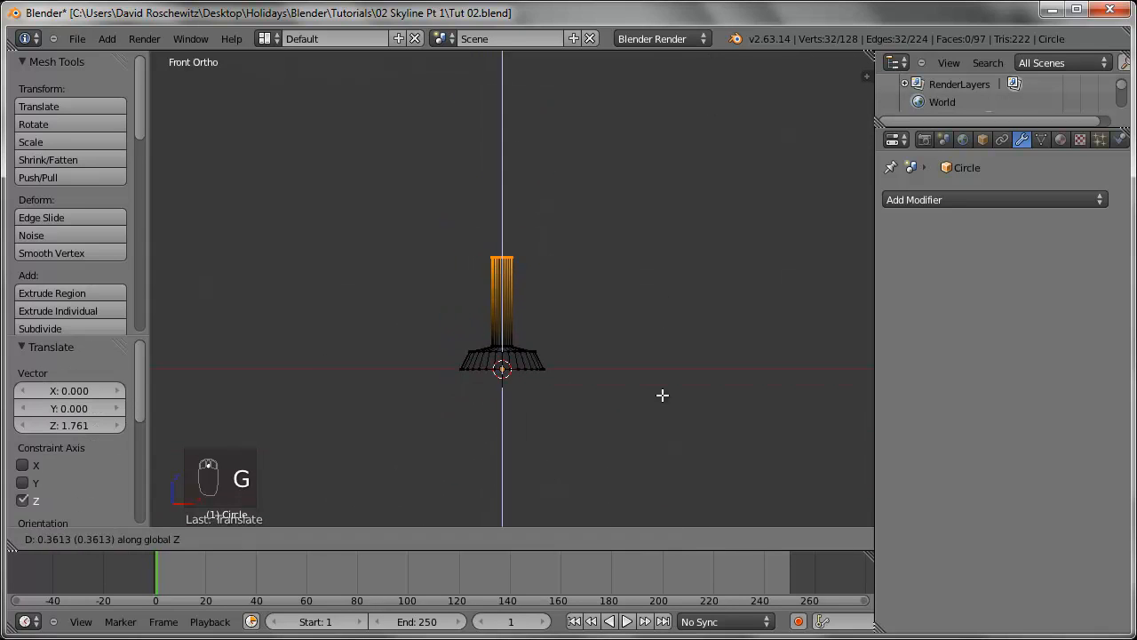
click(668, 235)
shift+scroll(678, 338, up, 7)
key(g)
middle_click(681, 402)
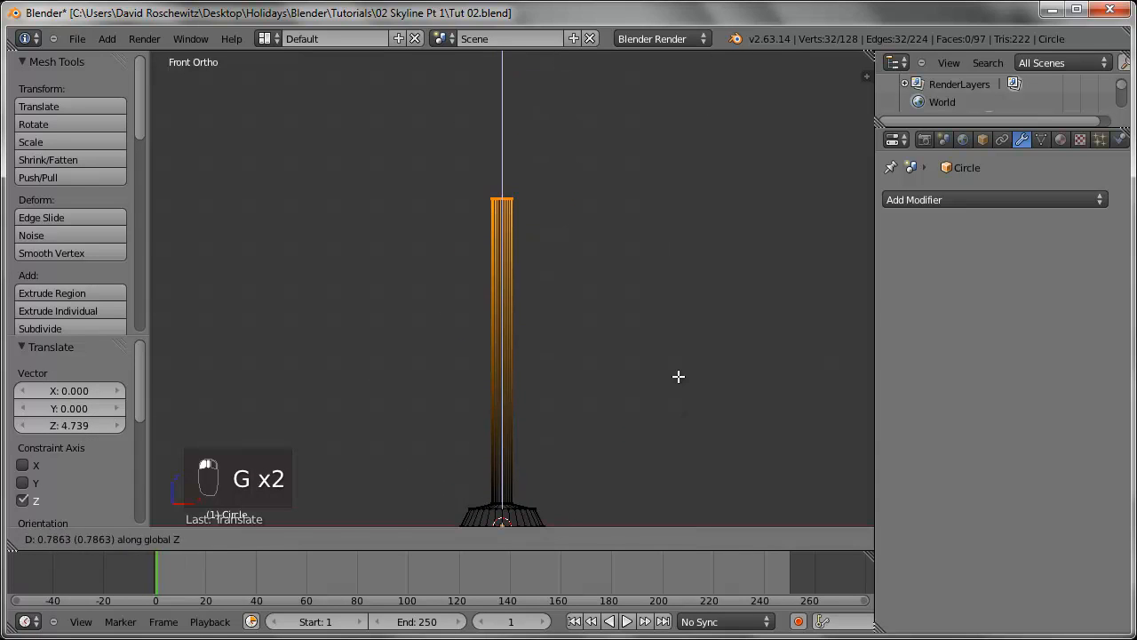
click(679, 376)
- Extrude the shaft's upper loop slightly along Z and scale it outward by about 1.586 to form a flared collar
scroll(620, 317, up, 5)
shift+middle_drag(567, 204, 610, 442)
scroll(598, 364, up, 2)
scroll(595, 354, up, 2)
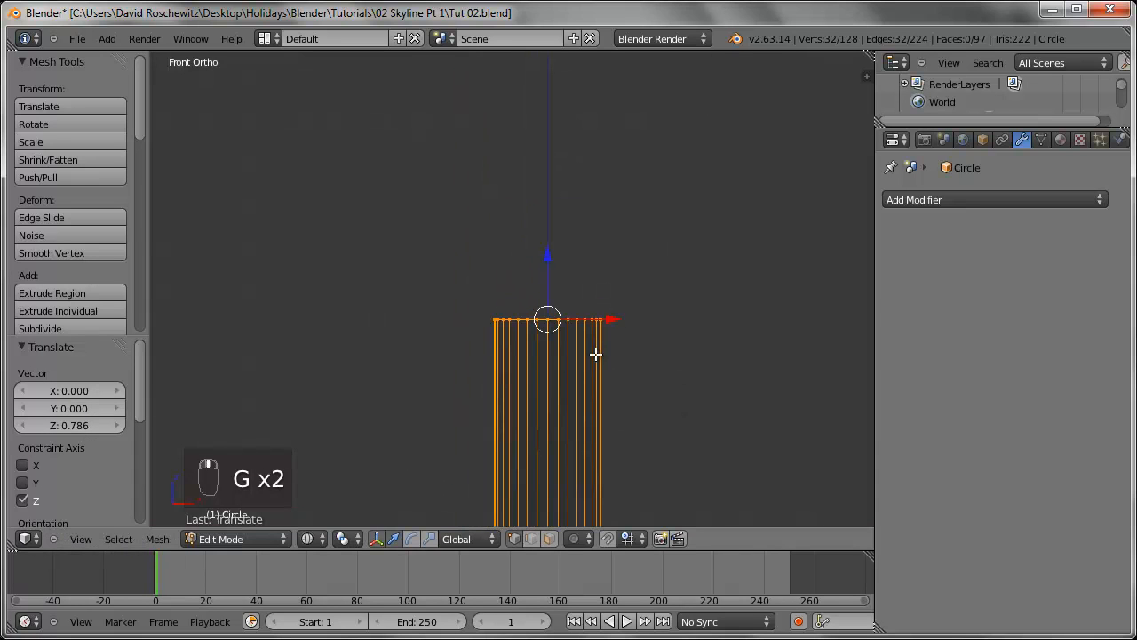
key(e)
middle_click(677, 321)
click(677, 325)
key(s)
click(657, 478)
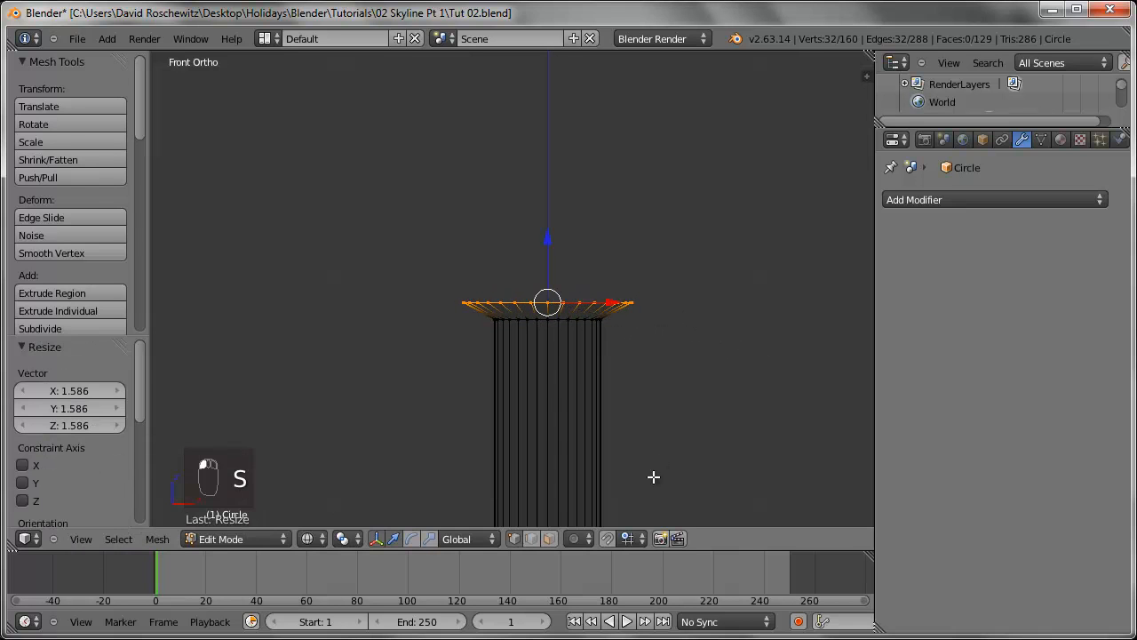
- Extrude the collar's upper loop about 0.272 along Z and scale it outward, with a final scaling of about 1.26, into a broad rim
key(e)
middle_click(746, 320)
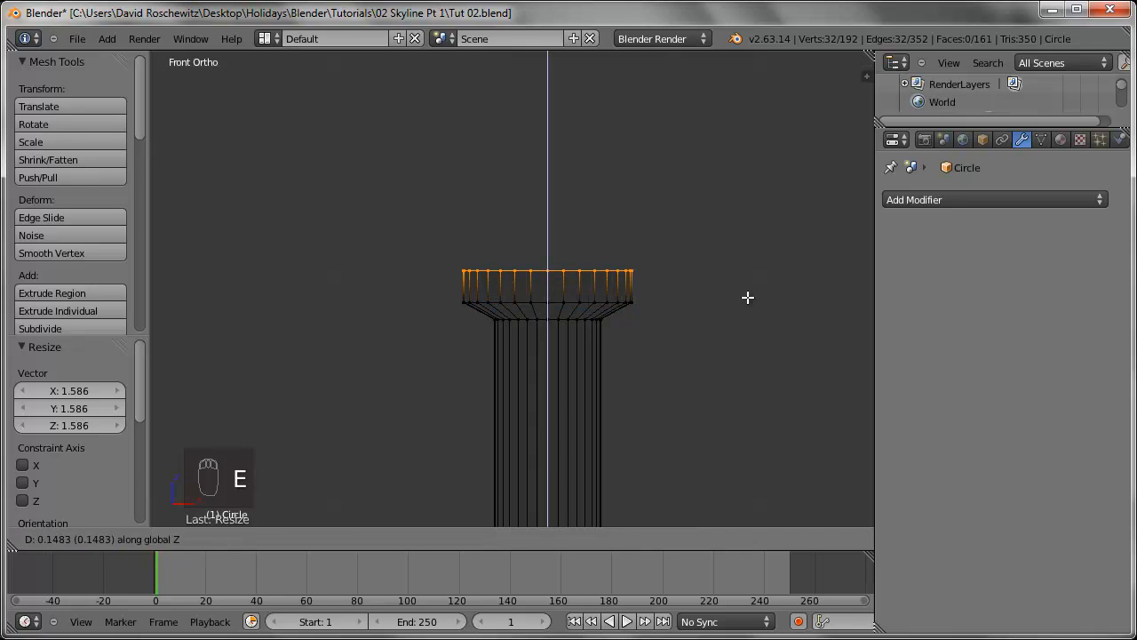
click(752, 269)
key(s)
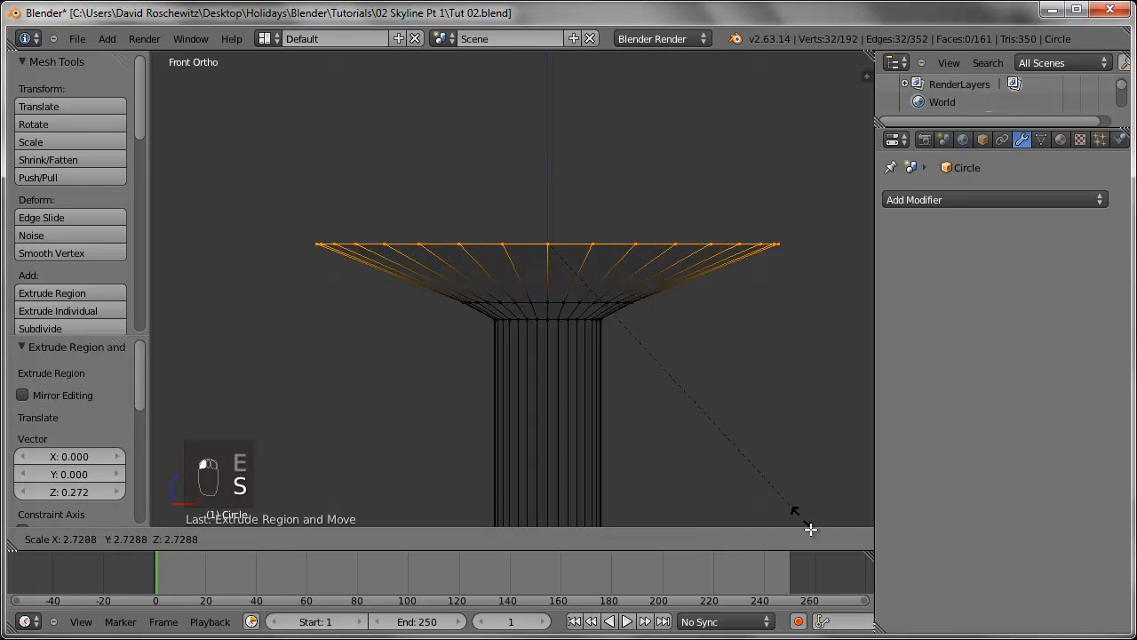
click(851, 600)
key(s)
click(754, 437)
- Lower the broad rim loop slightly along Z to flatten the flare, and leave Edit Mode
key(g)
middle_click(756, 442)
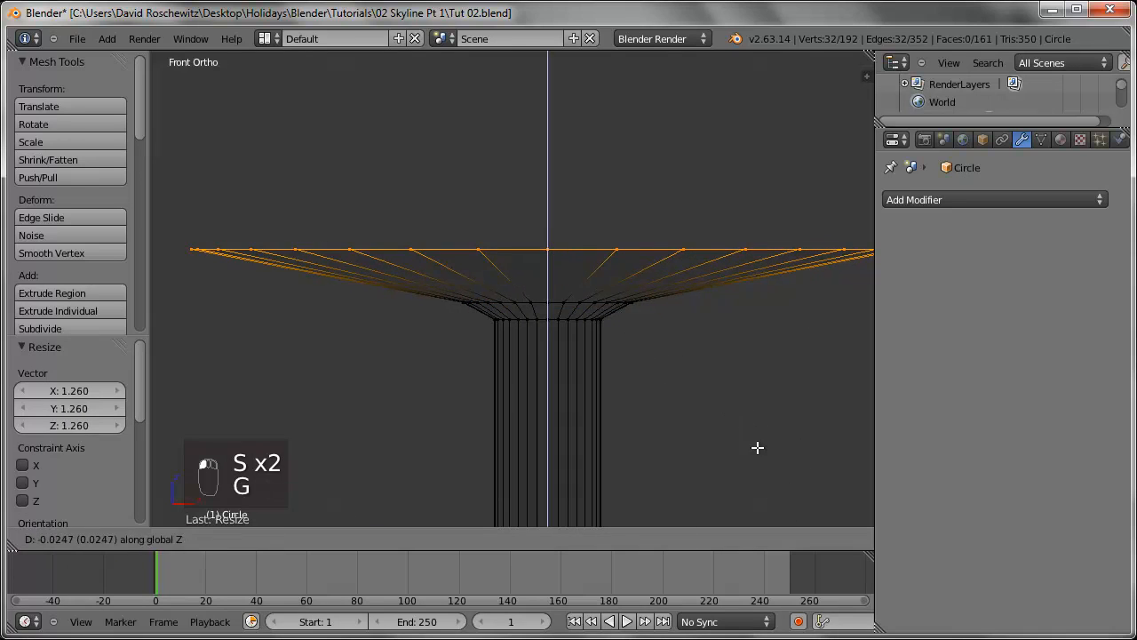
click(759, 466)
key(Tab)
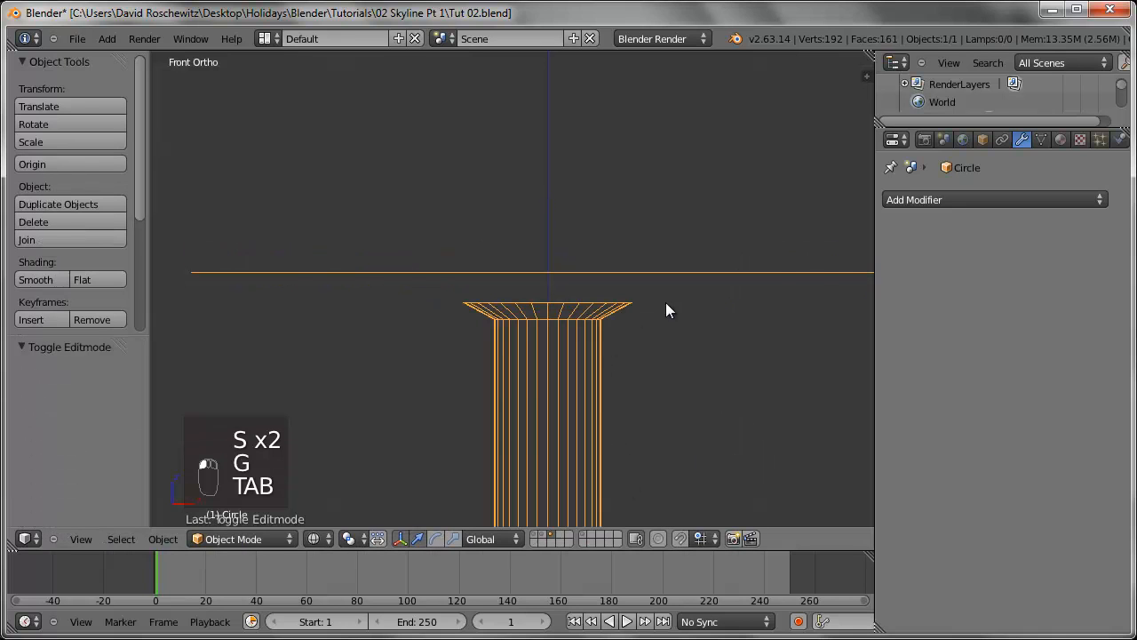
- Select the rim's outer edge loop in Edit Mode, extrude it, raise it about 0.137 along Z, and scale it by about 1.046
key(Tab)
key(a)
key(a)
key(a)
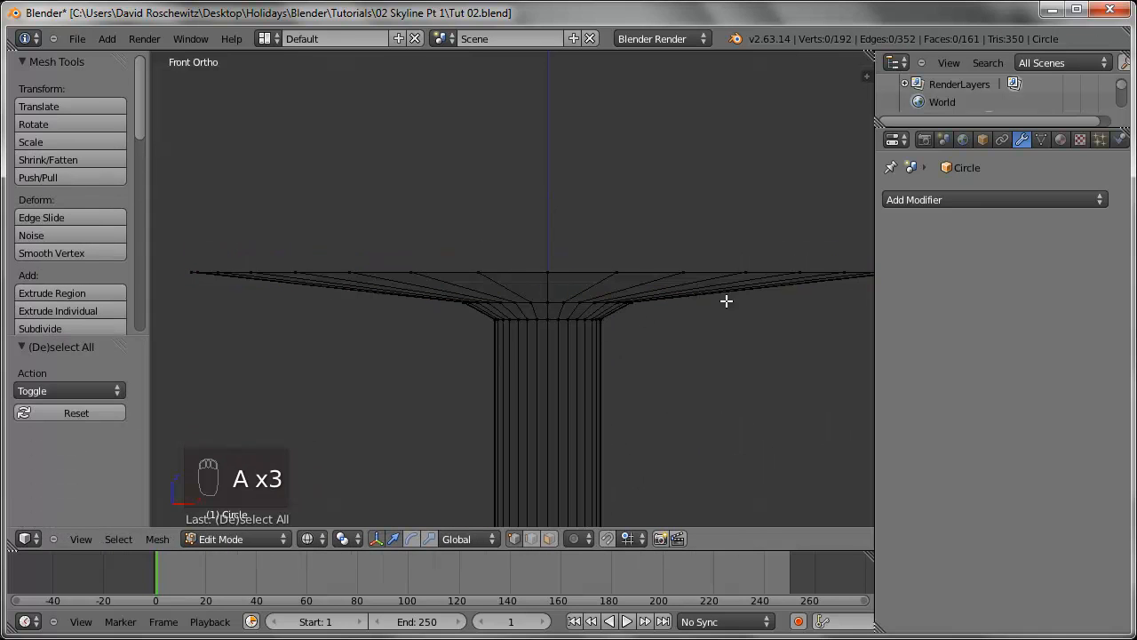
scroll(667, 308, down, 4)
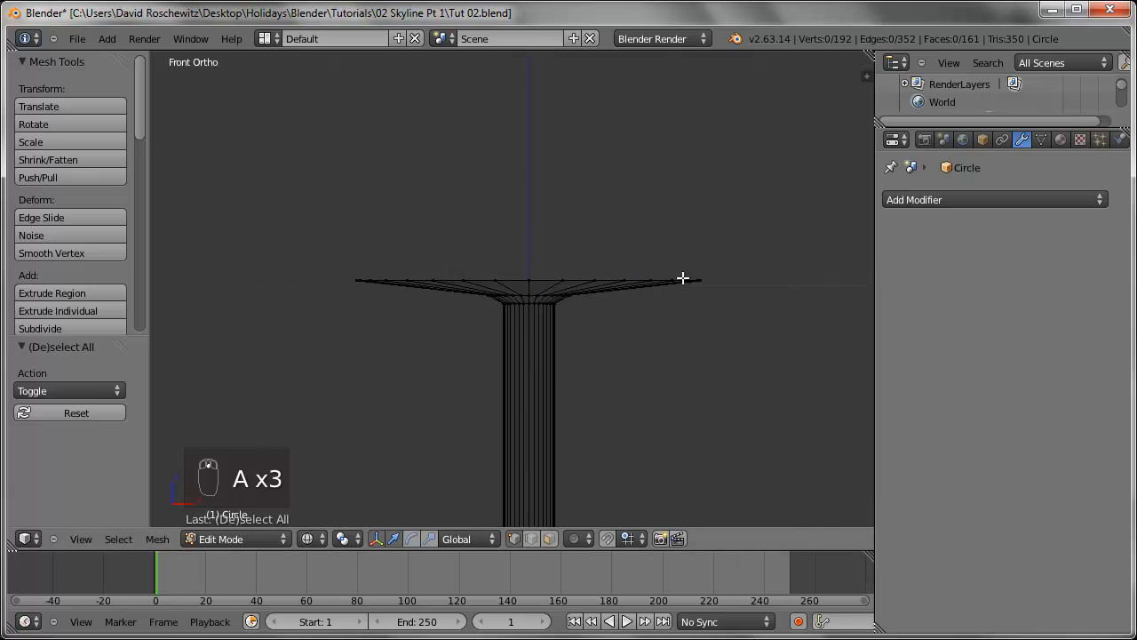
alt+right_click(605, 283)
key(e)
right_click(813, 437)
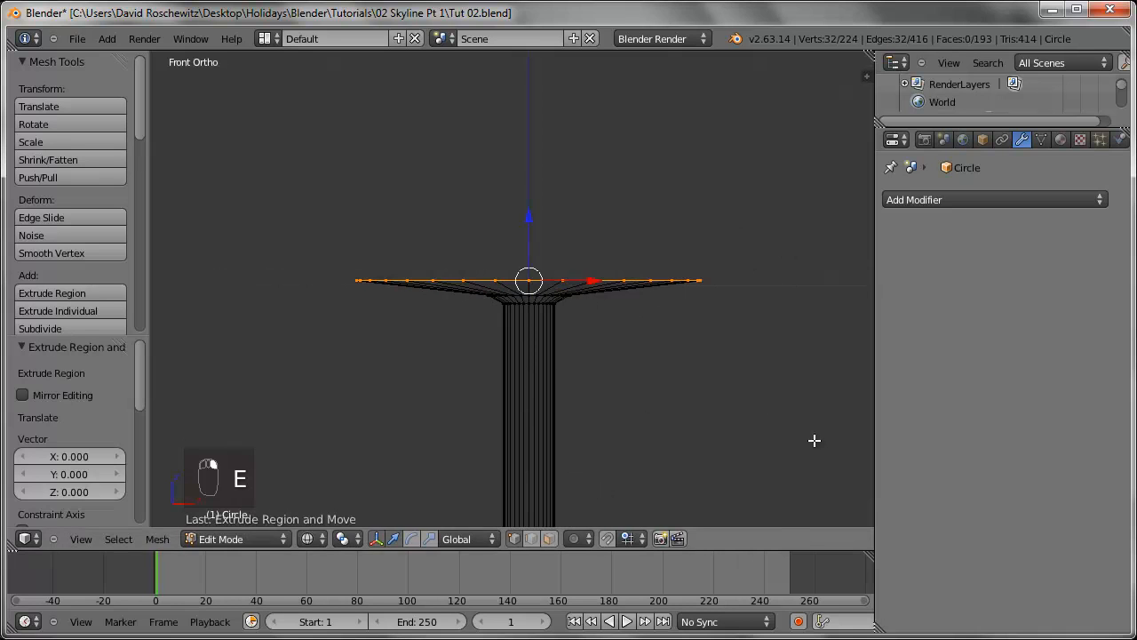
key(g)
key(z)
click(812, 426)
key(s)
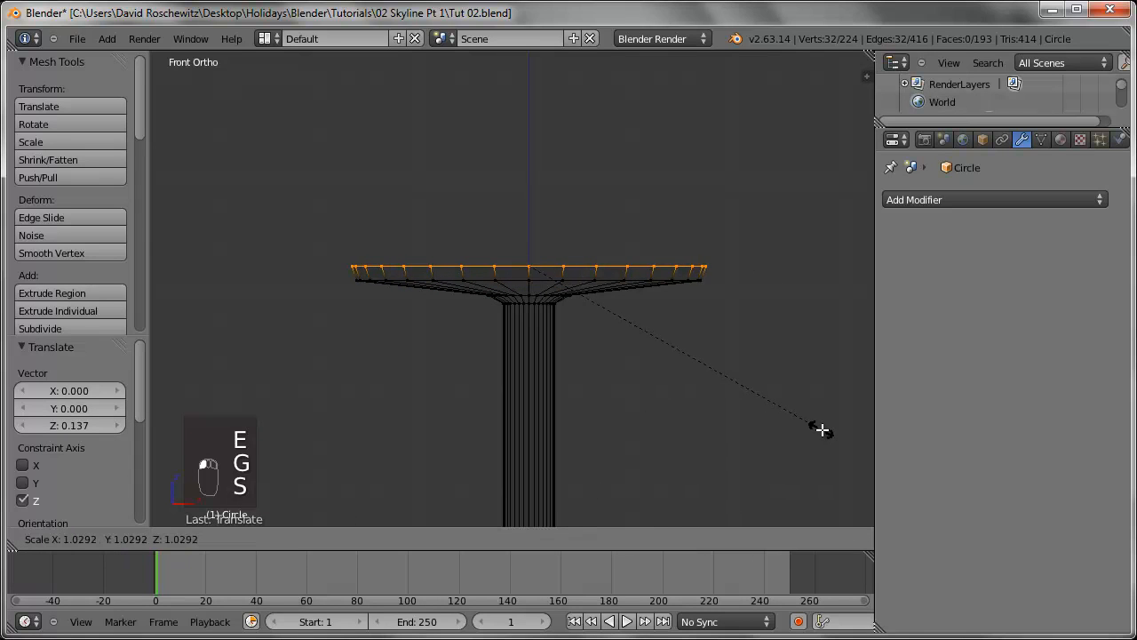
click(827, 432)
- Extrude the rim loop about 0.683 along Z as the pod's wall, and extrude again with an inward scale to bevel its upper edge
key(e)
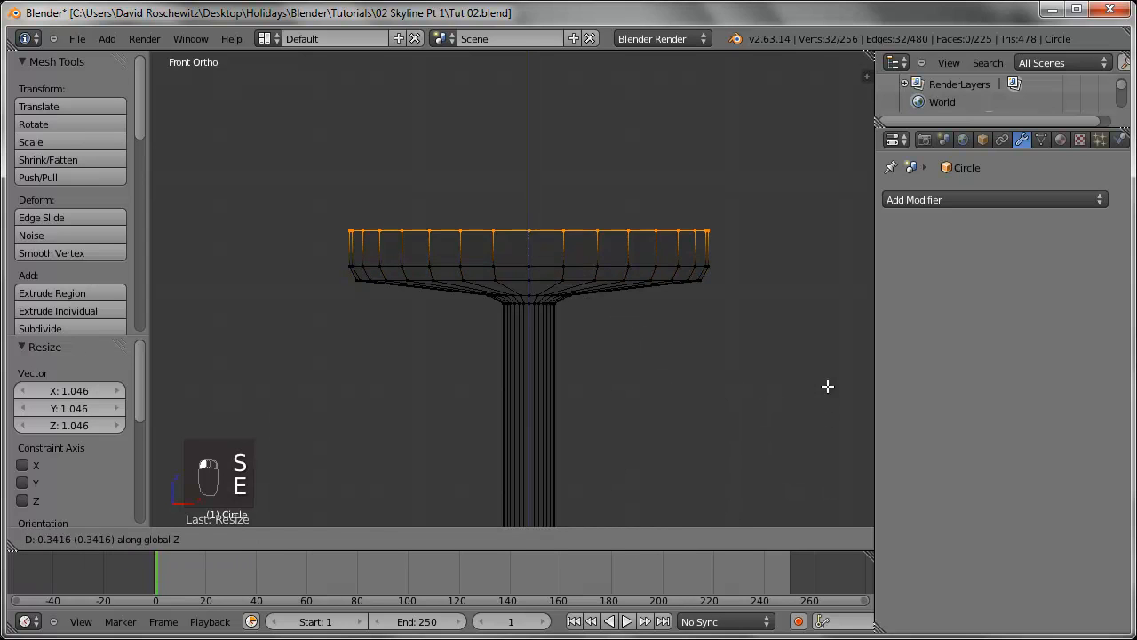
shift+middle_drag(765, 330, 782, 387)
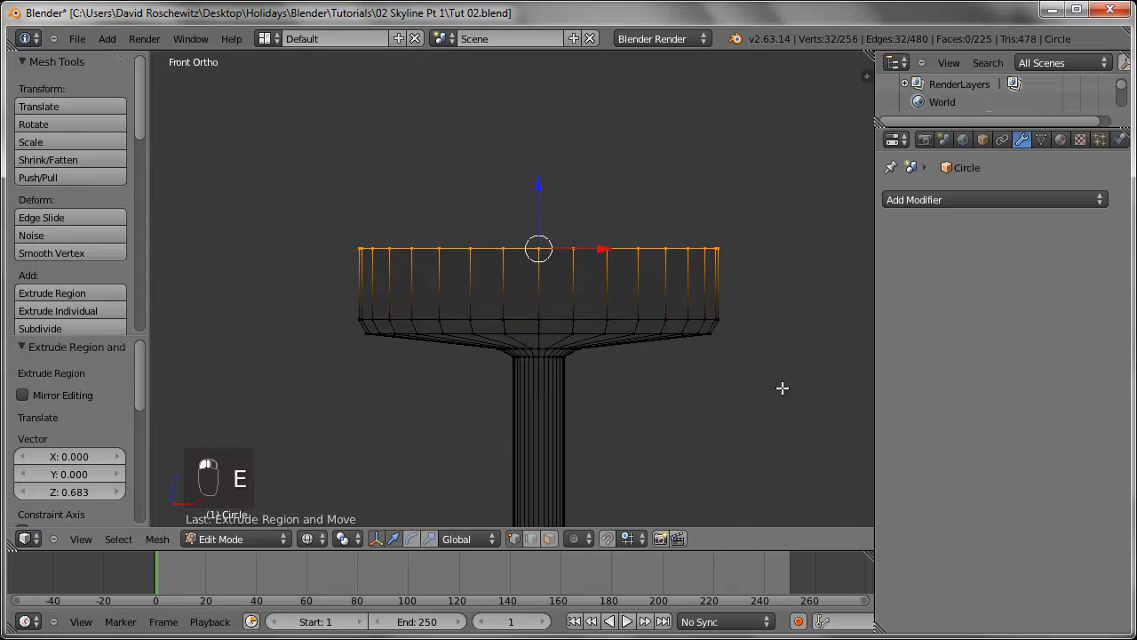
key(e)
click(836, 401)
key(s)
click(821, 380)
key(Tab)
key(Tab)
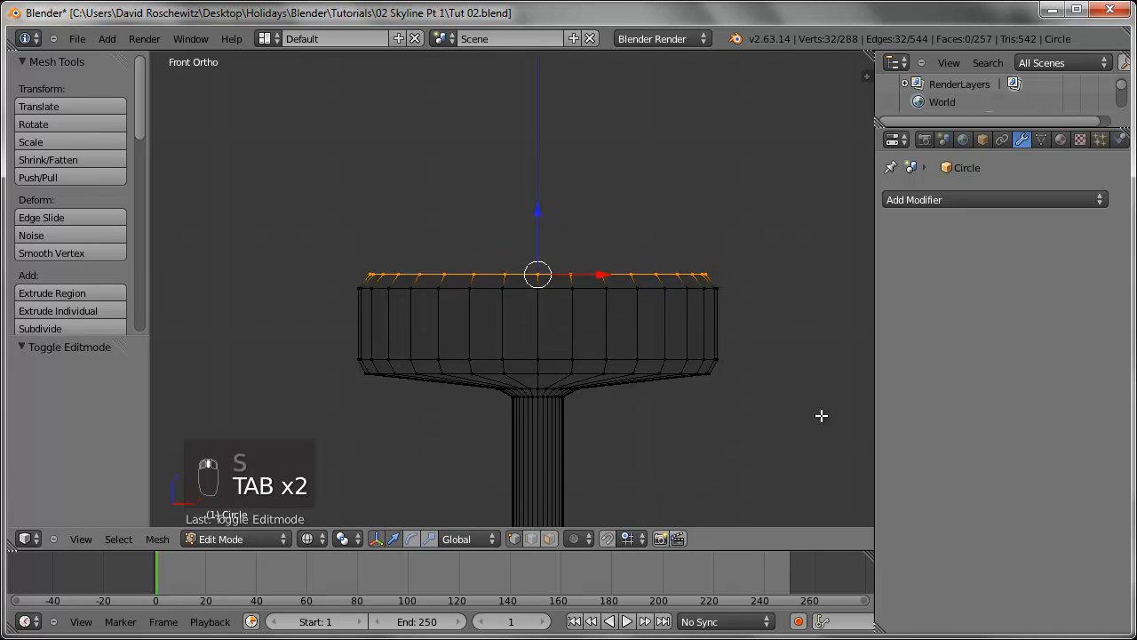
- Extrude the pod's upper loop about 0.196 along Z, scale it sharply inward, and raise it about 0.376 to form a sloped roof
key(e)
key(g)
middle_drag(821, 416, 820, 397)
click(820, 396)
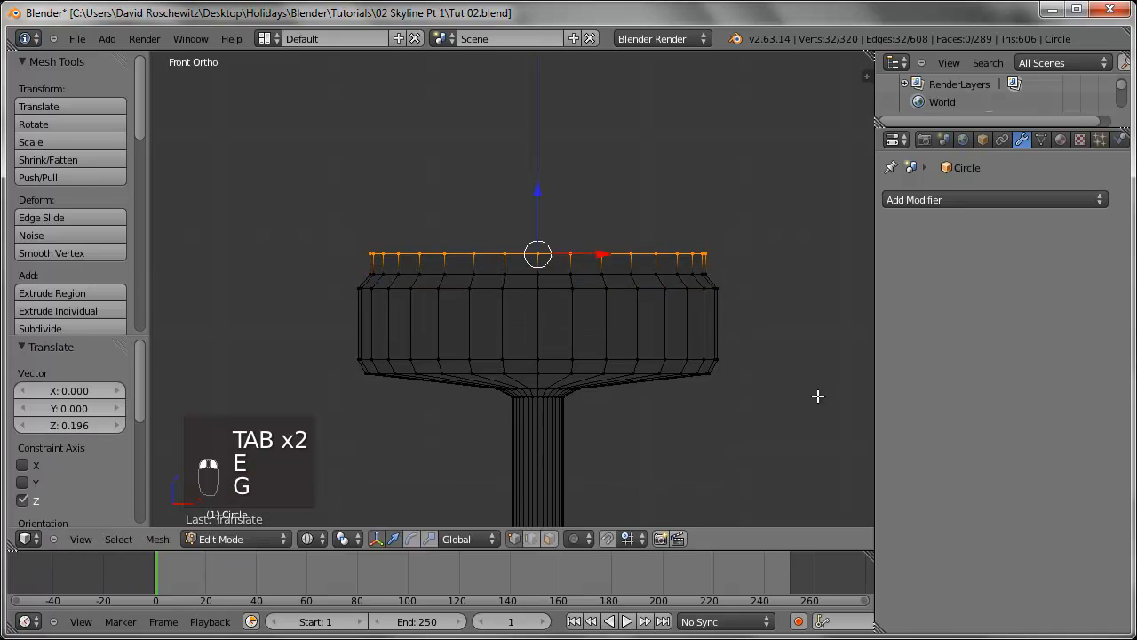
key(s)
click(565, 300)
key(g)
middle_drag(679, 337, 679, 323)
click(680, 303)
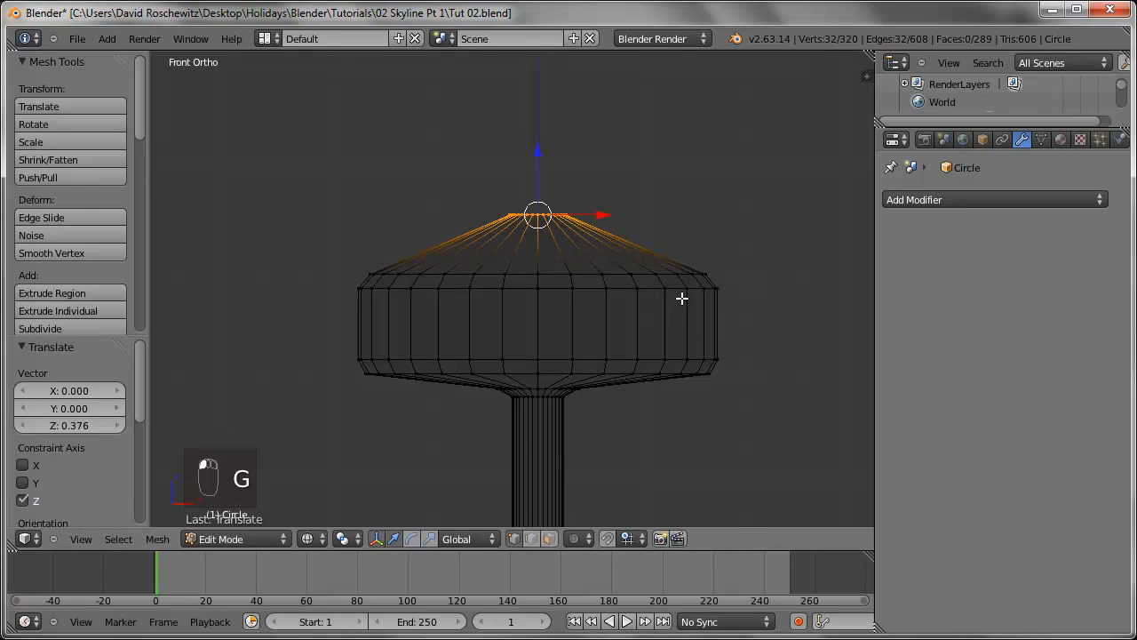
- Add a centred loop cut around the sloped roof, scale it inward to make the roof concave, and leave Edit Mode
key(Tab)
key(Tab)
key(ctrl+r)
click(623, 250)
right_click(622, 249)
key(s)
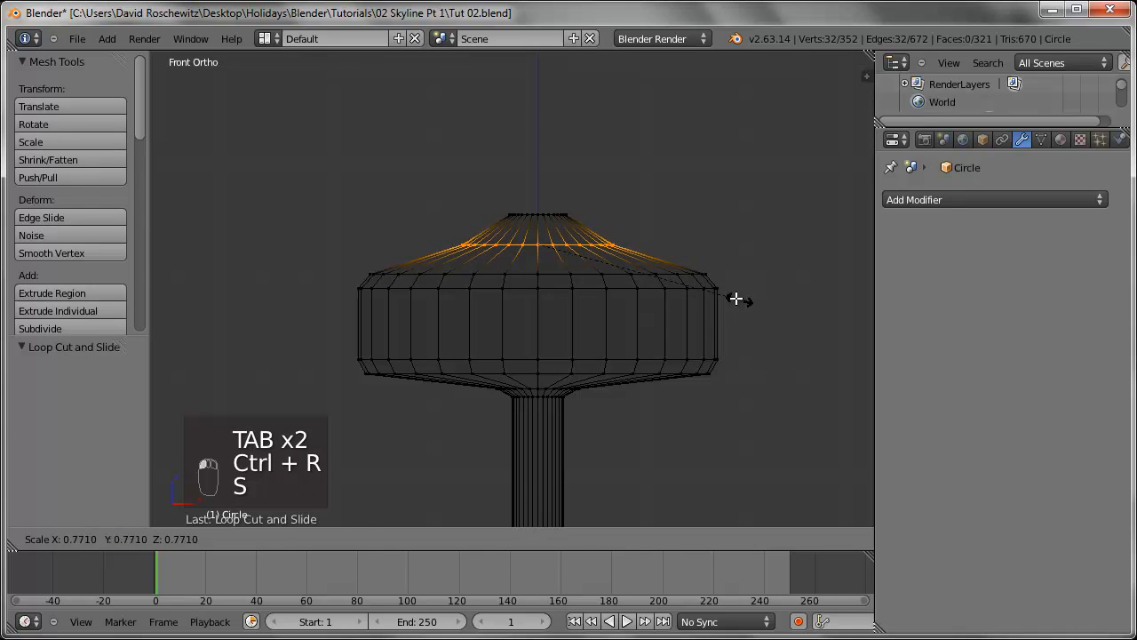
click(726, 288)
key(Tab)
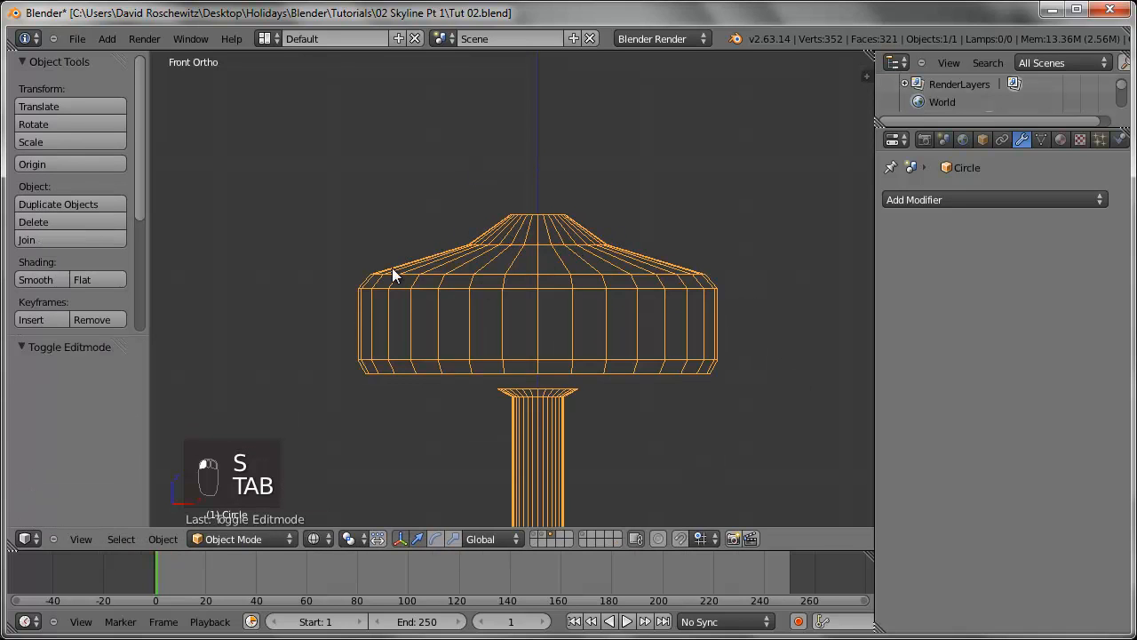
- Select the roof's uppermost edge loop in Edit Mode and extrude it about 0.895 along Z to form a cylindrical neck
key(Tab)
key(a)
key(a)
key(a)
alt+right_click(539, 214)
shift+middle_drag(642, 245, 642, 256)
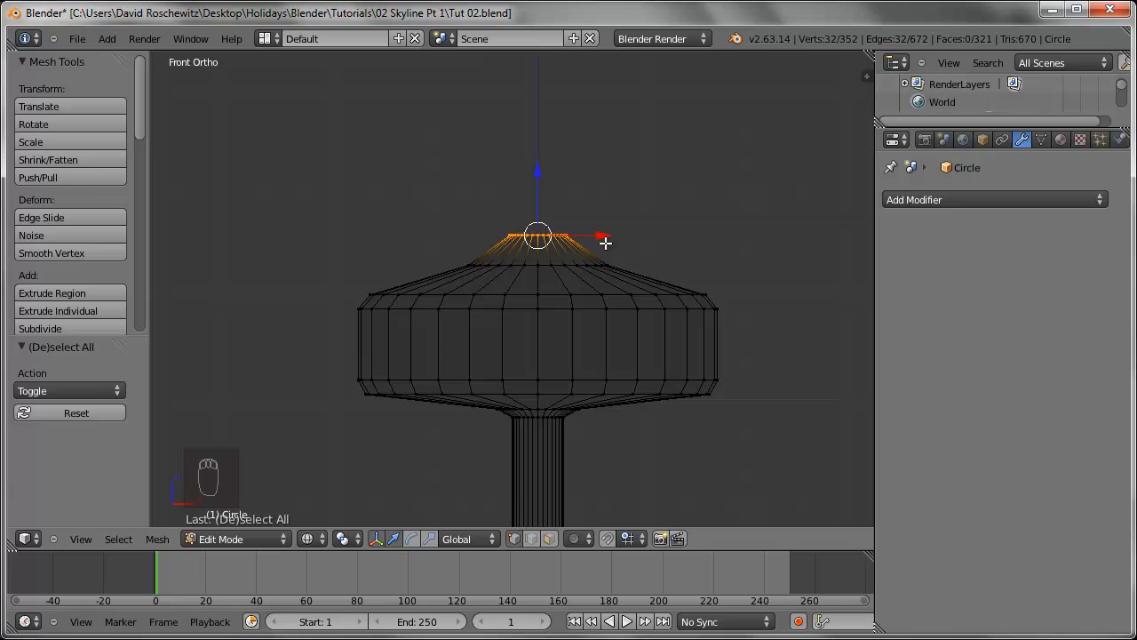
scroll(629, 276, up, 3)
shift+middle_drag(630, 275, 597, 338)
shift+middle_drag(709, 294, 699, 377)
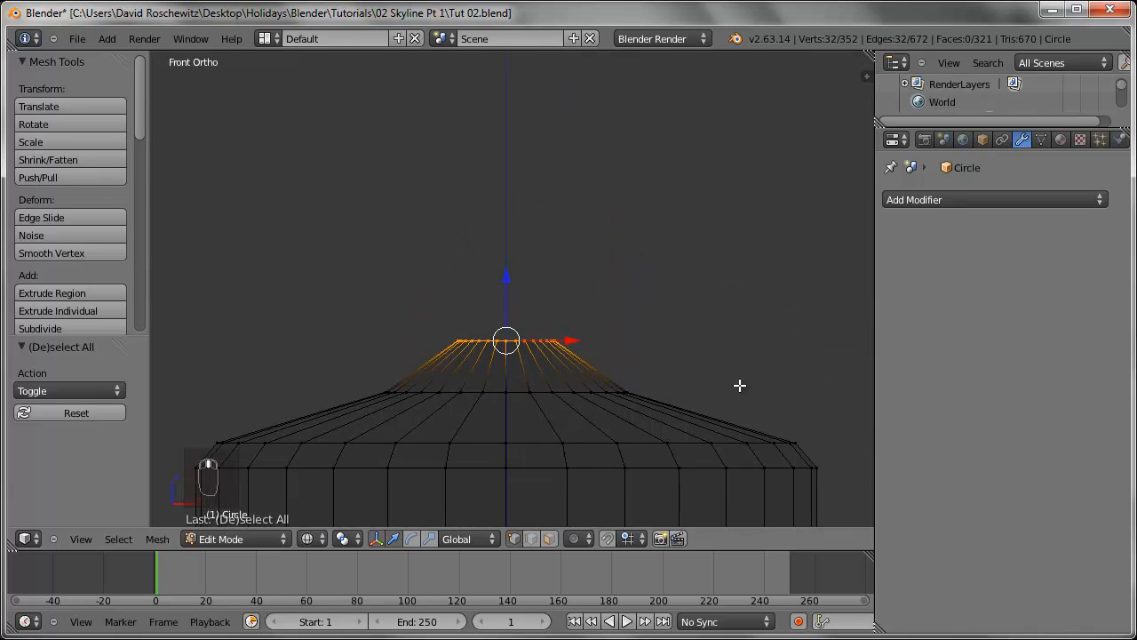
key(s)
click(767, 400)
key(e)
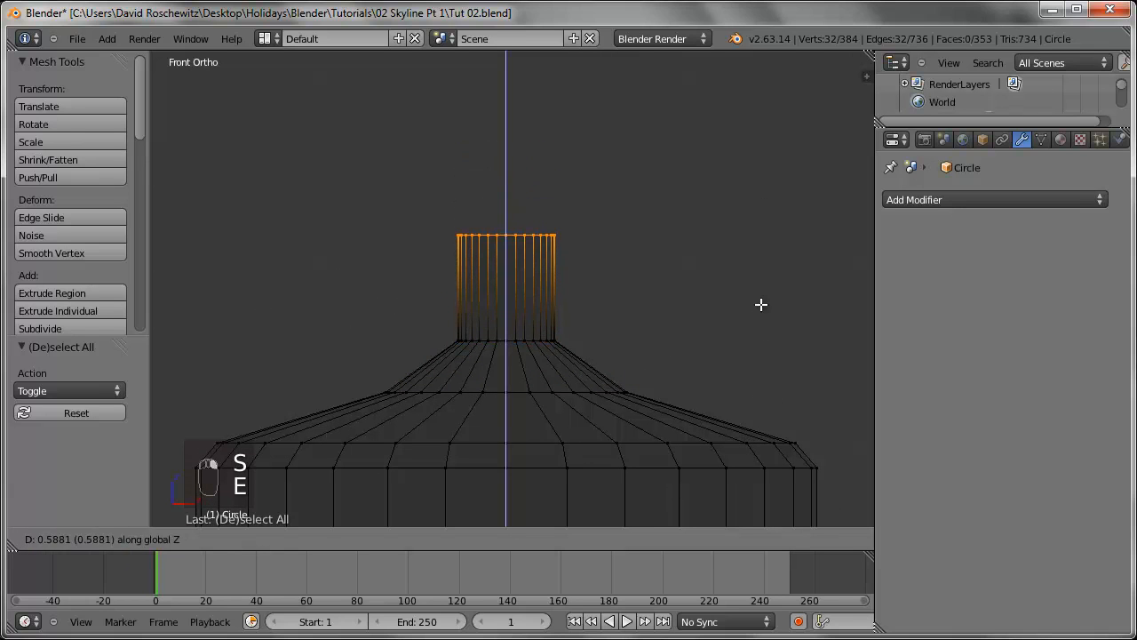
click(770, 237)
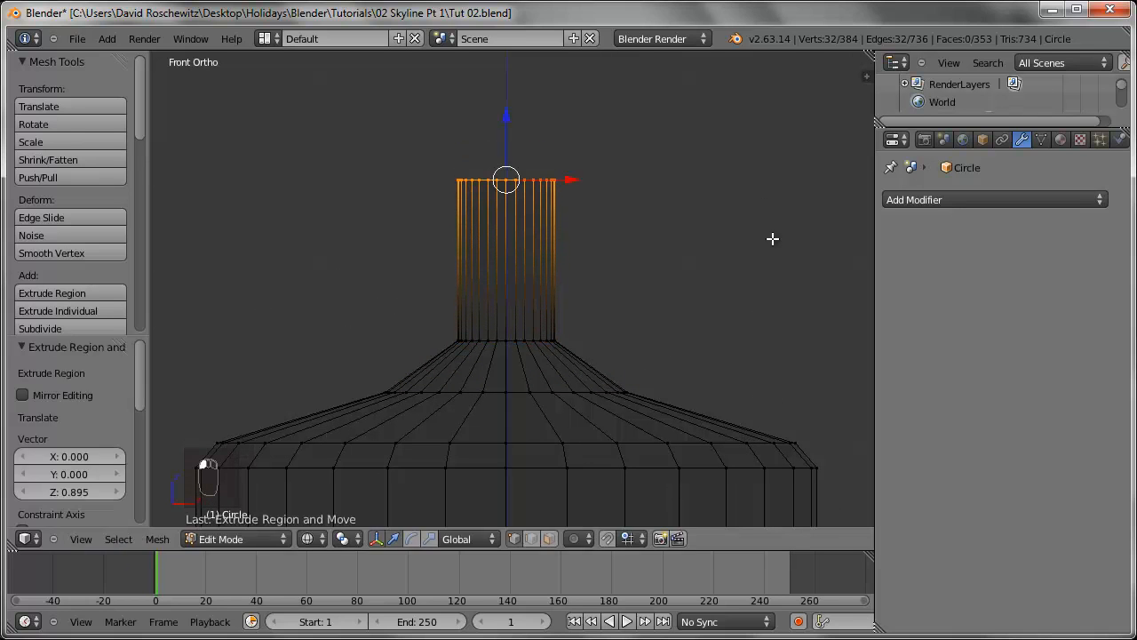
- Extrude the neck's upper loop, scale it inward, and lower it about 0.074 along Z to form a sloped cap
key(e)
click(784, 234)
key(s)
click(632, 194)
key(g)
key(z)
click(630, 194)
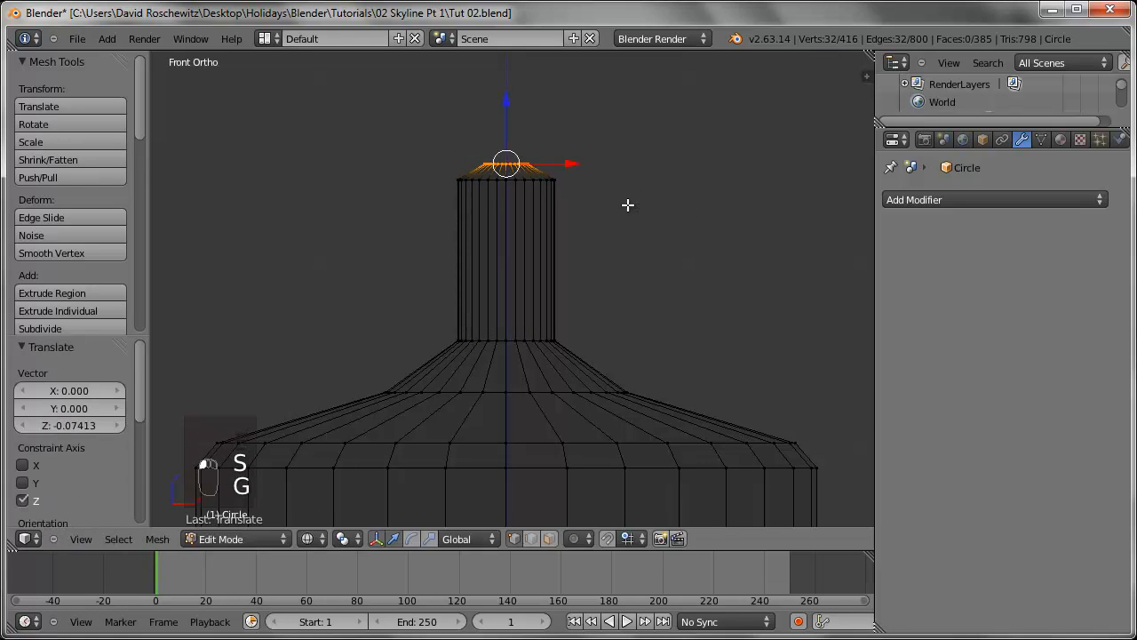
- Extrude the cap's upper loop about 0.089 along Z and scale it by about 0.498 to narrow the tip
key(e)
key(z)
click(622, 187)
key(s)
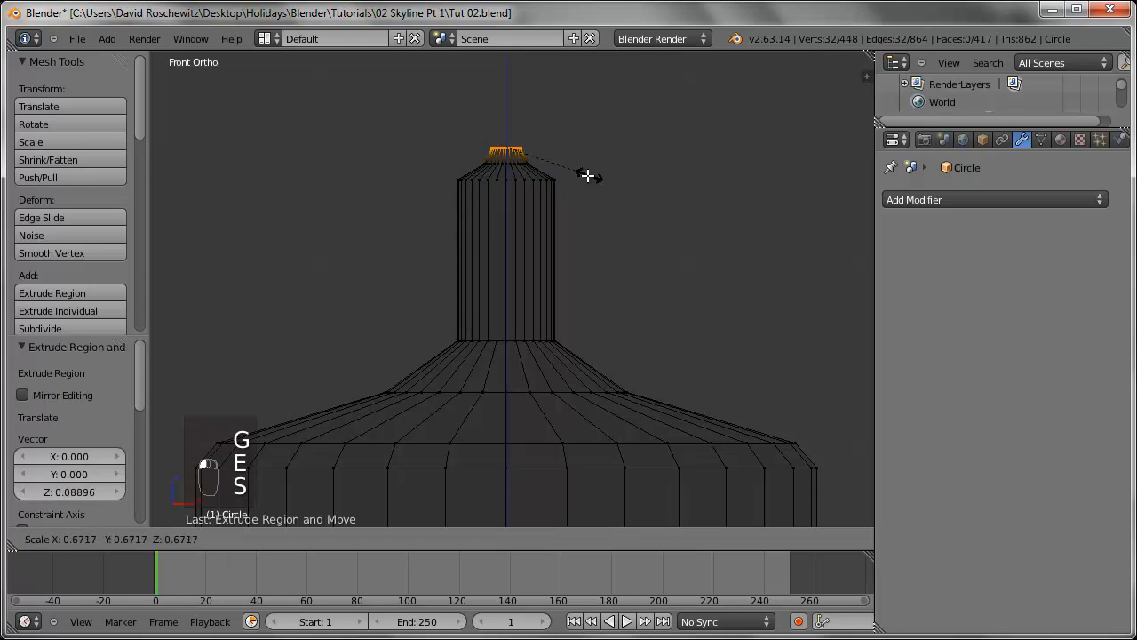
click(612, 193)
- Extrude the tip loop about 1.295 along Z as a mast, raise it further, and scale its end by about 0.515 to taper it
shift+middle_drag(612, 193, 614, 315)
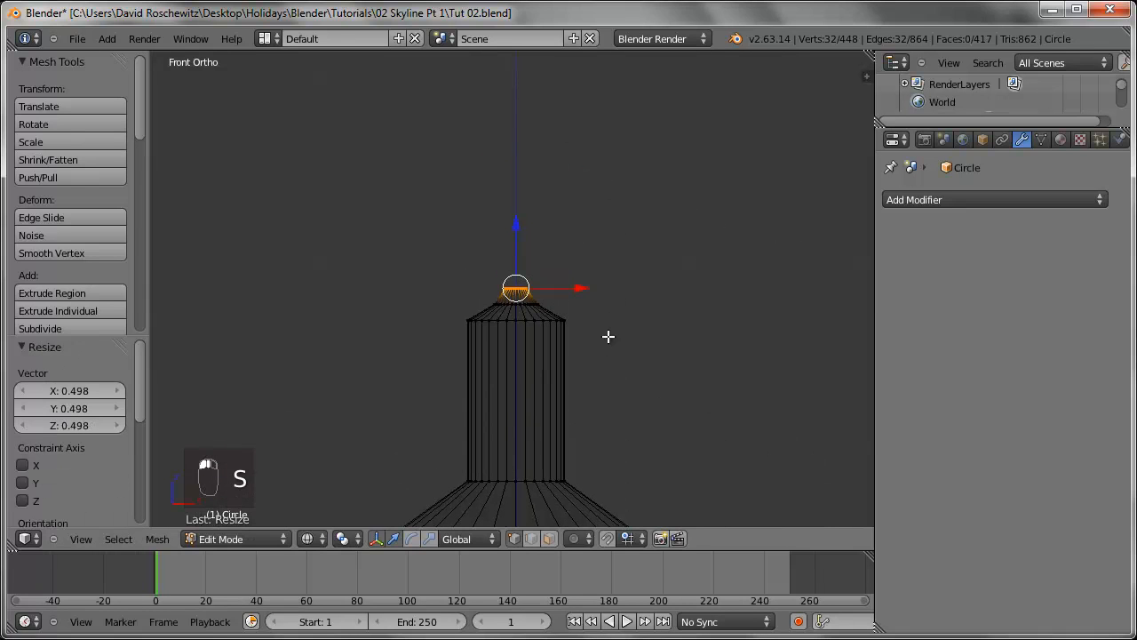
key(e)
key(z)
click(630, 104)
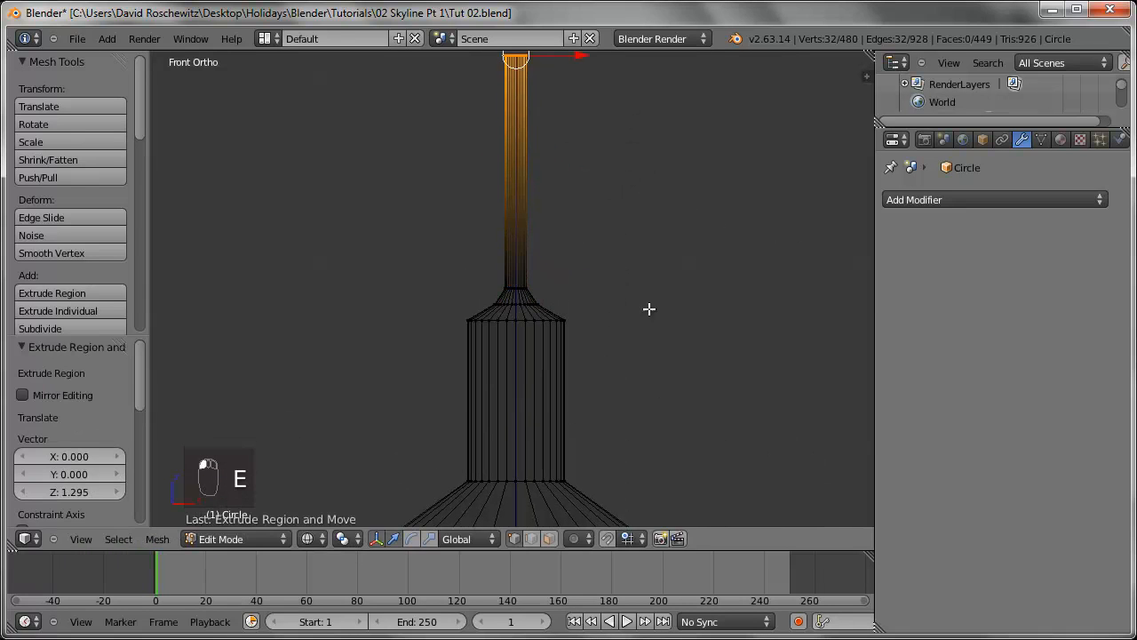
shift+middle_drag(653, 242, 637, 423)
key(g)
key(z)
click(657, 298)
shift+middle_drag(657, 292, 673, 415)
key(s)
click(616, 277)
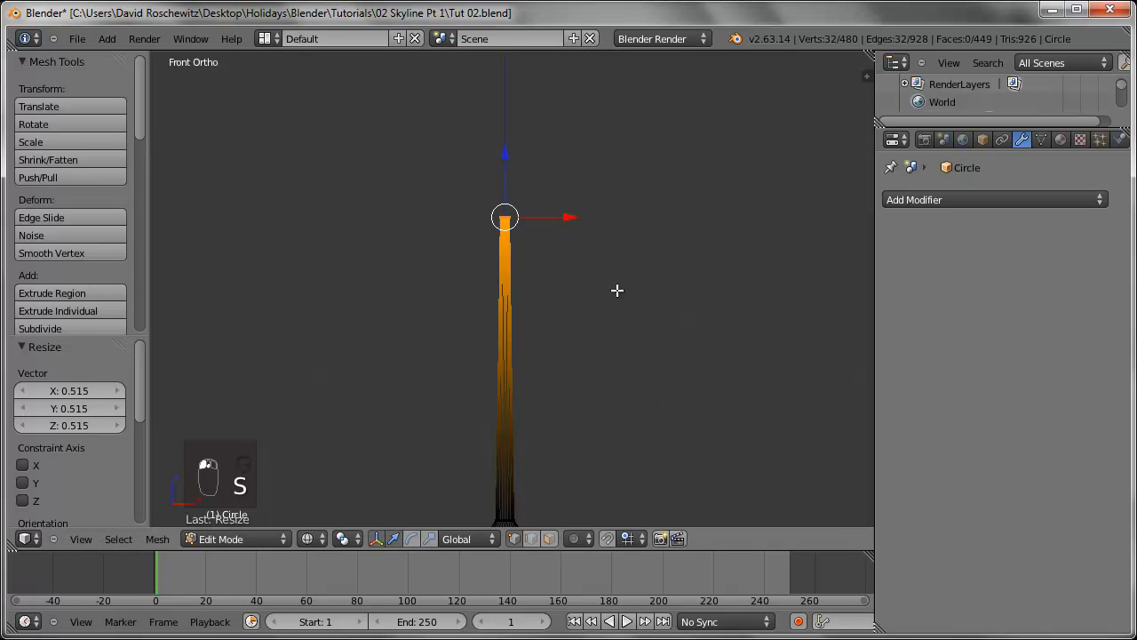
- Add a loop cut slid slightly below the mast's middle, and two evenly spaced loop cuts in the section above it
shift+middle_drag(600, 365, 588, 293)
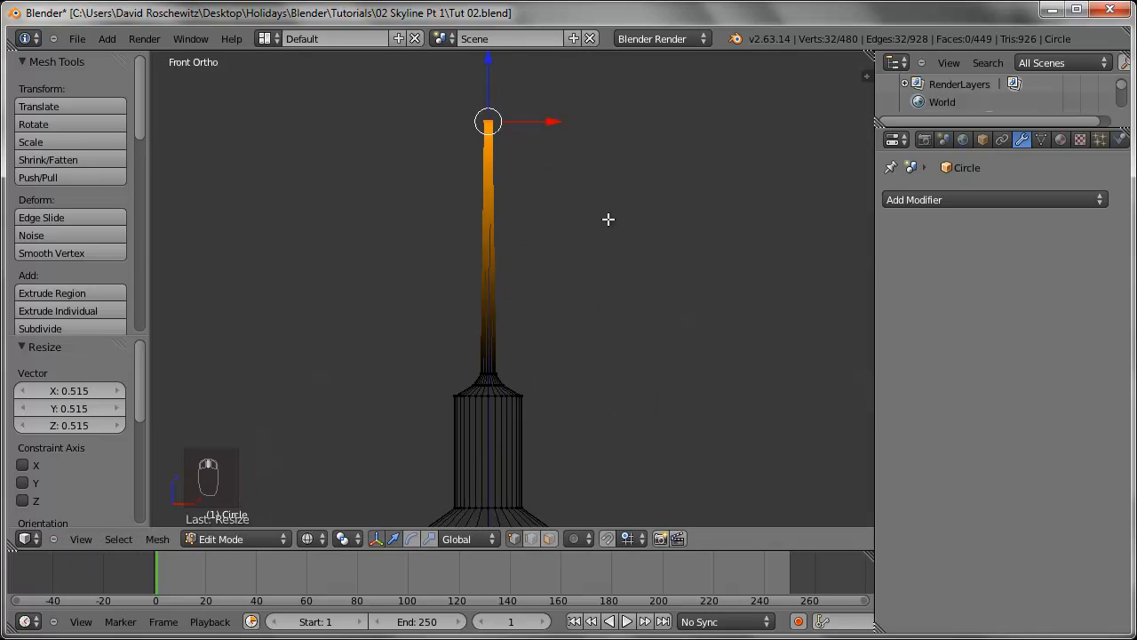
shift+middle_drag(598, 228, 556, 274)
scroll(510, 320, up, 1)
key(ctrl+r)
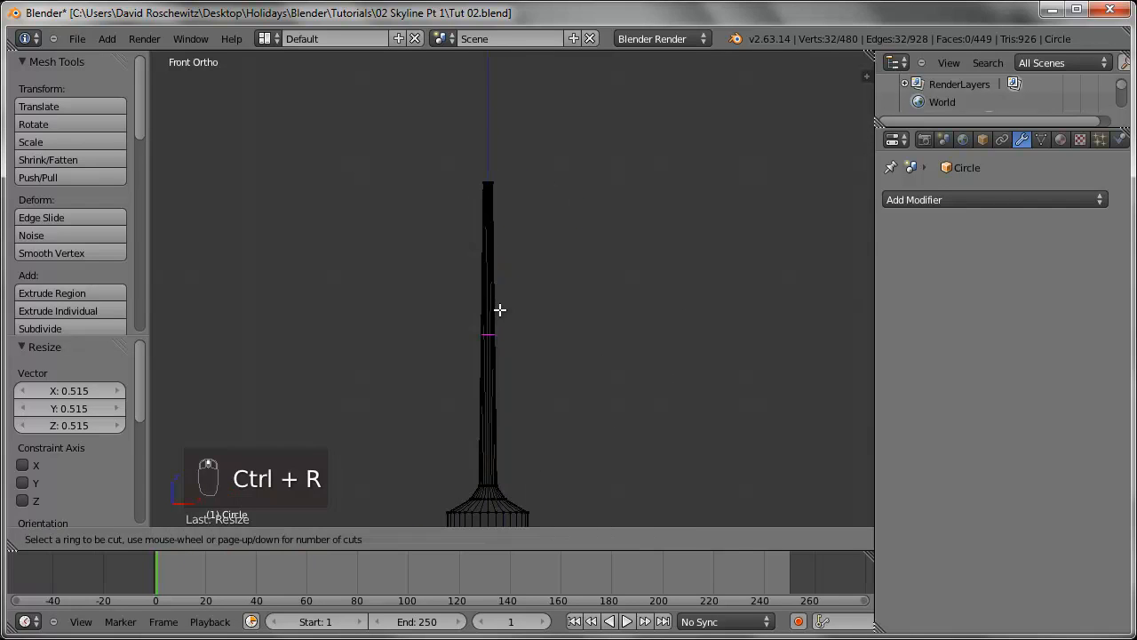
click(500, 309)
click(507, 335)
key(ctrl+r)
scroll(496, 280, up, 2)
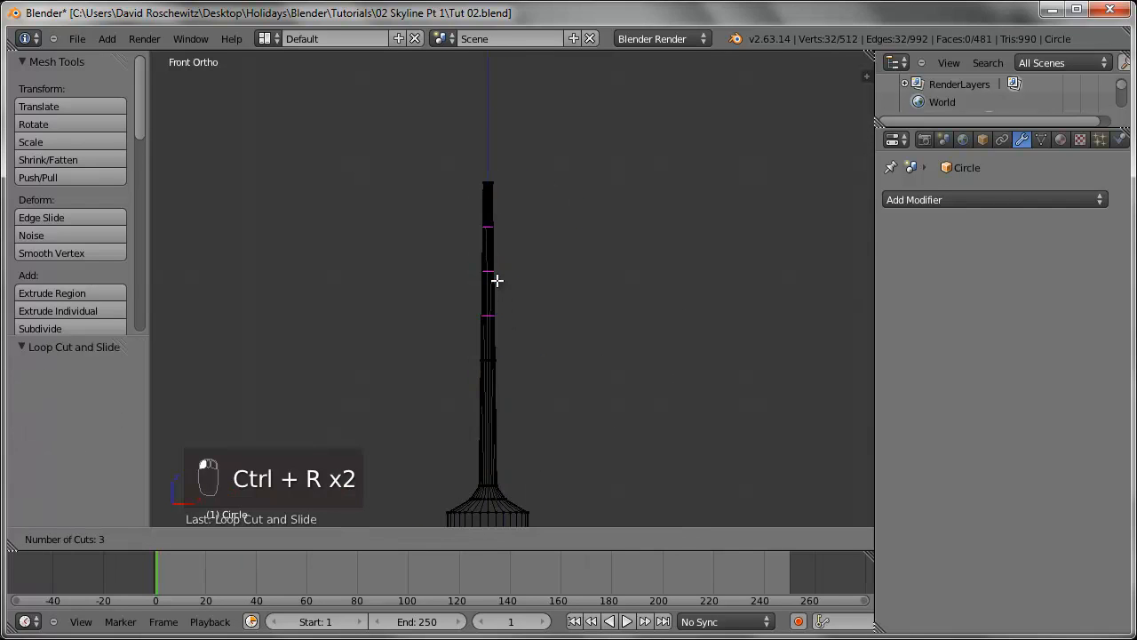
click(498, 281)
- Add three more loop cuts to the mast, sliding each down close above an existing loop to form three thin bands
scroll(492, 236, up, 4)
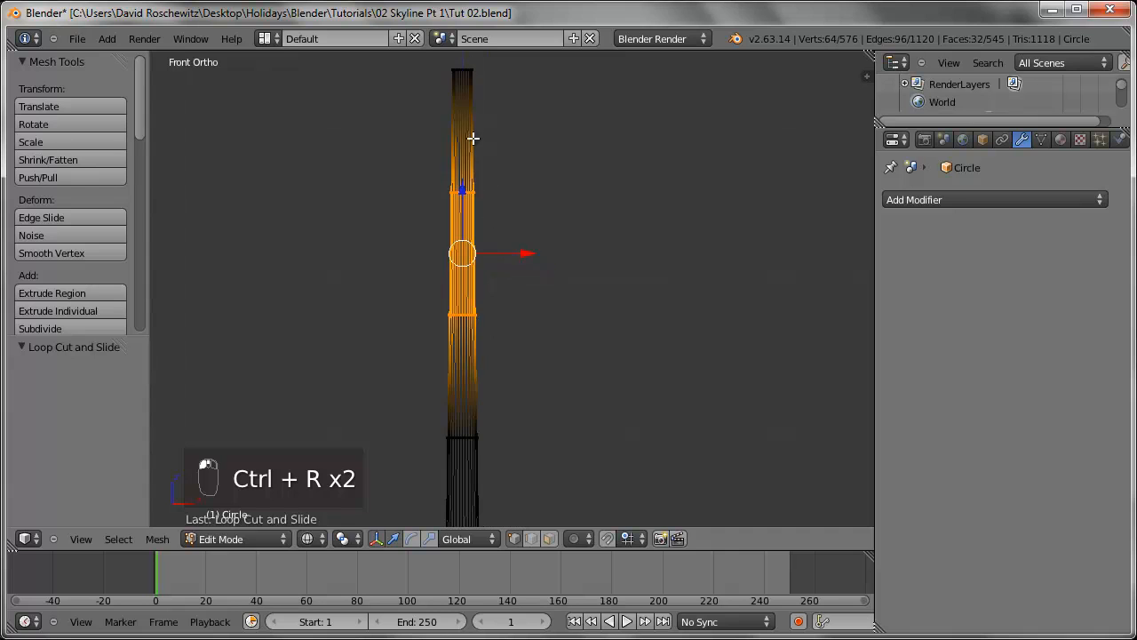
key(ctrl+r)
click(474, 131)
click(487, 184)
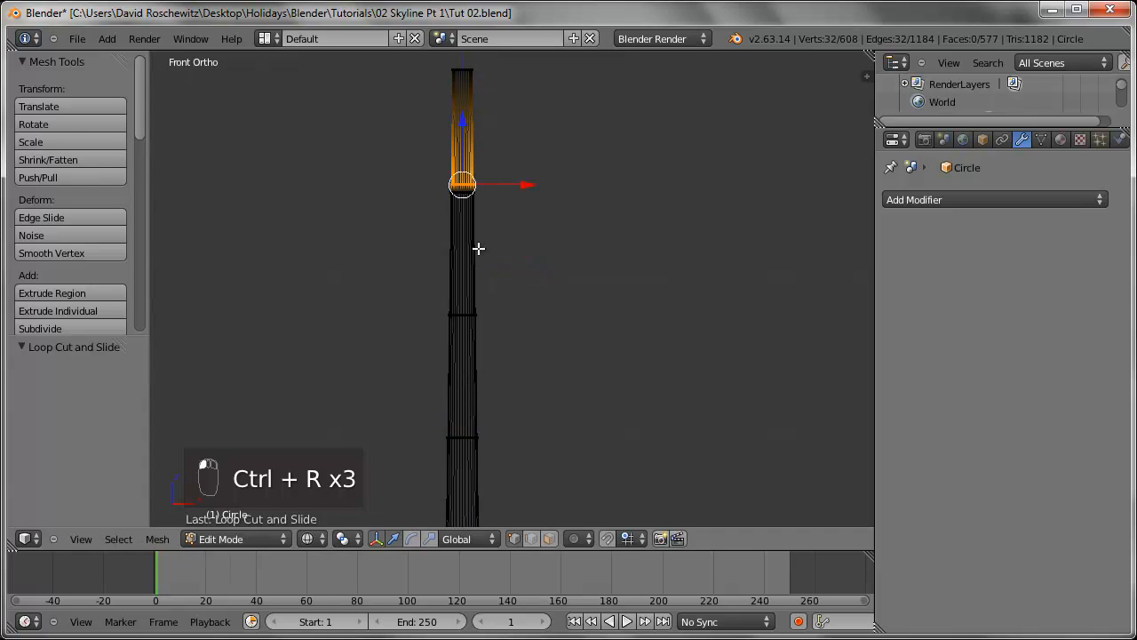
key(ctrl+r)
click(478, 253)
click(484, 304)
key(ctrl+r)
click(477, 378)
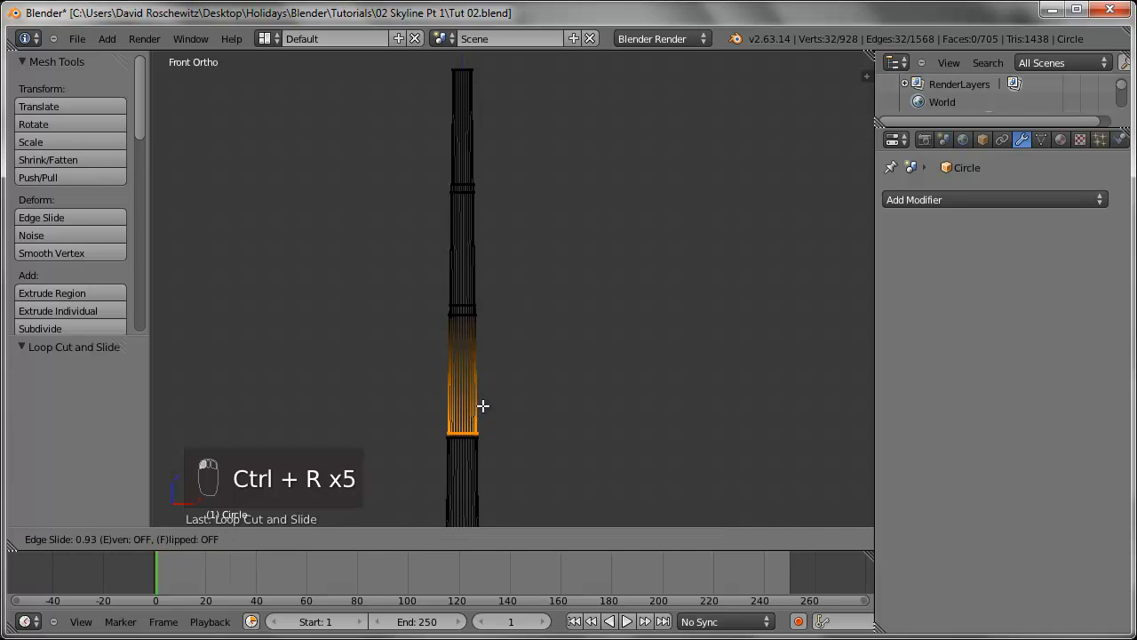
click(482, 403)
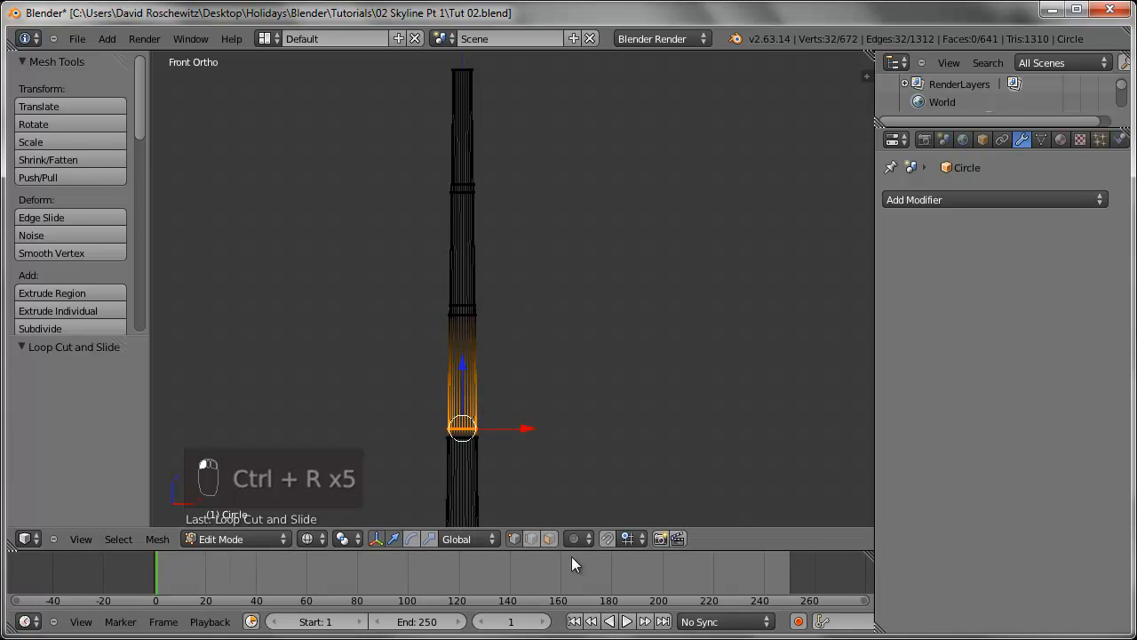
- Select the three thin face bands on the mast, extrude them in place, and fatten them outward by about 0.35 into discs
key(a)
alt+right_click(468, 432)
alt+shift+right_click(468, 309)
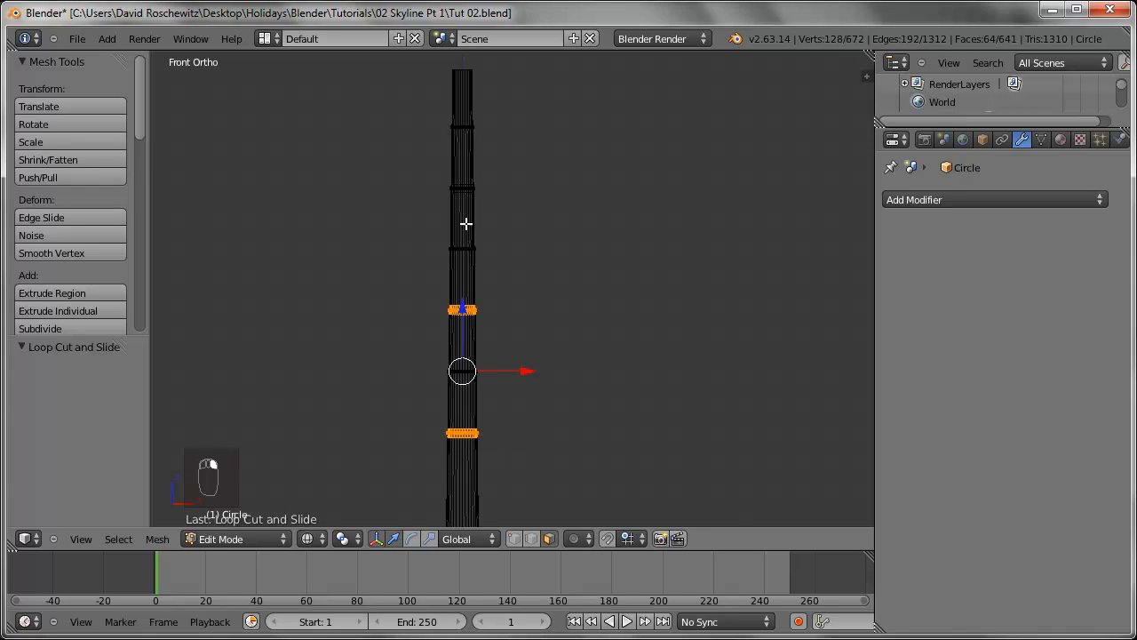
alt+shift+right_click(468, 188)
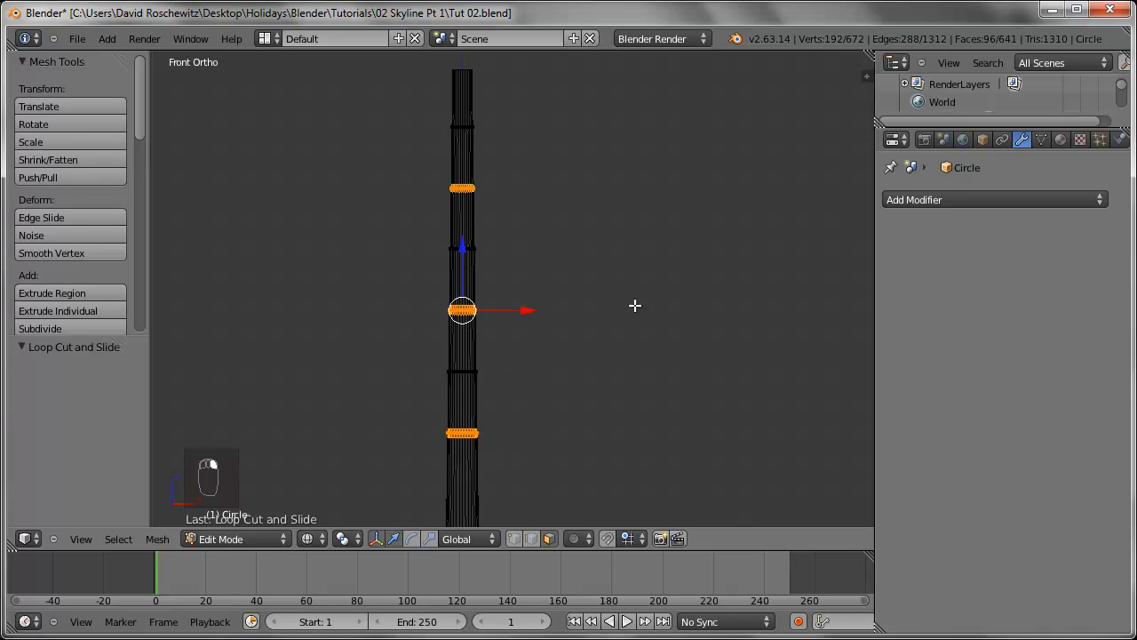
key(e)
right_click(634, 305)
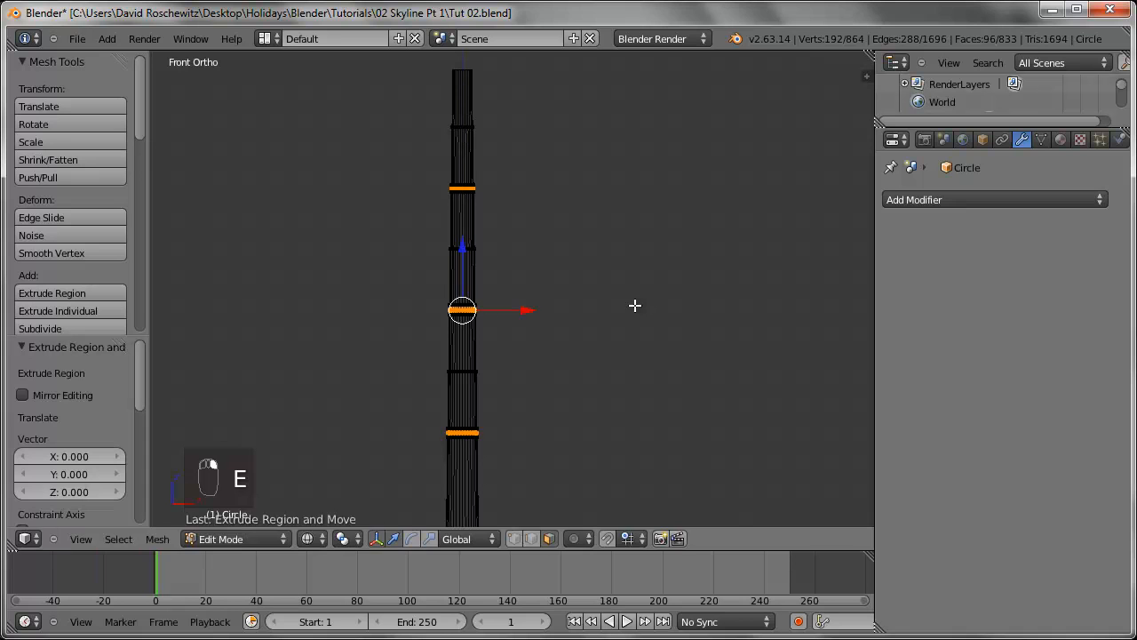
key(alt+s)
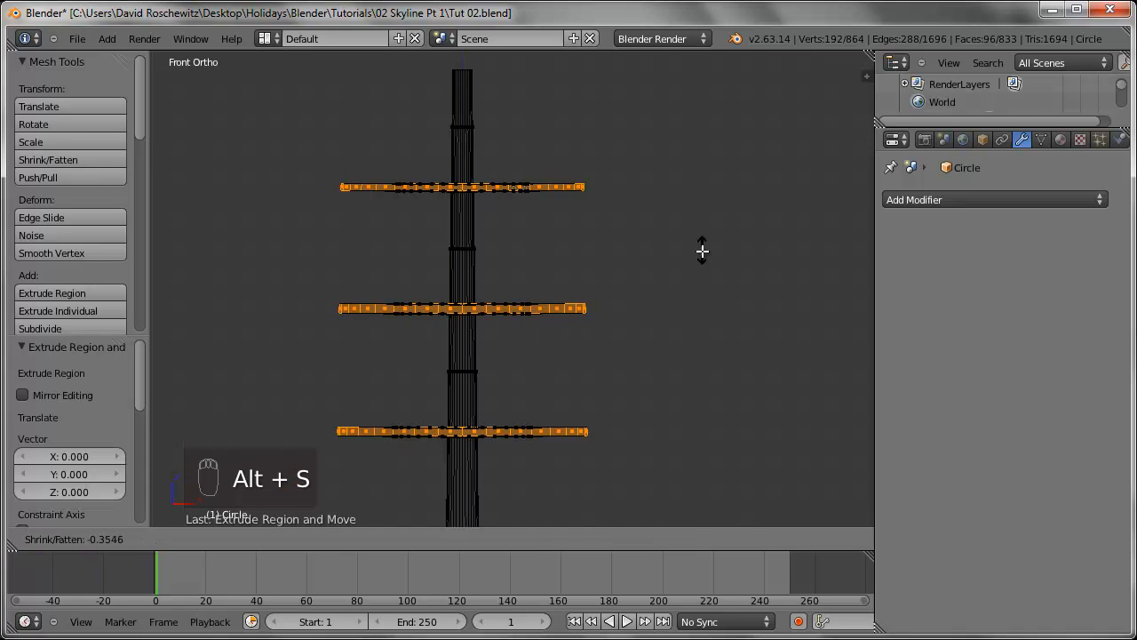
click(703, 247)
key(Tab)
- Fill the open edge loop at the mast's tip with a face
middle_drag(680, 224, 658, 257)
key(z)
scroll(446, 384, up, 7)
shift+middle_drag(425, 346, 782, 228)
scroll(561, 267, up, 4)
shift+middle_drag(664, 269, 581, 360)
key(Tab)
key(a)
key(a)
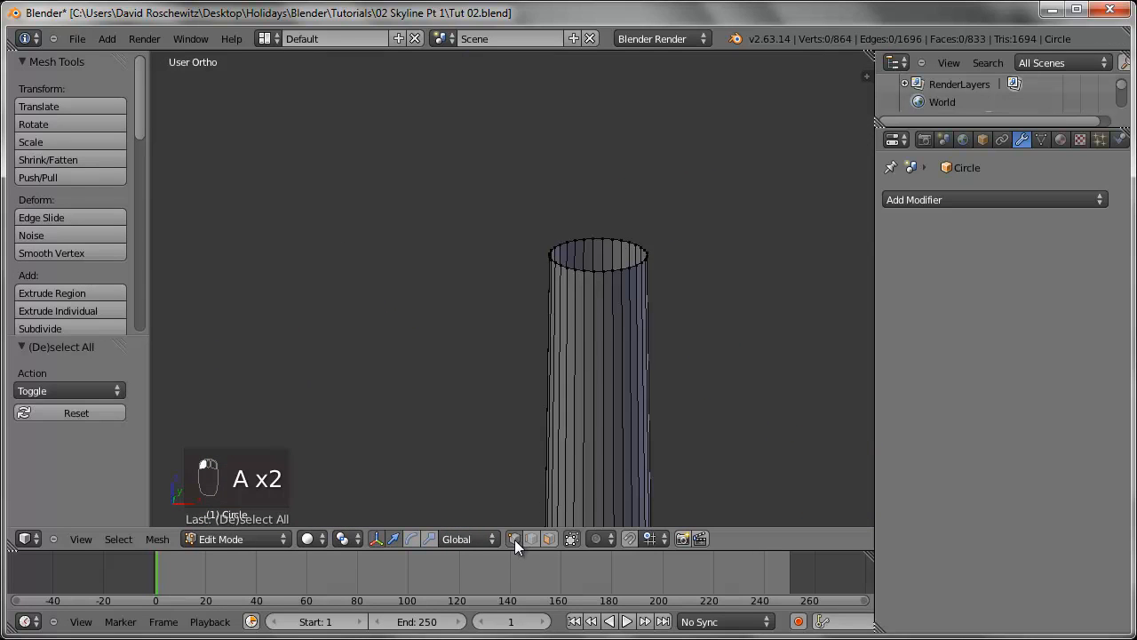
alt+right_click(598, 267)
key(f)
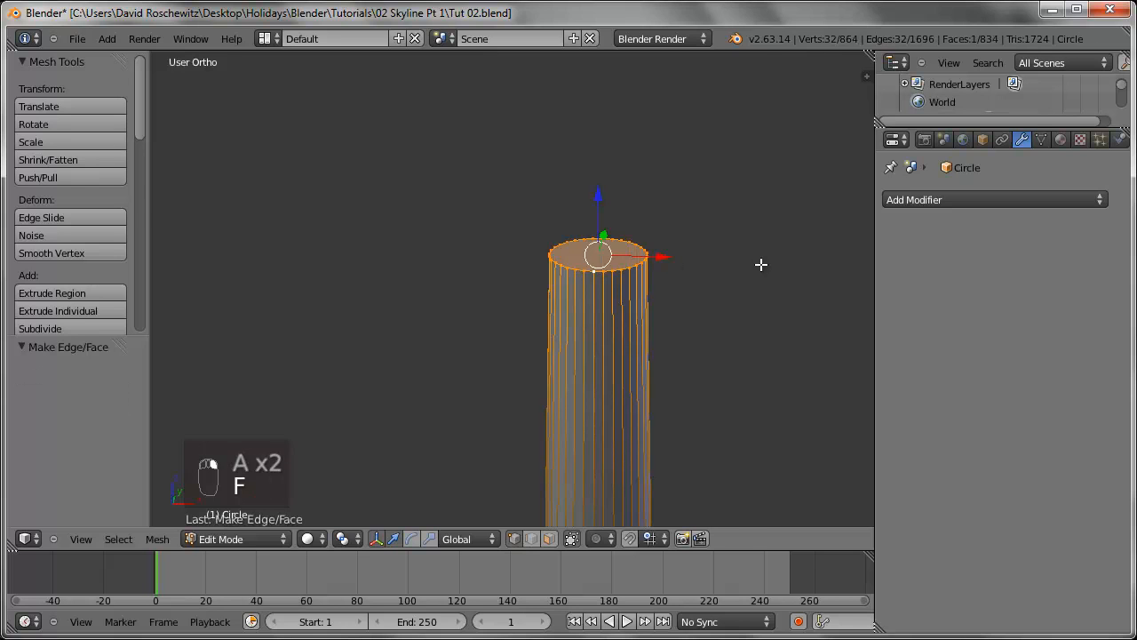
key(Tab)
- Apply smooth shading to the whole tower
scroll(764, 263, down, 6)
scroll(750, 324, down, 5)
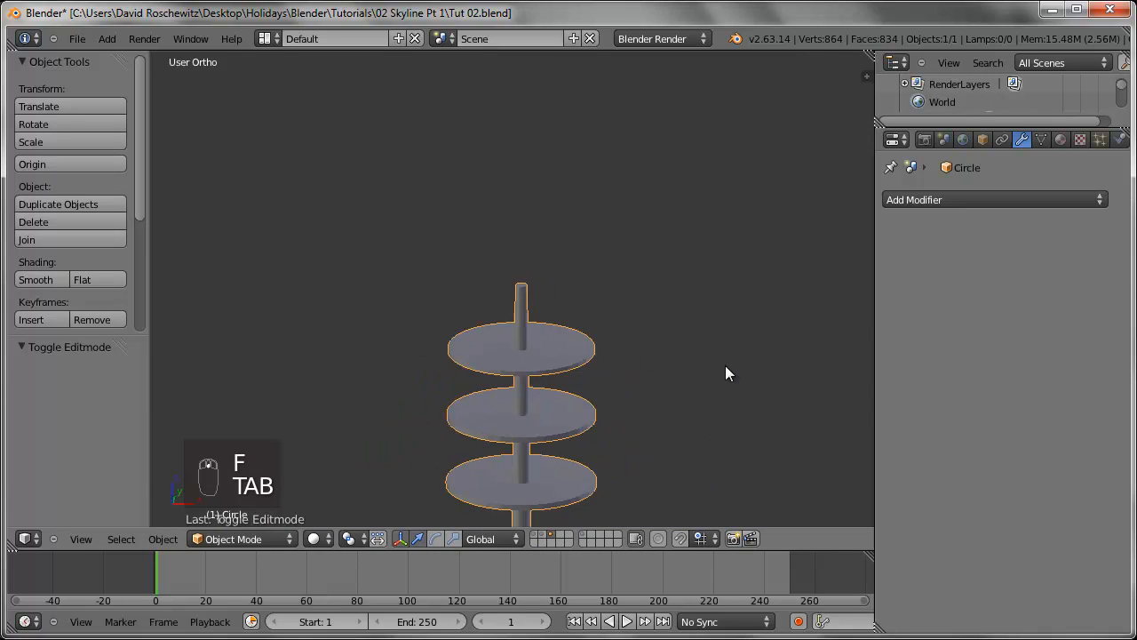
middle_drag(699, 379, 665, 368)
shift+middle_drag(607, 446, 614, 205)
shift+middle_drag(631, 398, 635, 252)
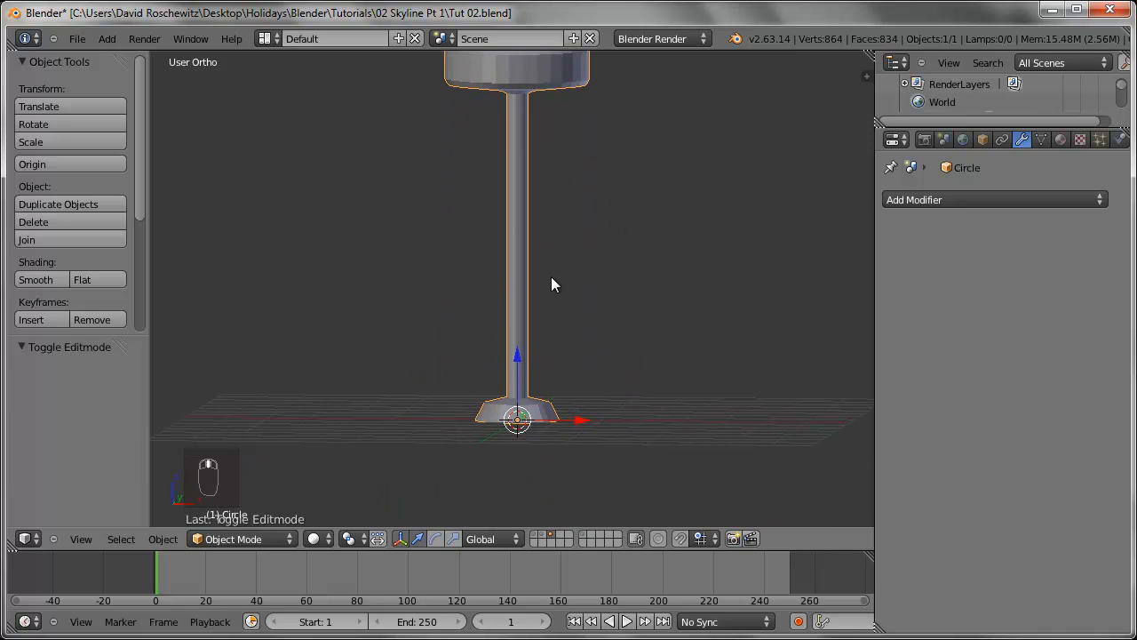
shift+middle_drag(611, 214, 635, 321)
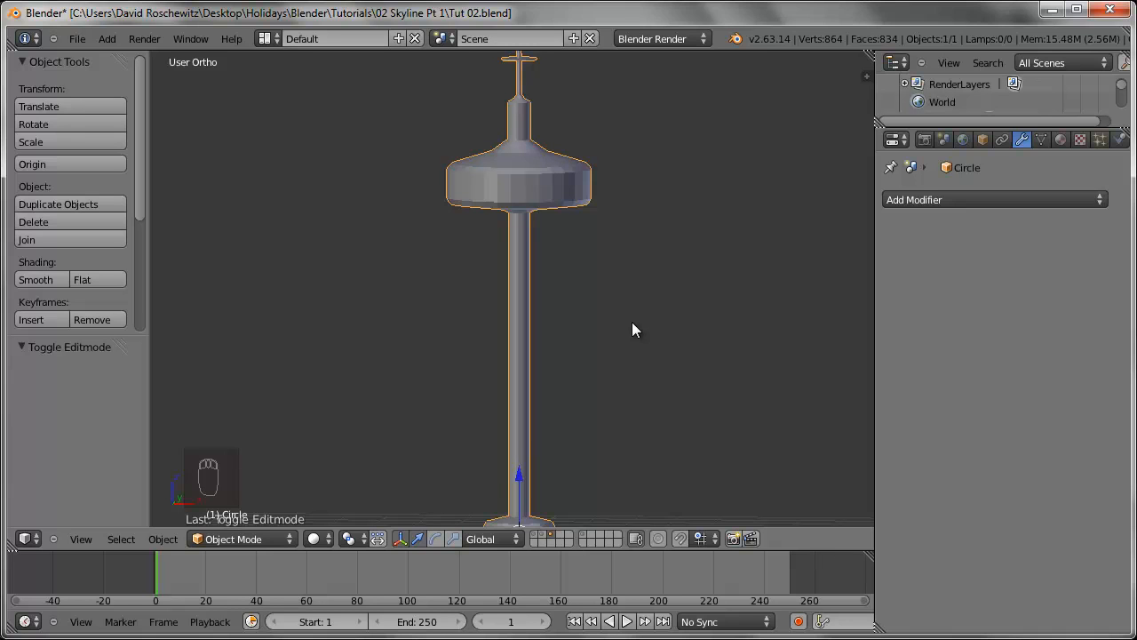
scroll(631, 312, down, 1)
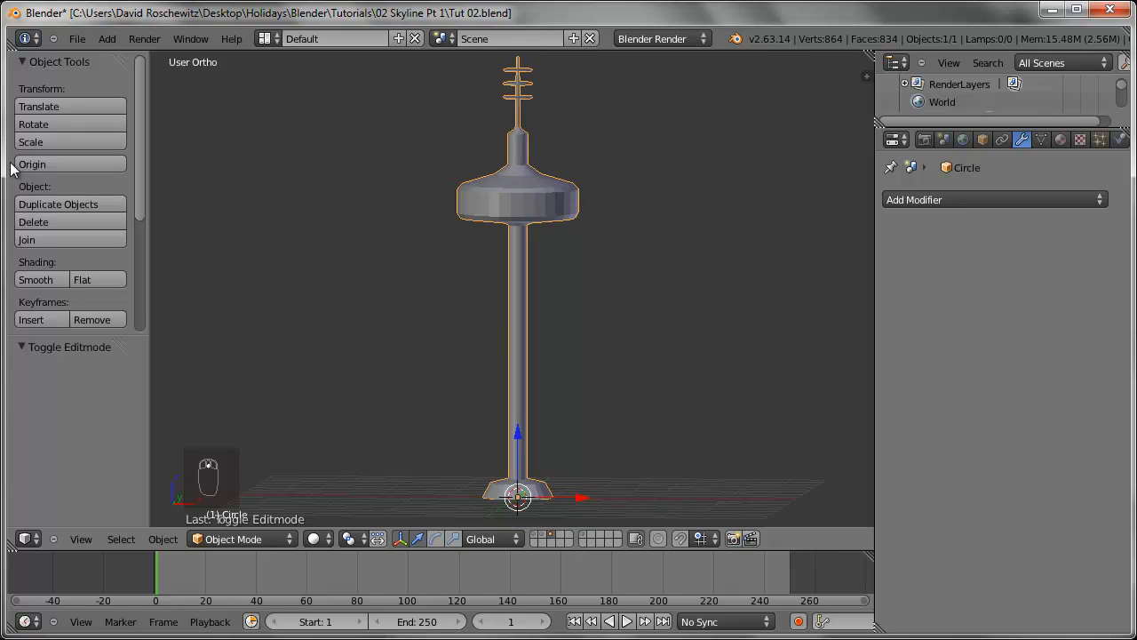
click(40, 281)
middle_drag(547, 350, 598, 304)
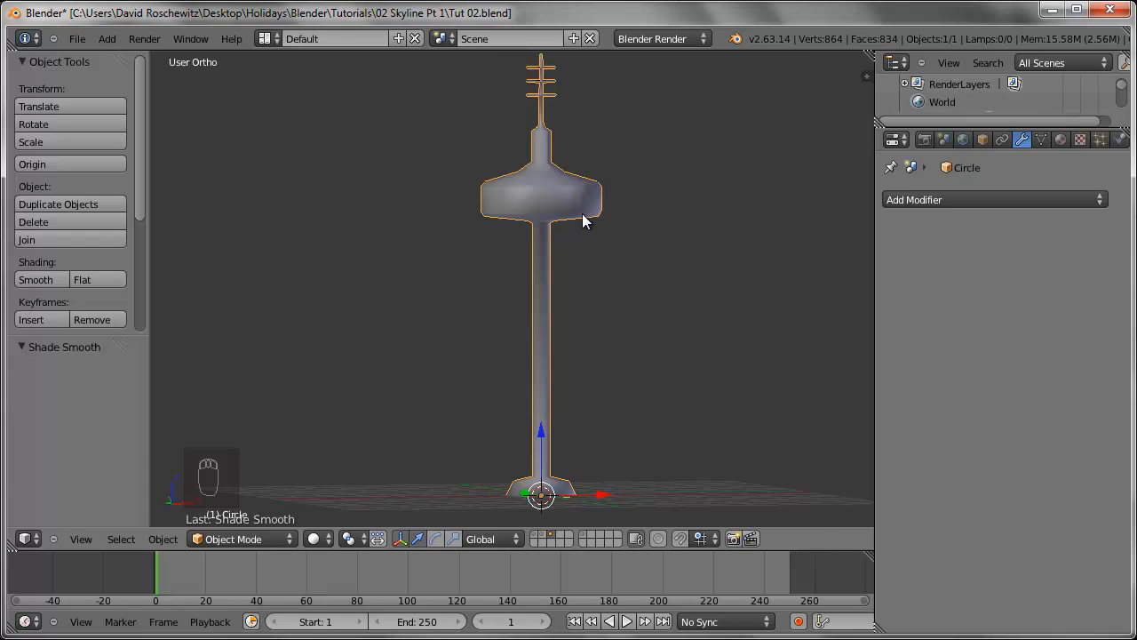
- Add a loop cut around the base's outer wall and slide it down close to the bottom edge
scroll(582, 213, up, 6)
shift+middle_drag(626, 464, 624, 356)
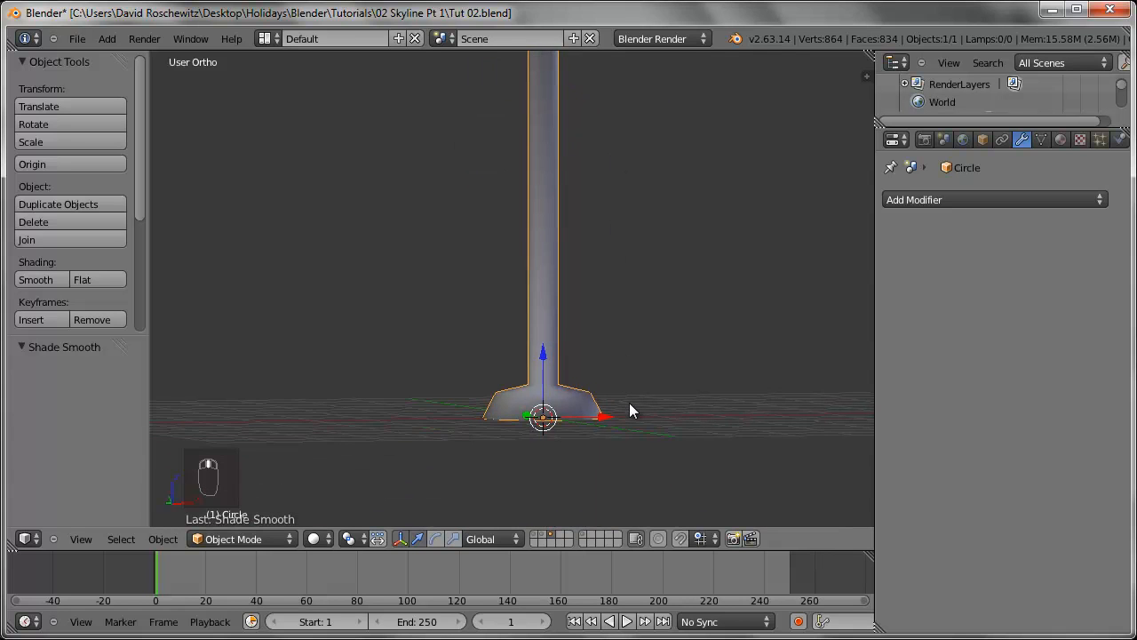
scroll(626, 360, up, 4)
shift+middle_drag(679, 460, 630, 254)
key(KP_5)
scroll(648, 281, down, 4)
scroll(578, 311, up, 8)
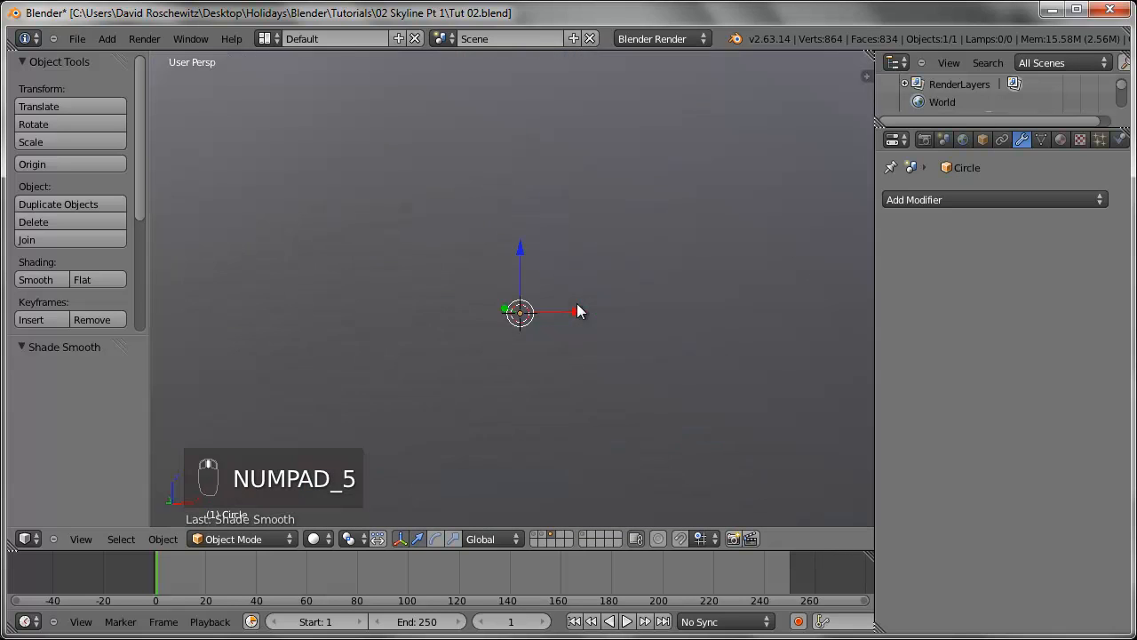
scroll(577, 306, down, 4)
middle_drag(579, 312, 619, 325)
key(Tab)
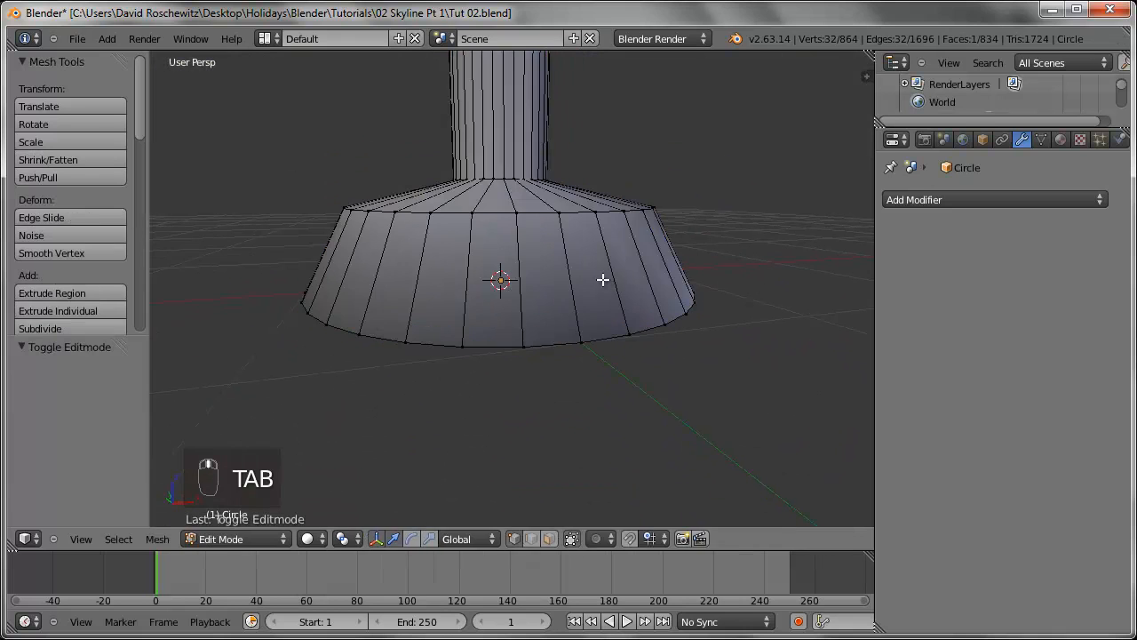
key(ctrl+r)
click(588, 275)
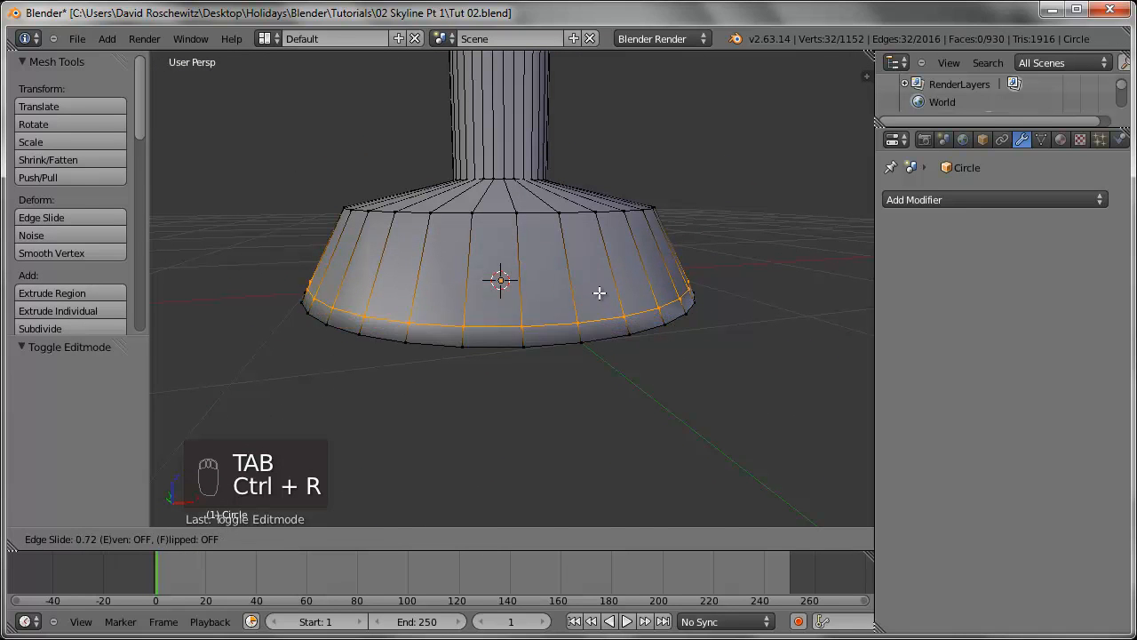
click(597, 291)
key(Tab)
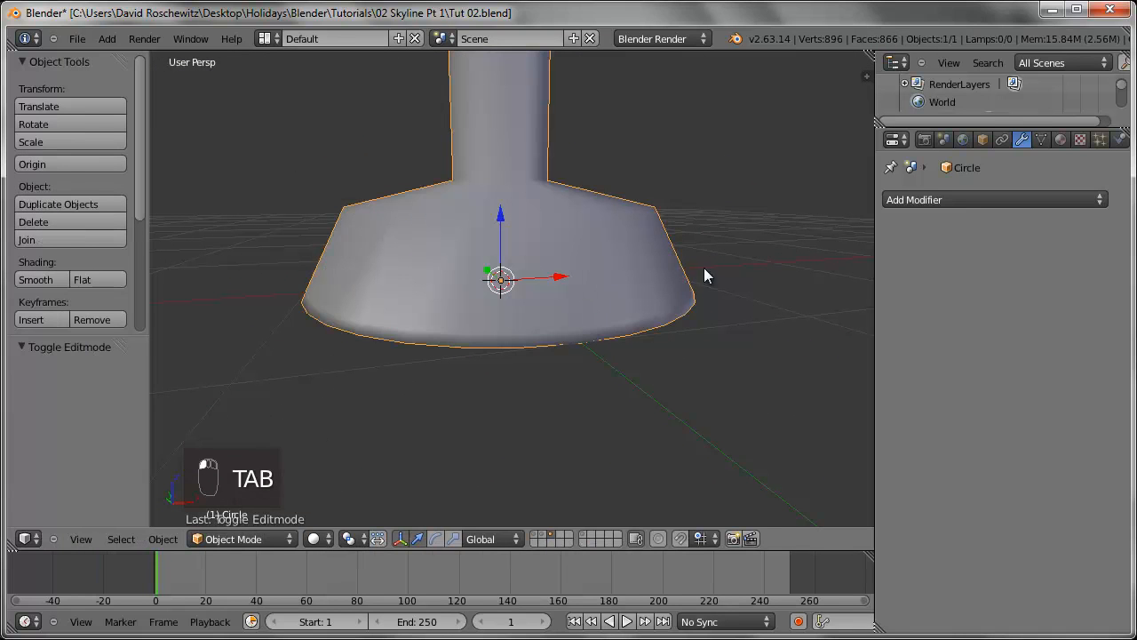
- Add a second loop cut to the base's outer wall and slide it up close to the upper edge
key(Tab)
key(ctrl+r)
click(604, 274)
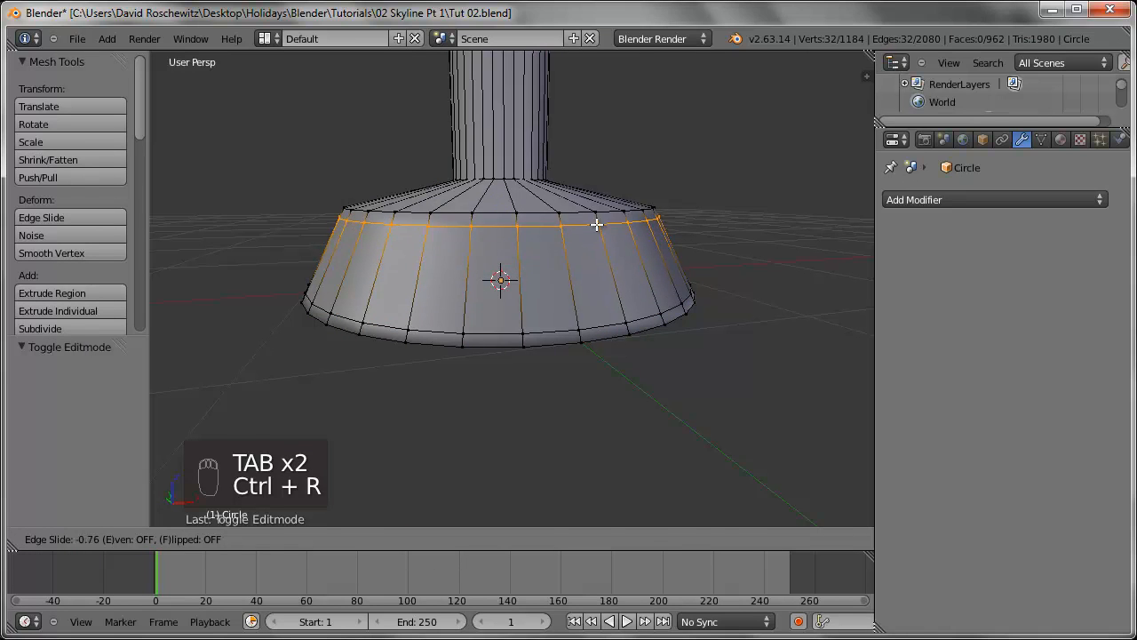
click(596, 219)
key(Tab)
- Add a loop cut on the base's sloping top and slide it by about -0.92, close to the shaft
middle_drag(598, 222, 600, 312)
key(Tab)
key(ctrl+r)
click(569, 368)
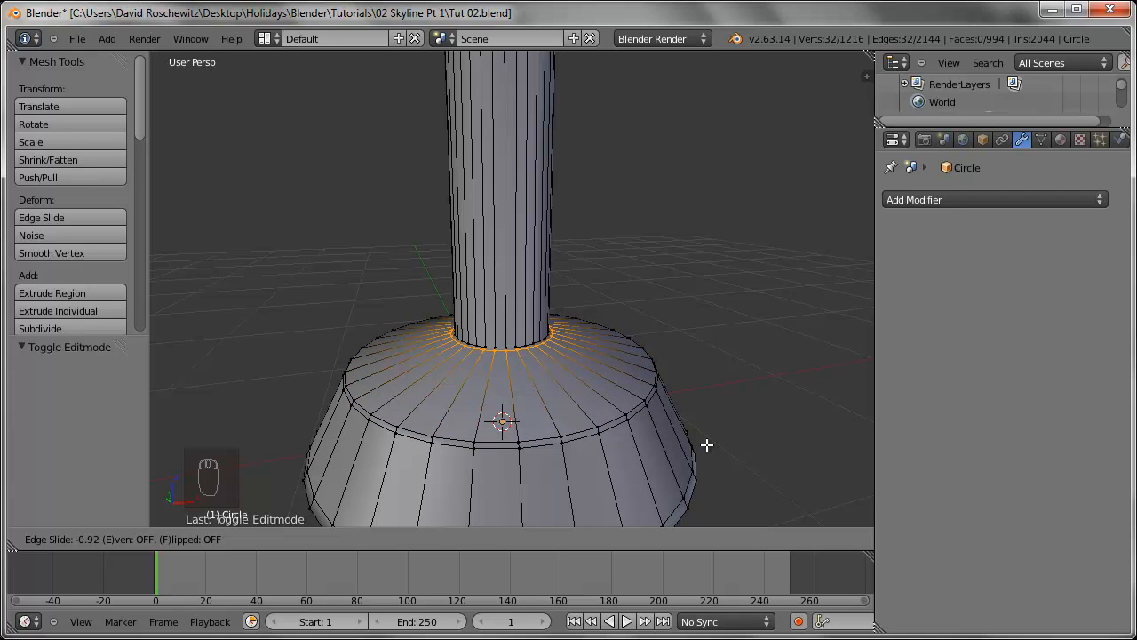
click(704, 442)
key(Tab)
- Add a loop cut around the shaft and move it about 2.946 down along Z towards the base
key(Tab)
key(ctrl+r)
click(493, 204)
click(597, 600)
scroll(627, 328, down, 5)
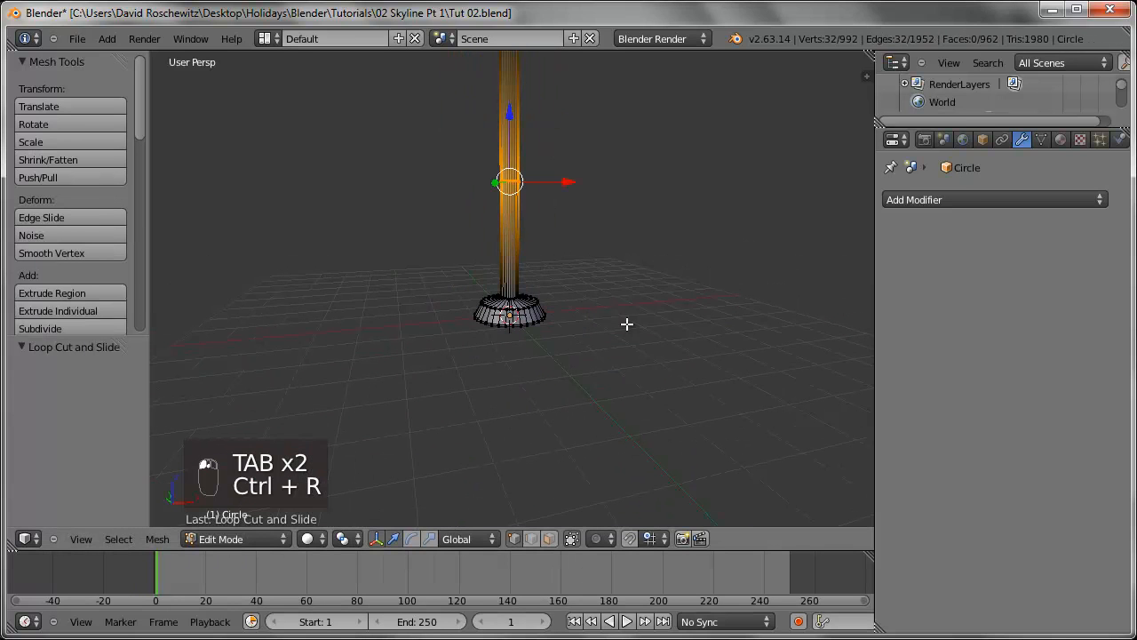
key(g)
key(z)
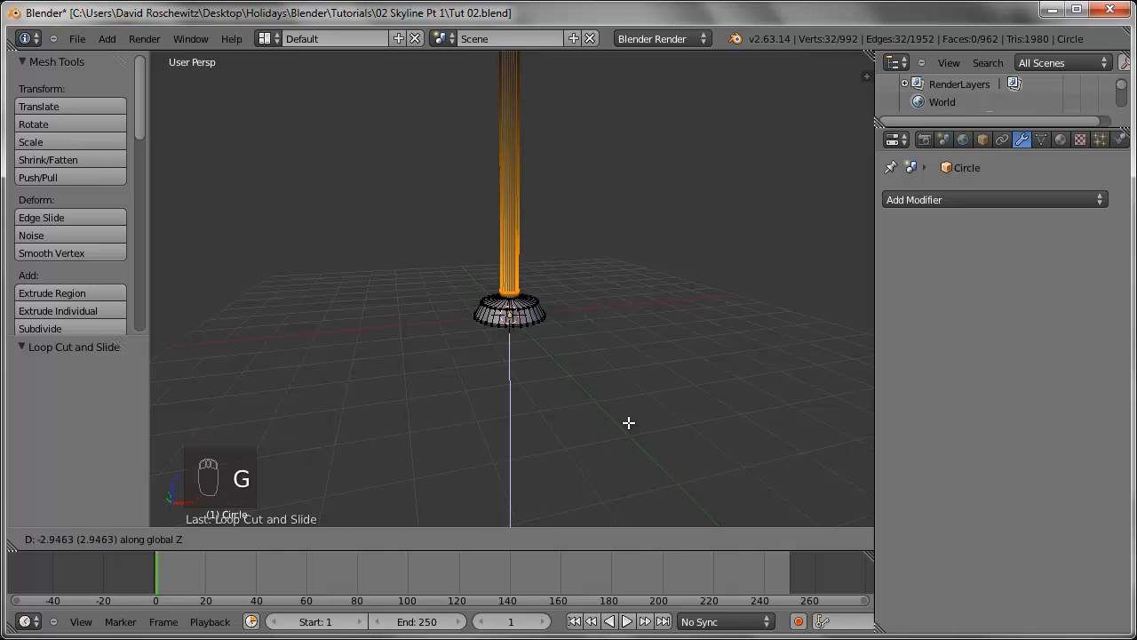
click(628, 422)
- Lower the shaft's new loop further along Z until it sits just above the joint with the base
scroll(569, 343, up, 5)
scroll(557, 343, up, 4)
key(g)
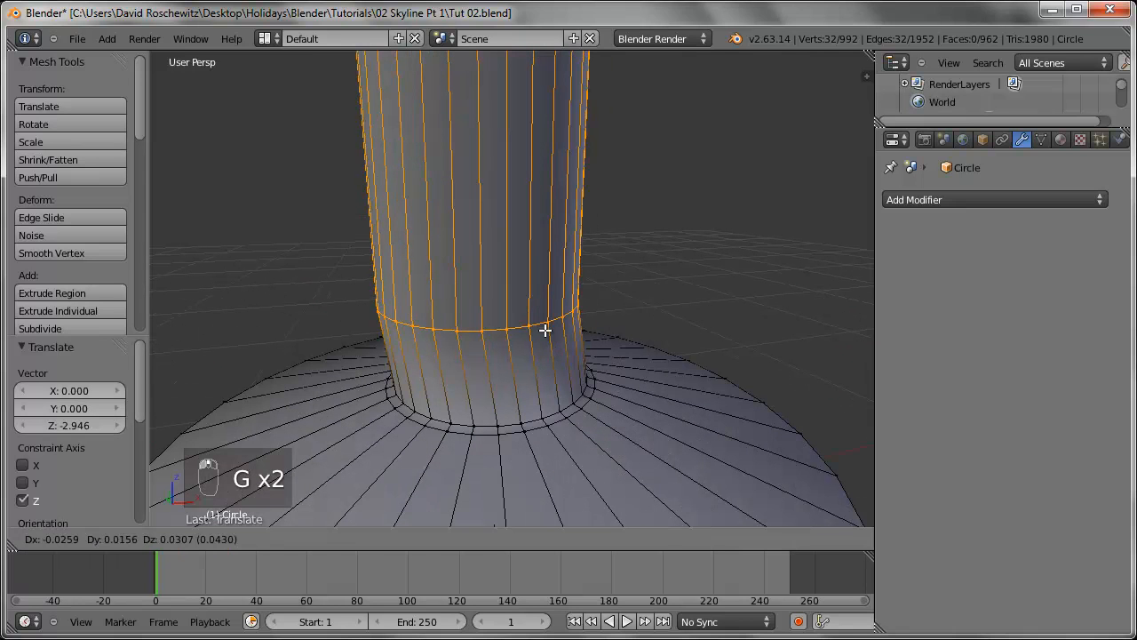
right_click(546, 330)
key(g)
key(z)
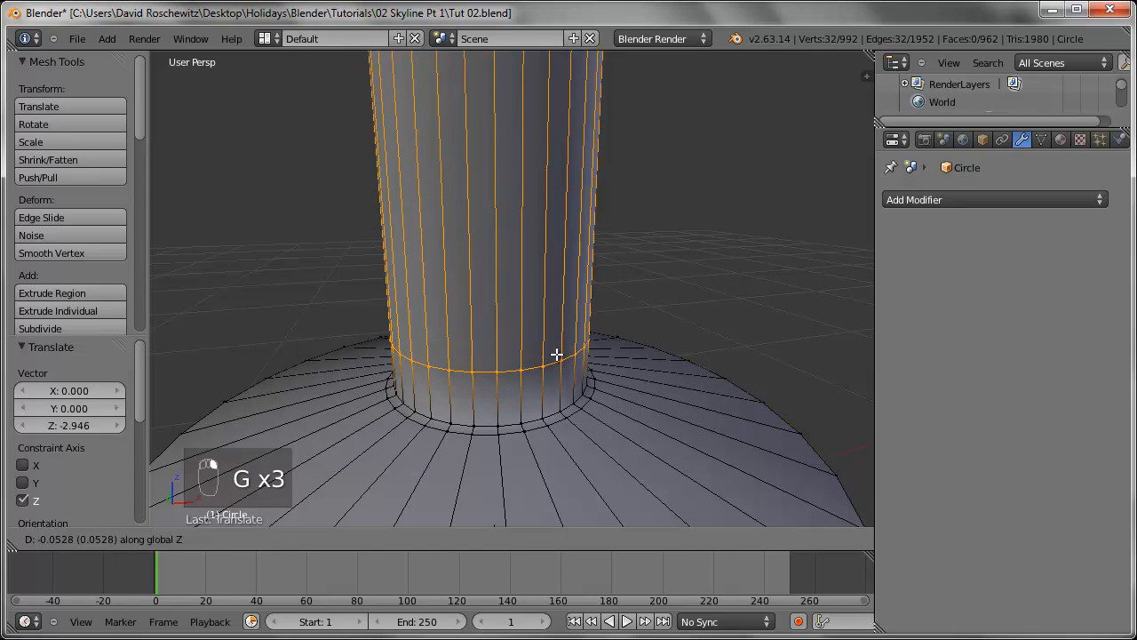
click(557, 378)
key(Tab)
scroll(602, 391, down, 5)
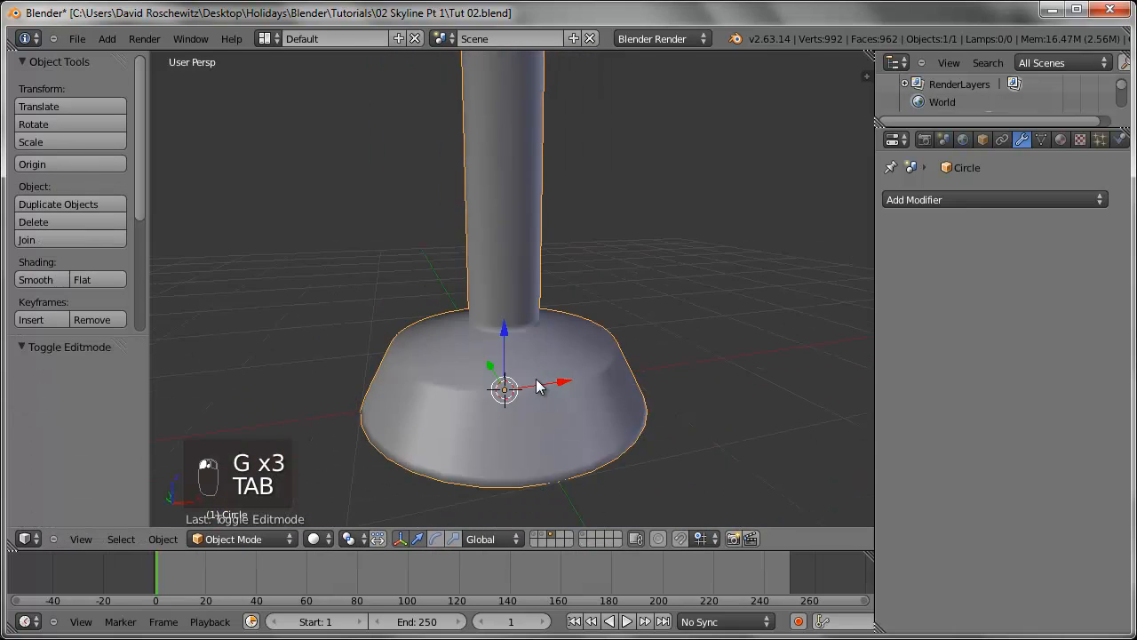
- Add another loop cut around the shaft and raise it about 1.992 along Z to just beneath the pod
shift+middle_drag(543, 264, 534, 461)
shift+middle_drag(532, 180, 543, 326)
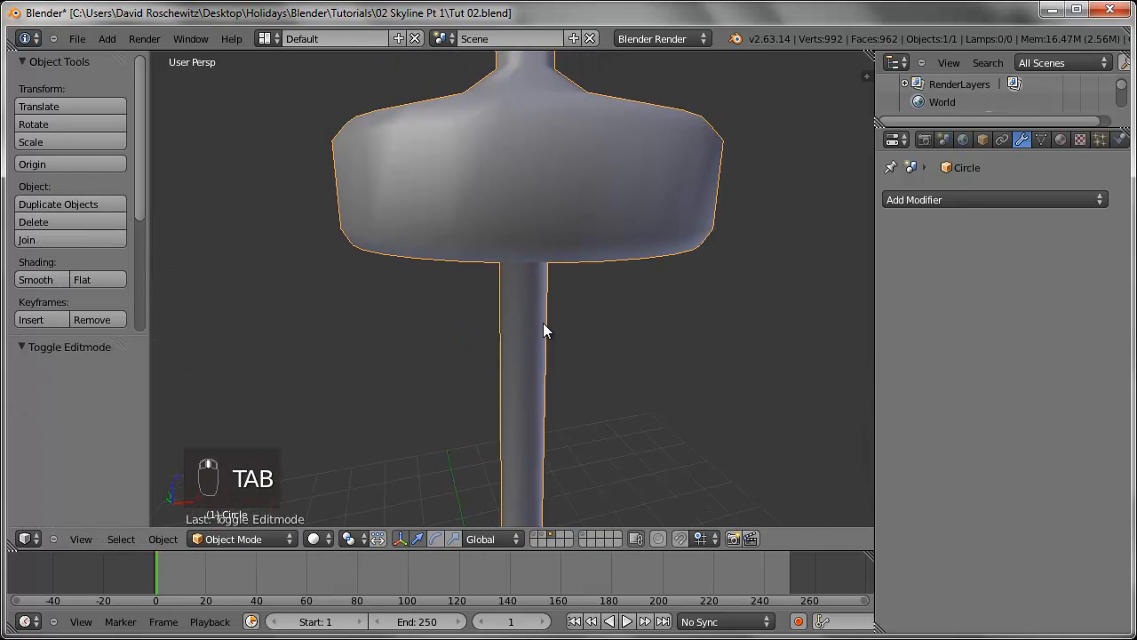
scroll(547, 306, up, 10)
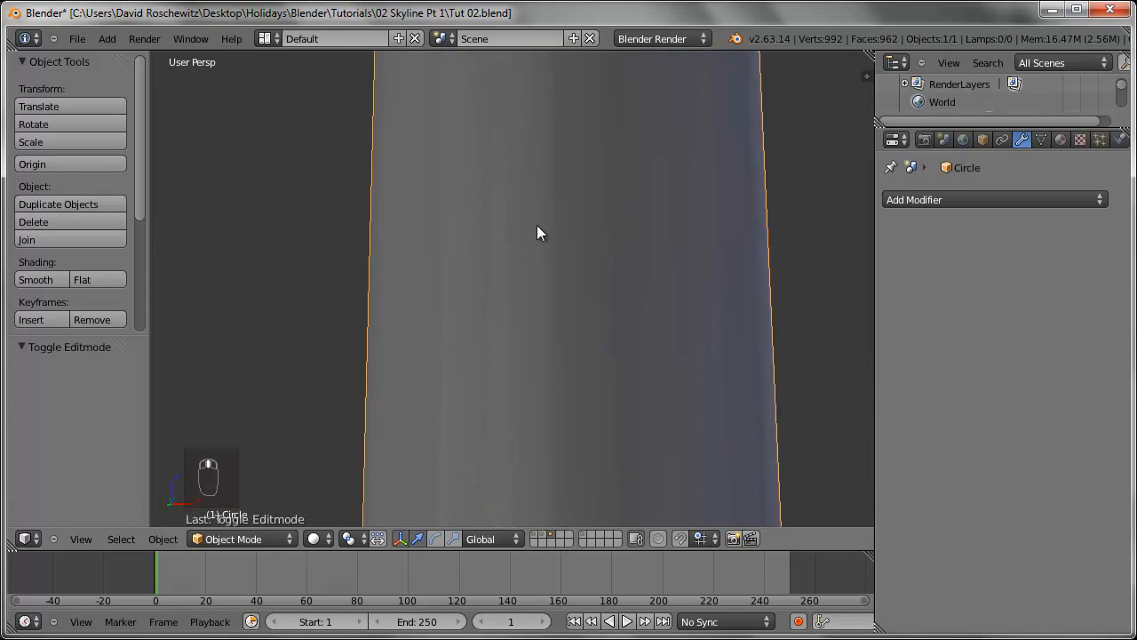
scroll(536, 240, down, 8)
key(Tab)
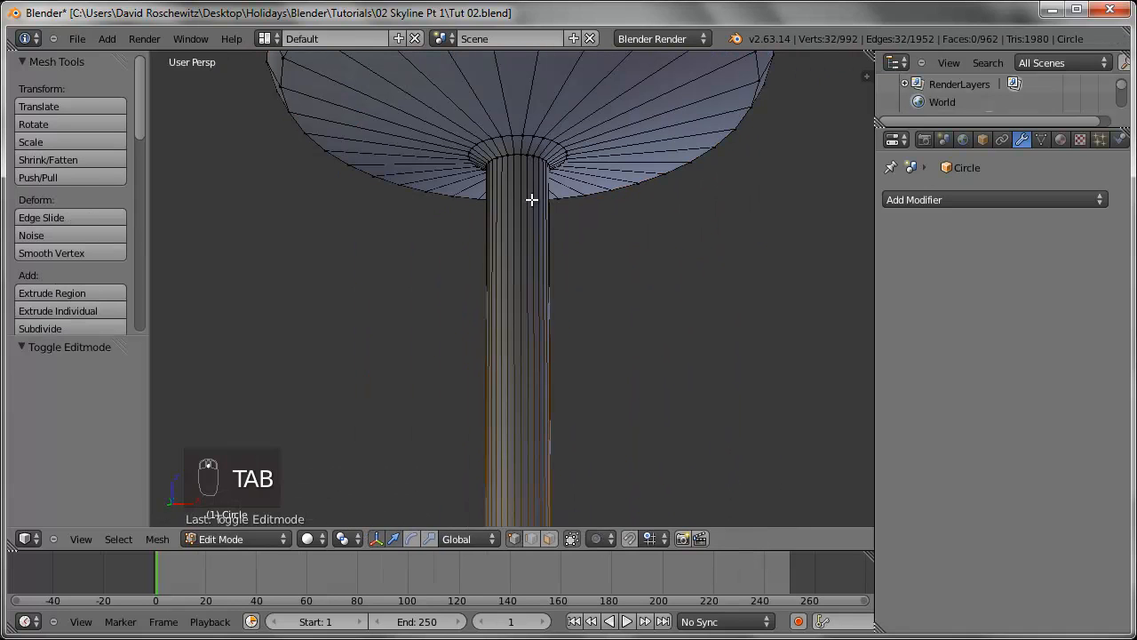
key(ctrl+r)
click(532, 204)
click(531, 6)
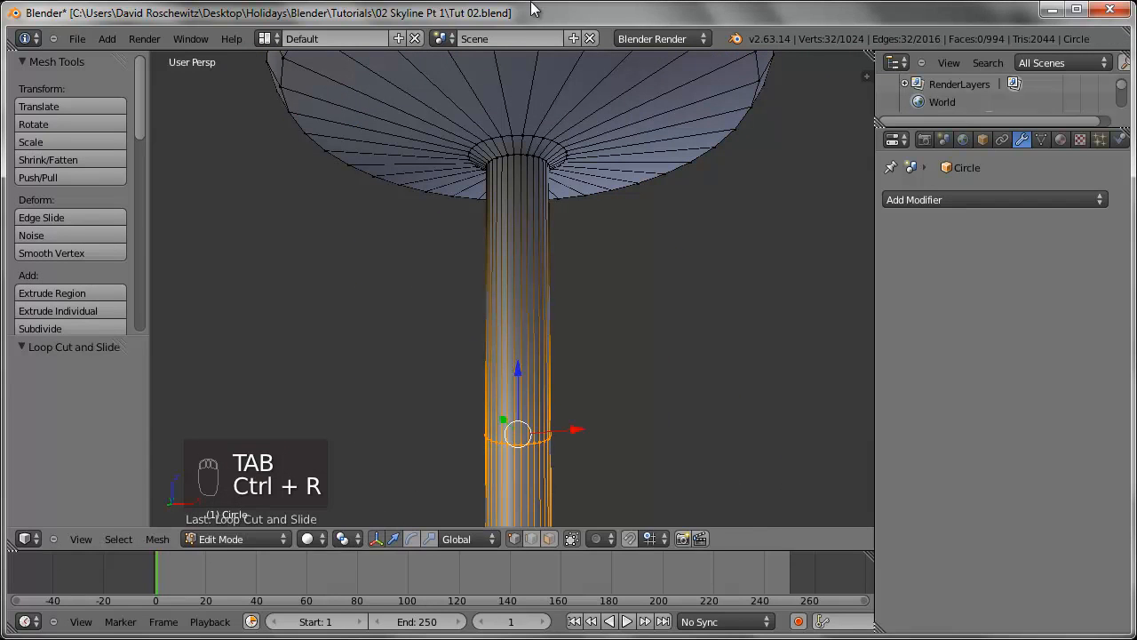
key(g)
key(z)
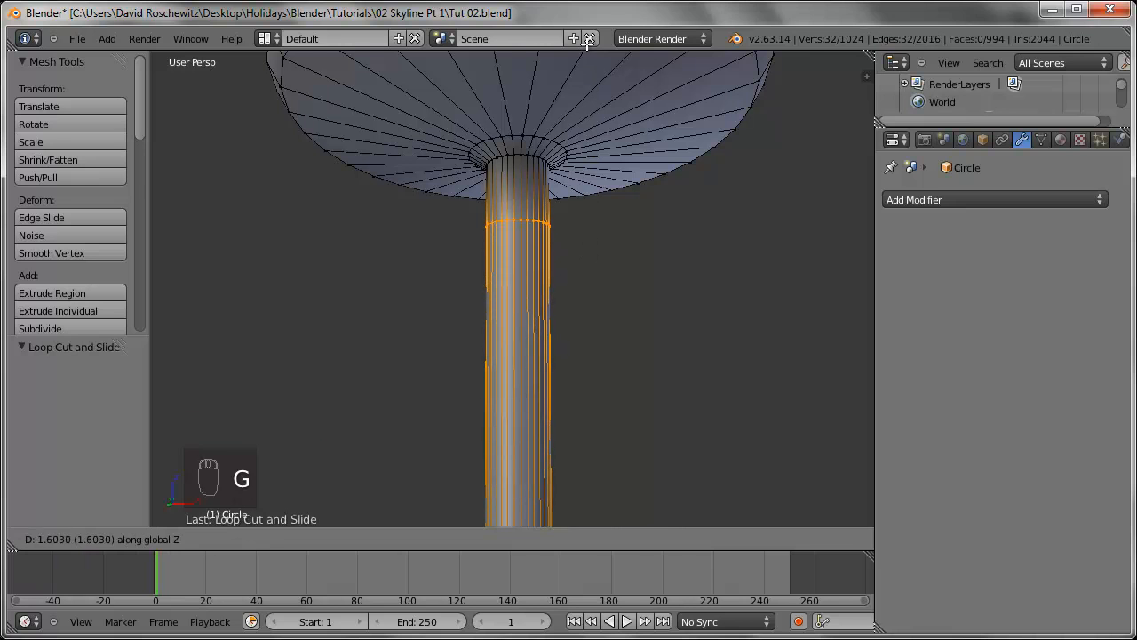
click(586, 6)
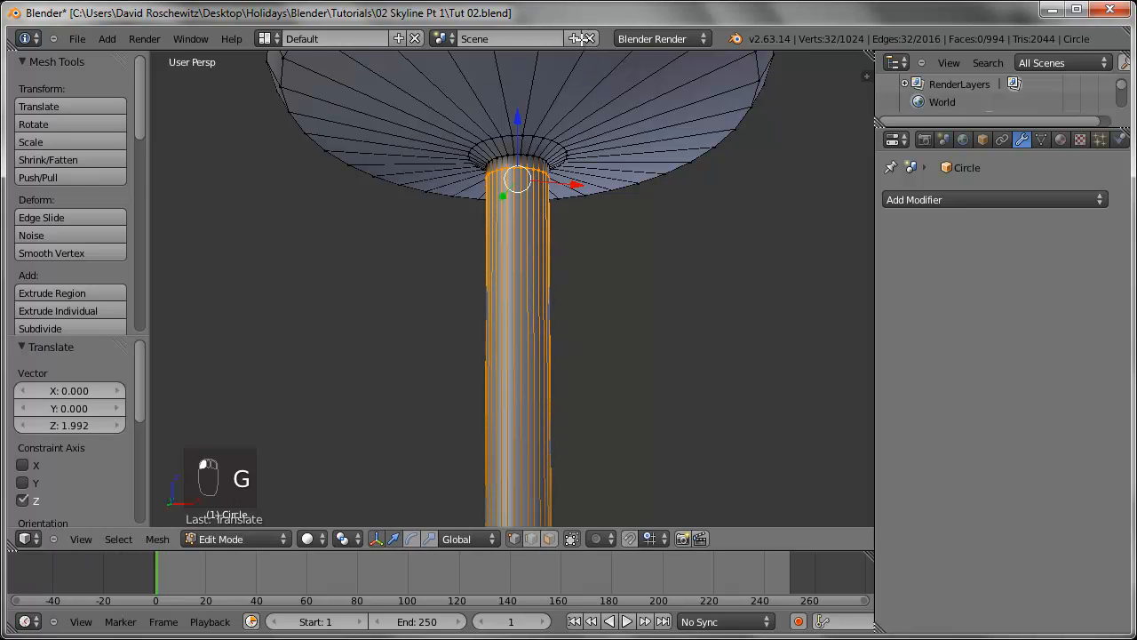
- Add a centred loop cut to the narrow collar joining the shaft and the pod
key(ctrl+r)
click(542, 144)
right_click(542, 144)
key(Tab)
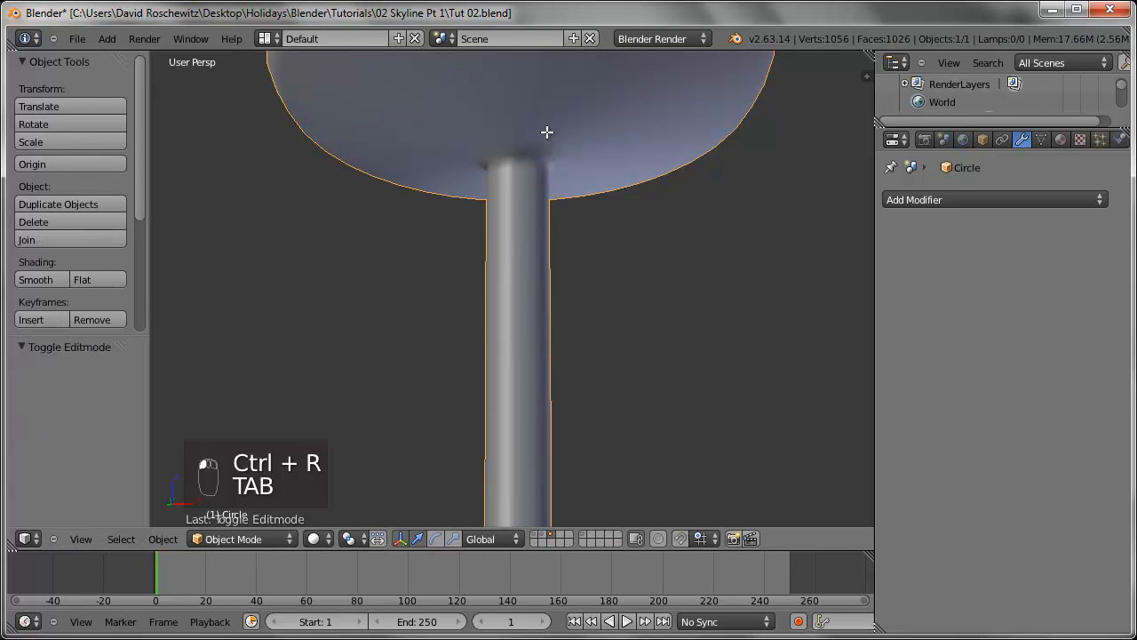
- Add a loop cut on the pod's underside and slide it inward close to the collar
key(Tab)
key(ctrl+r)
click(630, 97)
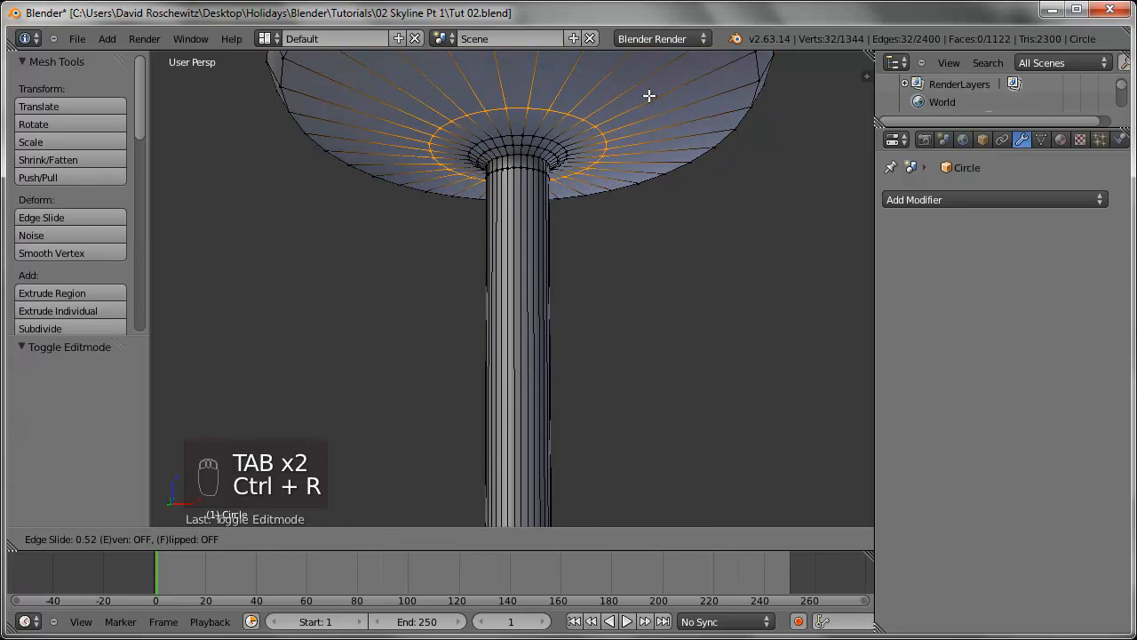
click(690, 94)
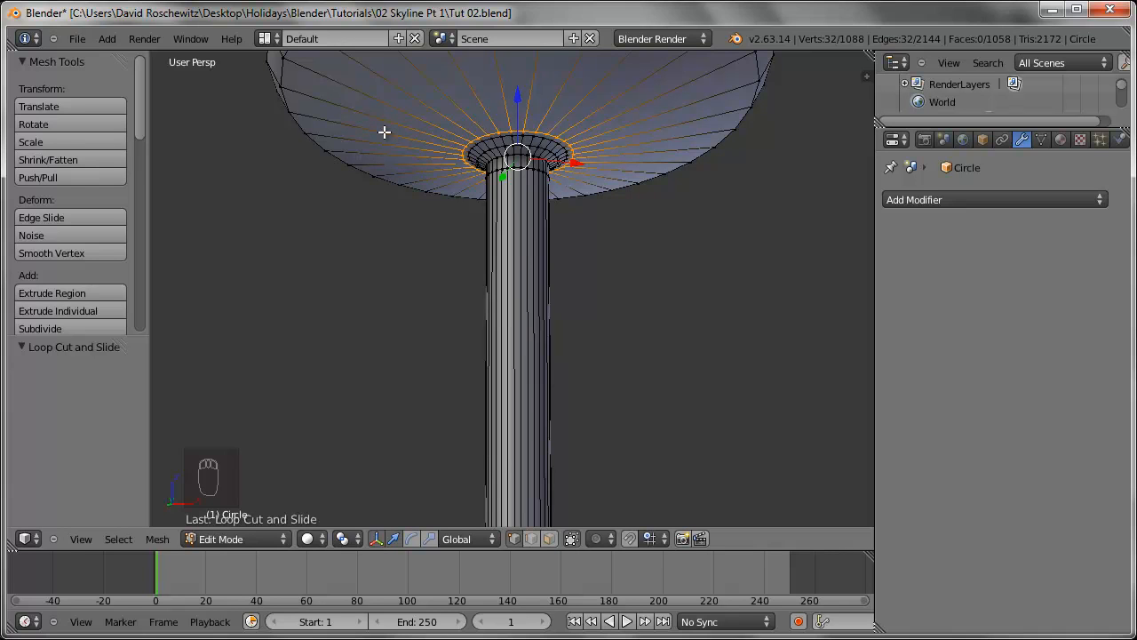
key(Tab)
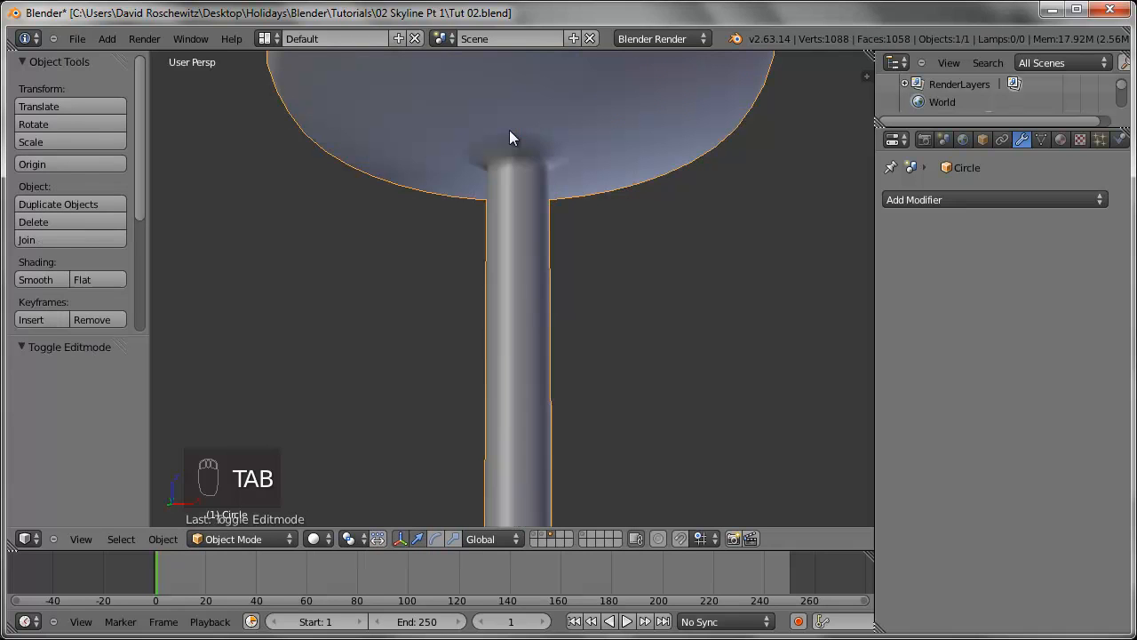
- Add another loop cut on the pod's underside and slide it outward by about -0.95, close to the rim
middle_drag(614, 177, 605, 248)
middle_drag(629, 312, 612, 233)
key(Tab)
key(ctrl+r)
click(595, 187)
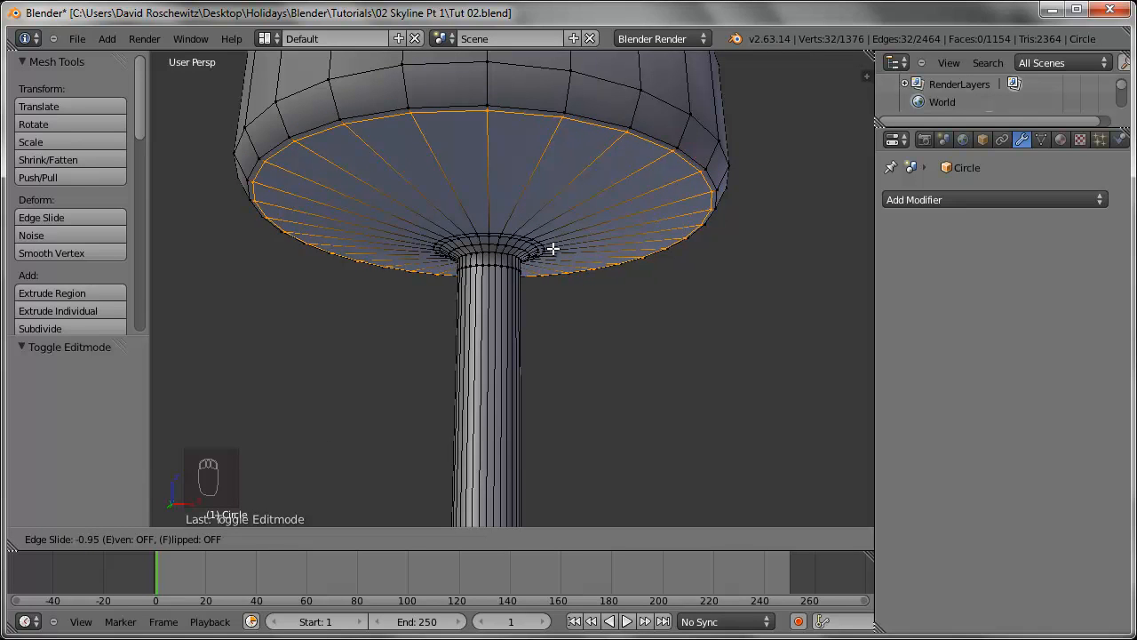
click(560, 245)
key(Tab)
- Add two loop cuts to the pod's side wall, slid about 0.81 toward its lower edge and about -0.85 toward its upper edge
scroll(636, 218, down, 5)
key(Tab)
key(ctrl+r)
click(570, 204)
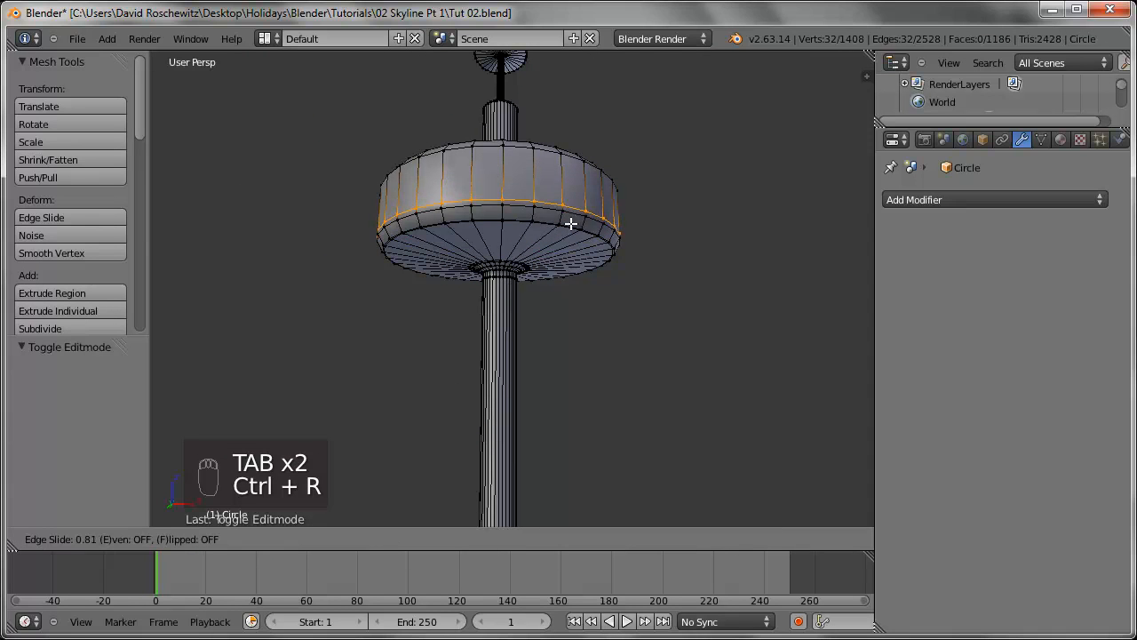
click(573, 224)
key(ctrl+r)
click(577, 186)
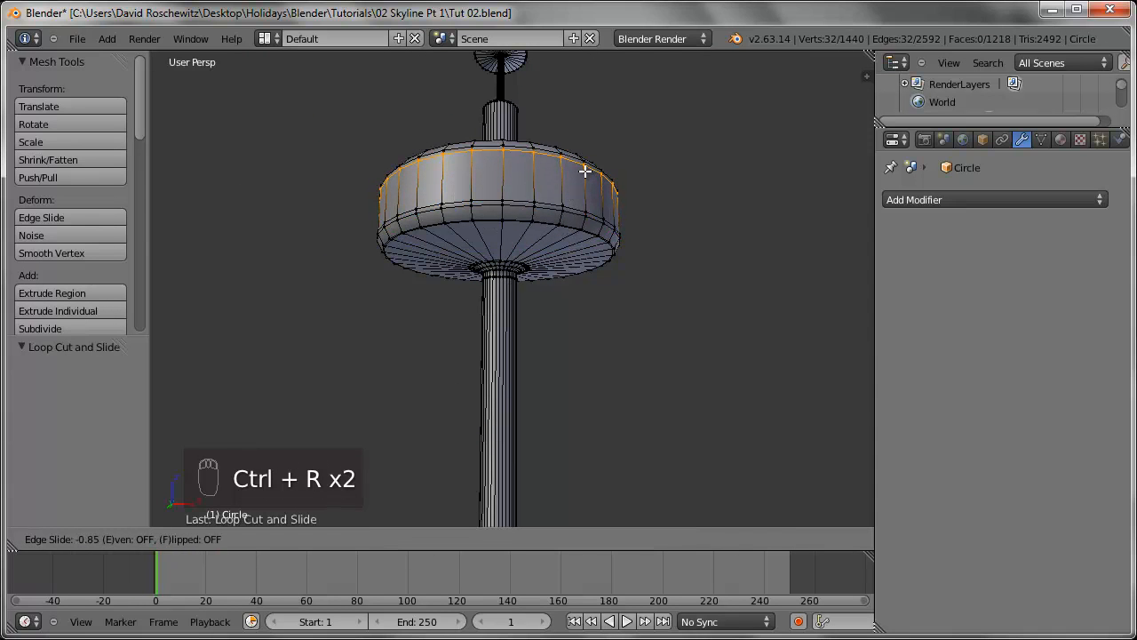
click(586, 171)
- Add a loop cut on the pod's sloped top and slide it outward by about 0.91, close to the rim
middle_drag(587, 170, 544, 337)
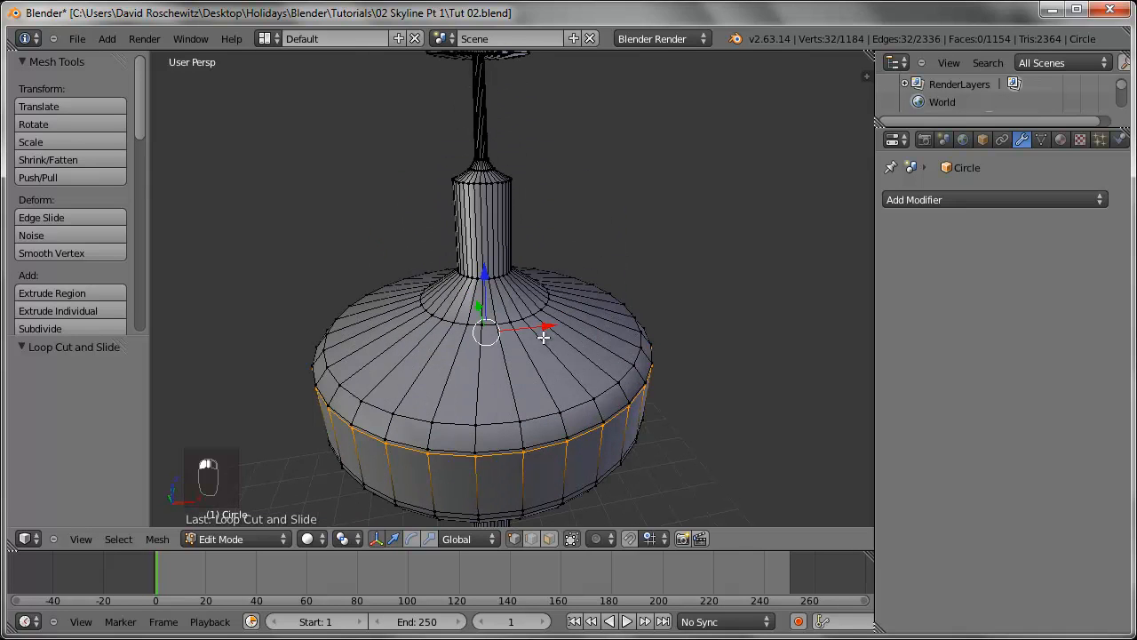
key(ctrl+r)
click(555, 355)
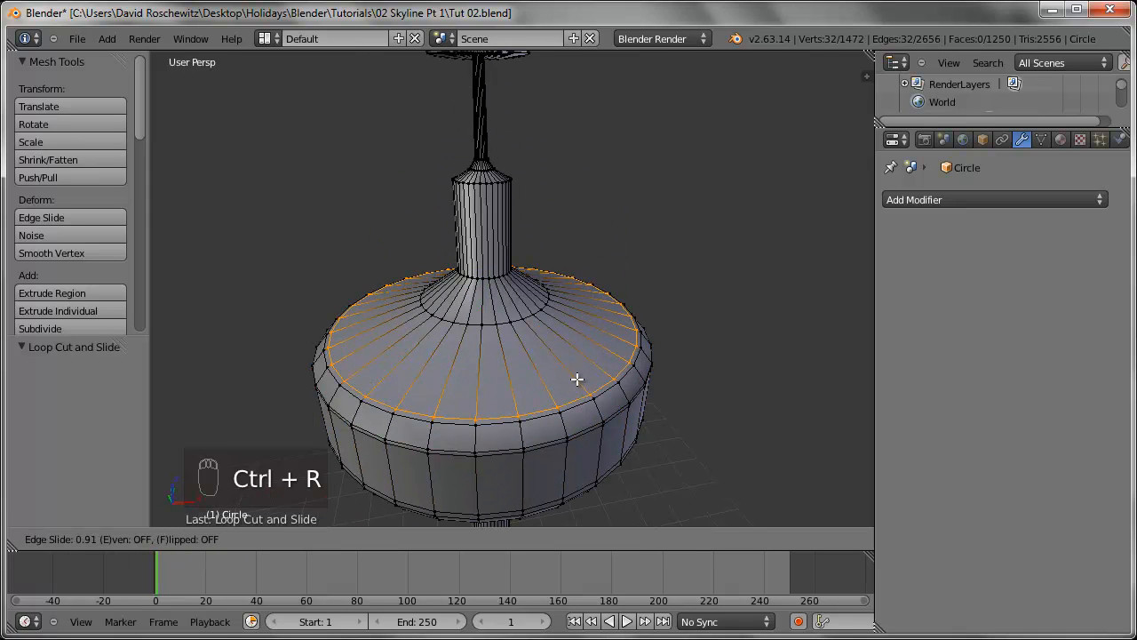
click(579, 382)
key(Tab)
middle_drag(589, 392, 533, 287)
scroll(532, 228, down, 3)
scroll(505, 261, up, 4)
key(Tab)
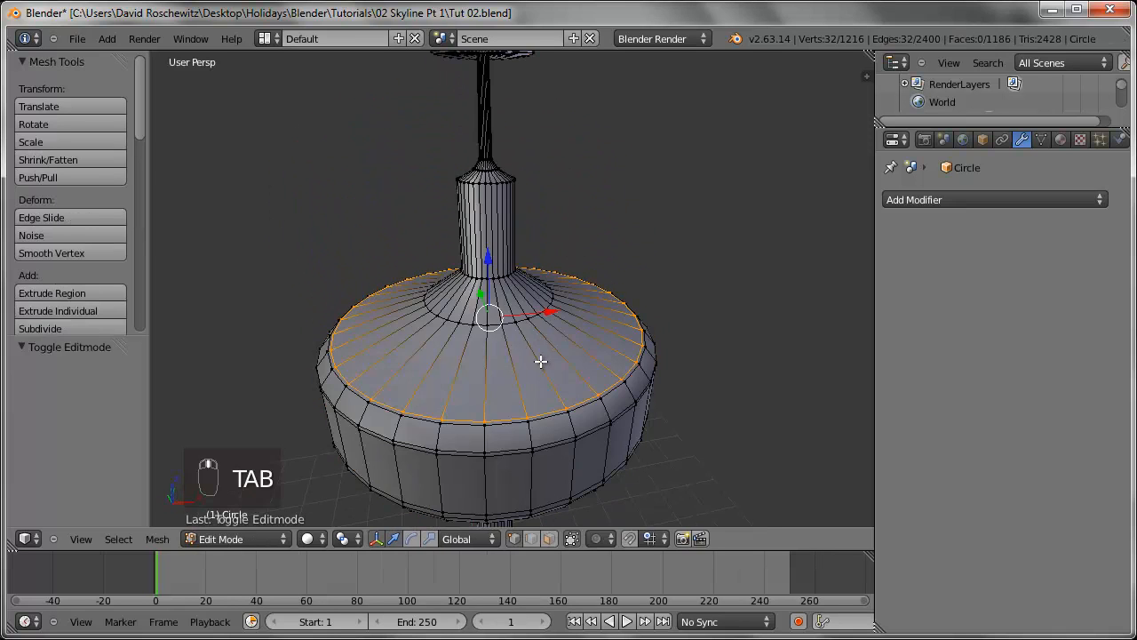
- Add another loop cut on the pod's top and slide it inward by about -0.80, close to the flared collar
key(ctrl+r)
click(538, 356)
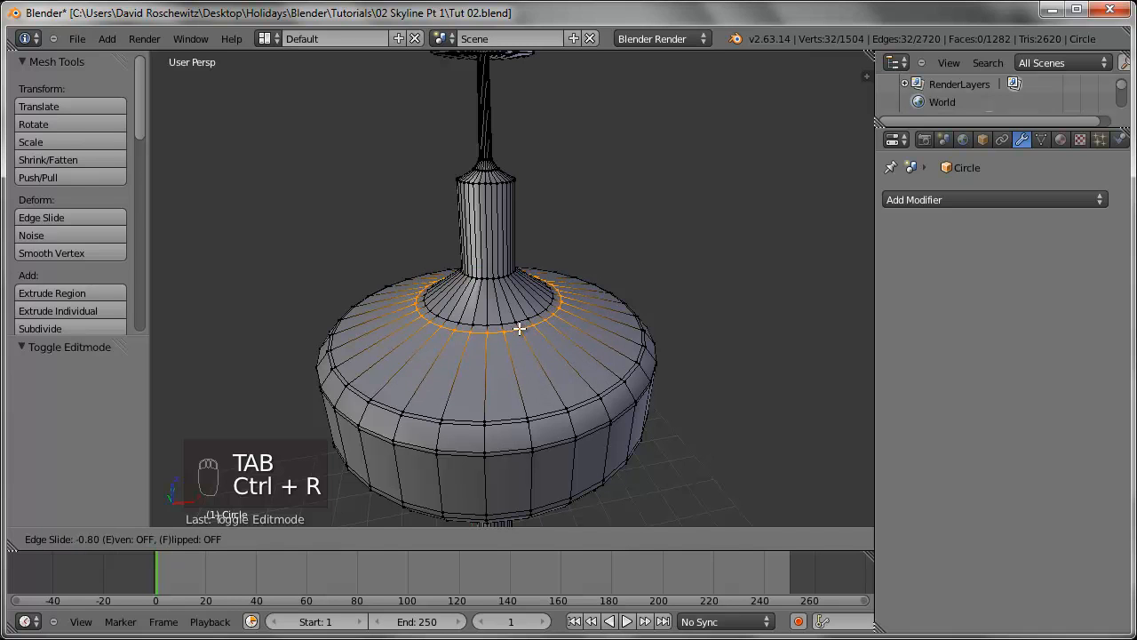
click(521, 322)
key(Tab)
middle_drag(664, 408, 687, 338)
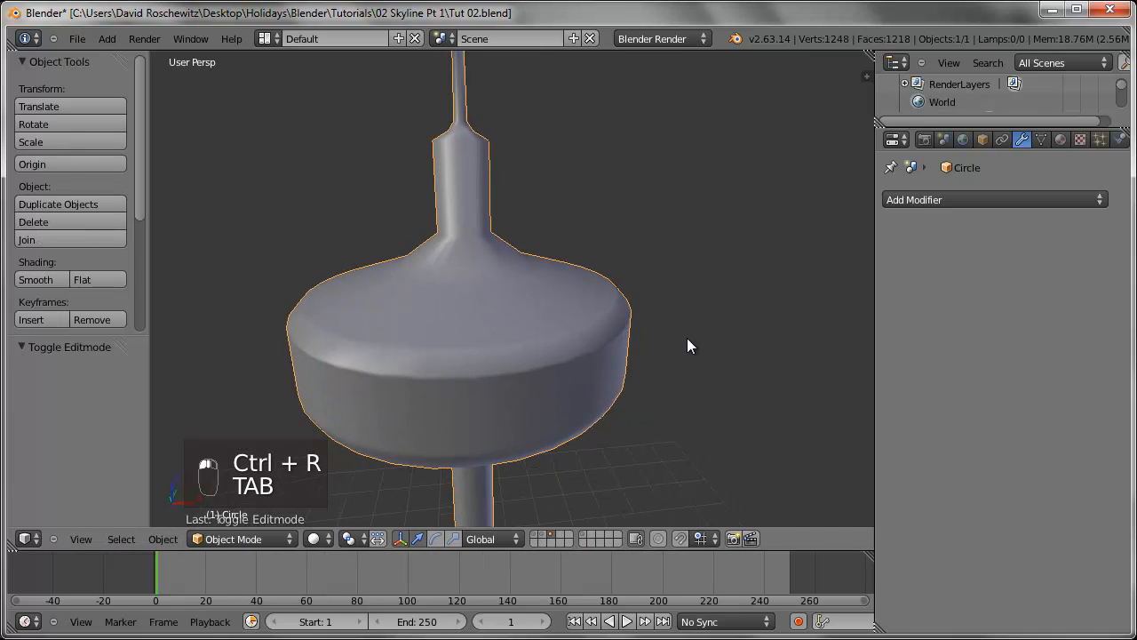
key(Tab)
key(ctrl+r)
click(477, 255)
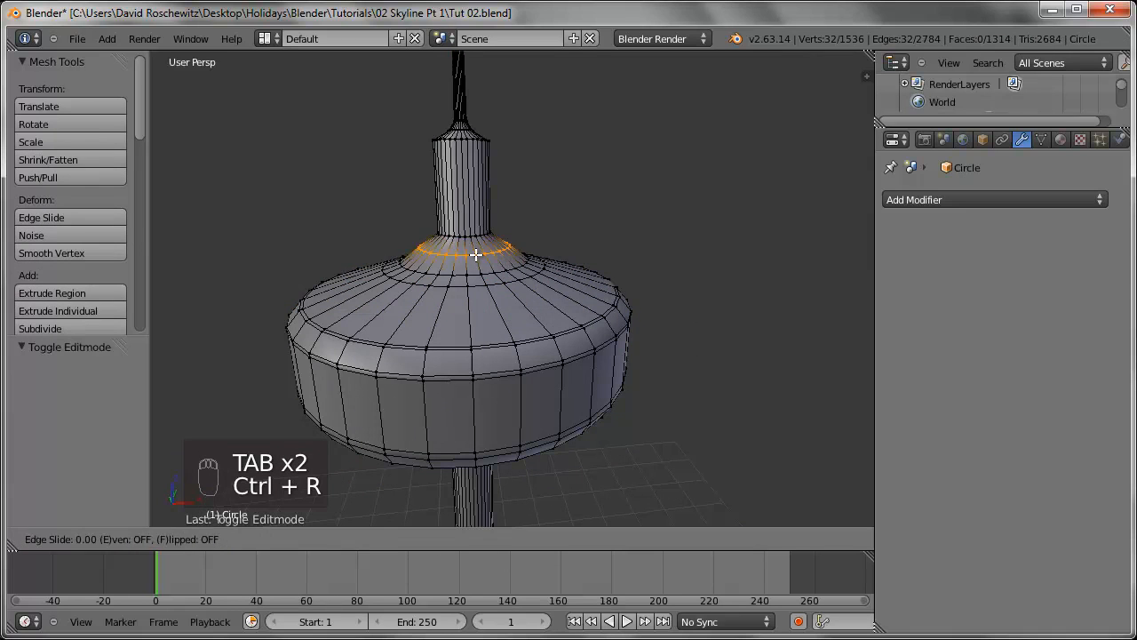
click(478, 255)
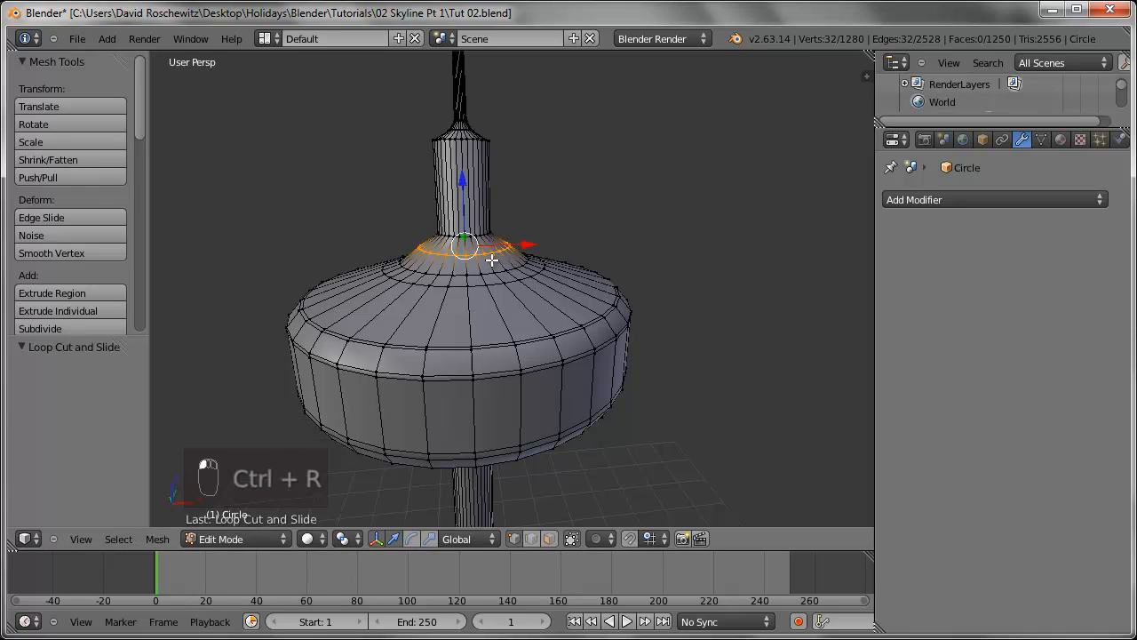
key(ctrl+z)
- Add two evenly spaced loop cuts to the flared collar between the pod's top and the cylinder above it
key(ctrl+r)
scroll(488, 258, up, 1)
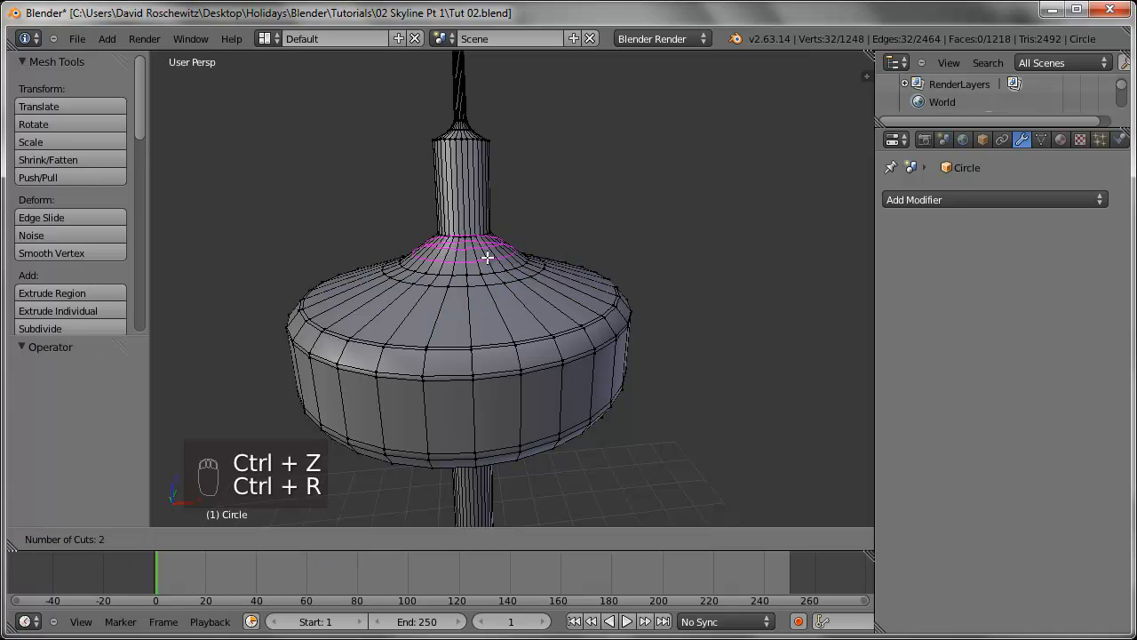
click(487, 257)
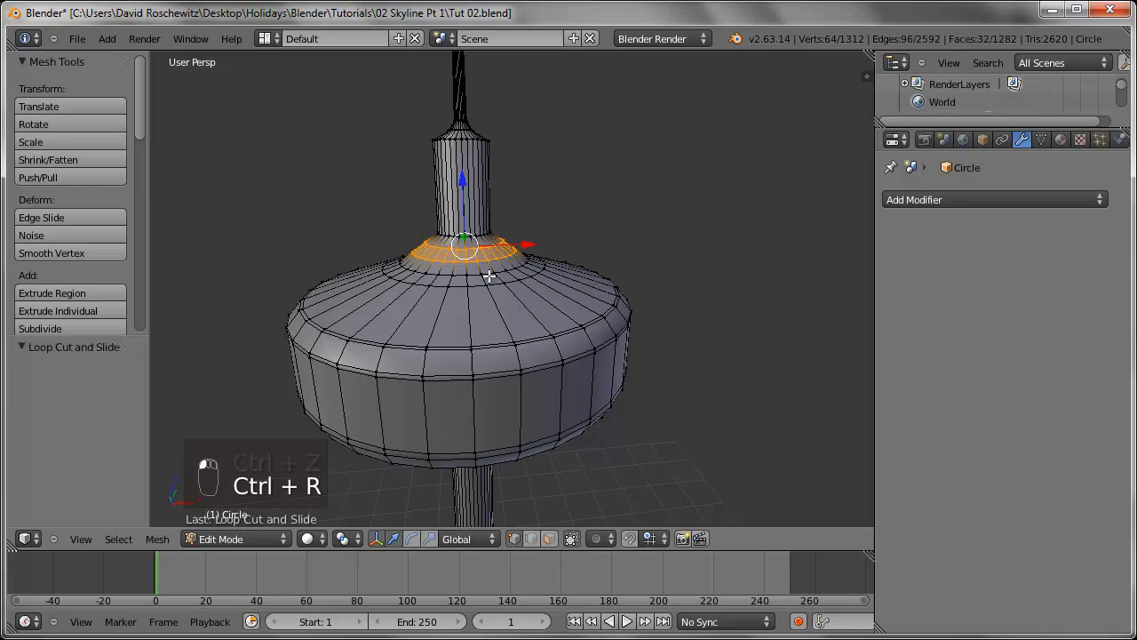
alt+shift+right_click(488, 275)
alt+shift+right_click(466, 237)
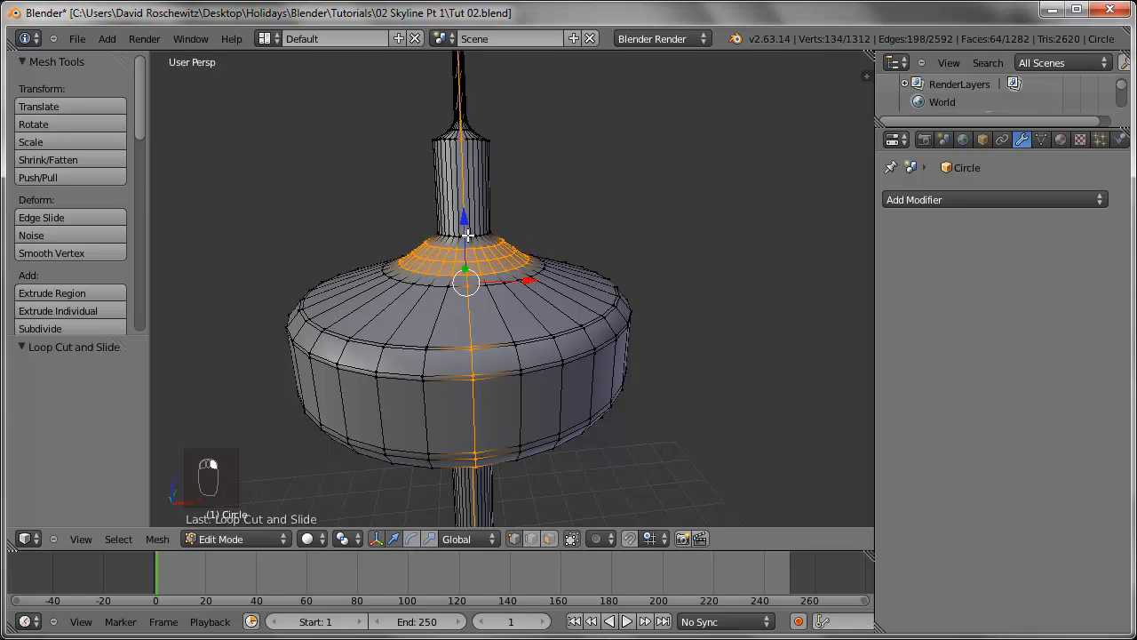
key(a)
alt+right_click(466, 232)
alt+shift+right_click(476, 248)
key(a)
scroll(475, 242, up, 6)
scroll(427, 195, down, 5)
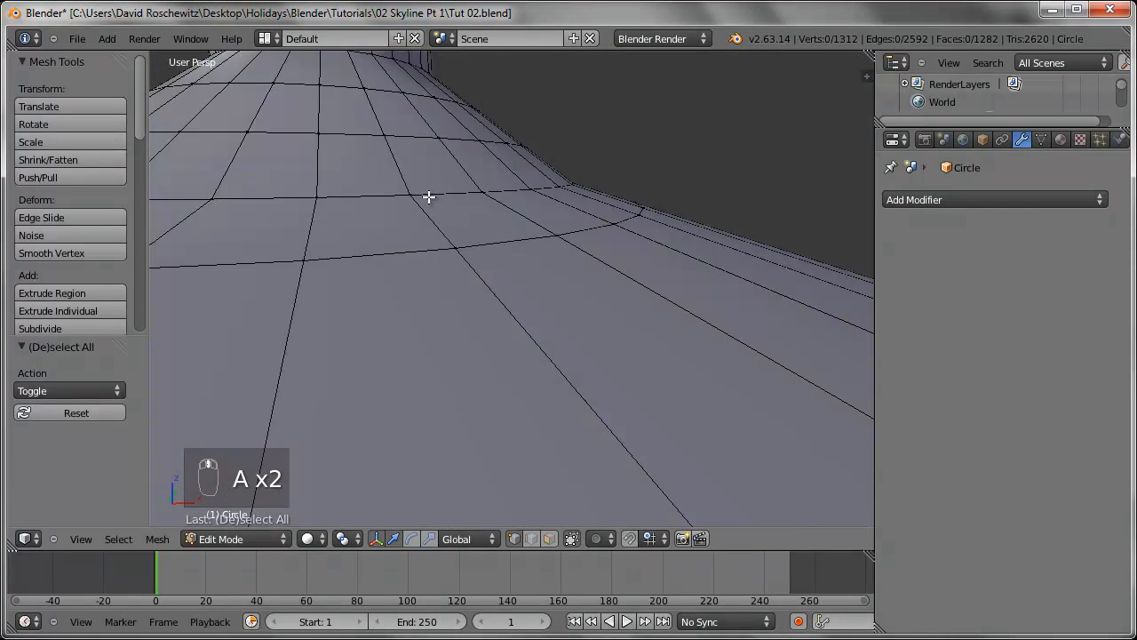
- Select the four edge loops from the lower collar up to the cylinder's base and smooth their vertices
alt+right_click(449, 248)
alt+shift+right_click(442, 219)
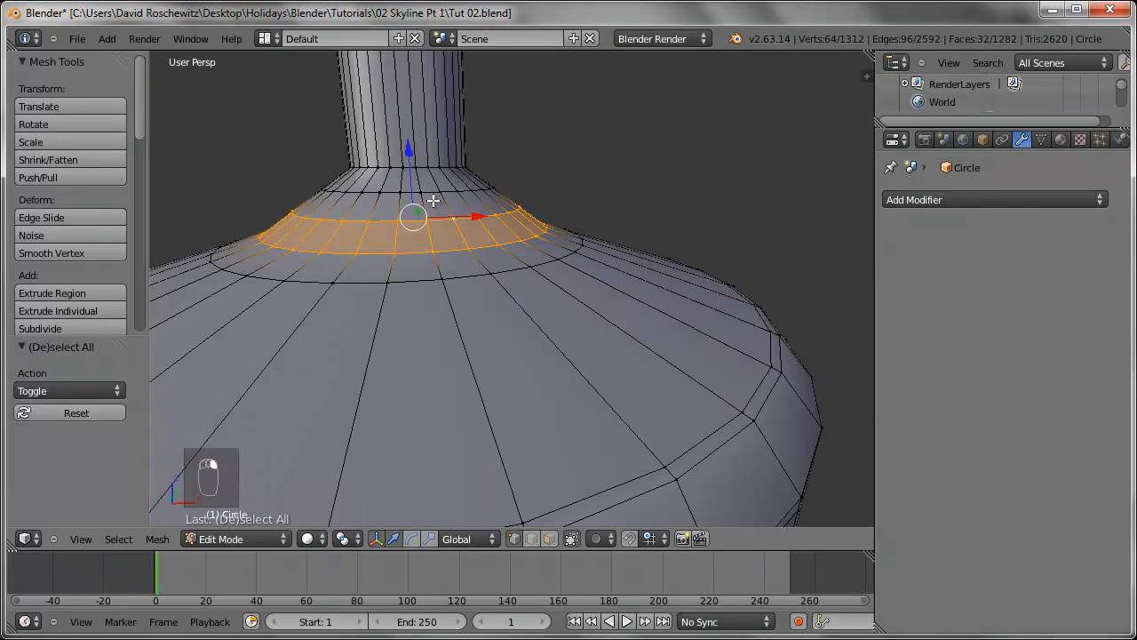
alt+shift+right_click(432, 192)
alt+shift+right_click(422, 167)
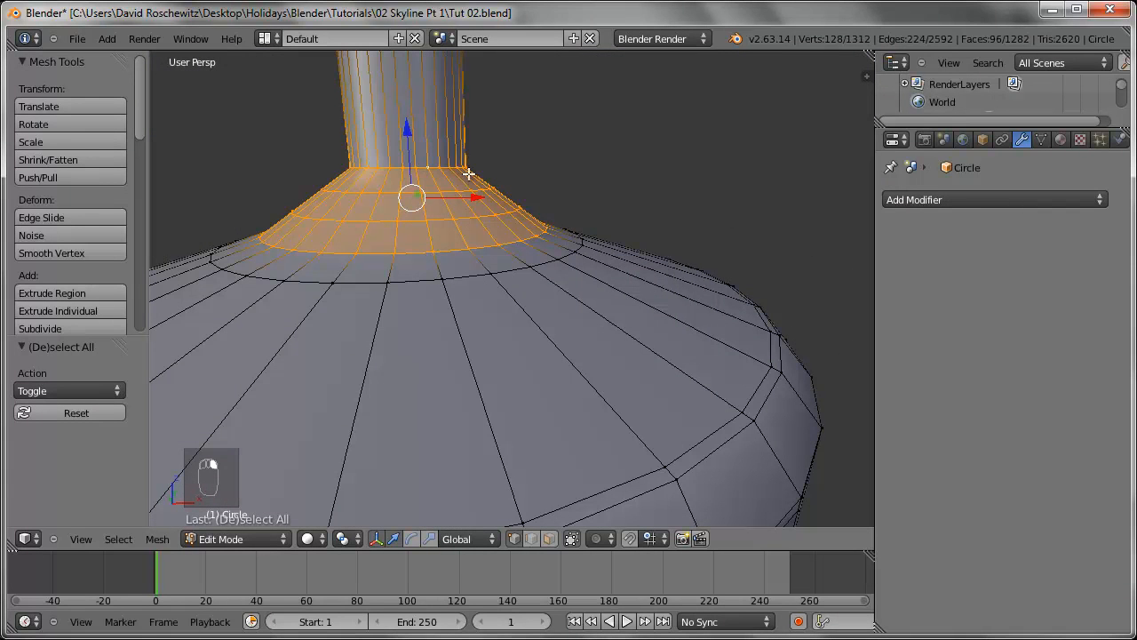
key(w)
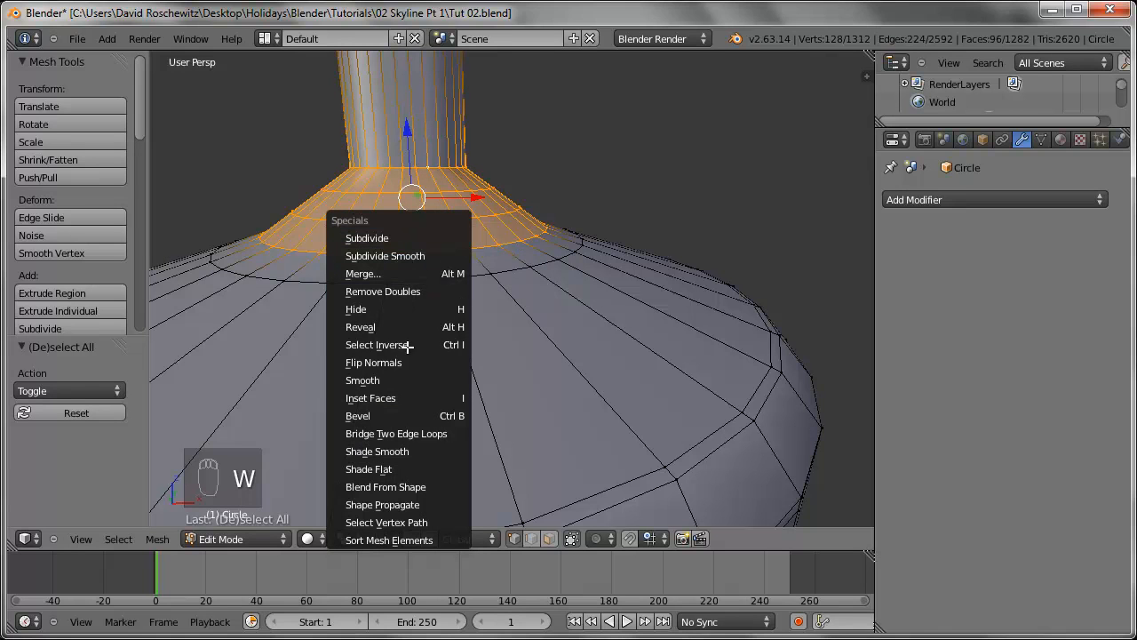
click(412, 383)
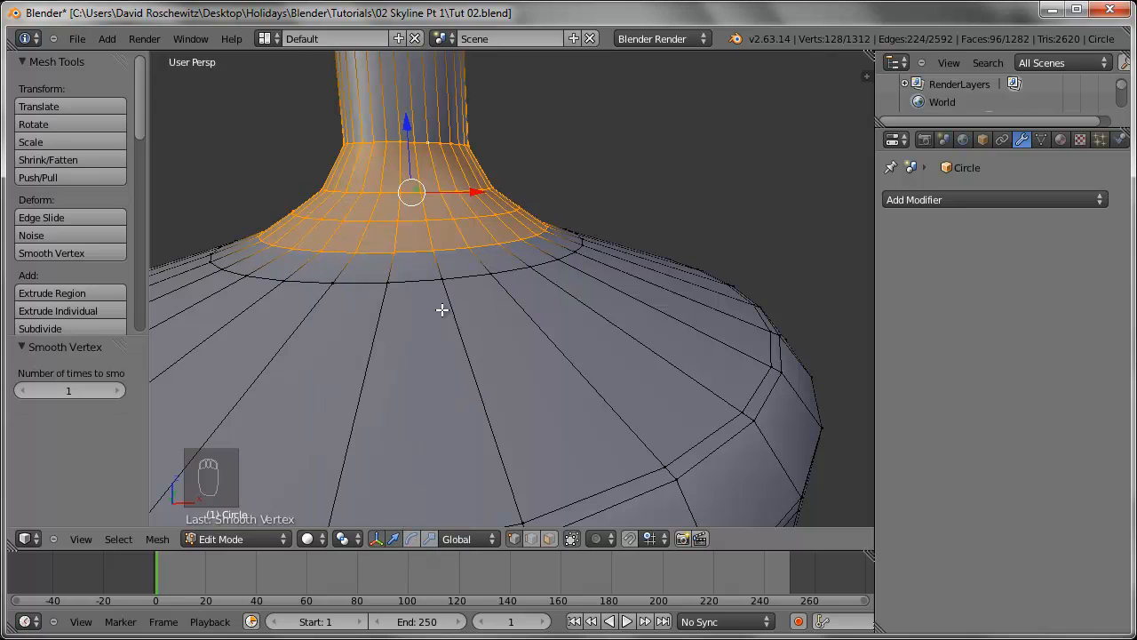
- Increase the number of smoothing passes applied to the collar above the pod
scroll(472, 188, down, 4)
key(w)
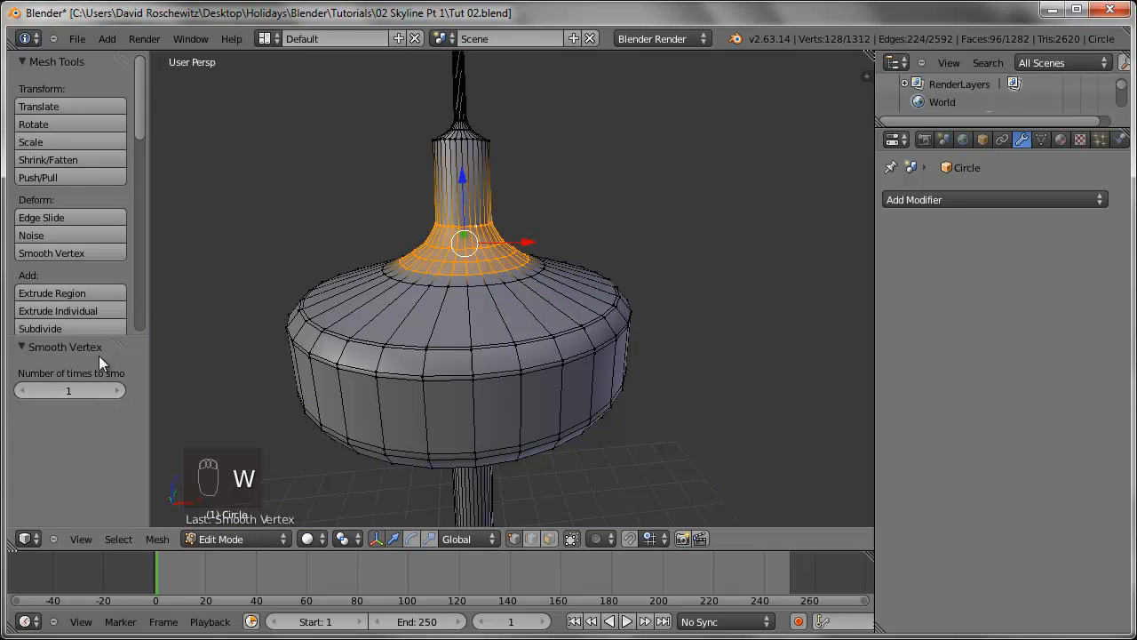
click(117, 393)
click(117, 393)
key(Tab)
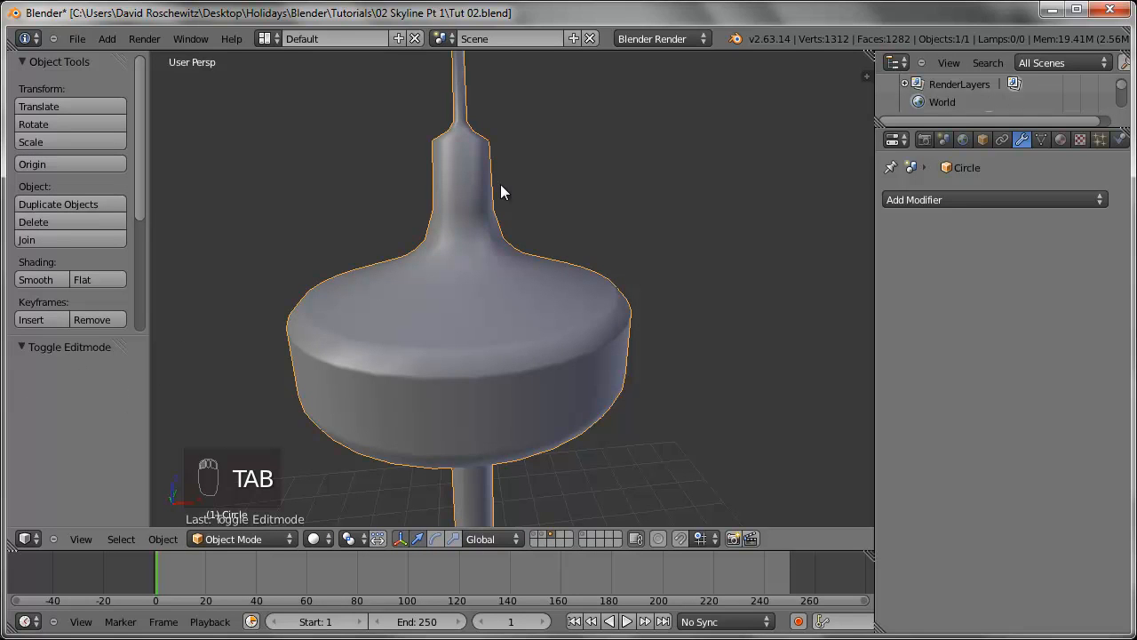
- Add a loop cut around the cylinder above the pod and slide it up close to its top edge
key(Tab)
scroll(475, 219, up, 5)
key(a)
key(a)
key(a)
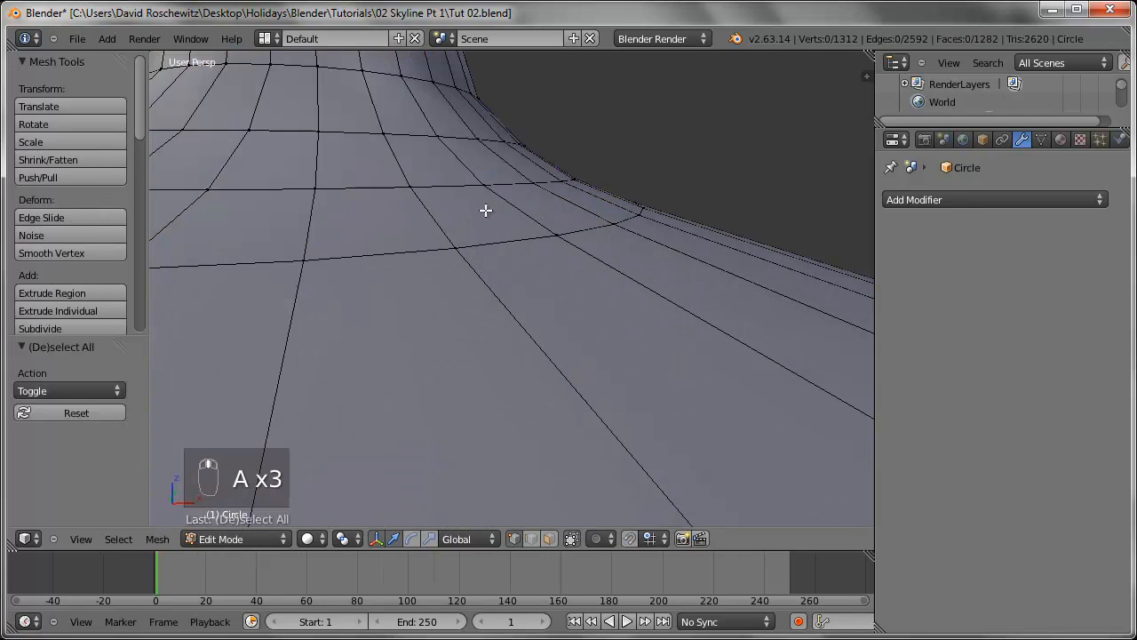
scroll(487, 222, down, 2)
scroll(495, 243, down, 4)
key(ctrl+r)
click(471, 164)
click(502, 127)
- Add a loop cut on the cylinder's sloped cap close to its rim and another on the upper cone just beneath the mast
scroll(515, 187, up, 1)
scroll(510, 261, up, 4)
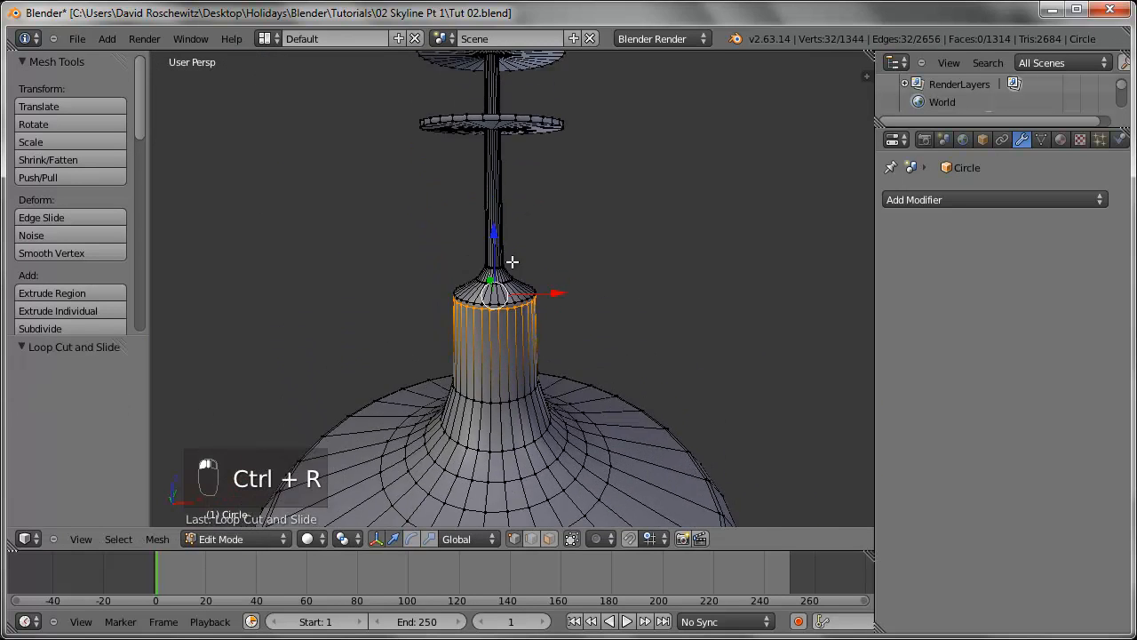
key(ctrl+r)
click(502, 300)
click(509, 311)
key(ctrl+r)
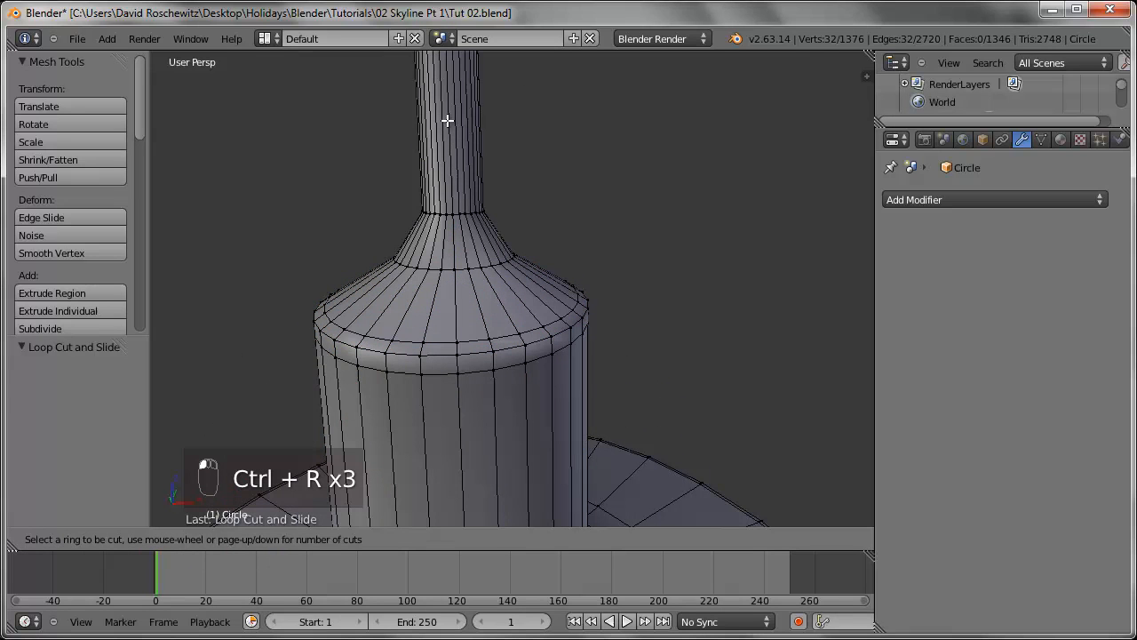
click(457, 233)
click(456, 229)
- Add a loop cut around the mast below the lowest disc and slide it down by about 0.94 to the mast's base
scroll(449, 139, down, 5)
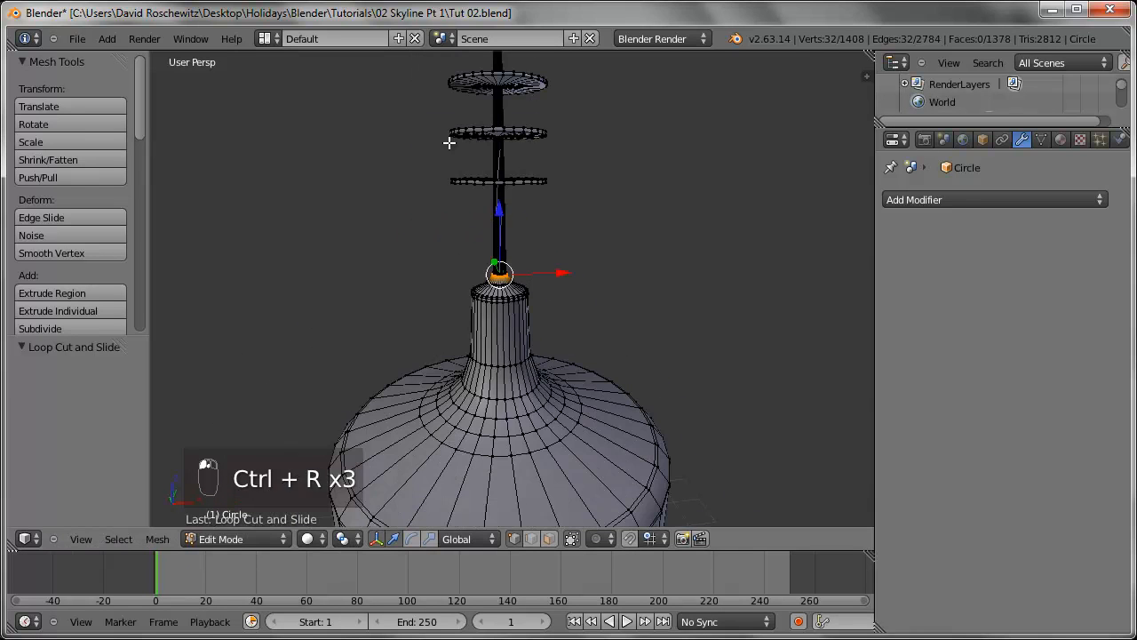
key(ctrl+r)
click(500, 229)
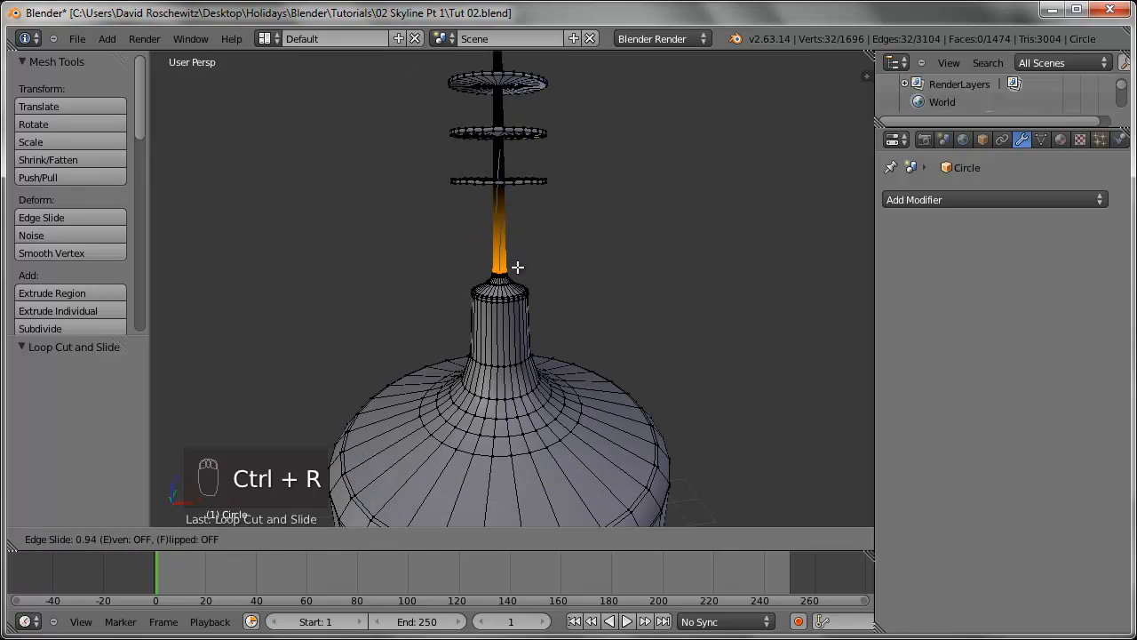
click(517, 267)
scroll(514, 267, up, 4)
key(a)
key(Tab)
scroll(514, 262, down, 4)
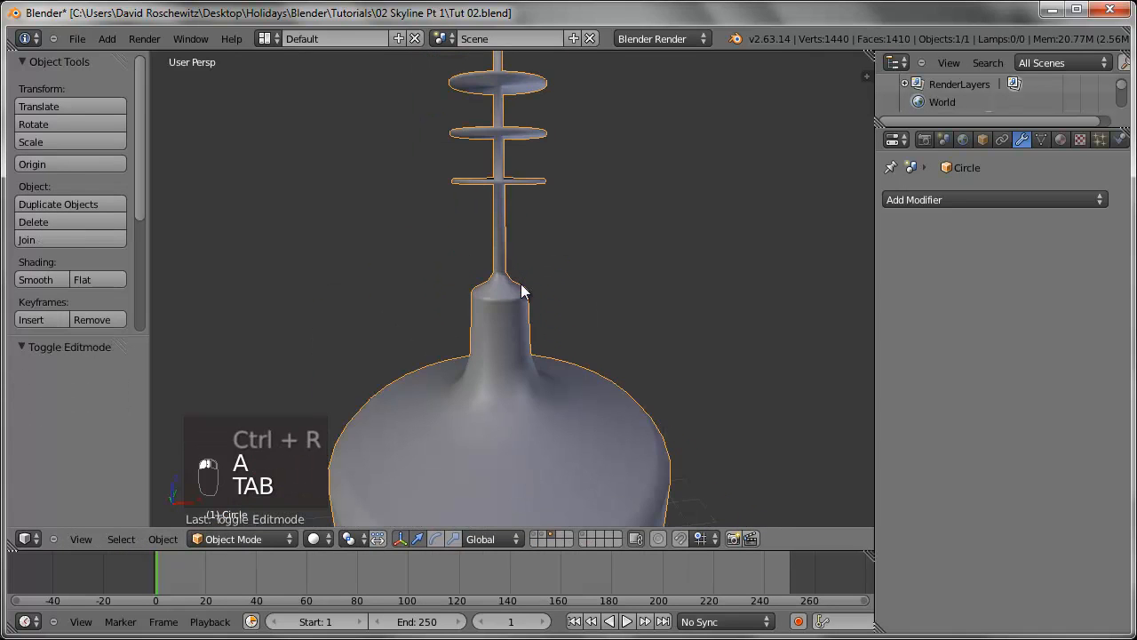
- Scale the edge loop just above the mast's base down slightly
scroll(515, 285, up, 6)
key(Tab)
scroll(495, 248, down, 4)
scroll(498, 254, up, 2)
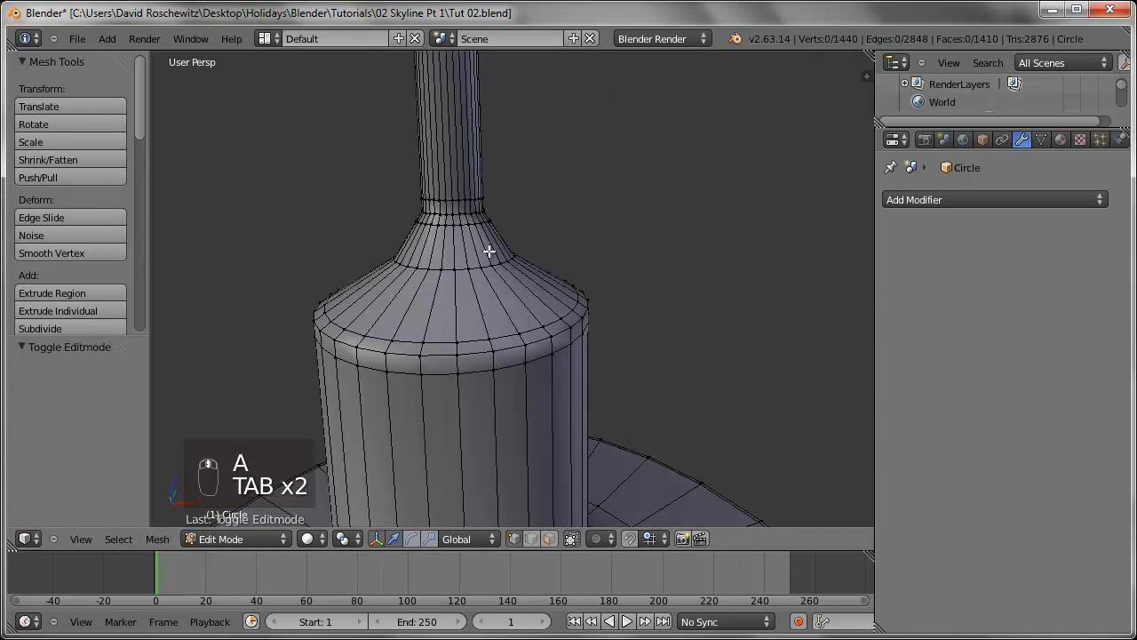
alt+right_click(461, 200)
key(s)
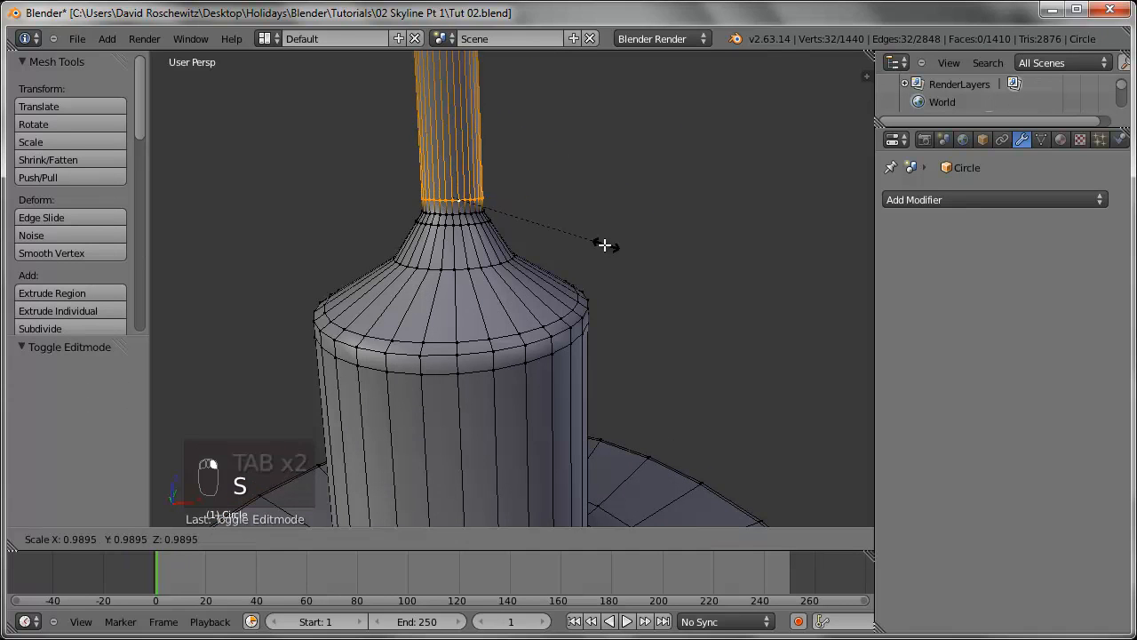
click(596, 239)
key(Tab)
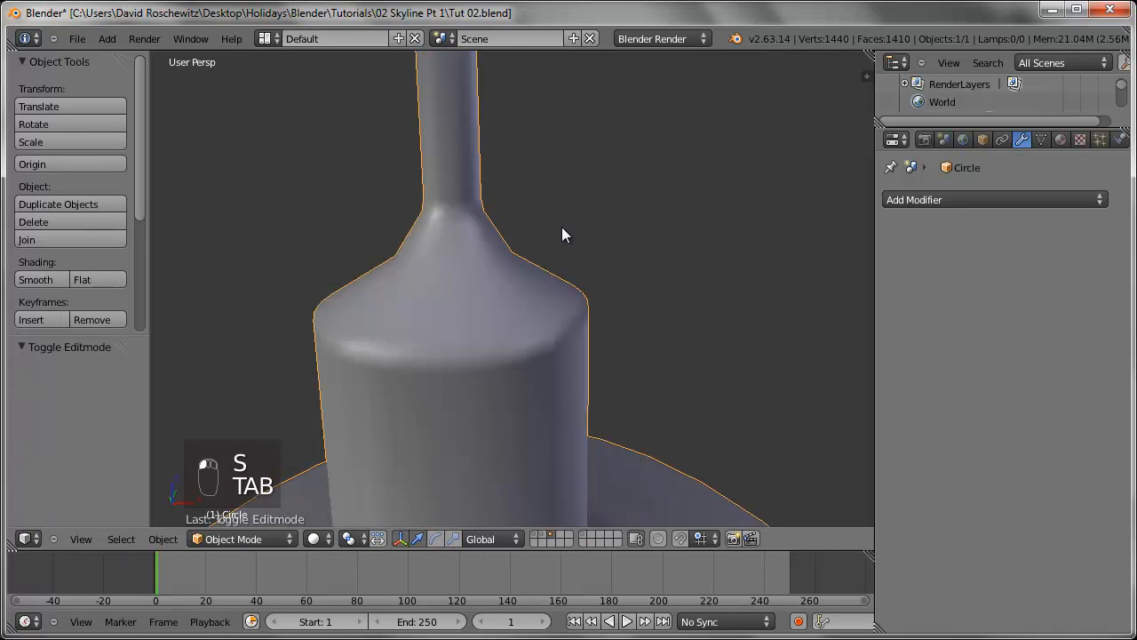
- Add two evenly spaced loop cuts to each of the two mast sections between the discs
scroll(558, 218, down, 8)
scroll(542, 240, up, 5)
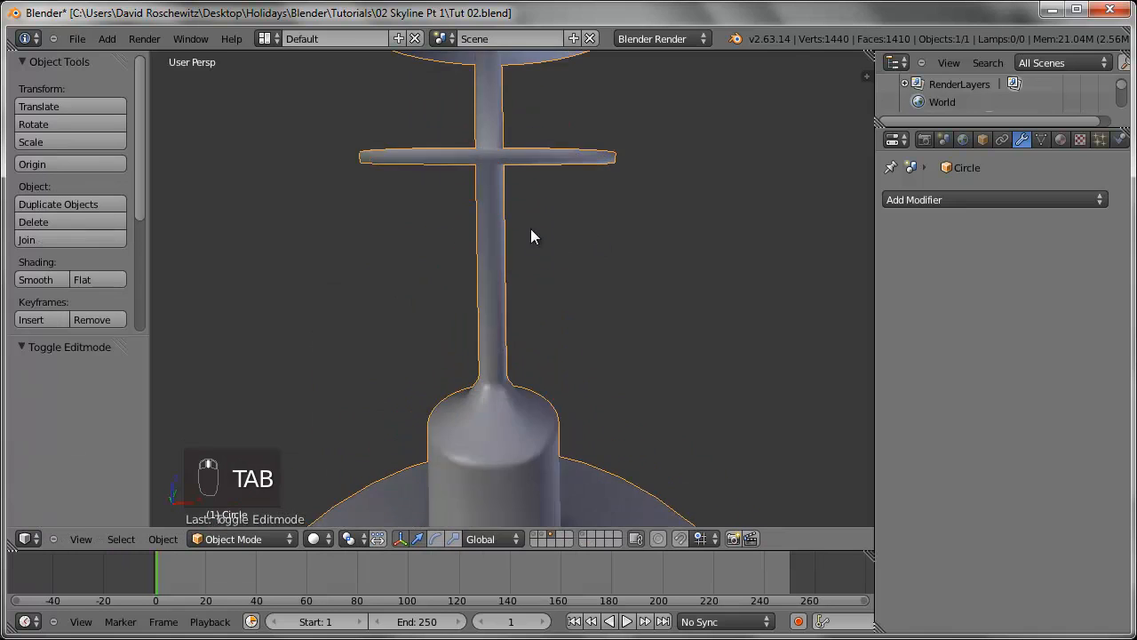
middle_drag(530, 239, 528, 279)
key(Tab)
key(ctrl+r)
scroll(484, 236, up, 1)
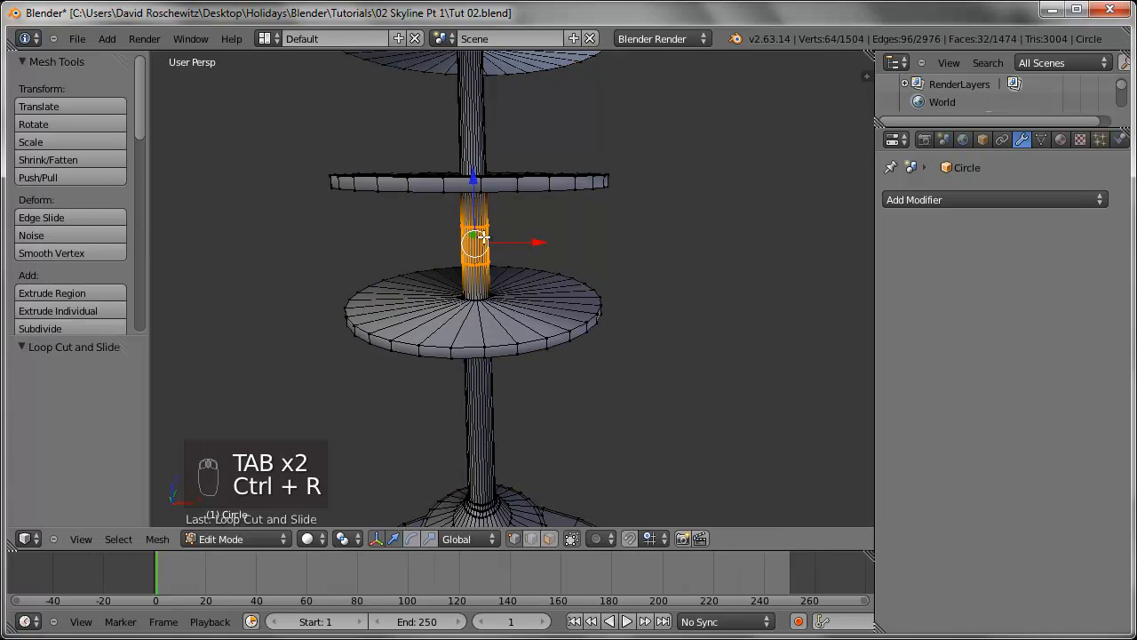
click(484, 237)
right_click(477, 99)
key(ctrl+r)
scroll(471, 102, up, 1)
click(471, 111)
- Add two evenly spaced loop cuts to the mast tip above the top disc
middle_drag(536, 105, 493, 173)
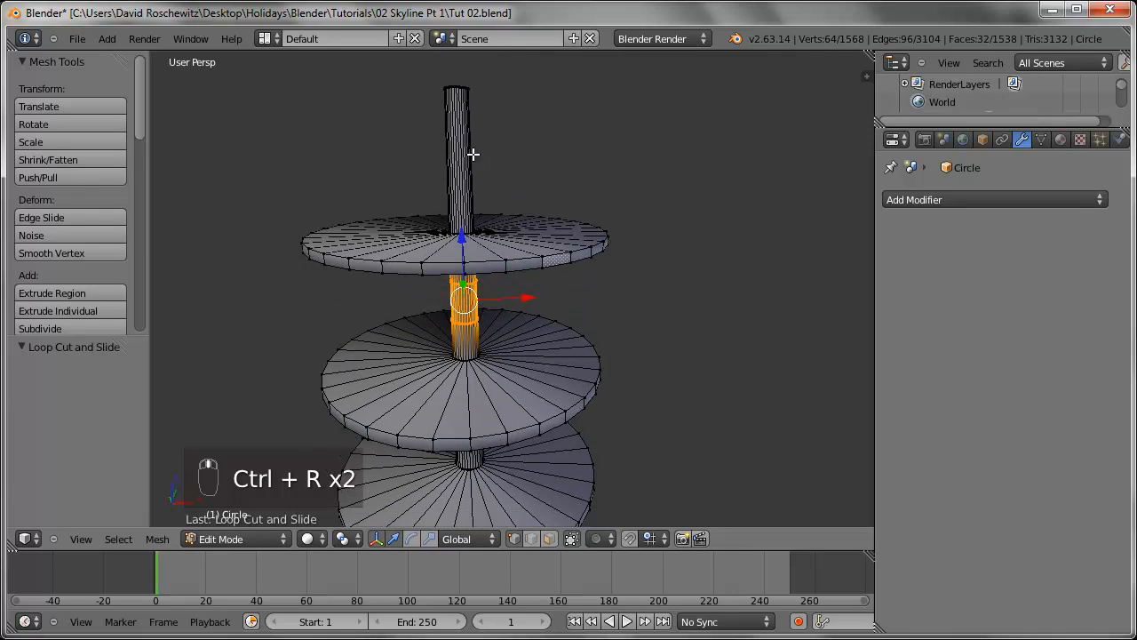
key(ctrl+r)
scroll(466, 145, up, 1)
click(466, 146)
right_click(508, 134)
key(a)
key(Tab)
- Examine the whole tower and compare it with the reference render in Windows Live Photo Gallery
scroll(509, 134, down, 8)
scroll(589, 307, down, 3)
middle_drag(579, 340, 534, 274)
scroll(535, 274, down, 5)
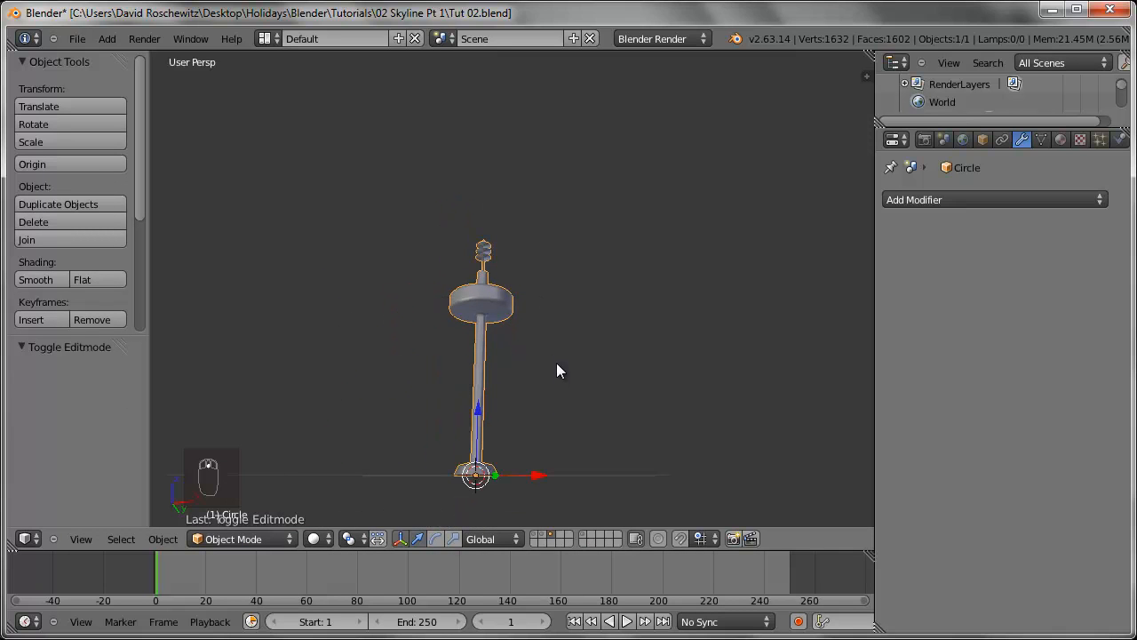
middle_drag(566, 388, 617, 298)
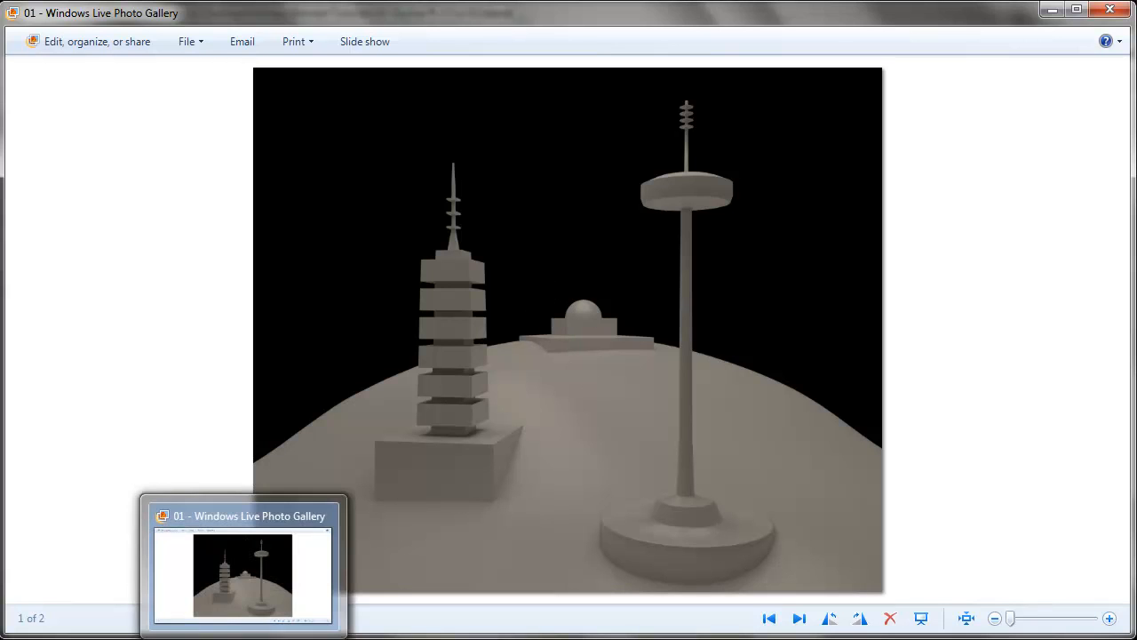
click(244, 638)
- Make layers 1 and 2 visible together with the tower's layer
middle_drag(598, 330, 558, 495)
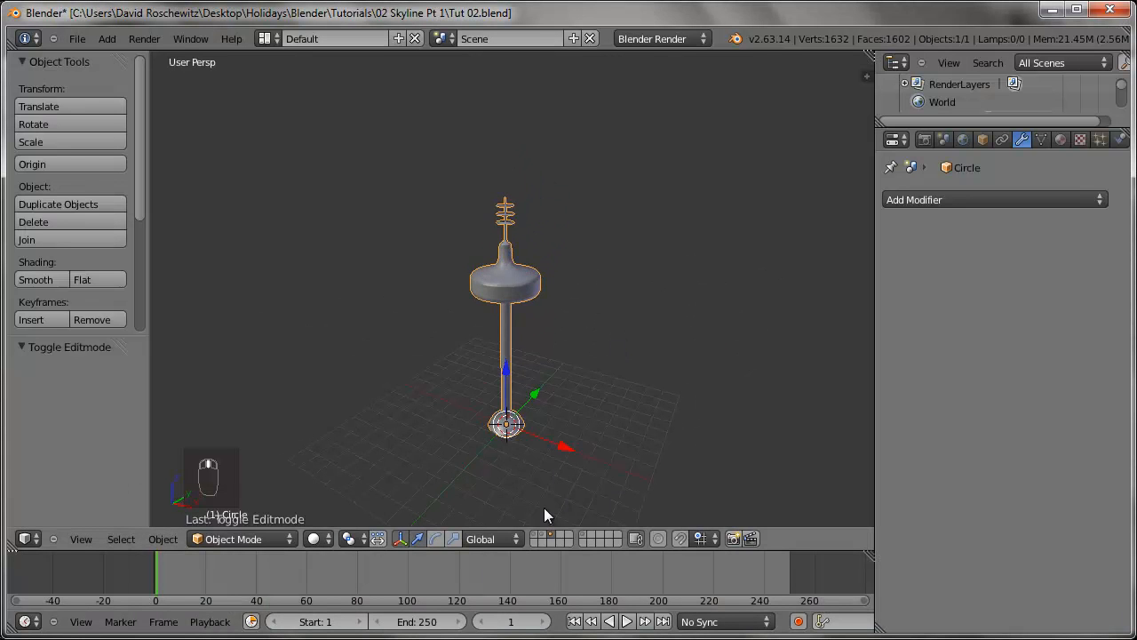
shift+click(541, 533)
shift+click(534, 533)
middle_drag(525, 434, 643, 304)
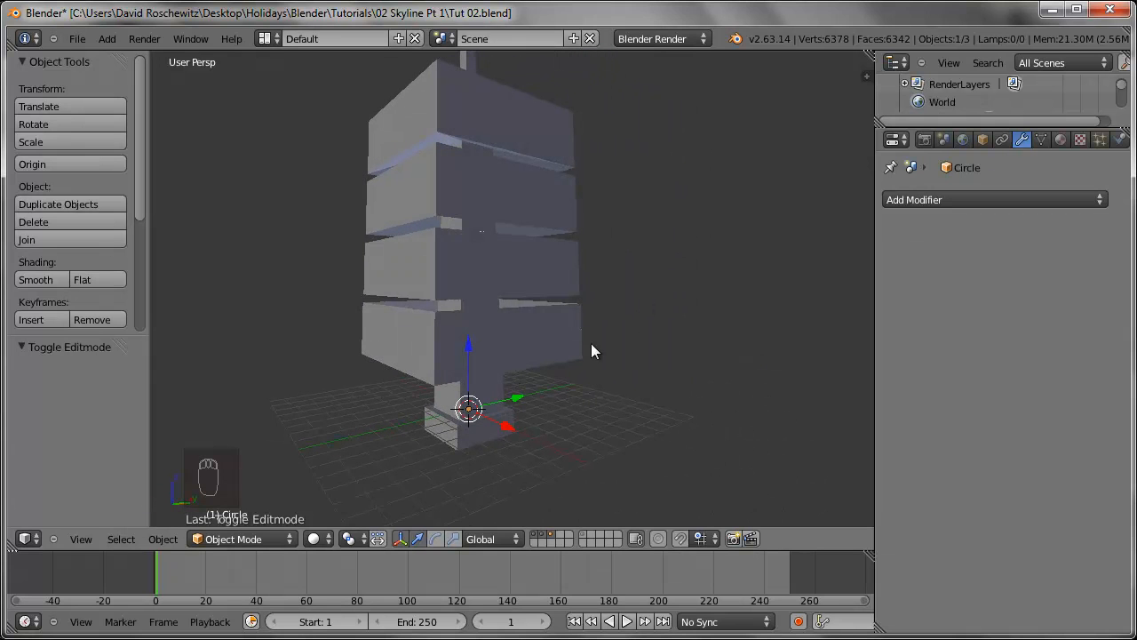
- Show only the empty layer 4 and add a cube mesh there
click(538, 538)
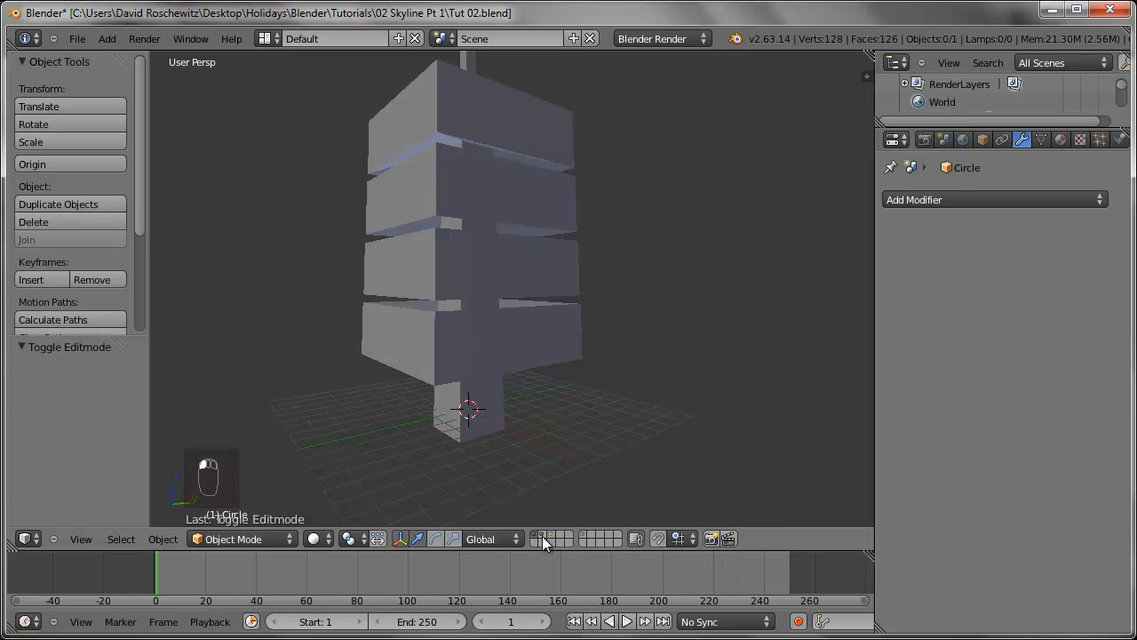
click(559, 537)
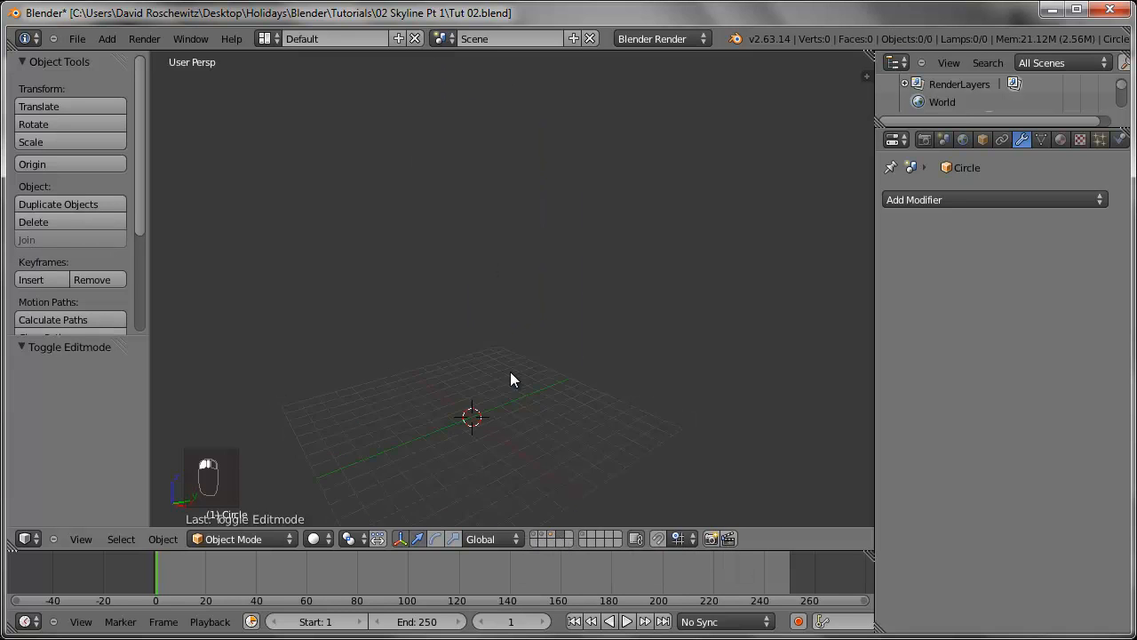
key(shift+a)
mouse_move(506, 331)
click(552, 351)
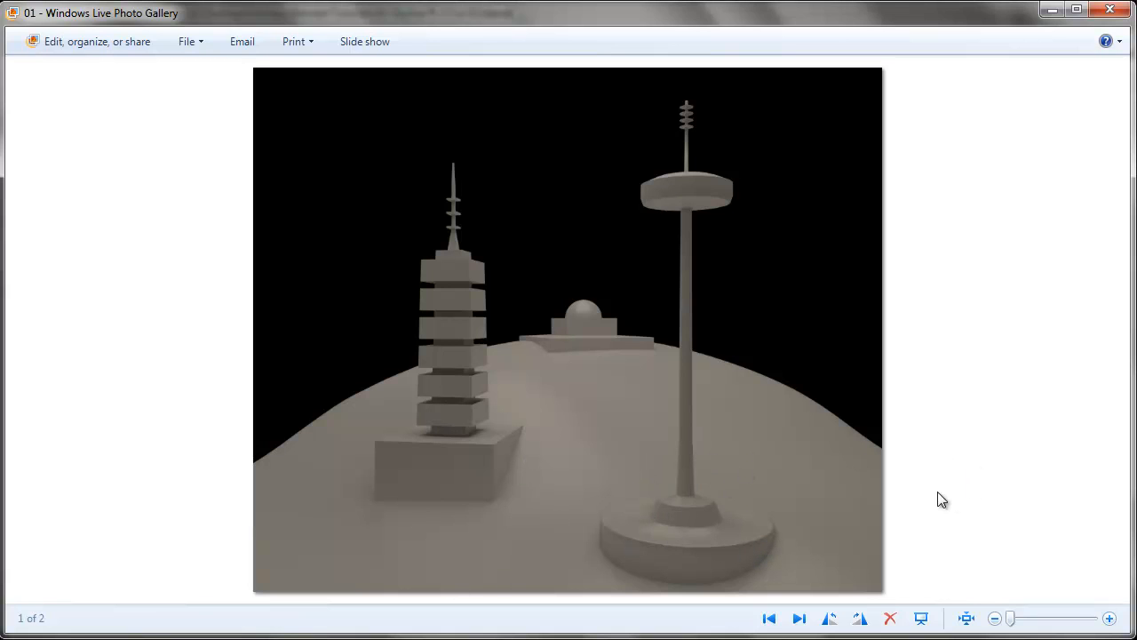
- Compare the untextured and textured skyline reference renders in Windows Live Photo Gallery, then return to Blender
key(Right)
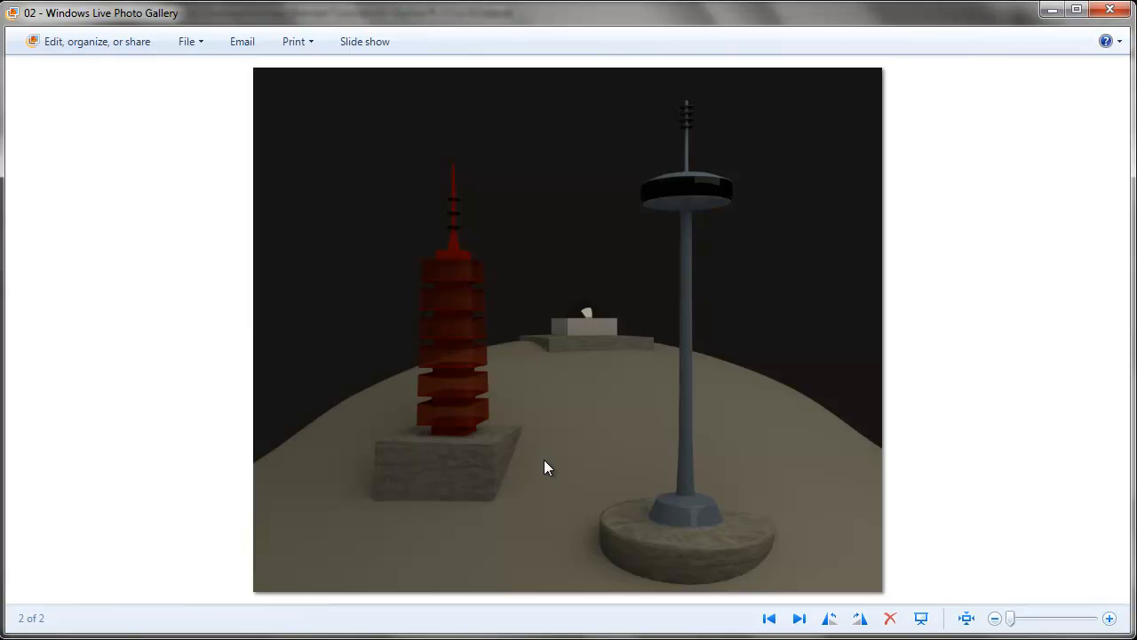
key(Left)
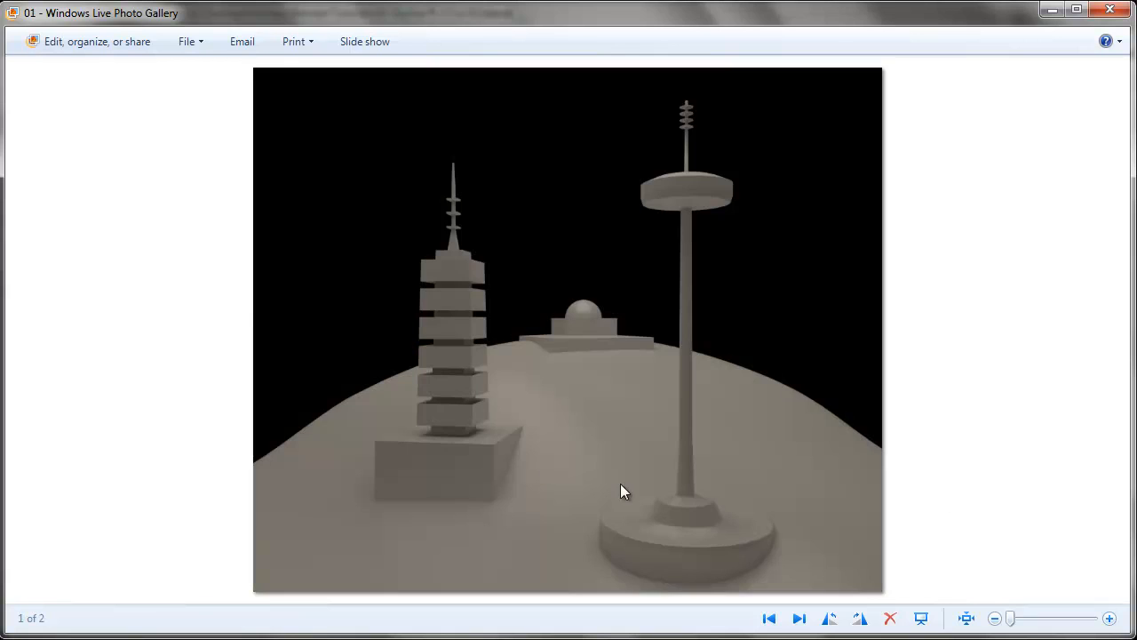
click(305, 639)
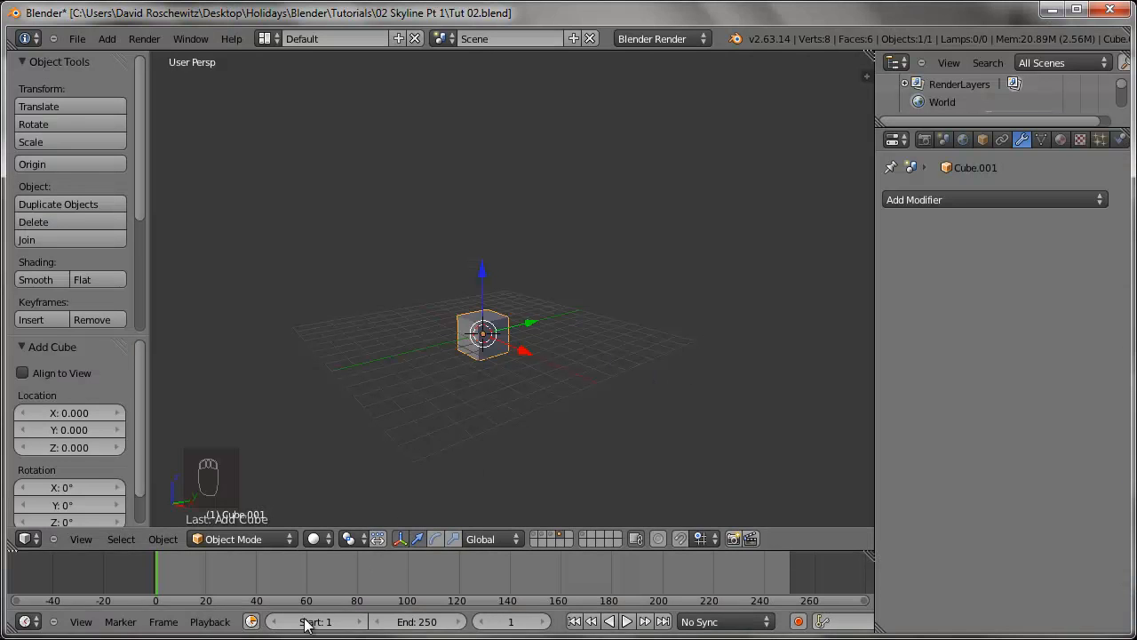
click(336, 639)
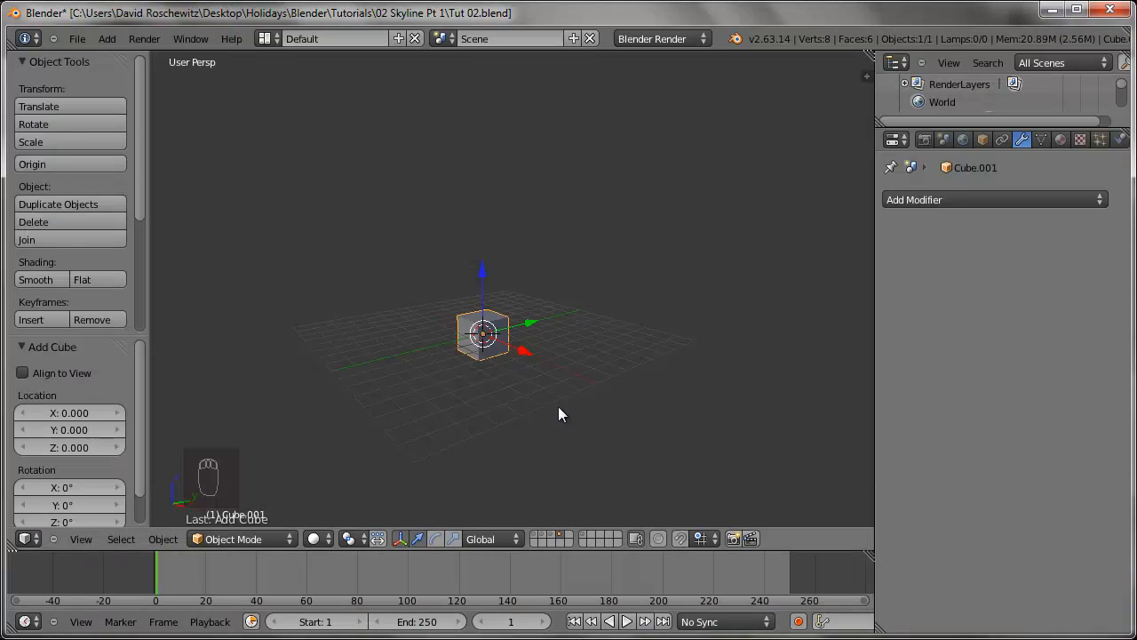
- Scale the cube up by about 2.3, then flatten it along Z by a factor of 0.647
scroll(495, 381, up, 4)
shift+middle_drag(629, 433, 689, 350)
key(s)
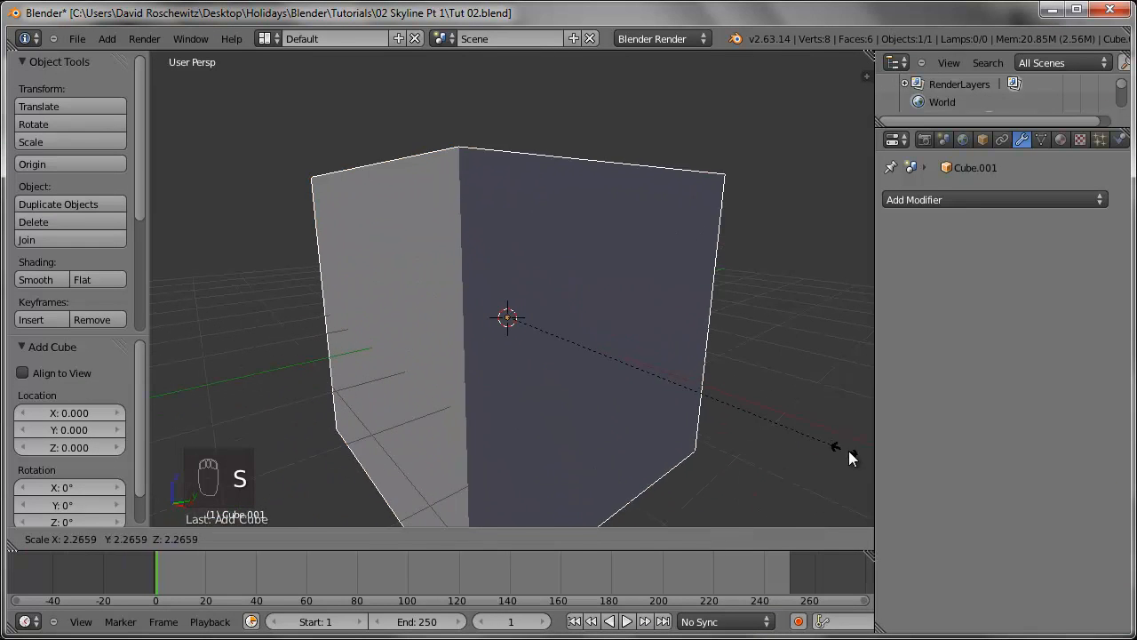
click(849, 450)
key(s)
click(730, 393)
- Duplicate the flattened cube twice, leaving both copies at the original's position
middle_drag(694, 396, 531, 360)
key(shift+d)
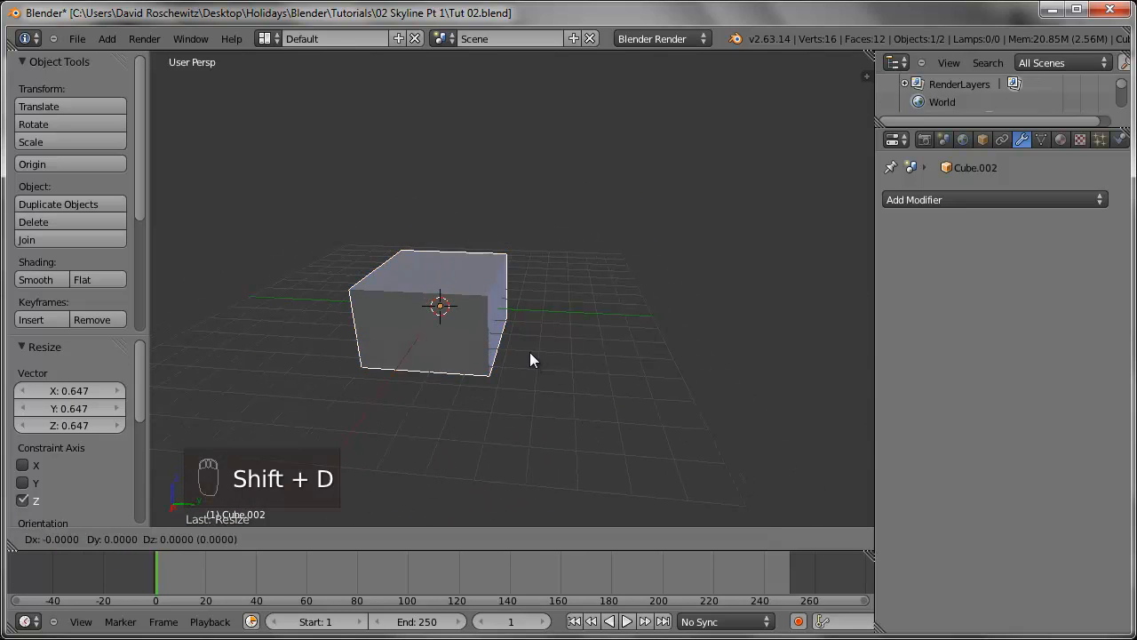
right_click(696, 351)
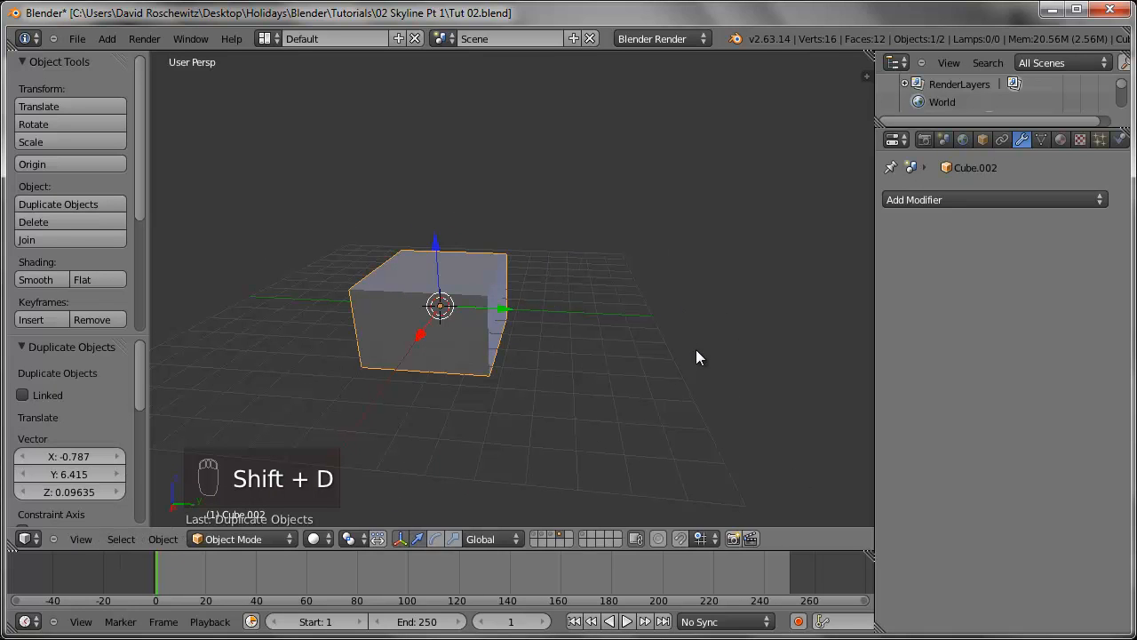
key(shift+d)
right_click(696, 349)
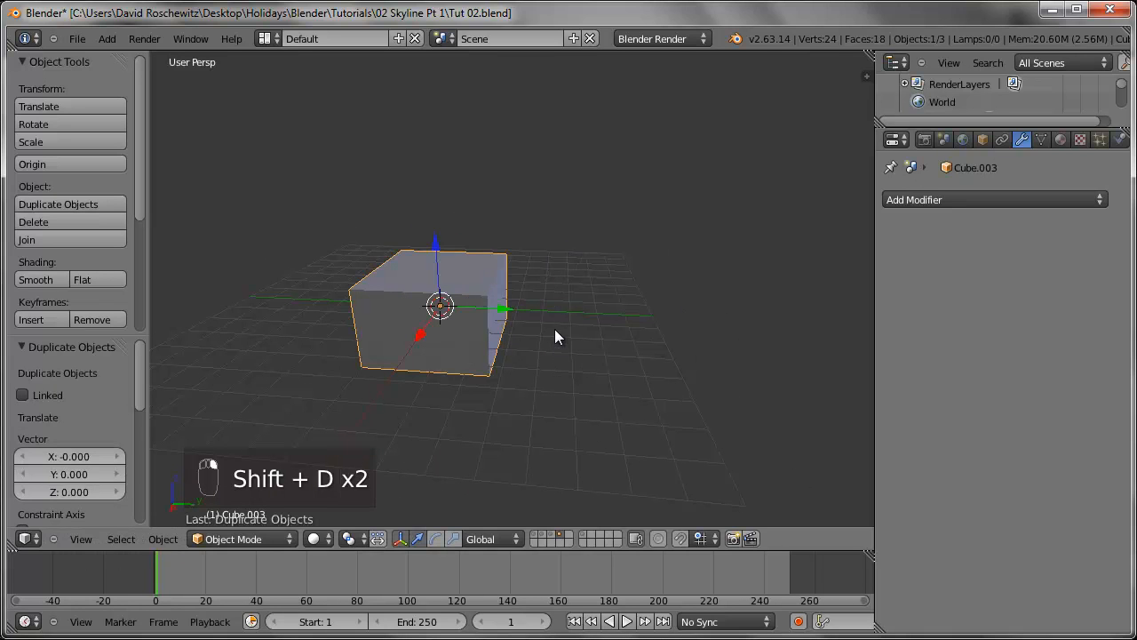
key(g)
click(546, 331)
right_click(427, 320)
key(g)
right_click(393, 191)
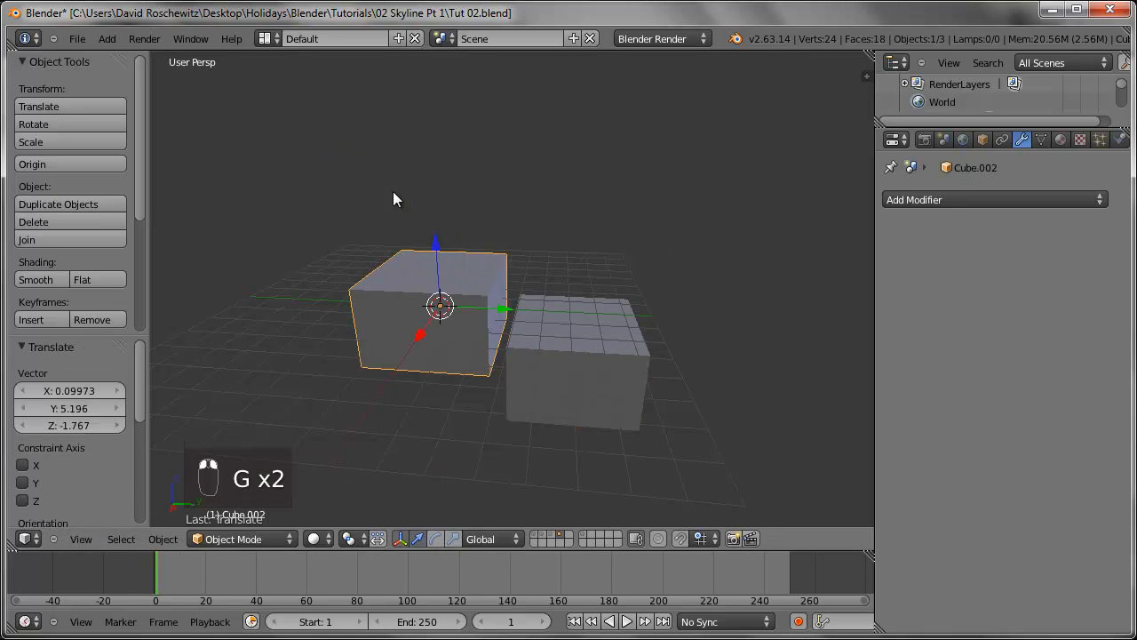
key(ctrl+z)
key(ctrl+z)
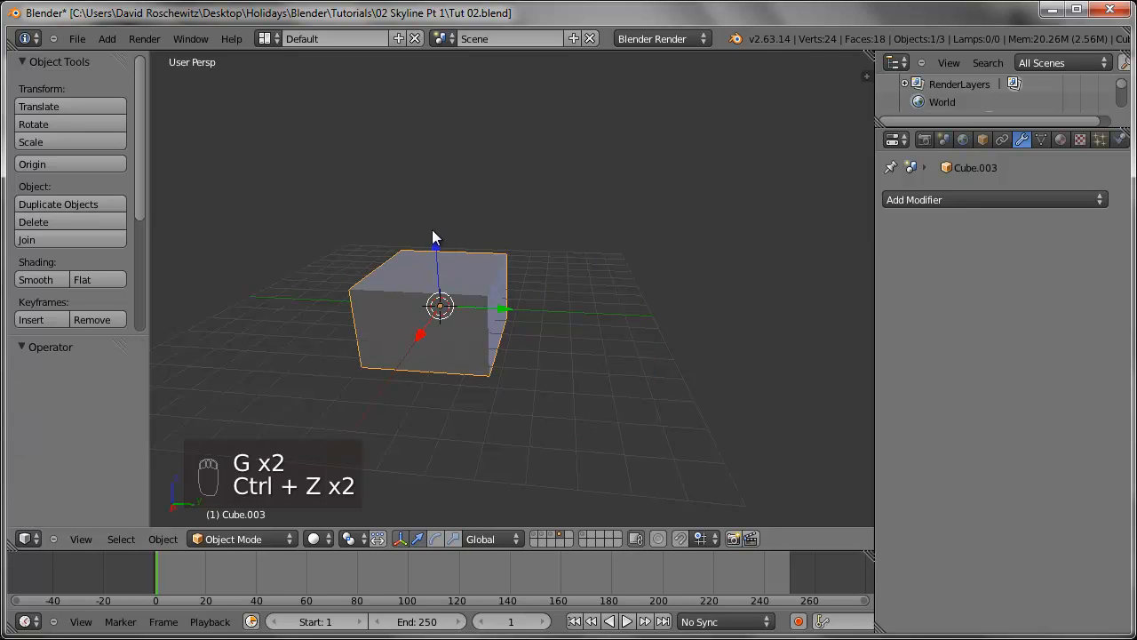
- Make layers 1, 2, 3, 4 and 6 visible together
click(535, 533)
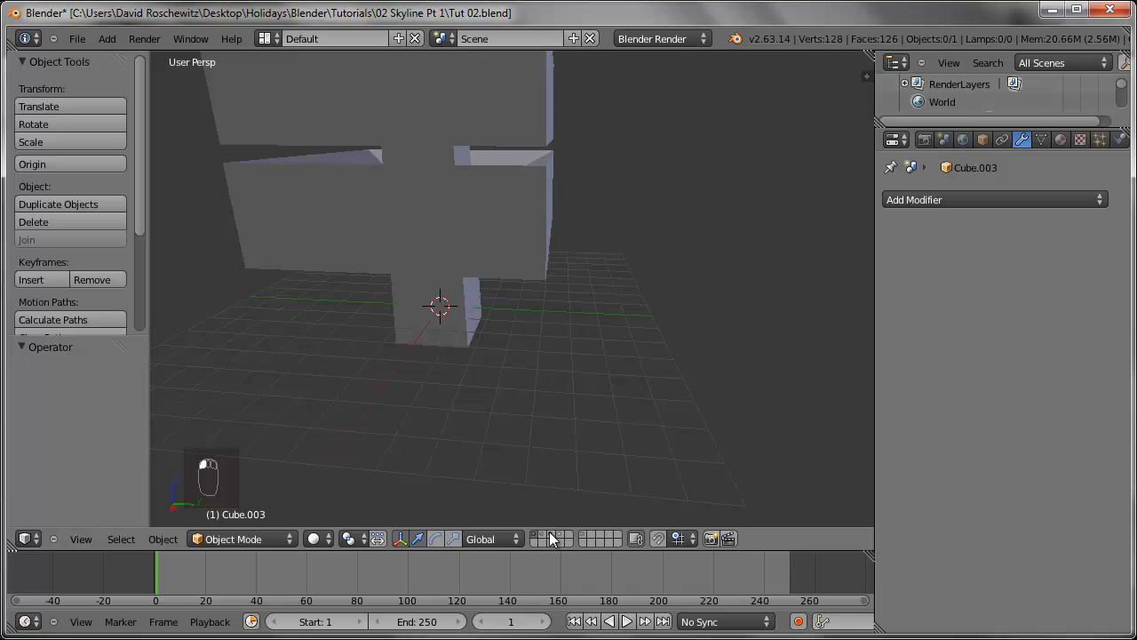
click(554, 539)
shift+click(558, 534)
shift+click(586, 535)
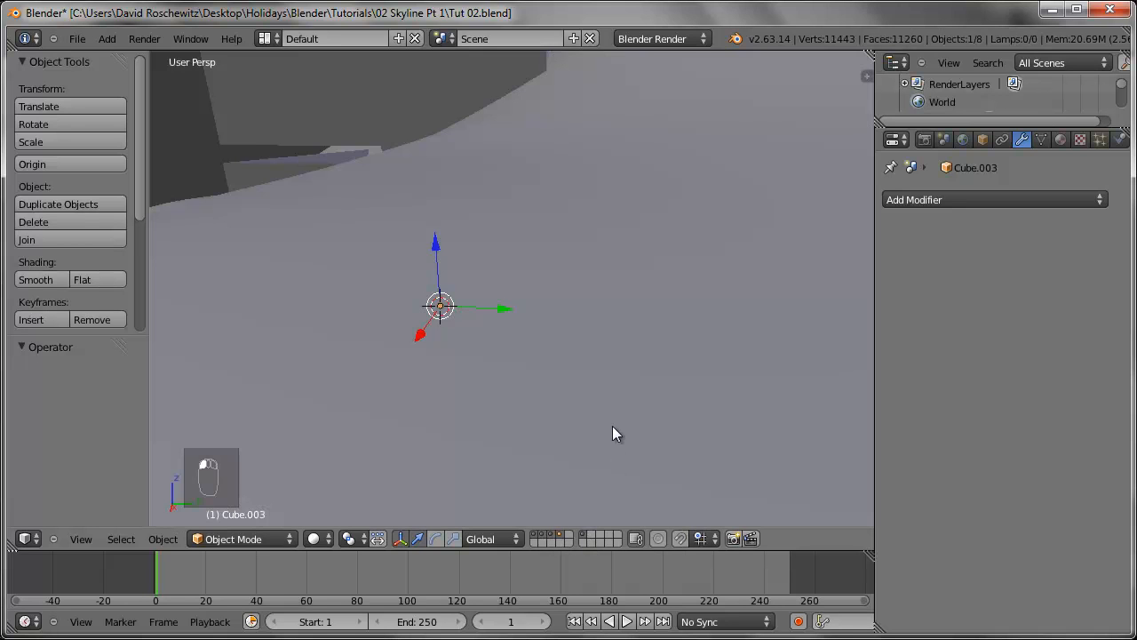
- Move the pagoda by about 7.5, 12.1, 7.0 and the disc tower by about 8.5, 7.2, 0.2 in X, Y, Z
scroll(614, 447, down, 6)
middle_drag(527, 388, 648, 407)
right_click(567, 159)
key(g)
click(721, 200)
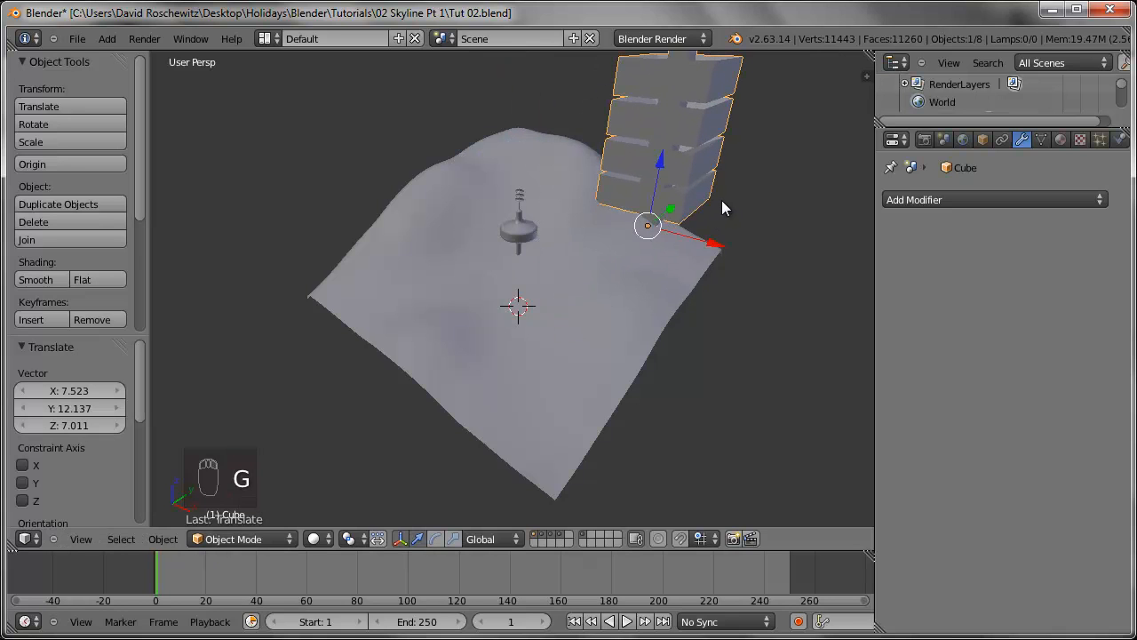
right_click(526, 229)
key(g)
click(635, 234)
middle_drag(634, 234, 577, 300)
right_click(529, 285)
key(g)
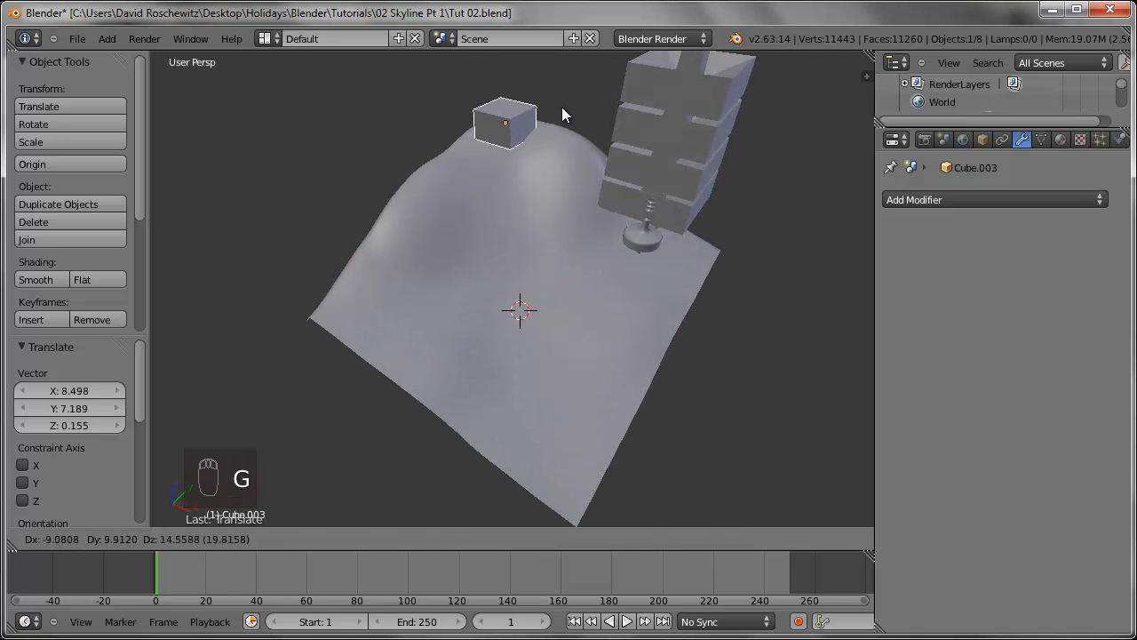
right_click(561, 107)
- Isolate the domed building's layer and raise the building about 21.5 along Z, clear of the terrain
middle_drag(712, 464, 533, 320)
scroll(526, 319, up, 3)
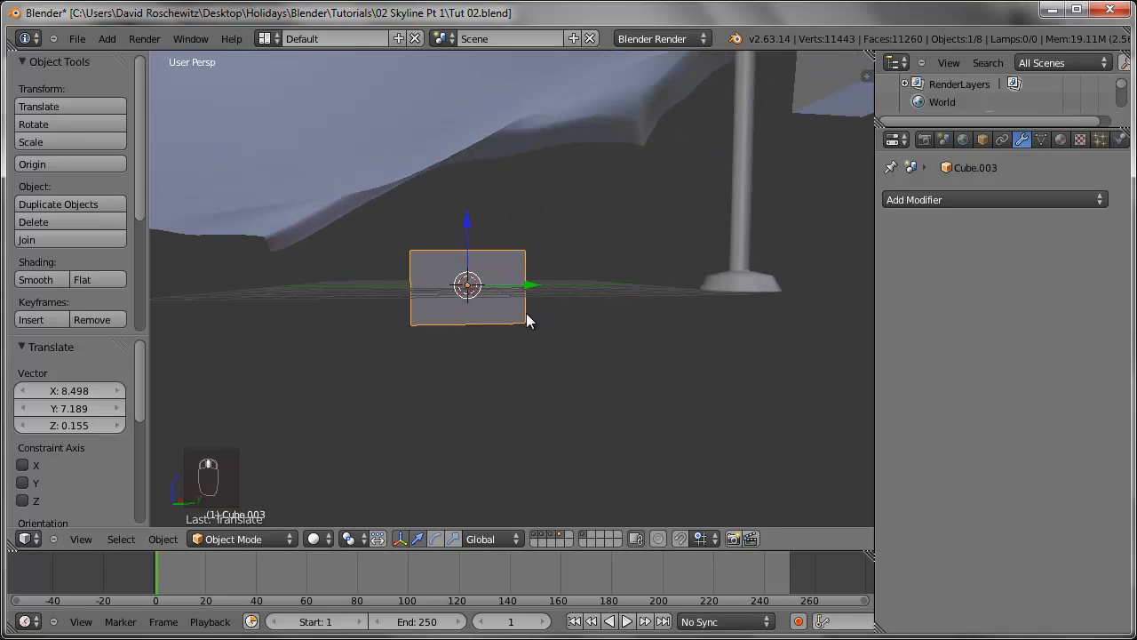
click(550, 539)
click(545, 539)
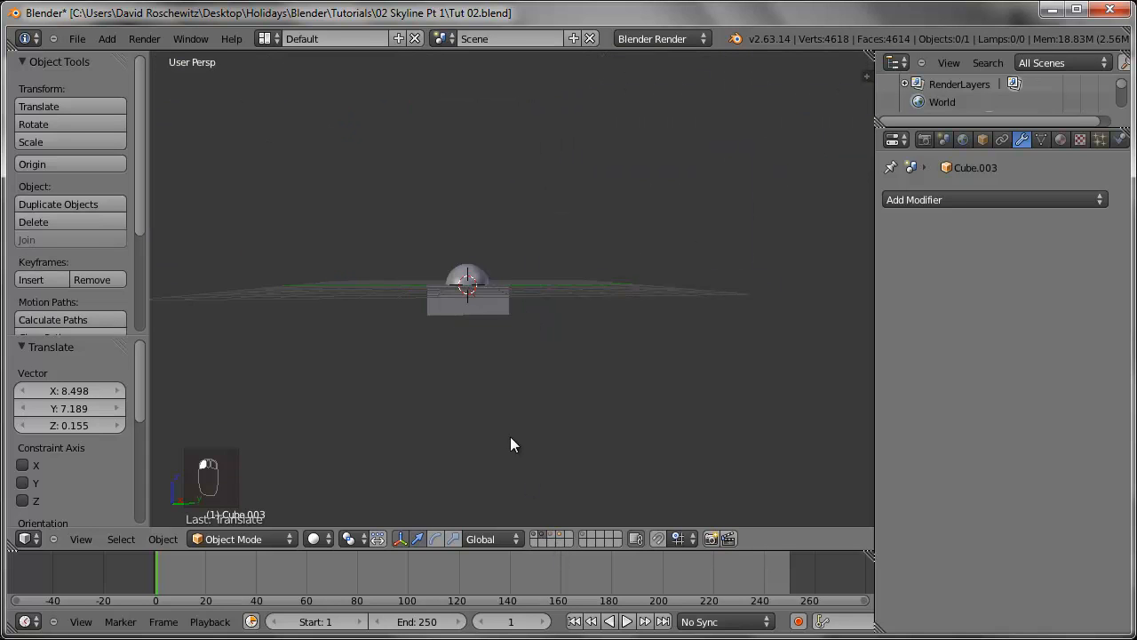
right_click(471, 285)
key(g)
click(538, 216)
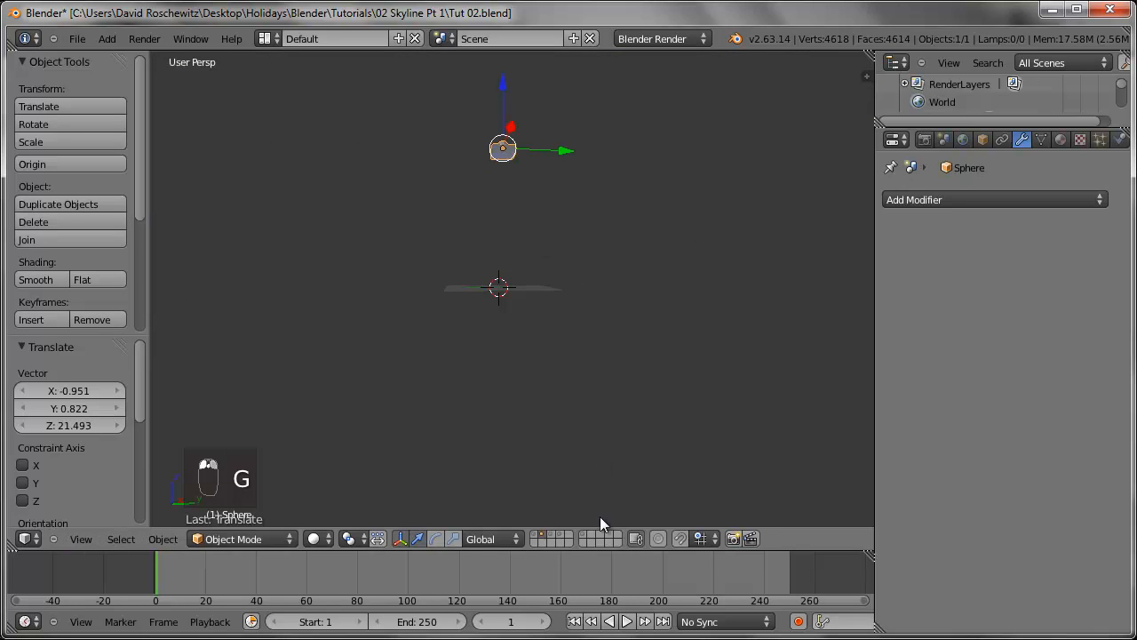
- Show layers 1, 3, 4 and 6 again alongside the domed building's layer
shift+click(583, 536)
shift+click(565, 536)
shift+click(549, 536)
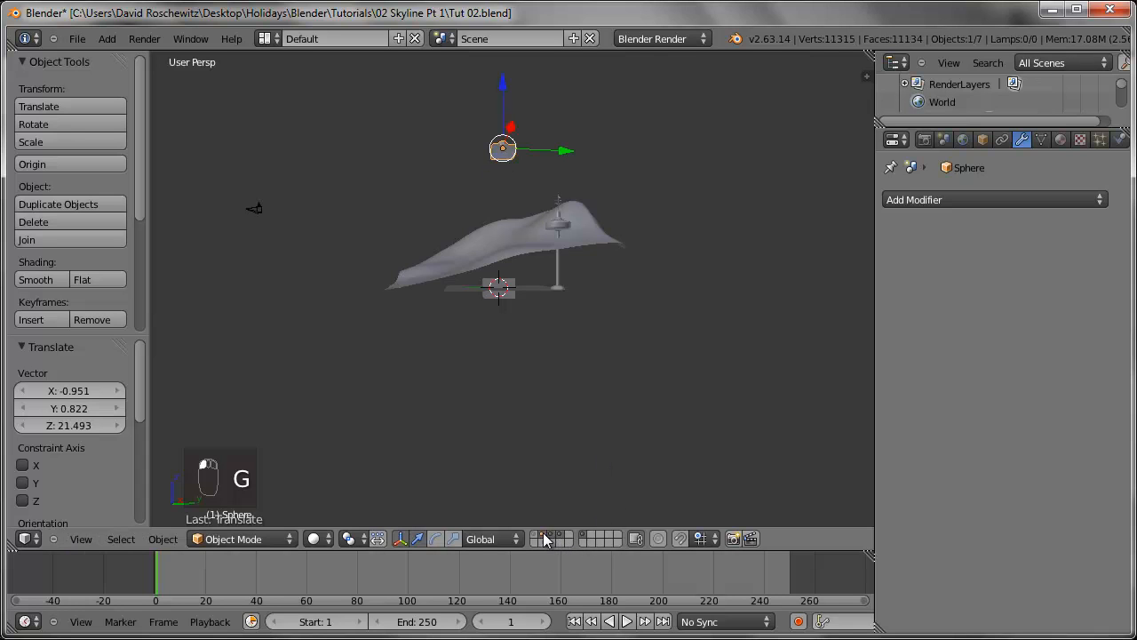
shift+click(535, 536)
- Enlarge the domed building to roughly double size and move it about -7.7 in X and 6.0 in Y
middle_drag(537, 480, 538, 406)
middle_drag(632, 411, 662, 351)
key(s)
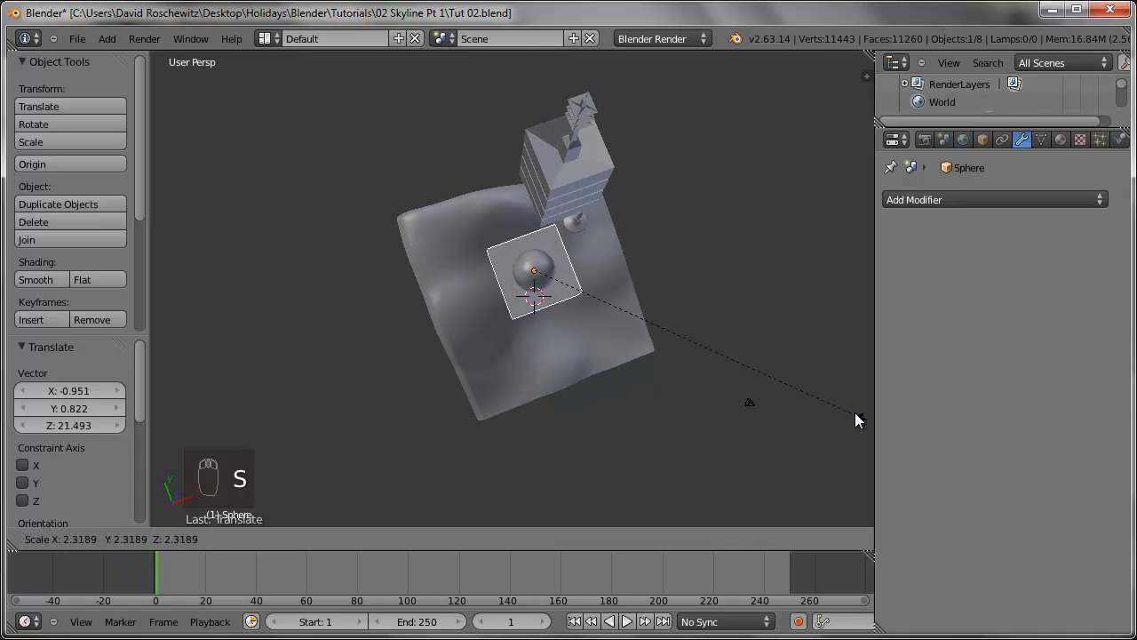
click(831, 400)
key(g)
click(734, 374)
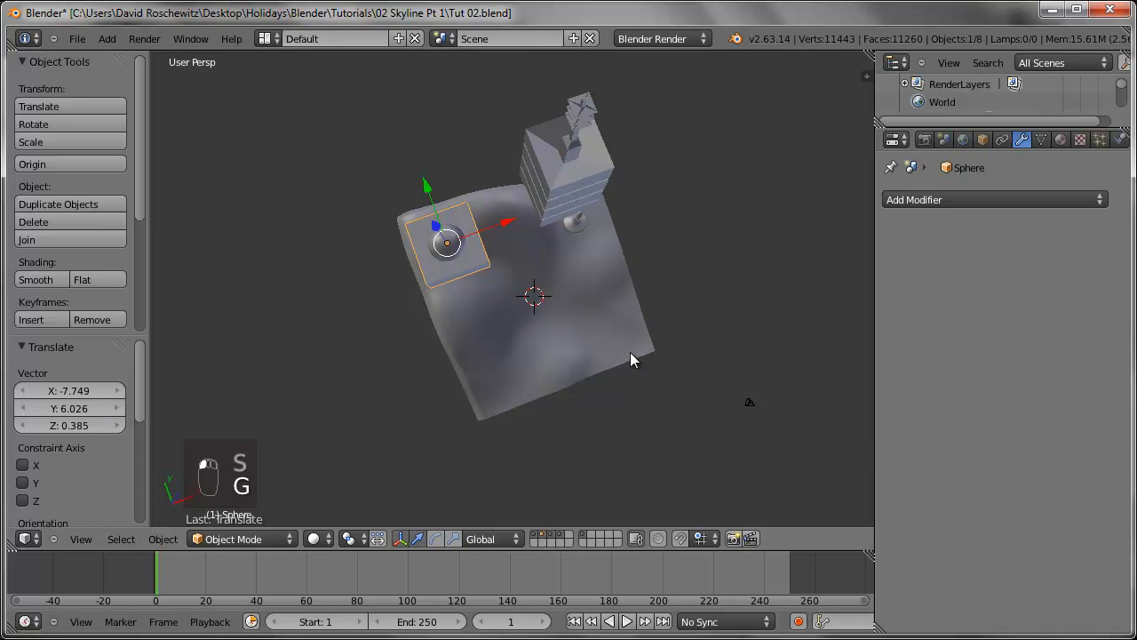
- Fine-tune the domed building's position over the terrain's back-left corner in the orthographic top view
key(KP_5)
key(KP_1)
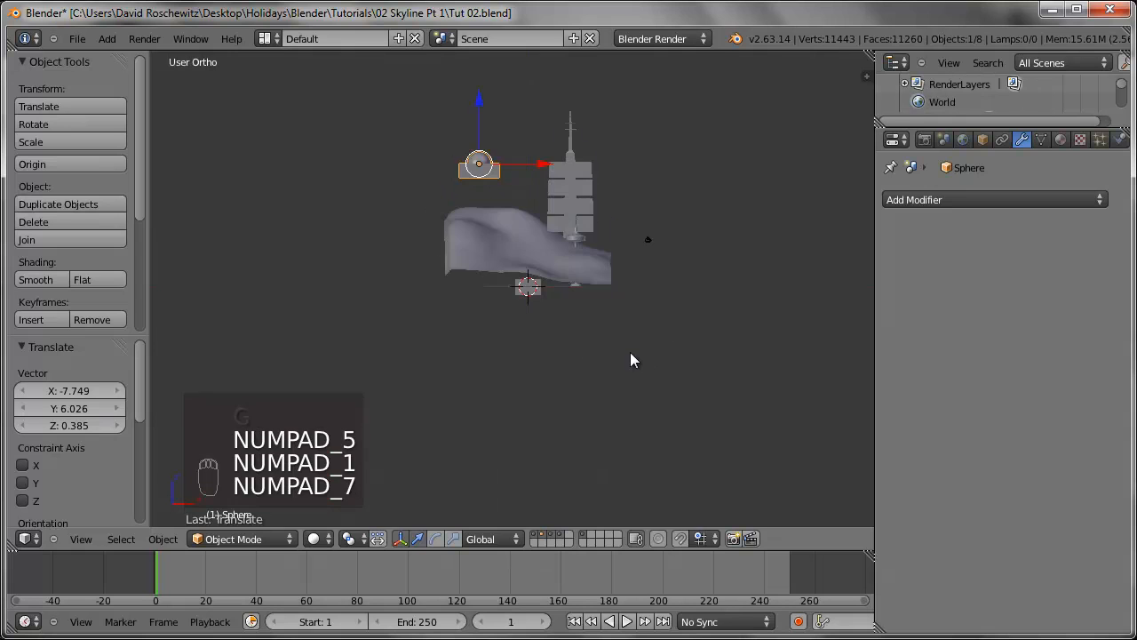
key(KP_7)
key(g)
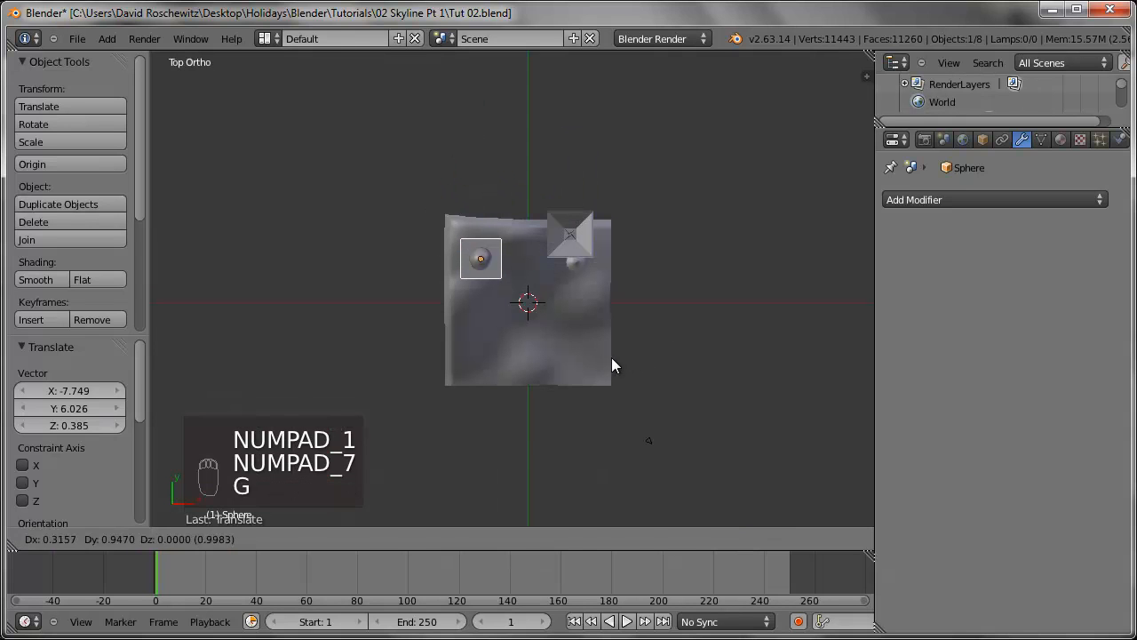
click(611, 357)
- Move the pagoda to the terrain's front-left area and shift the disc tower about -3.0 in X and -3.5 in Y
right_click(580, 233)
key(g)
click(503, 343)
right_click(574, 269)
key(g)
click(549, 283)
- Raise the disc tower about 9.4 along the Z axis
middle_drag(639, 364, 563, 190)
key(g)
key(z)
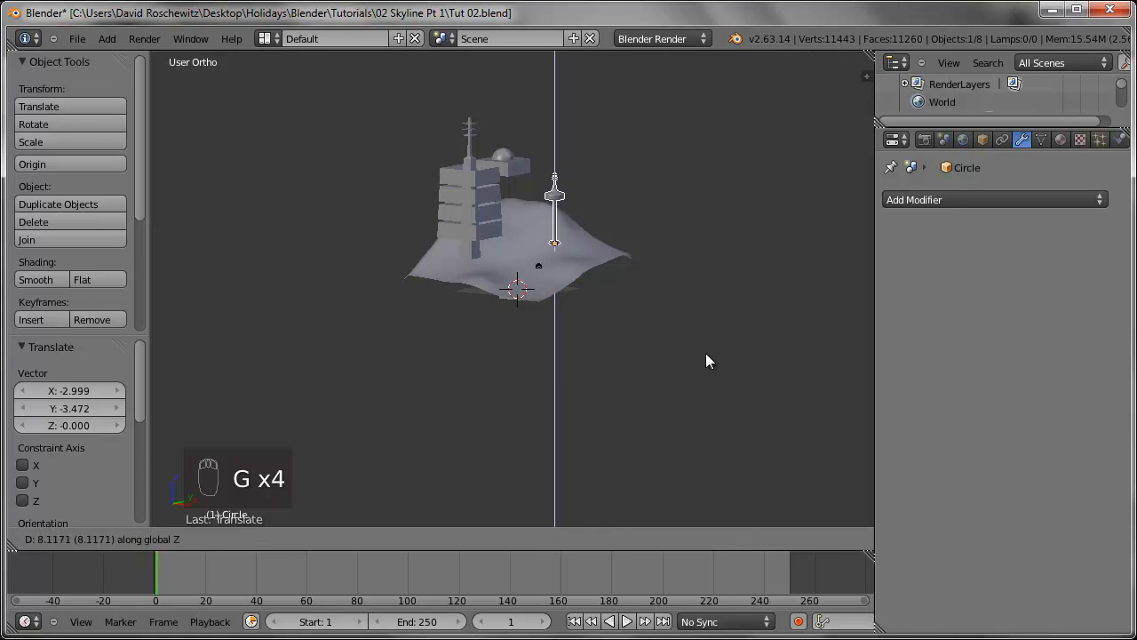
click(708, 348)
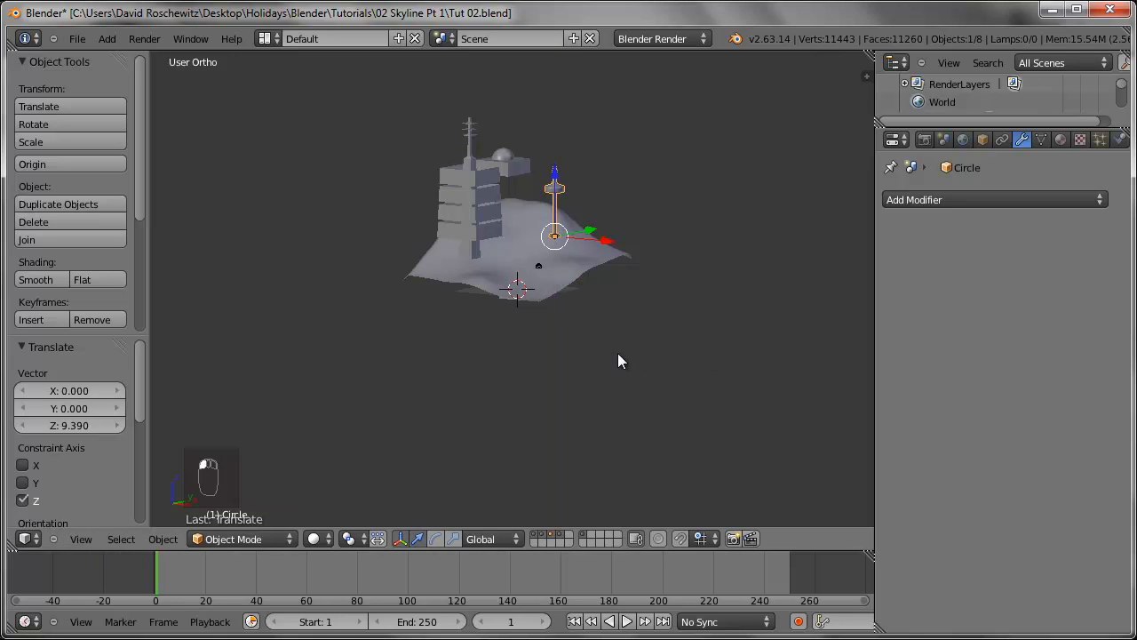
- In wireframe display, move one of the stacked cubes about -8.4 in X and 7.8 in Y, beneath the domed building
key(z)
mouse_move(612, 367)
middle_down()
mouse_move(603, 311)
mouse_move(543, 292)
middle_up()
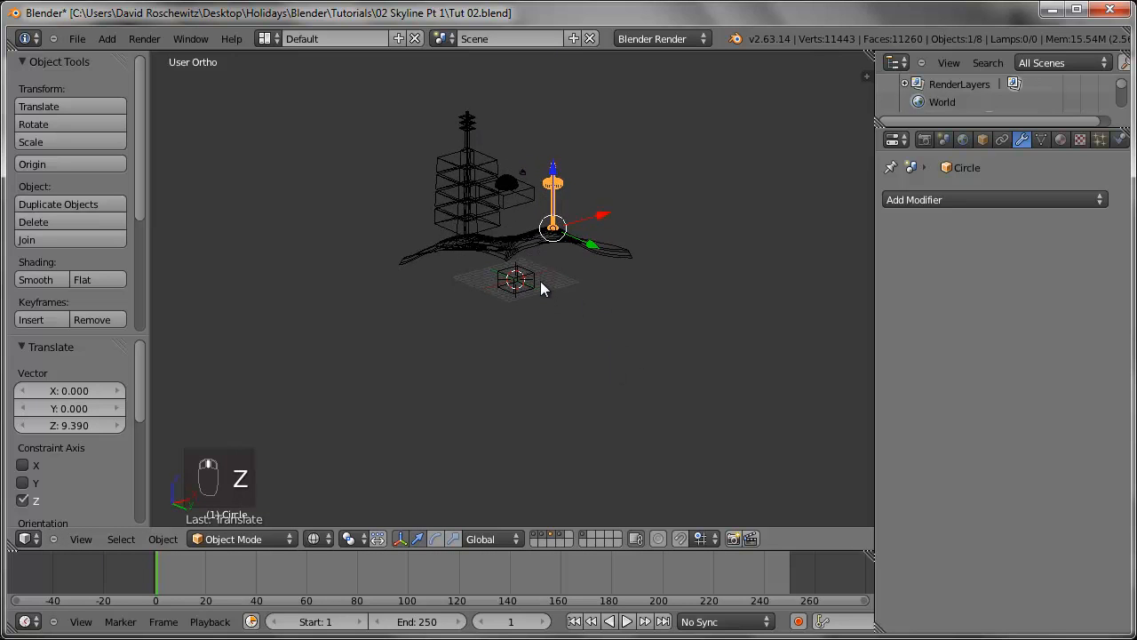
right_click(541, 282)
key(KP_7)
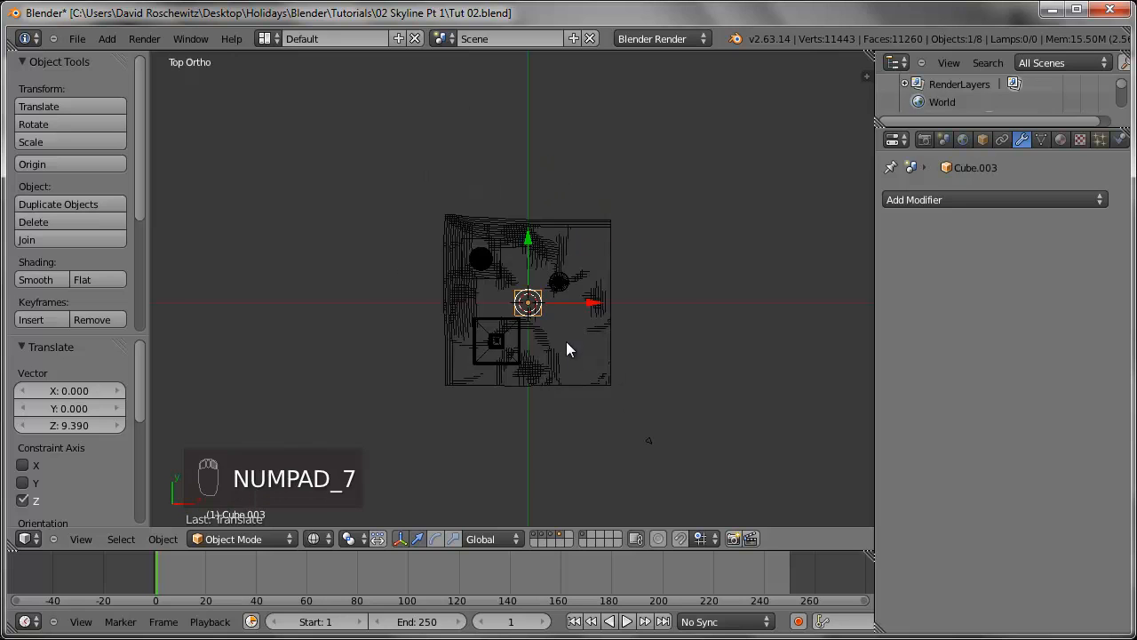
key(g)
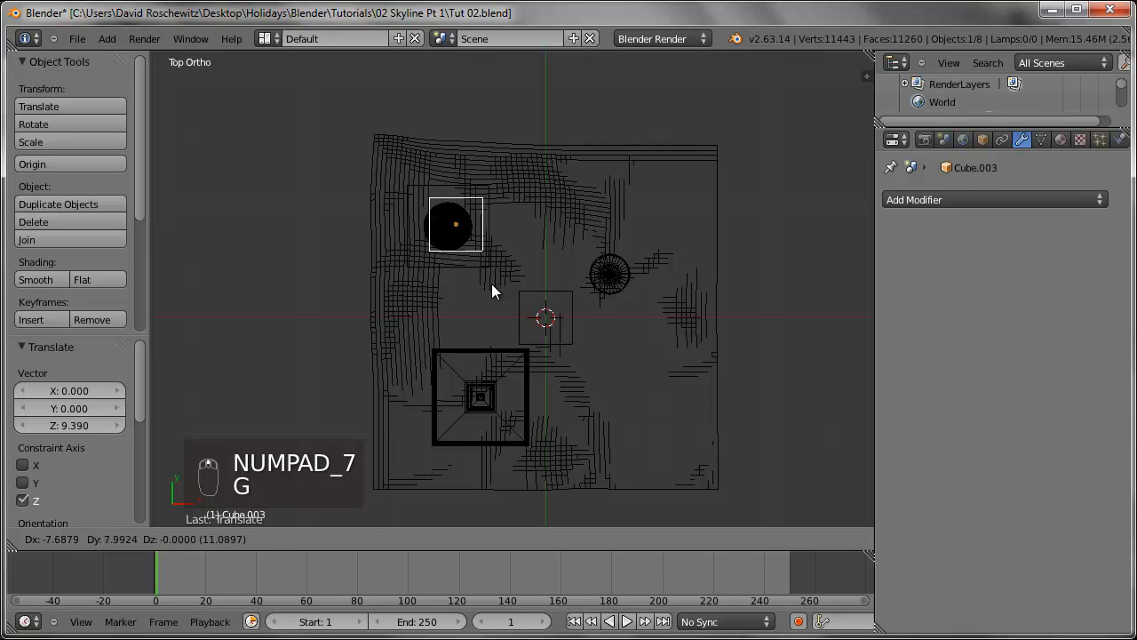
click(488, 284)
- Scale the cube beneath the dome by about 1.85 and center it precisely under the domed building
key(s)
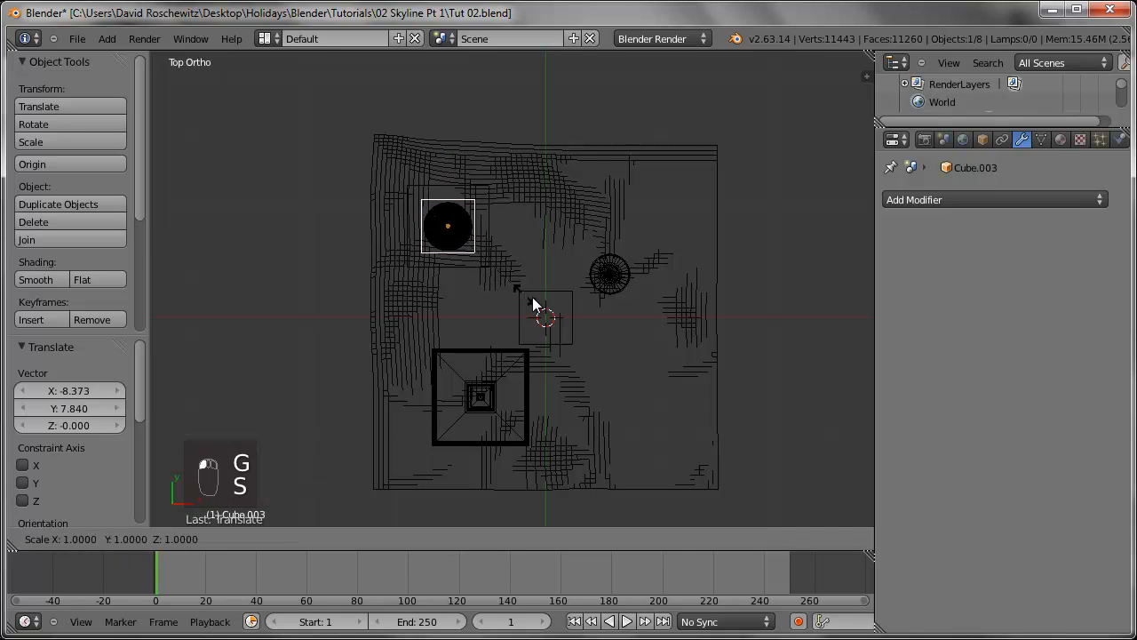
click(607, 327)
scroll(480, 284, up, 3)
scroll(538, 313, up, 3)
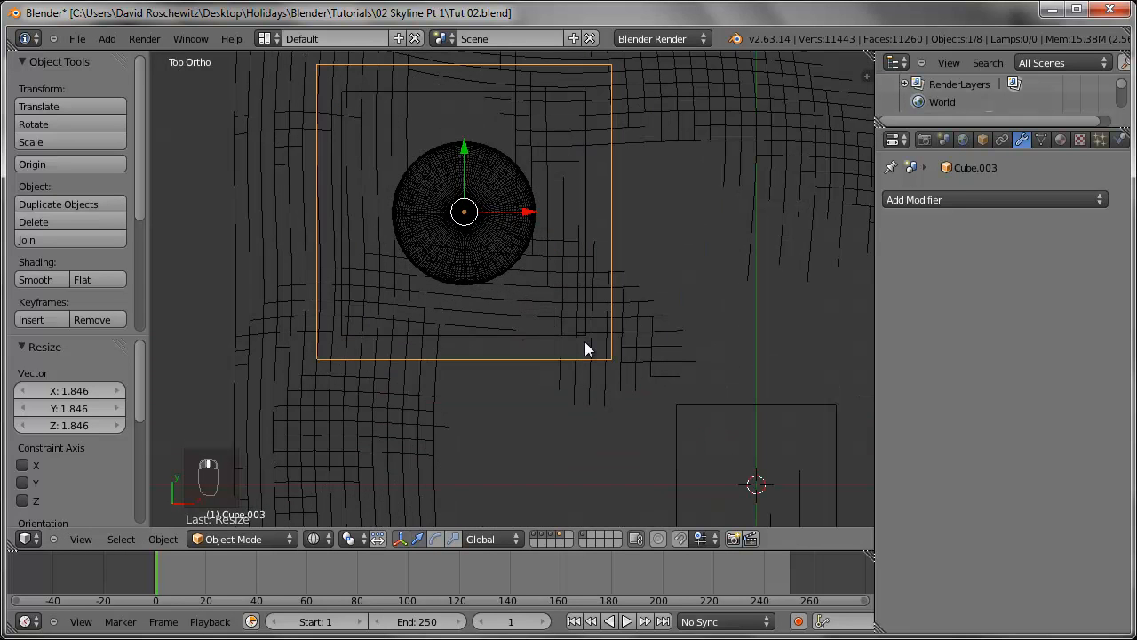
key(g)
click(586, 346)
- Move the second cube about 5.5 in X and 3.7 in Y so it is centered under the disc tower
scroll(704, 412, down, 3)
right_click(691, 391)
key(g)
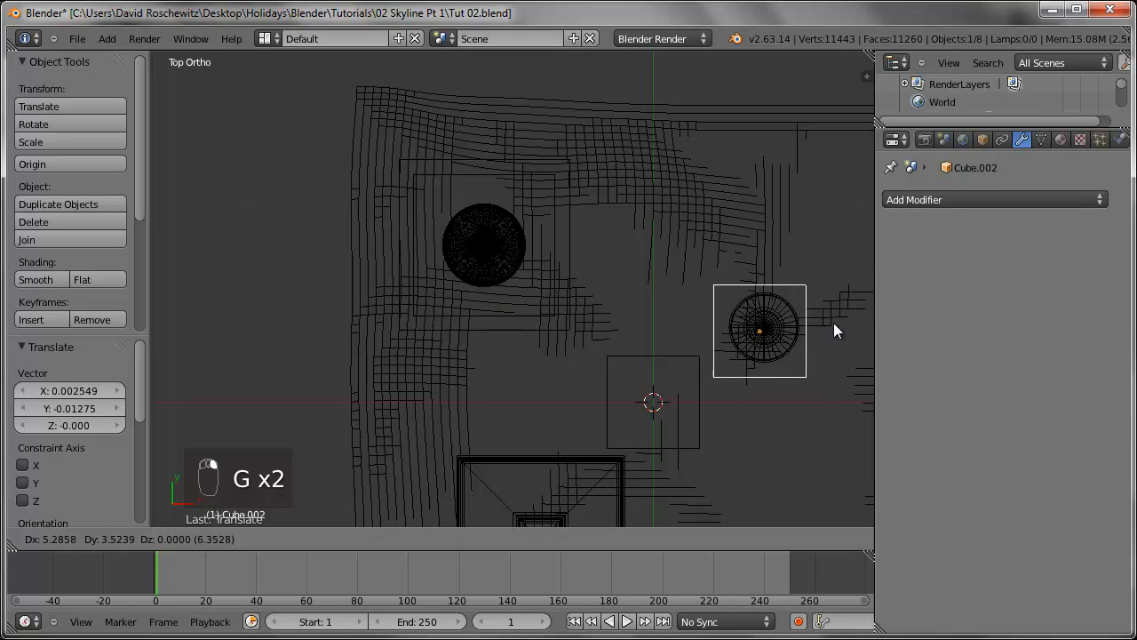
click(836, 319)
- Move the remaining cube about -5.6 in X and -6.8 in Y so it is centered under the pagoda
shift+middle_drag(800, 347, 690, 328)
right_click(608, 439)
shift+middle_drag(609, 439, 686, 292)
key(g)
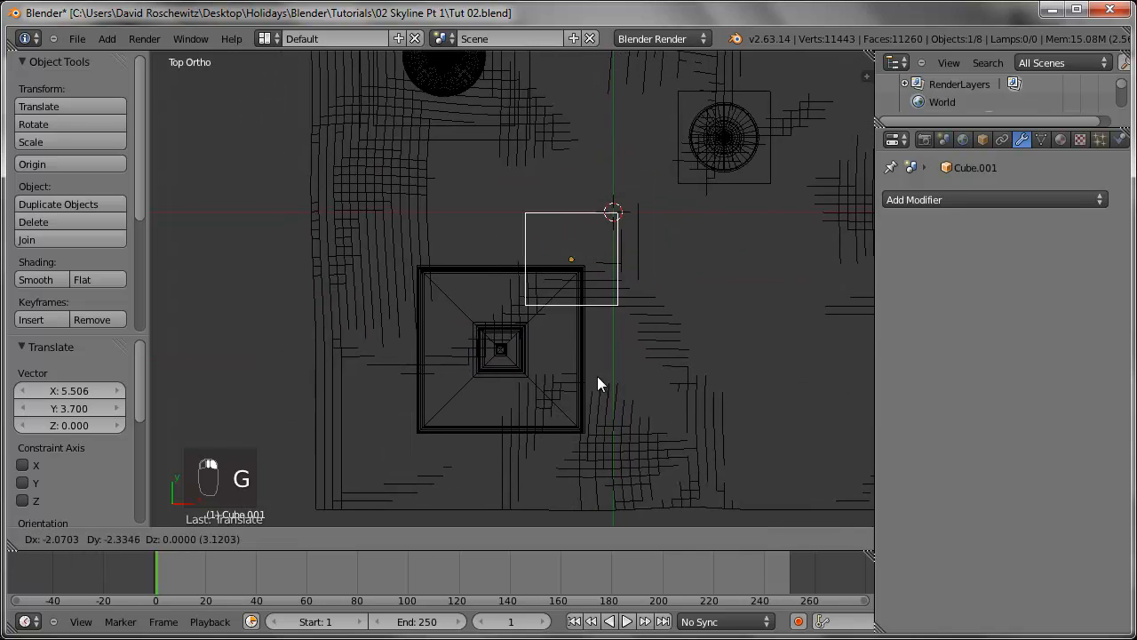
click(570, 434)
scroll(546, 412, up, 3)
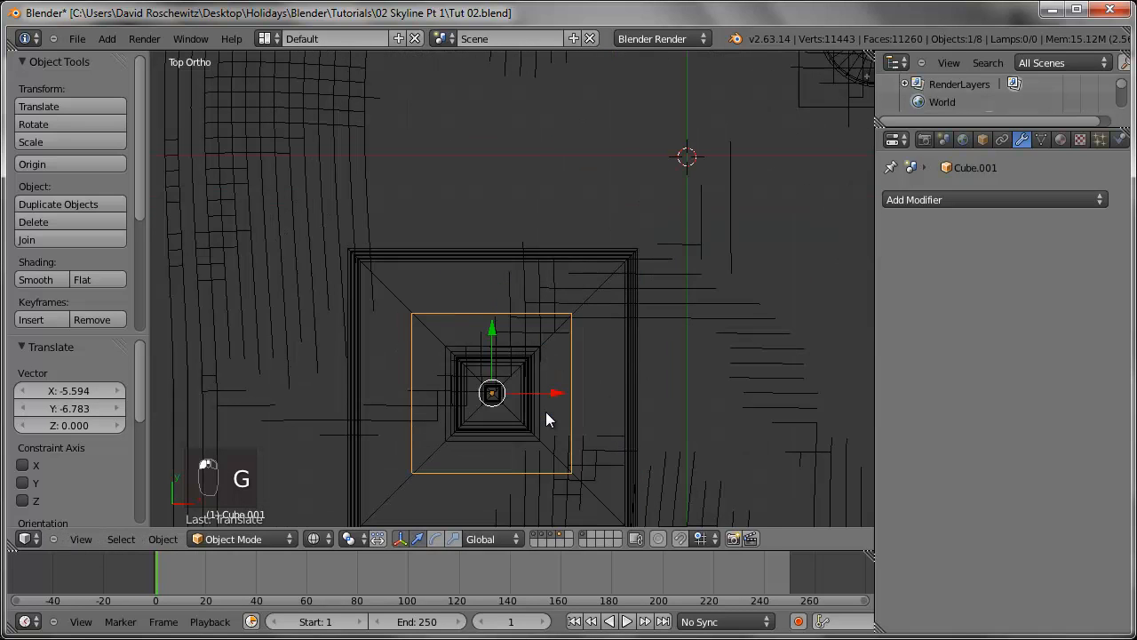
- Nudge the cube beneath the pagoda about 0.04 in X and -0.04 in Y to center it, and scale it by about 1.36
key(g)
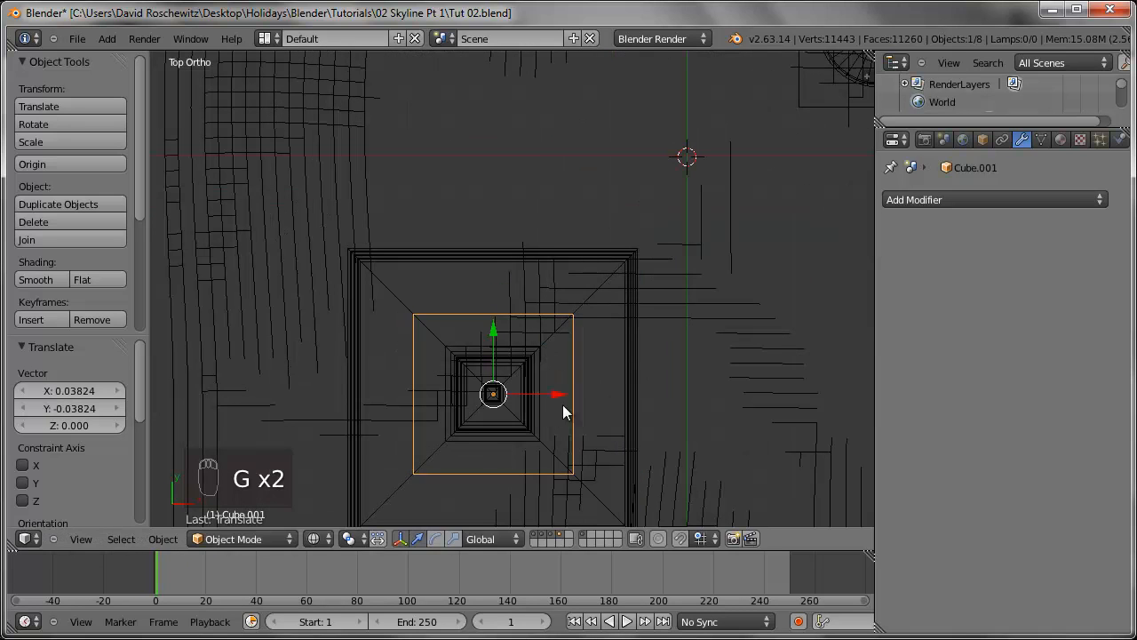
click(544, 401)
key(s)
click(680, 433)
- Raise the pagoda's base cube about 4.3 in Z so its top meets the foot of the pagoda
mouse_move(680, 431)
middle_down()
mouse_move(673, 287)
mouse_move(679, 330)
middle_up()
key(z)
key(g)
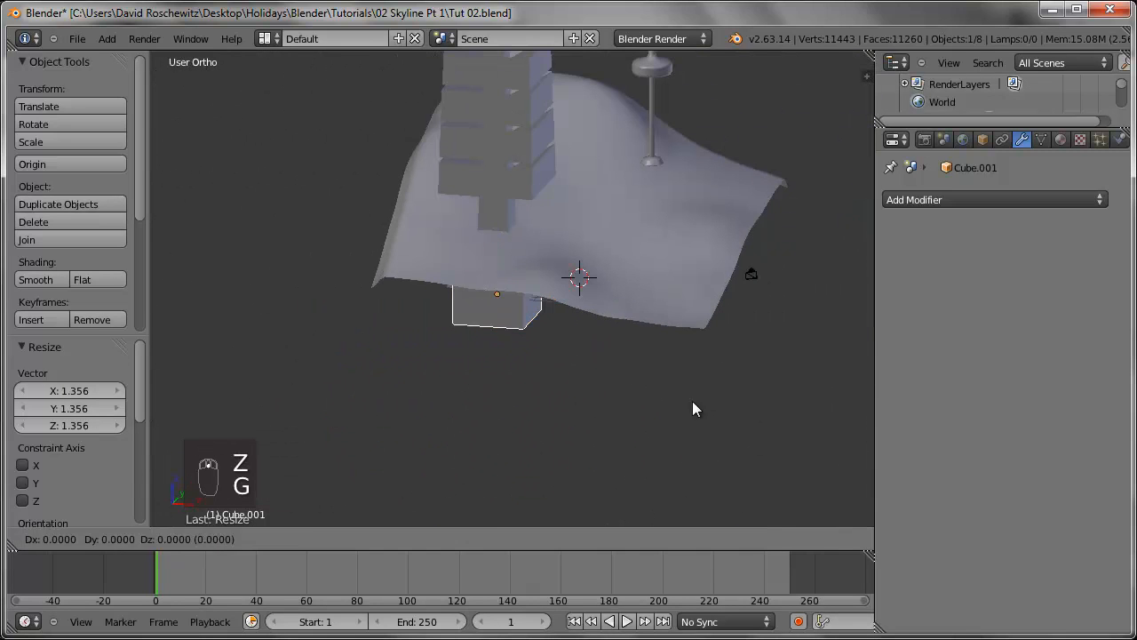
key(z)
click(694, 350)
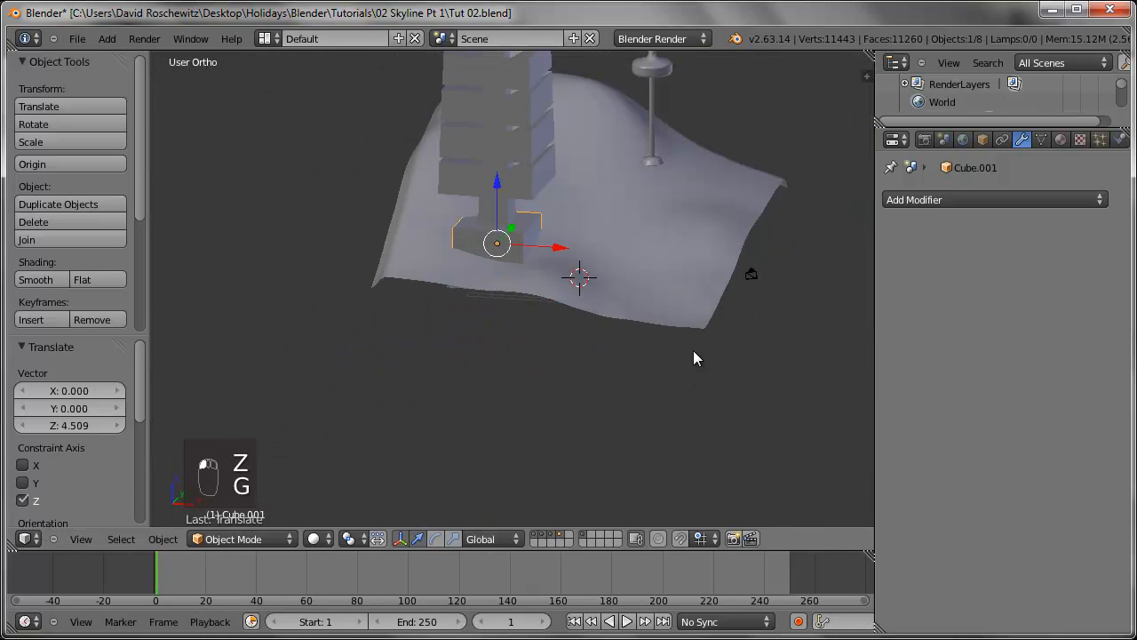
key(z)
key(KP_1)
scroll(583, 304, up, 4)
shift+middle_drag(491, 169, 502, 202)
key(g)
key(z)
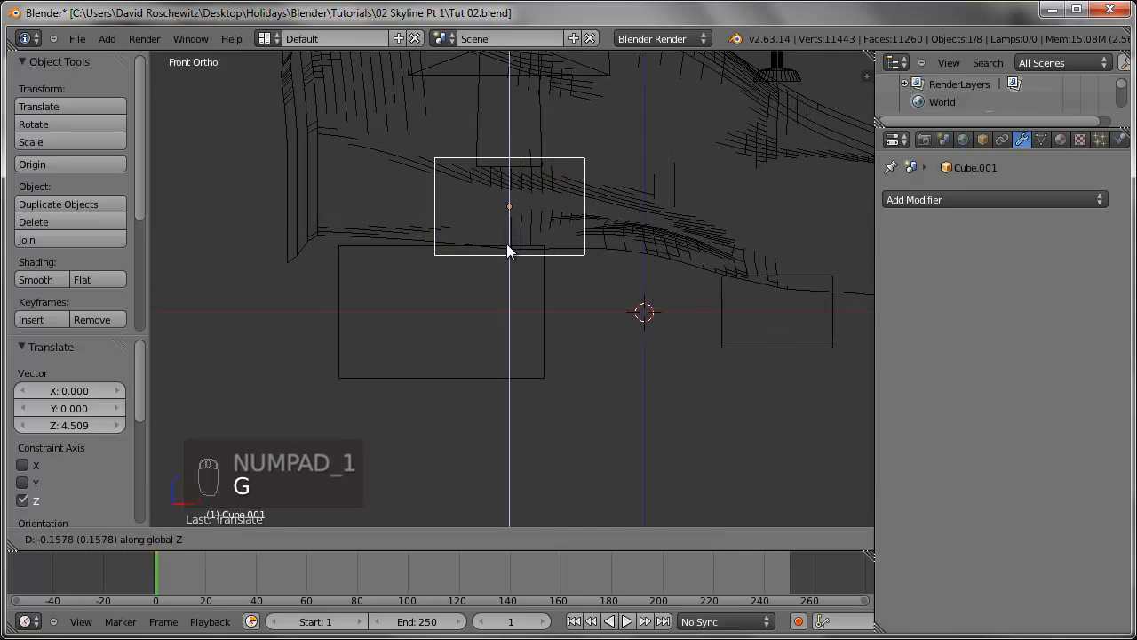
click(507, 244)
- Raise the cube beneath the disc tower about 8.2 in Z so its top meets the tower's foot
scroll(532, 146, down, 2)
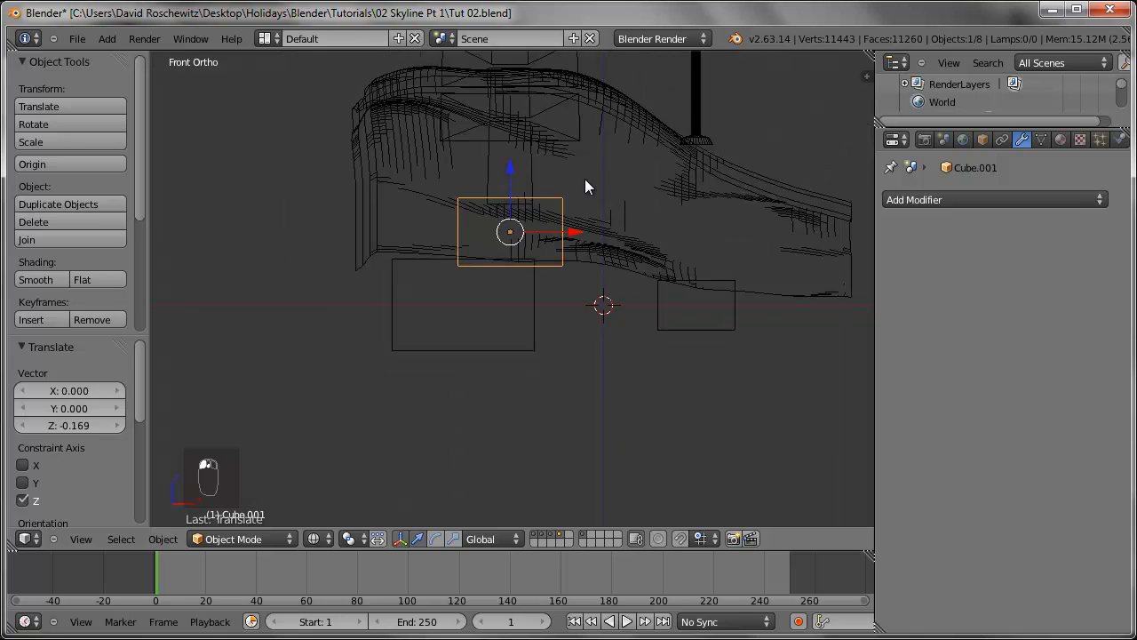
shift+middle_drag(569, 208, 422, 285)
right_click(556, 404)
key(g)
key(z)
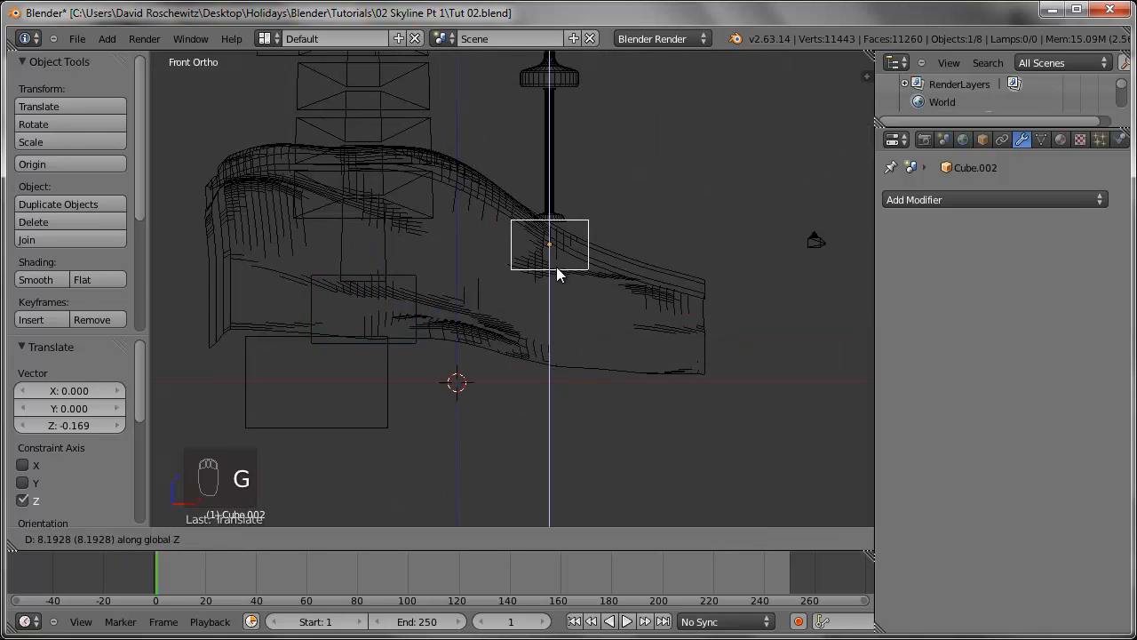
click(556, 266)
- Raise the remaining cube about 16.6 in Z and fine-tune its height directly beneath the domed building
right_click(385, 426)
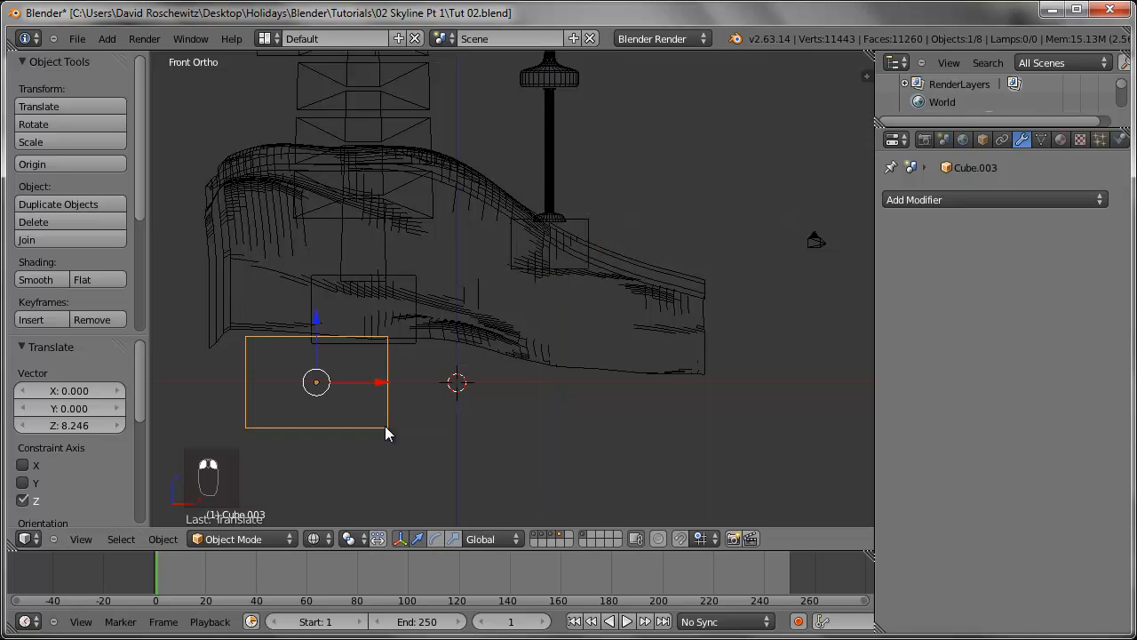
key(g)
key(z)
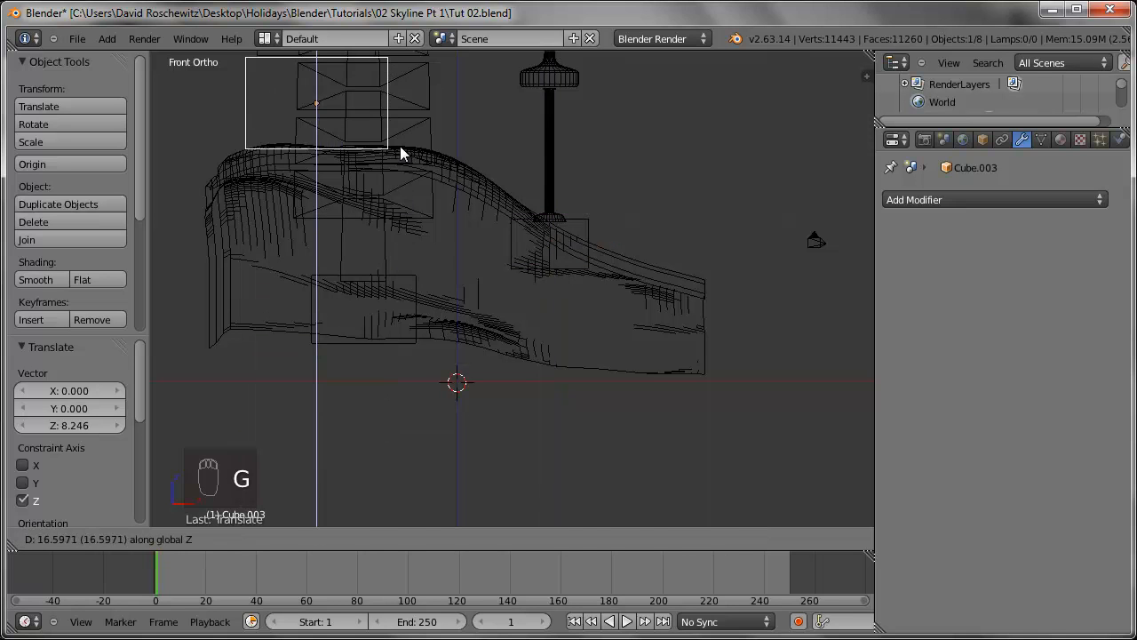
click(400, 144)
shift+middle_drag(436, 200, 492, 411)
key(g)
key(z)
click(493, 409)
- In solid display, scale the domed building's base cube by about 1.27 and adjust its height along Z
scroll(515, 391, down, 3)
mouse_move(559, 368)
middle_down()
mouse_move(604, 335)
mouse_move(582, 363)
mouse_move(527, 381)
mouse_move(469, 329)
mouse_move(533, 372)
mouse_move(577, 281)
middle_up()
key(a)
key(z)
right_click(582, 238)
key(s)
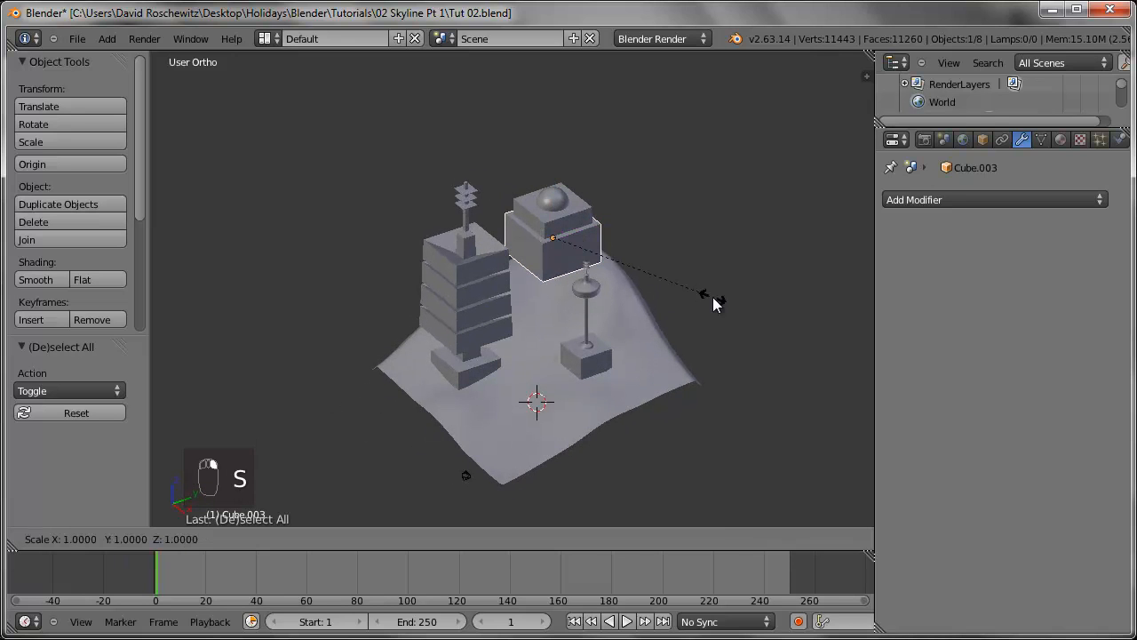
click(752, 329)
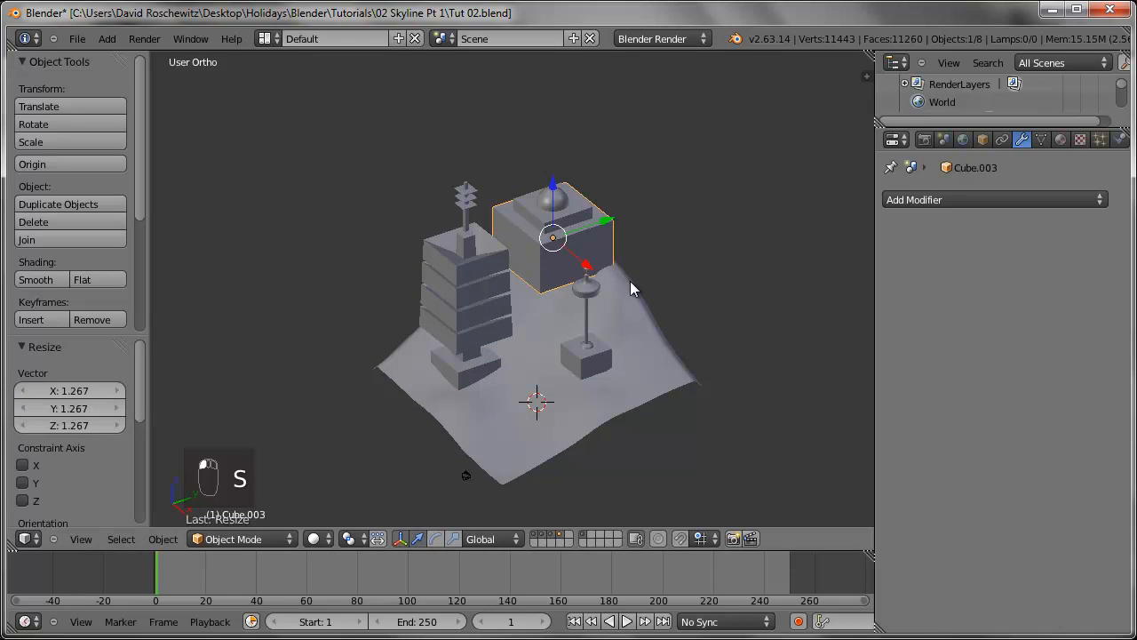
scroll(636, 270, up, 2)
key(g)
key(z)
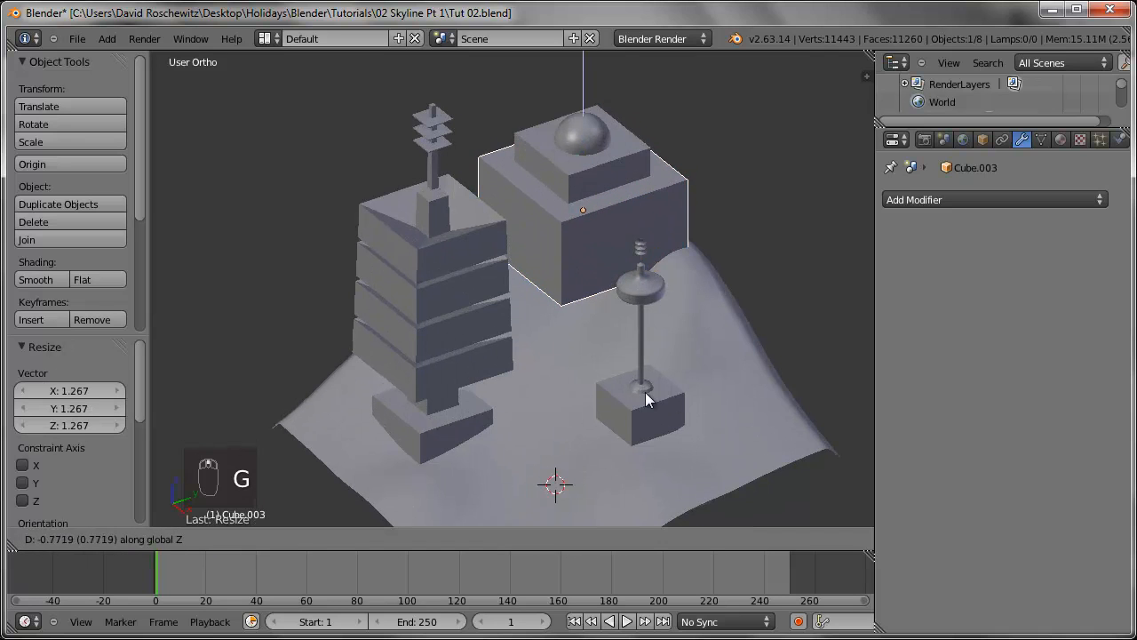
click(642, 369)
- Looking through the camera, scale the pagoda down by about 0.5 so it fits inside the frame
key(a)
right_click(643, 376)
scroll(678, 407, down, 2)
shift+middle_drag(678, 407, 630, 391)
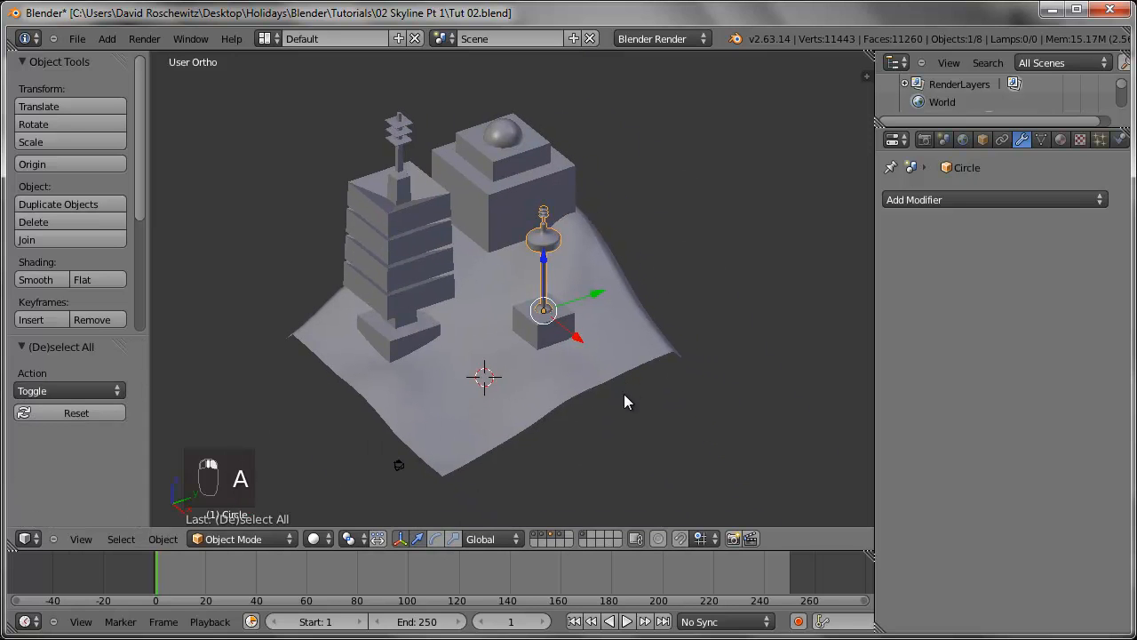
key(KP_0)
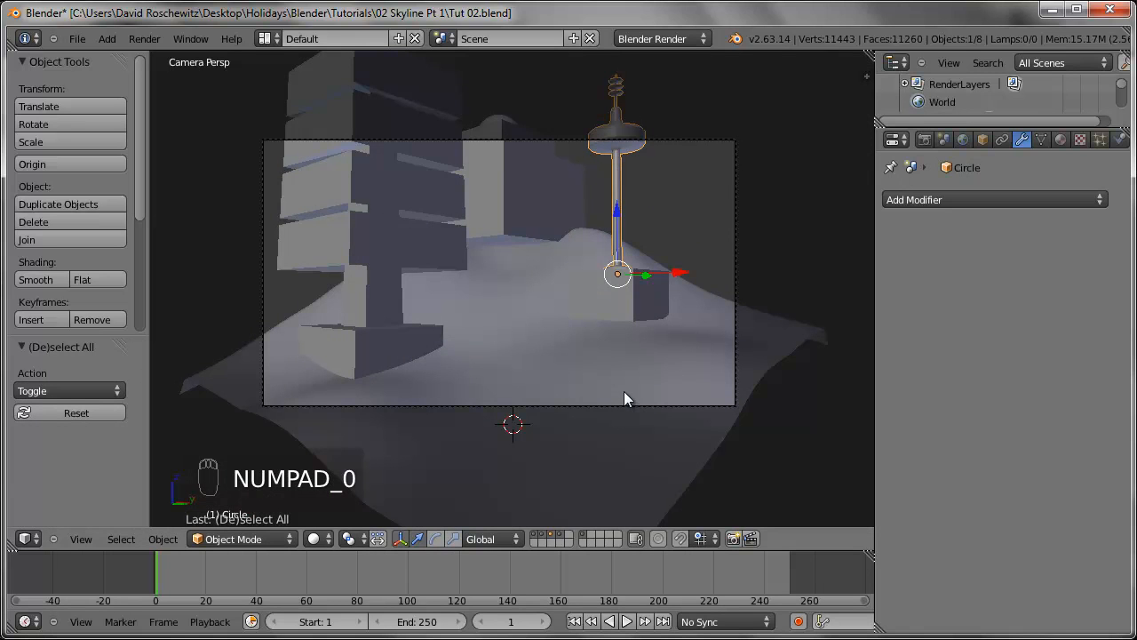
right_click(392, 250)
key(s)
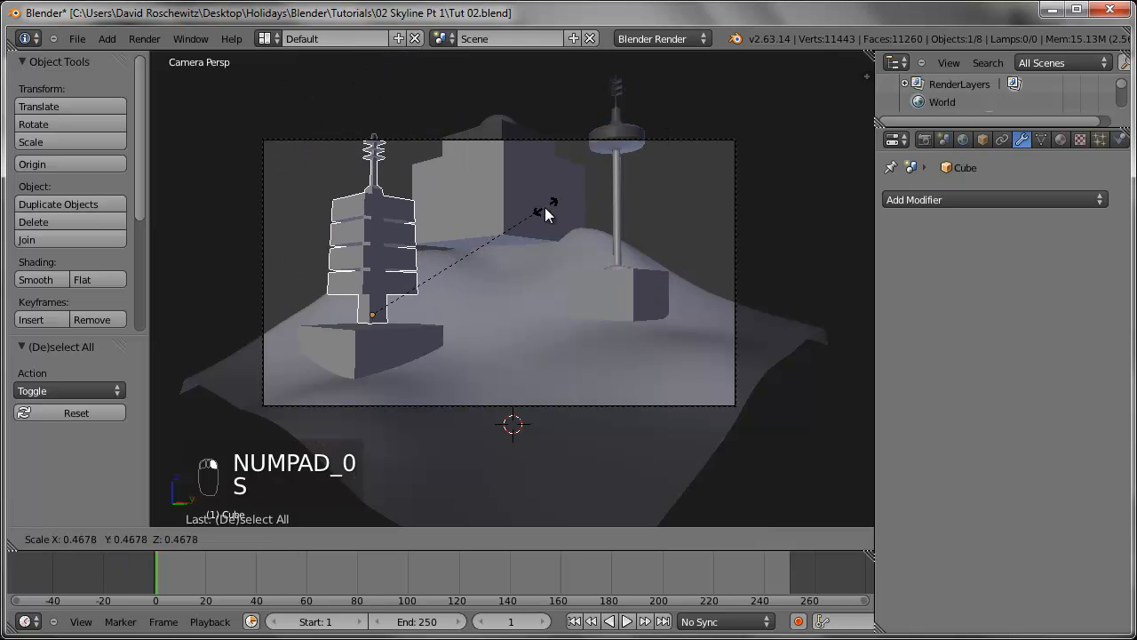
click(558, 203)
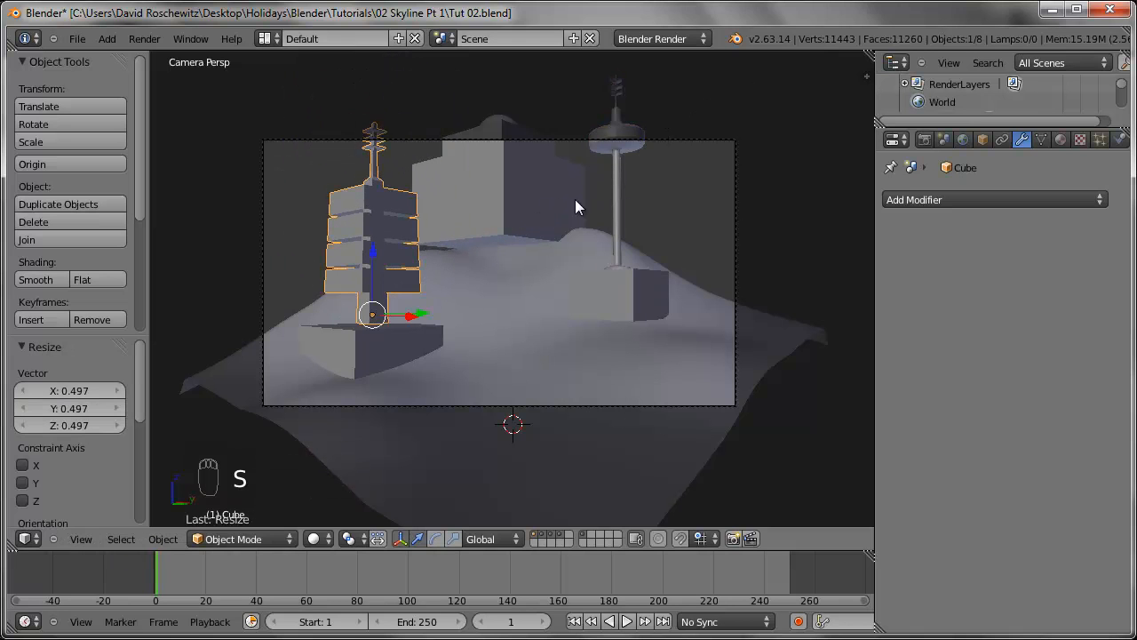
- Scale the disc tower up by about 1.29 without its base cube
right_click(620, 196)
key(s)
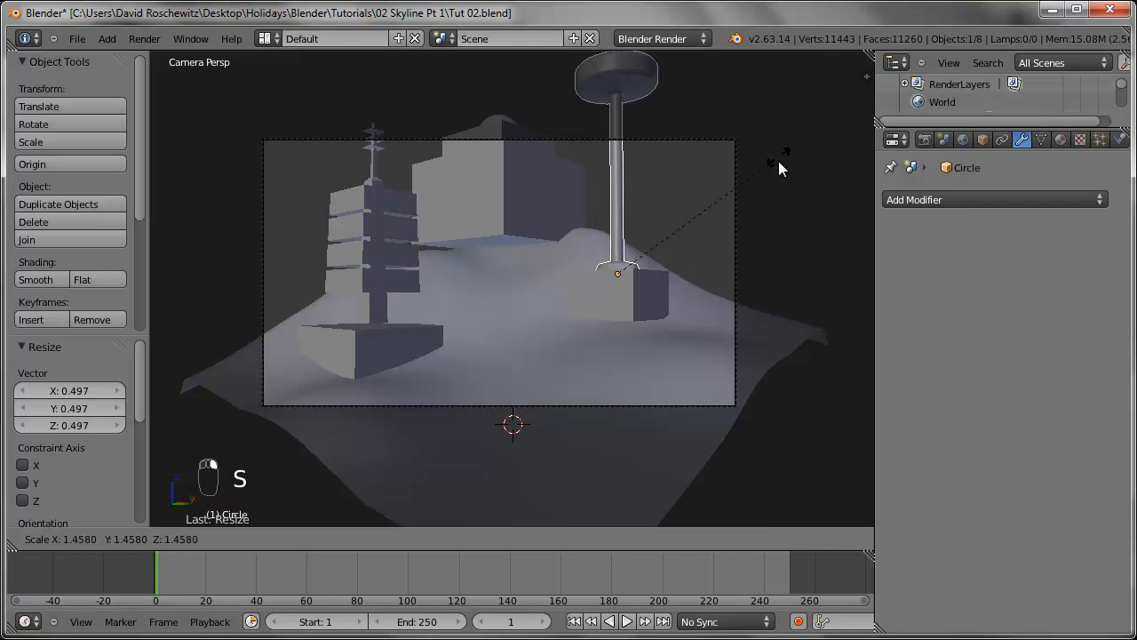
click(770, 187)
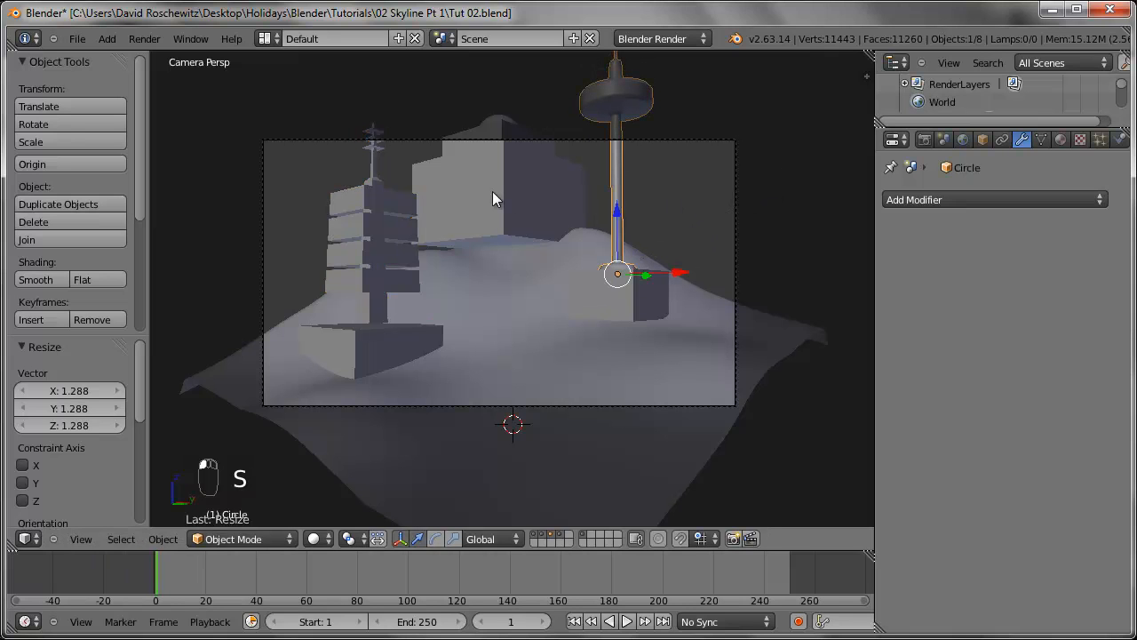
- Lower the domed building together with its base cube about 5.6 in Z, sinking the base into the terrain
right_click(505, 156)
shift+right_click(505, 121)
middle_drag(614, 255, 525, 323)
key(g)
key(z)
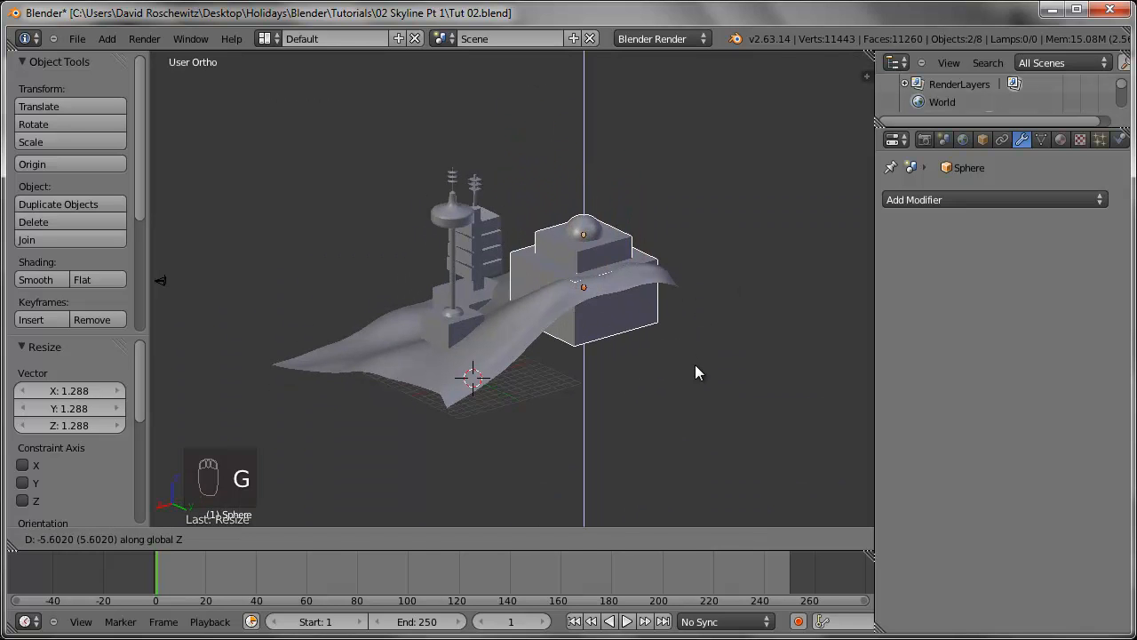
click(694, 364)
- Lower the pagoda together with its base cube about 0.25 in Z into the terrain
middle_drag(708, 341, 574, 351)
scroll(576, 353, up, 5)
middle_drag(737, 401, 580, 412)
right_click(771, 332)
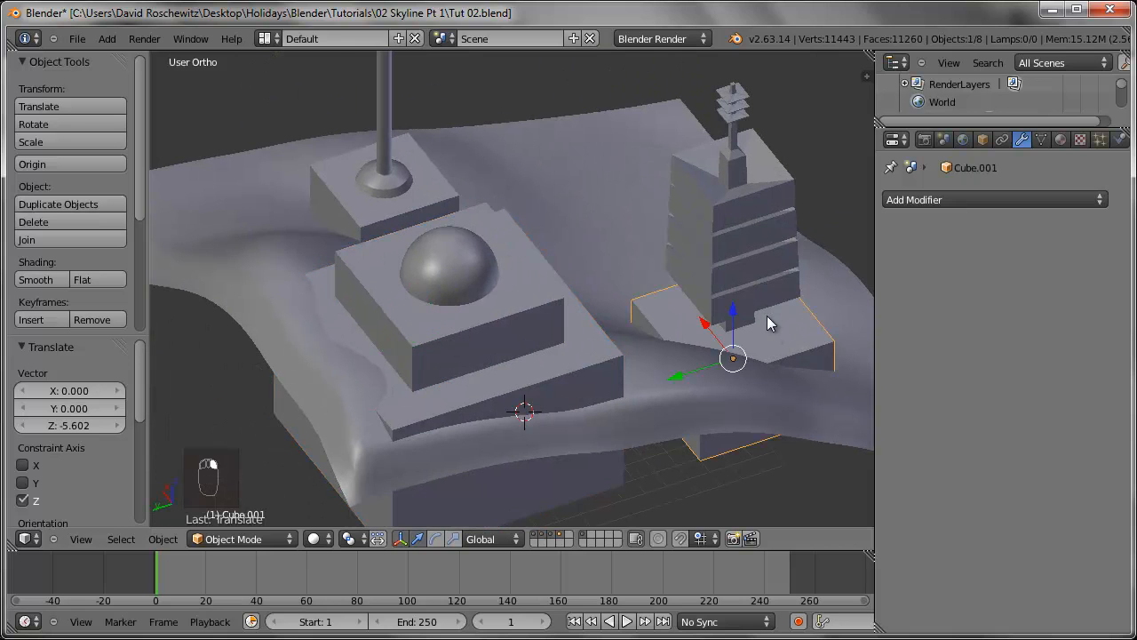
shift+right_click(760, 290)
scroll(791, 320, down, 1)
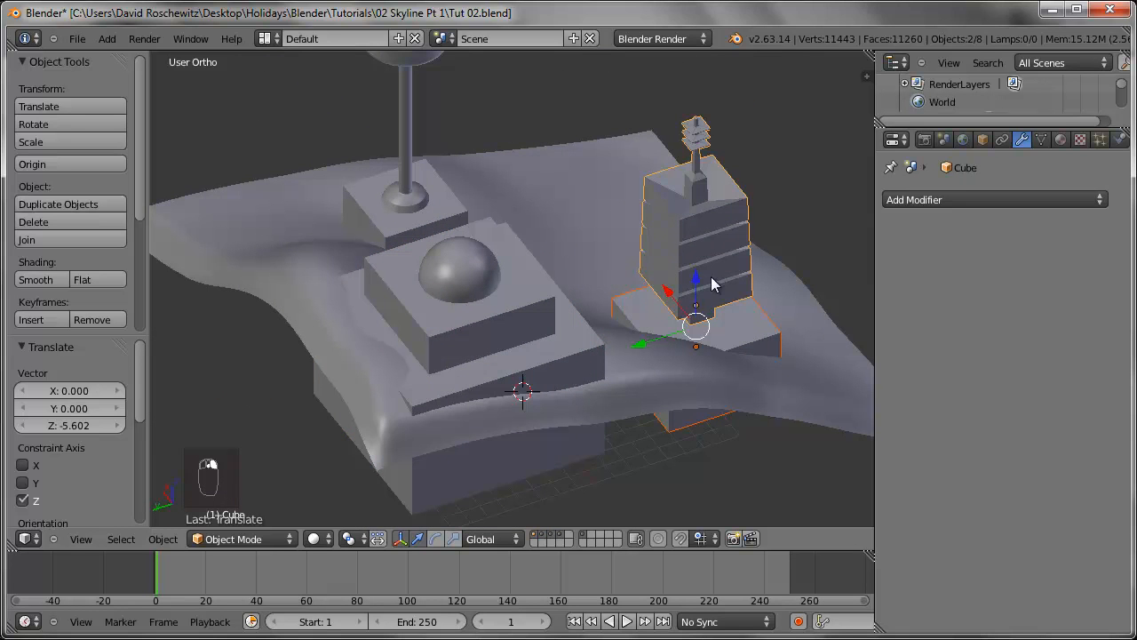
middle_drag(734, 265, 607, 279)
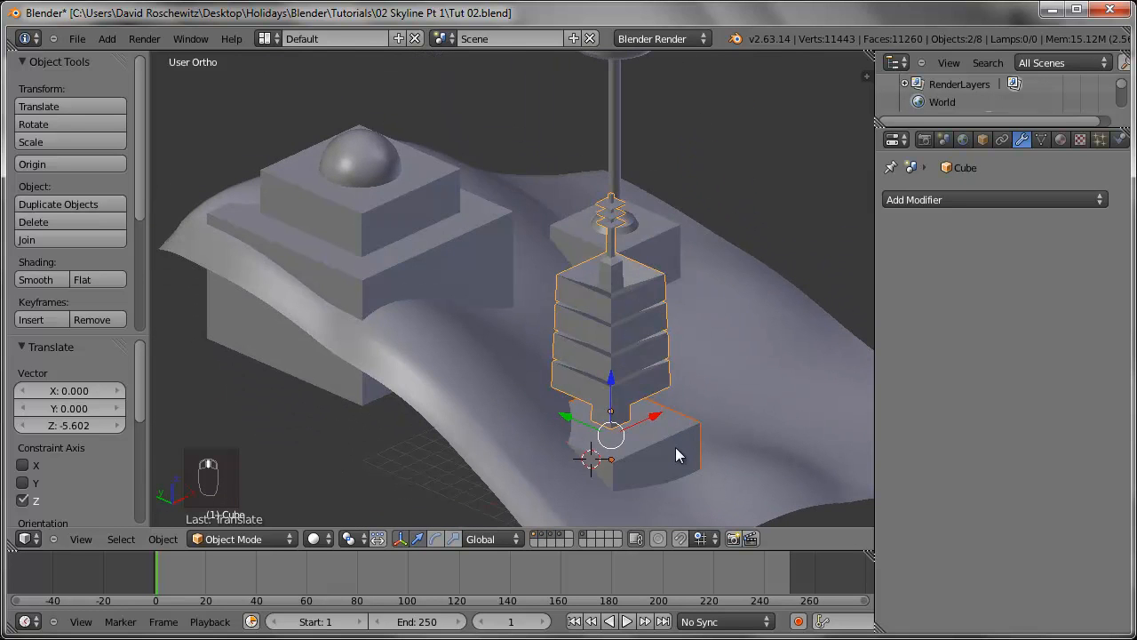
shift+middle_drag(717, 419, 665, 353)
key(g)
key(z)
click(669, 357)
- Lower the disc tower together with its base cube about 1.87 in Z into the terrain
right_click(611, 169)
shift+right_click(566, 87)
key(g)
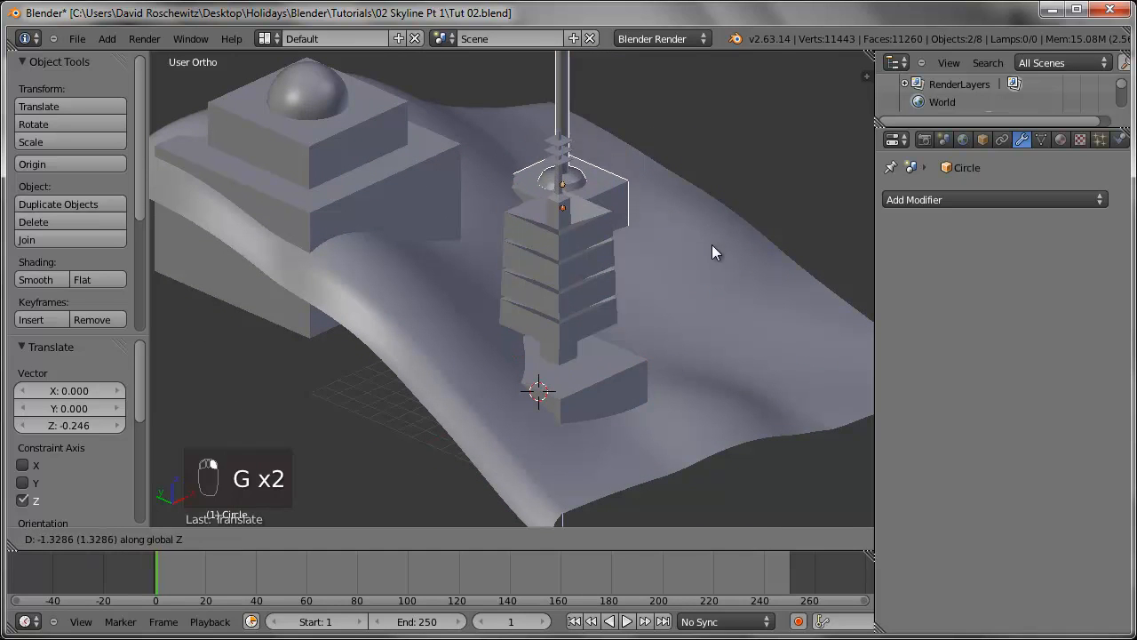
click(715, 253)
- In top view, rotate the disc tower and its base cube by about -40.3°
middle_drag(715, 252, 544, 267)
key(KP_7)
scroll(544, 270, down, 4)
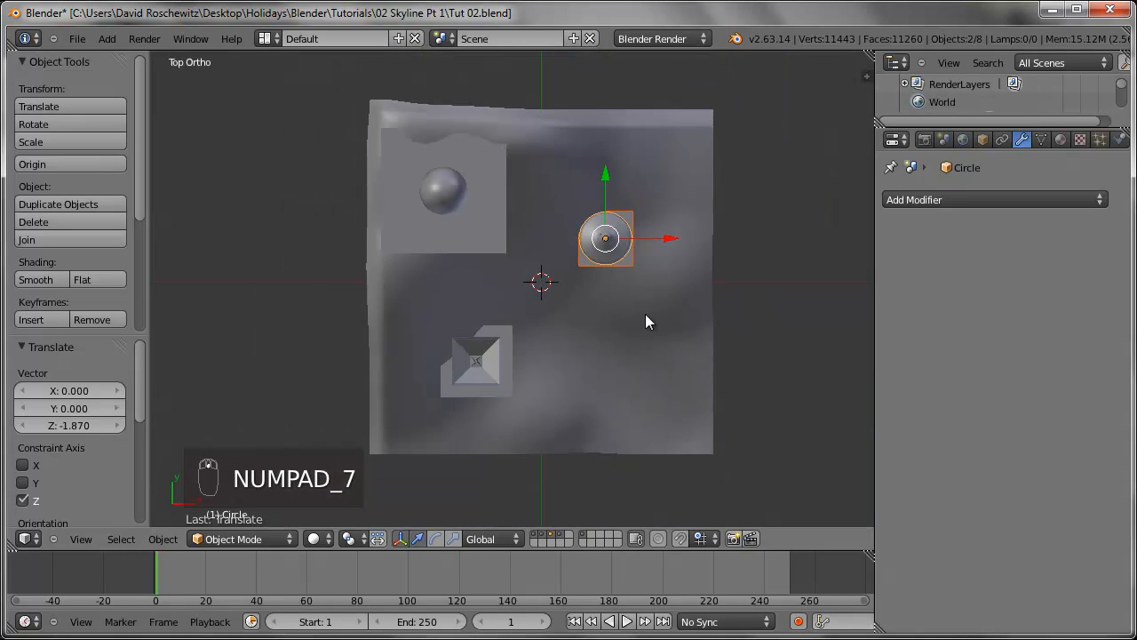
key(r)
click(782, 208)
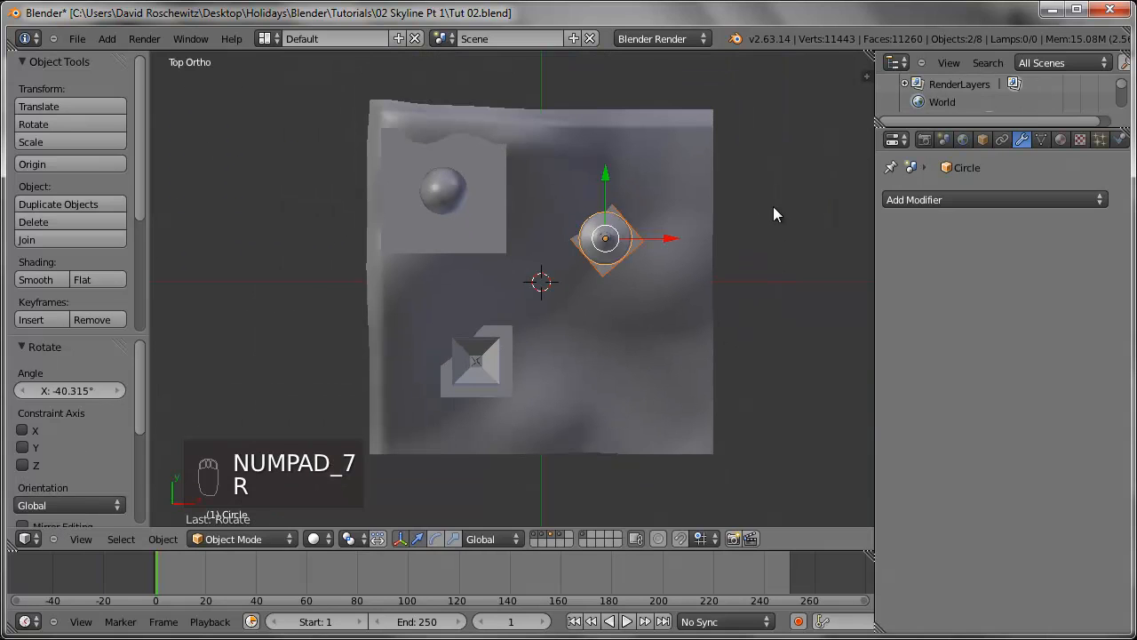
- In top view, rotate the domed building and its base cube together by about 31.3°
right_click(451, 205)
middle_drag(501, 235, 484, 195)
shift+right_click(484, 194)
key(KP_7)
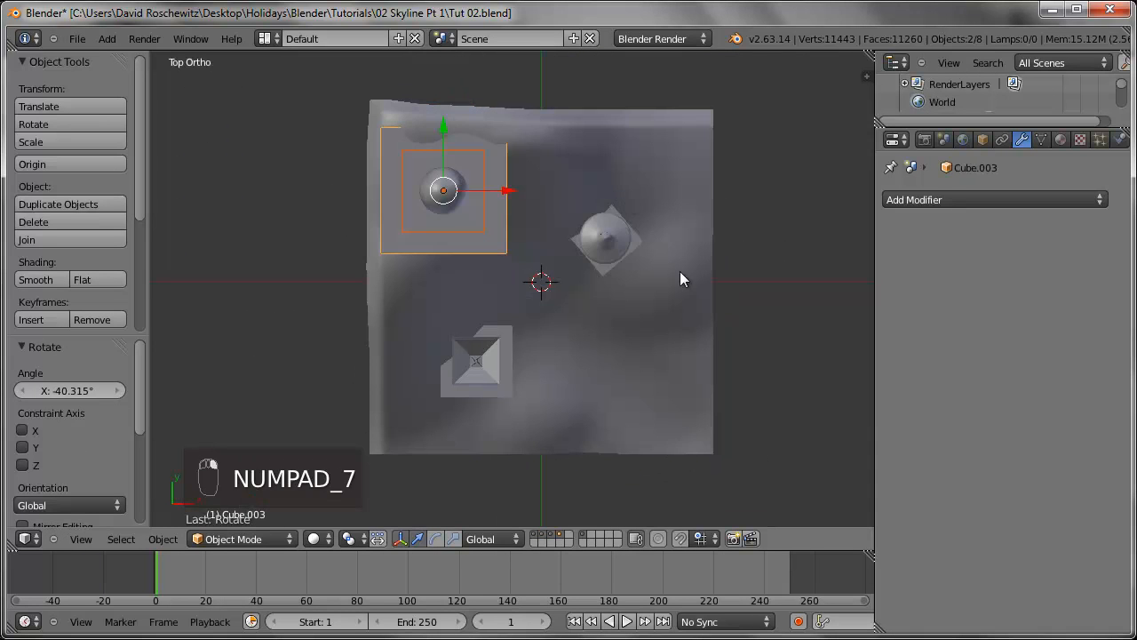
key(r)
click(636, 440)
- Scale the domed building and its base by about 0.8 and shift both a net 0.76 or so in X, inward from the terrain's edge
key(g)
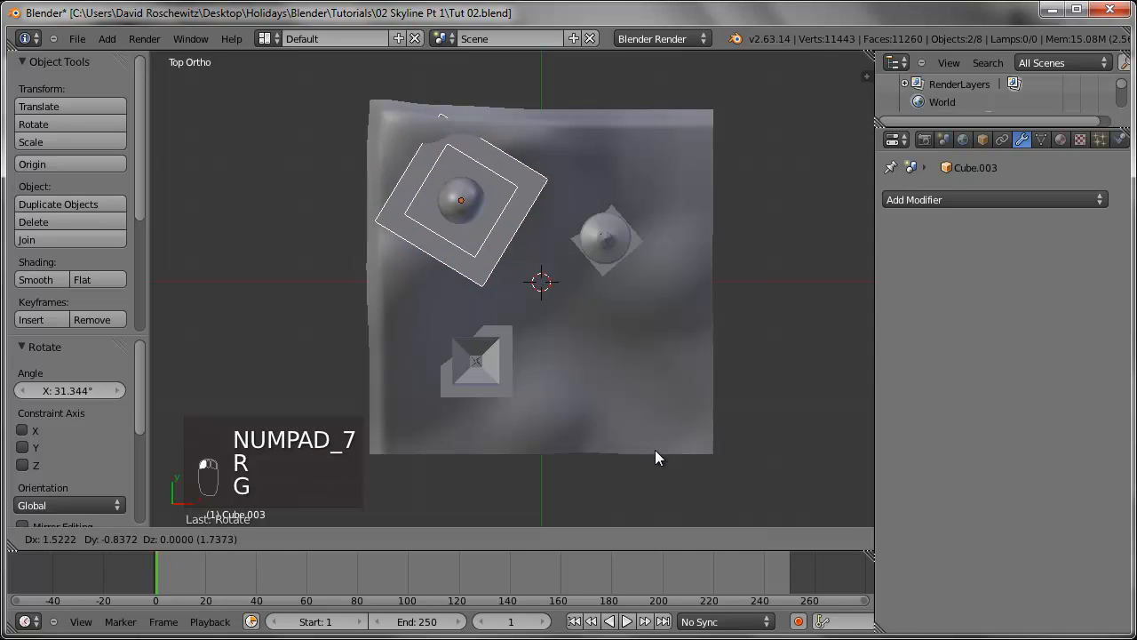
click(656, 447)
key(s)
click(643, 398)
key(g)
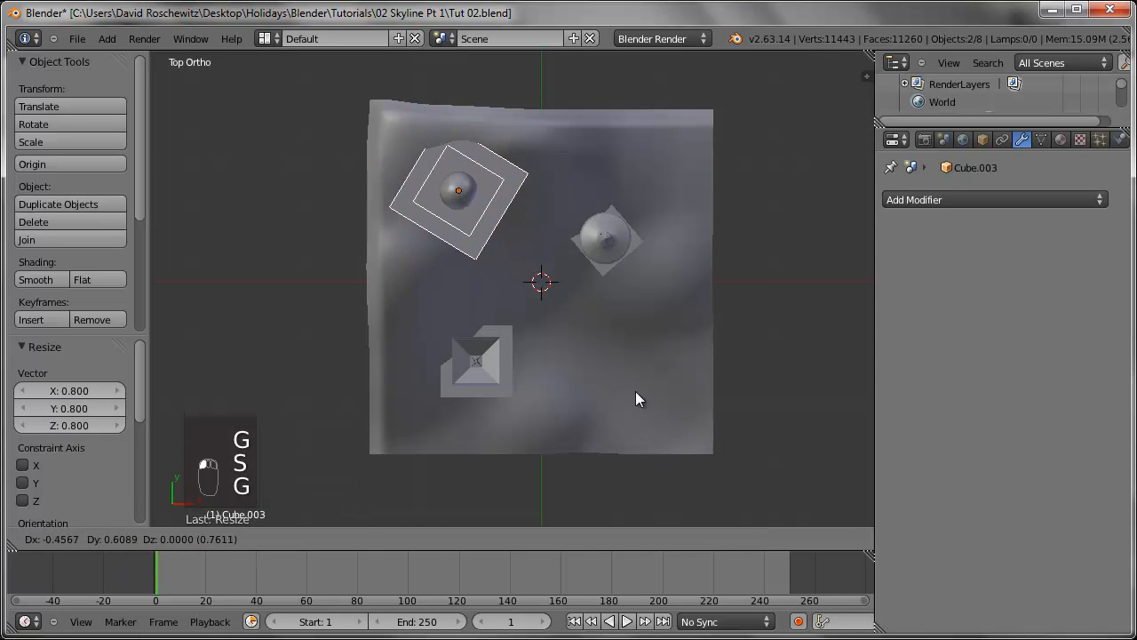
click(632, 388)
- Raise the domed building and its base cube about 0.12 in Z
middle_drag(632, 388, 858, 344)
key(g)
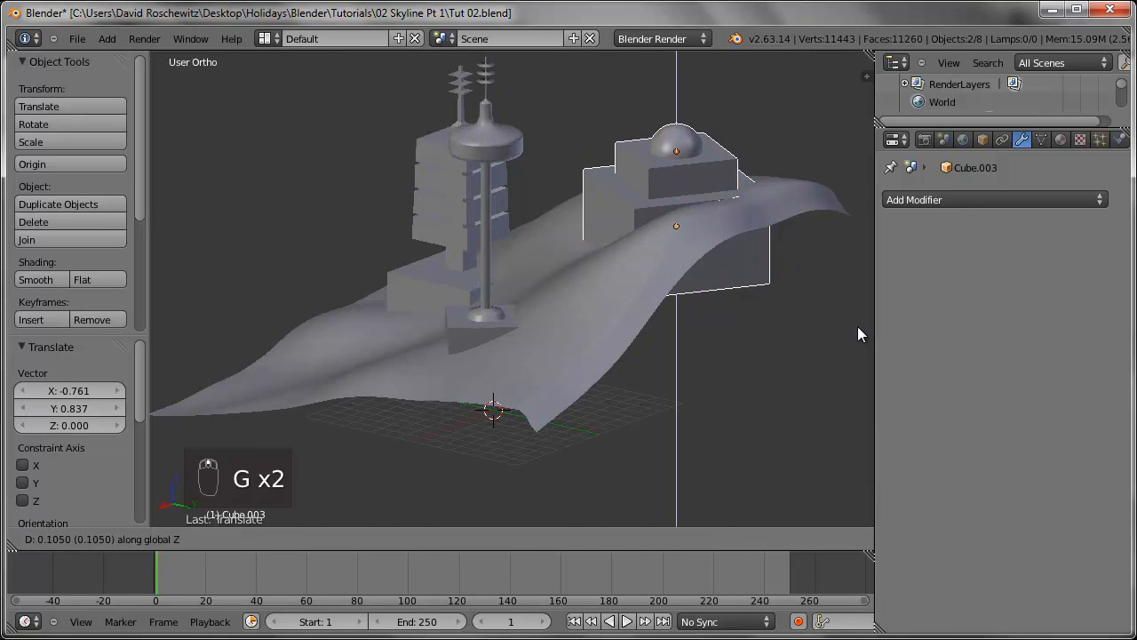
click(757, 341)
- In top view, rotate the pagoda and its base cube together by about -14.7°
middle_drag(757, 341, 399, 318)
right_click(399, 318)
shift+right_click(399, 284)
key(KP_7)
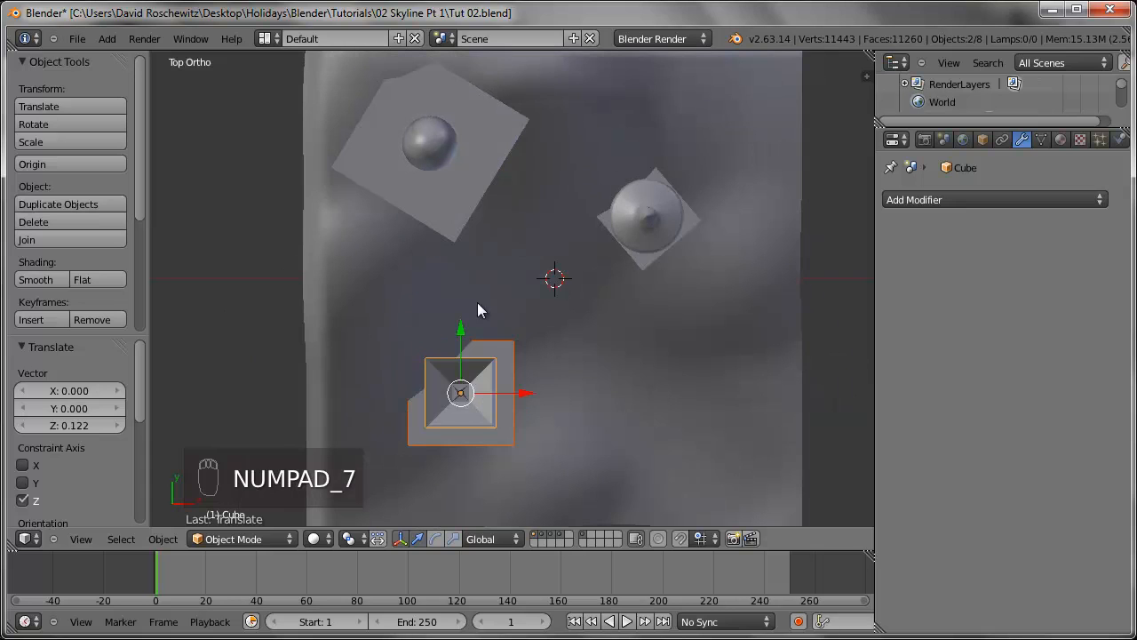
key(r)
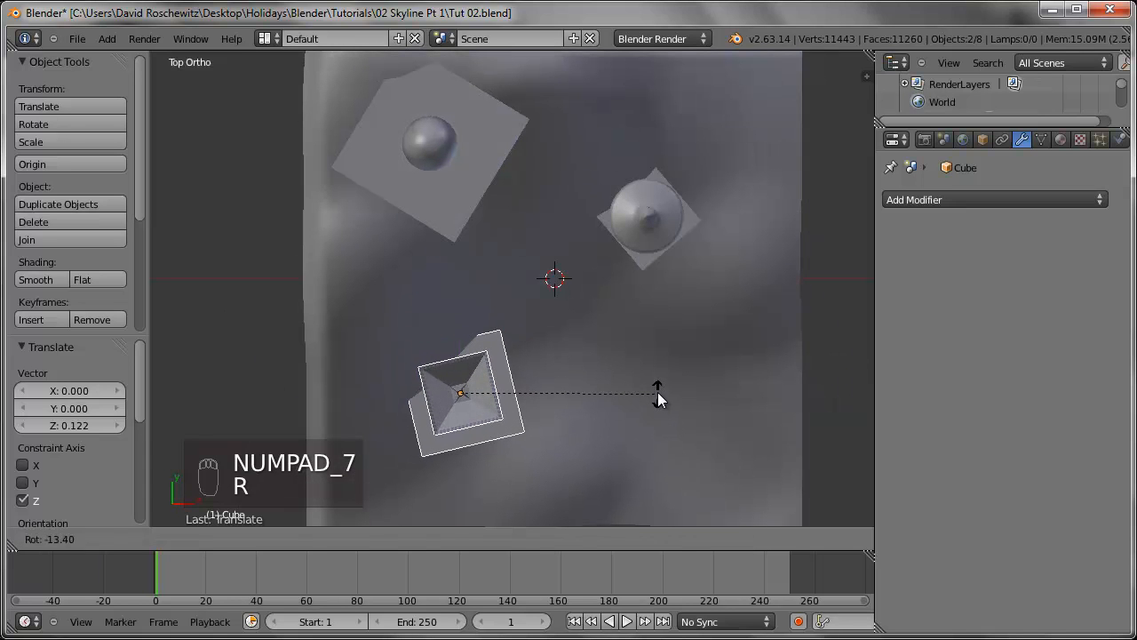
click(658, 389)
- Lower only the pagoda about 0.22 in Z onto its base cube and check the arrangement through the camera
middle_drag(658, 389, 570, 259)
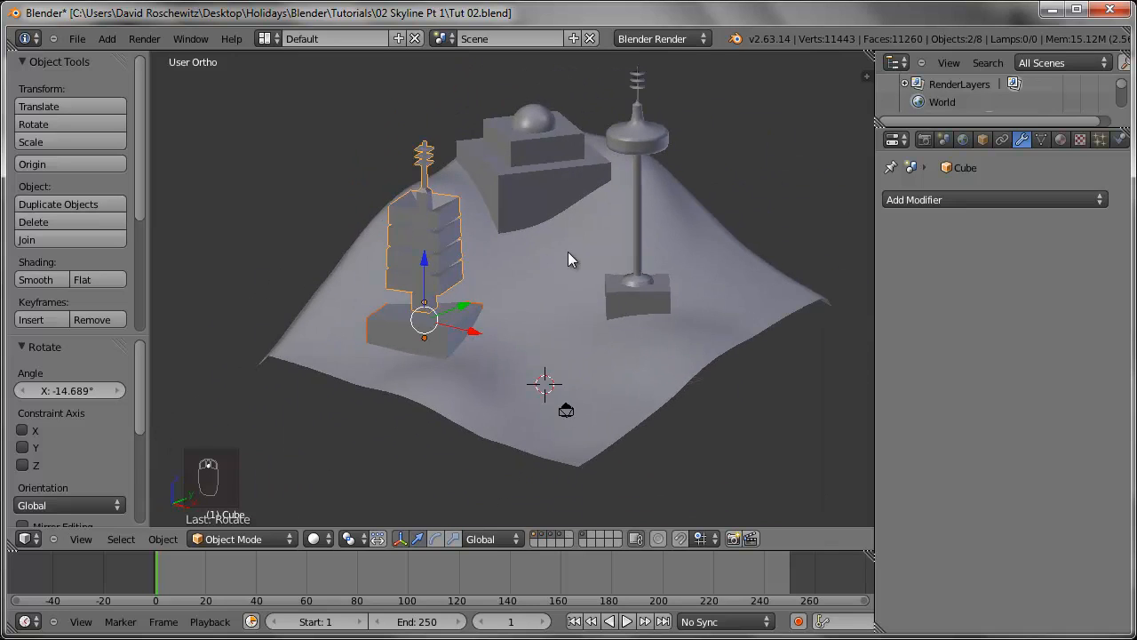
key(KP_0)
right_click(506, 232)
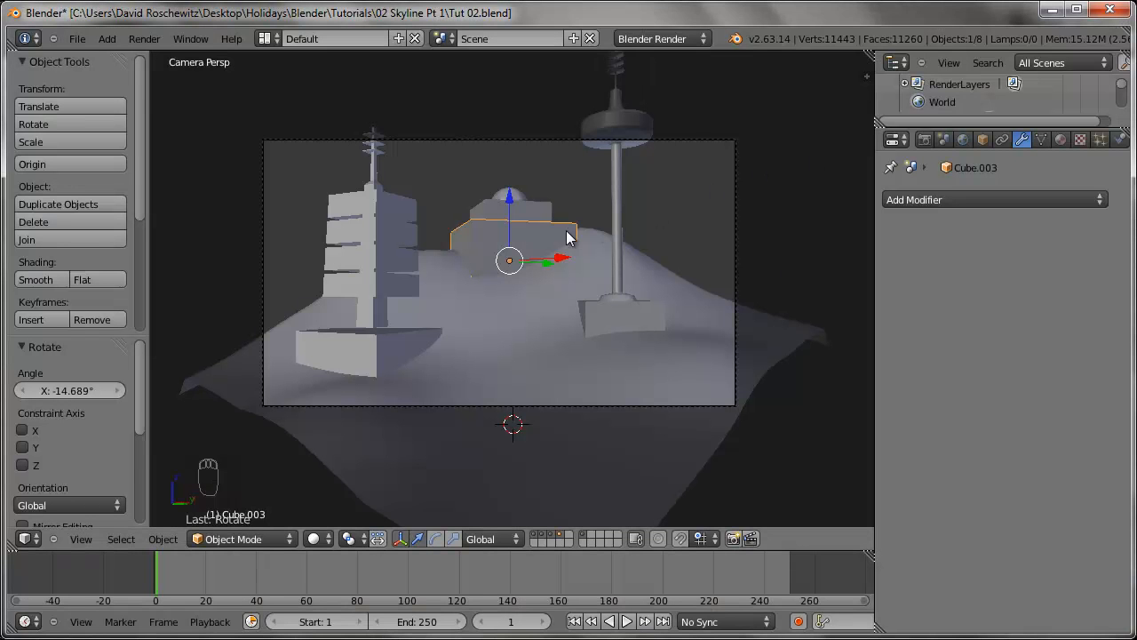
right_click(502, 140)
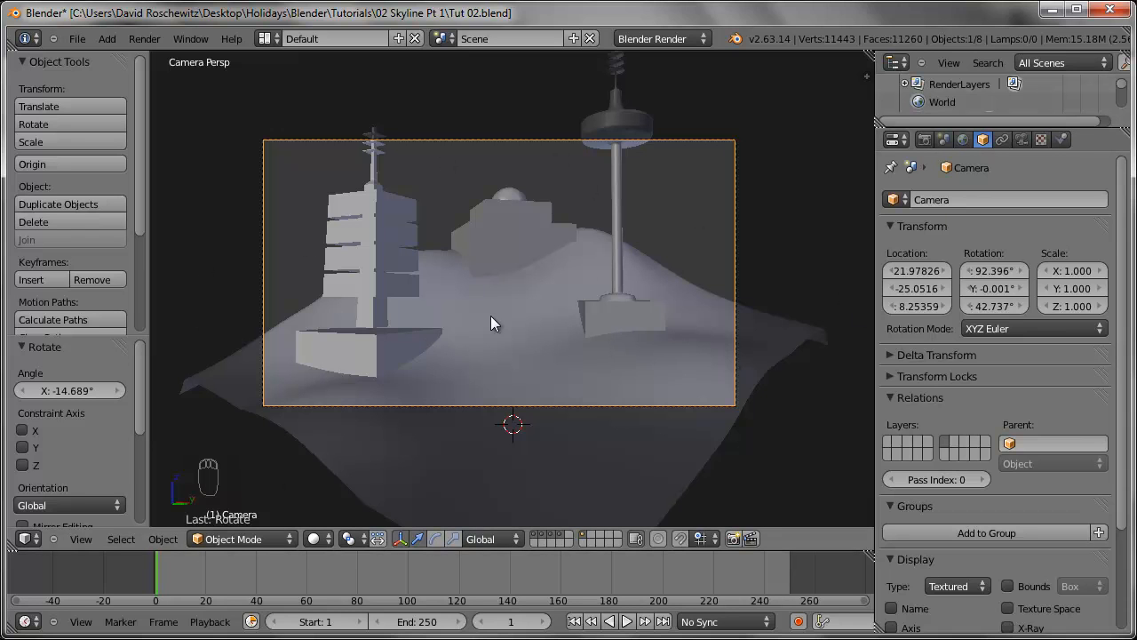
right_click(355, 321)
key(g)
key(z)
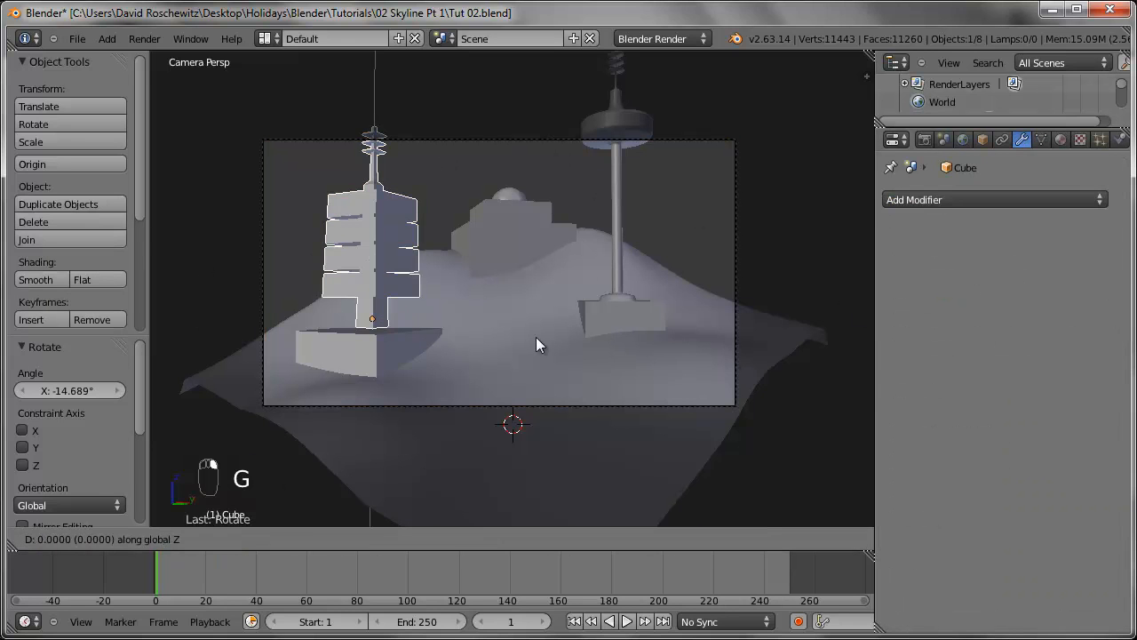
click(530, 373)
middle_drag(530, 373, 503, 359)
key(KP_0)
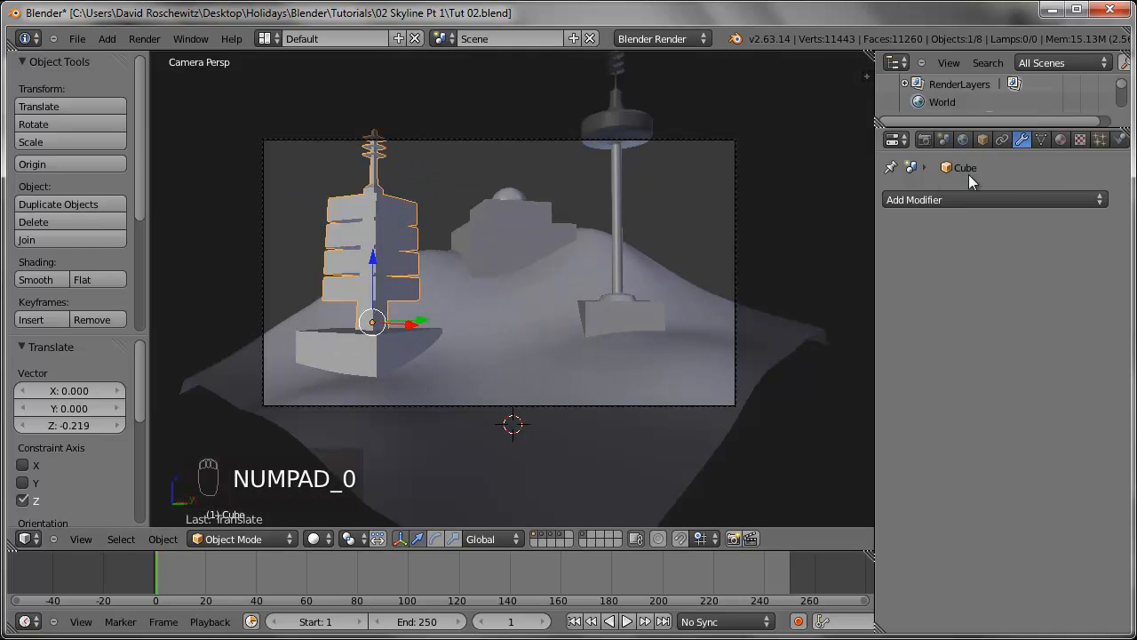
- Select the camera, then set the render resolution scale to 100% and the vertical resolution to 1600
right_click(735, 168)
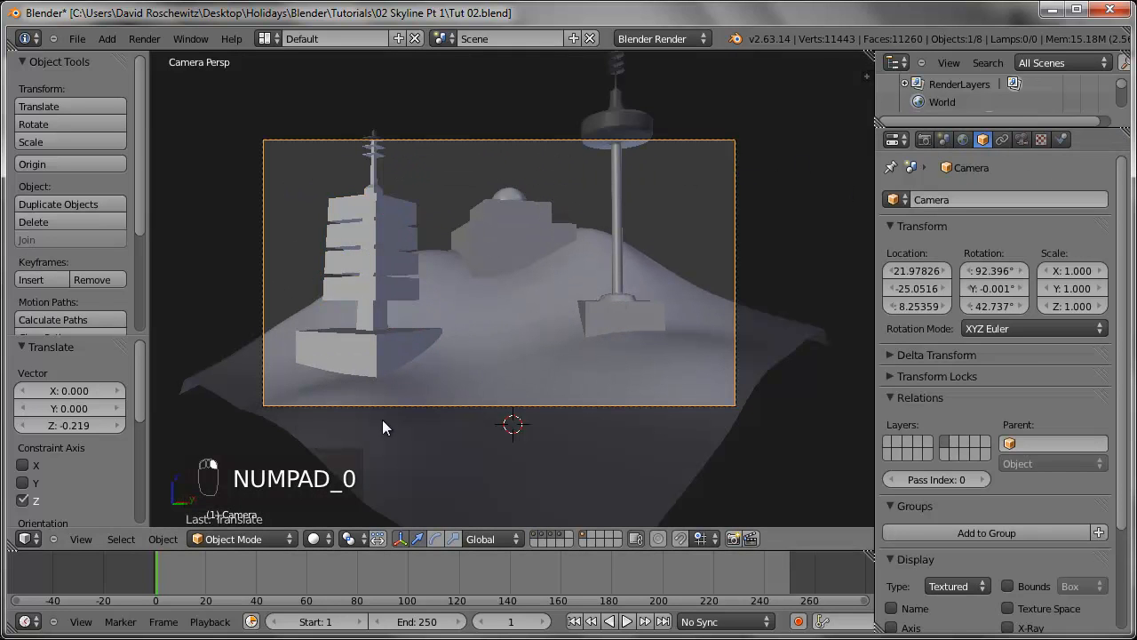
click(925, 140)
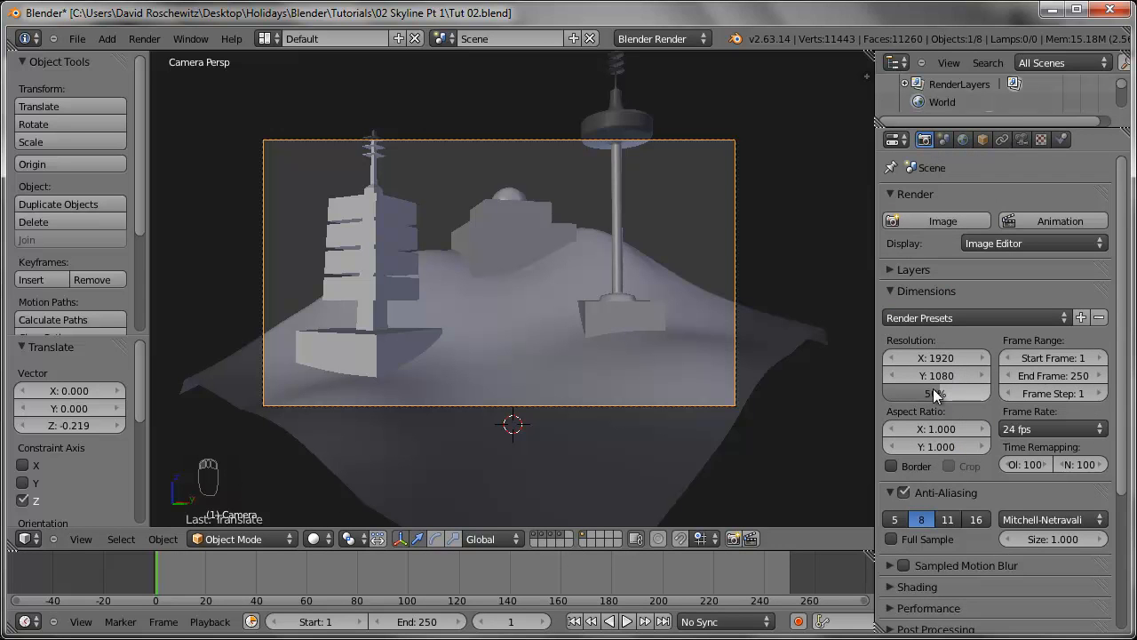
drag(939, 392, 1050, 392)
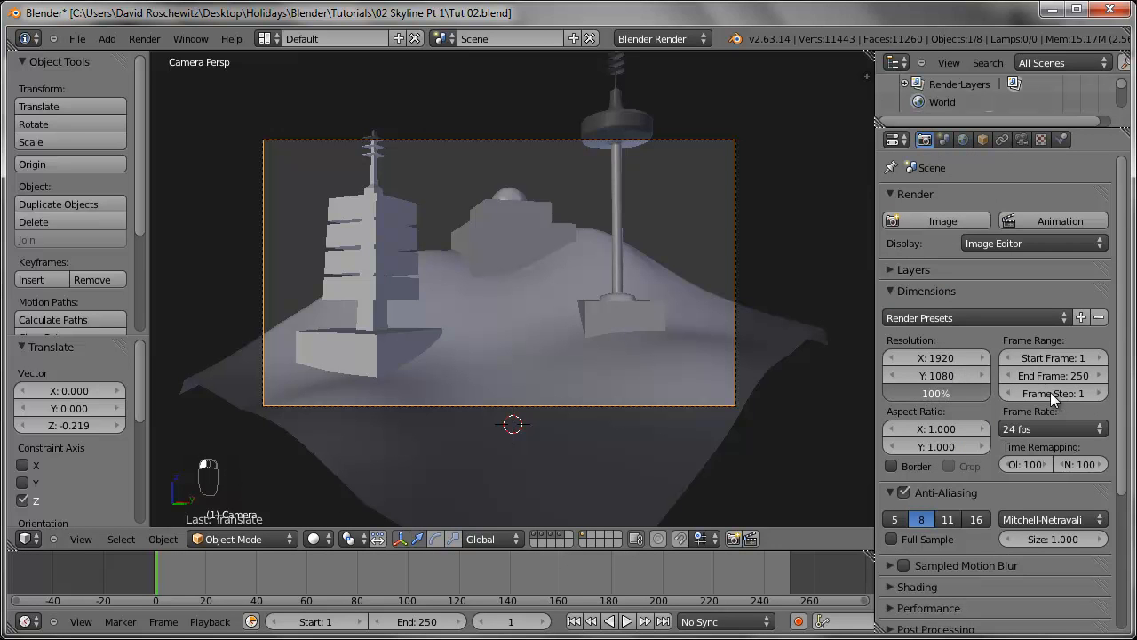
click(938, 377)
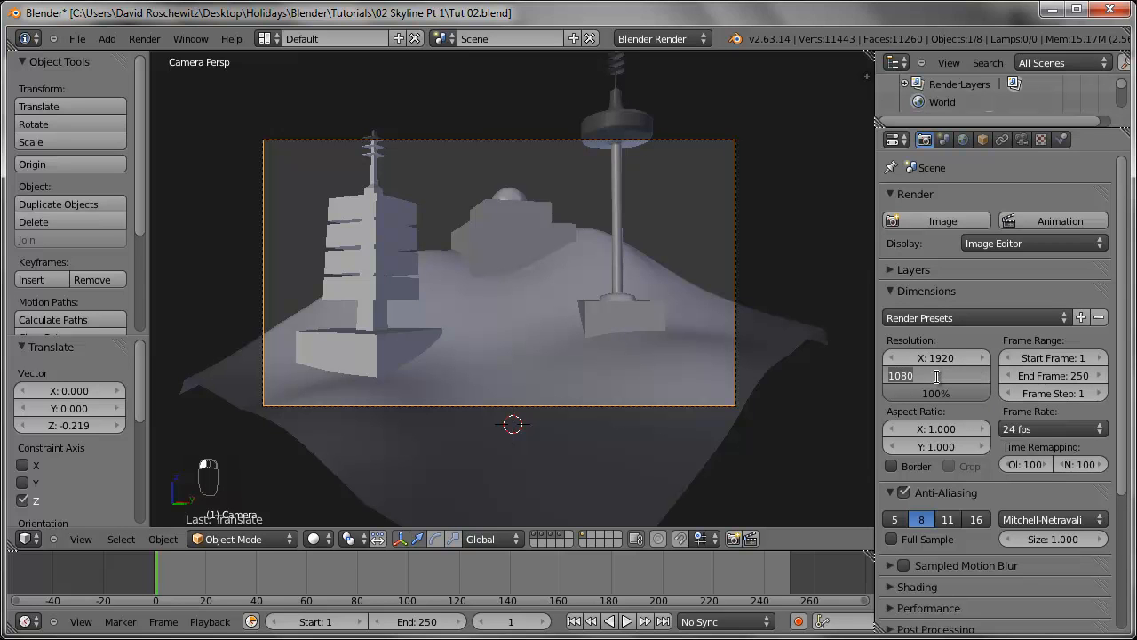
text(1600)
key(Return)
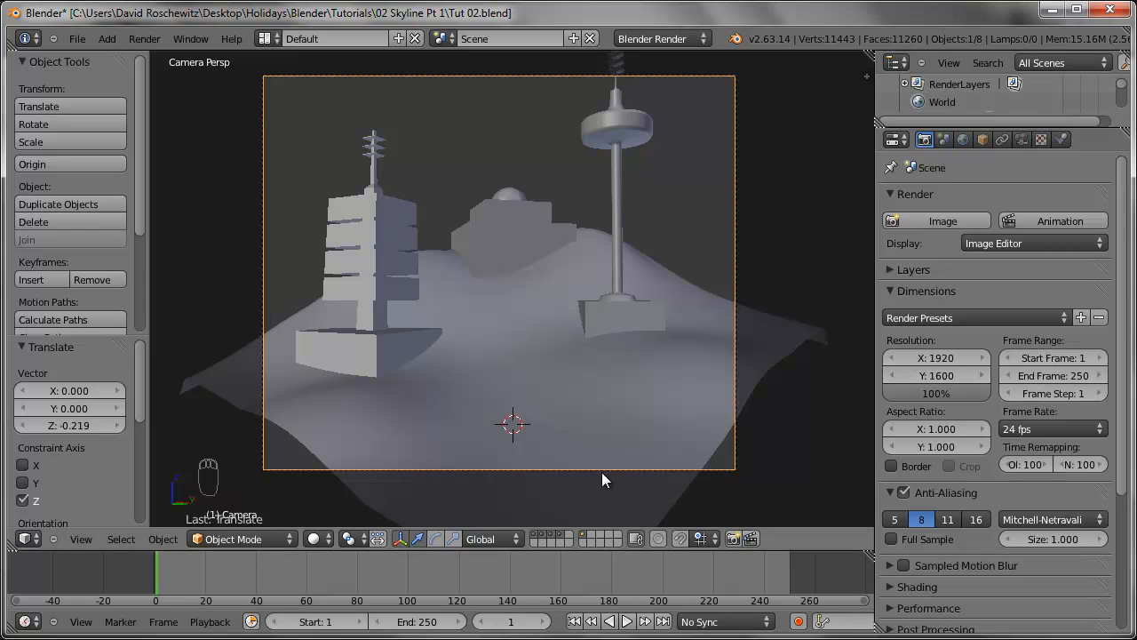
- Tilt the camera upward in fly mode so the disc tower's whole antenna fits inside the frame
key(shift+f)
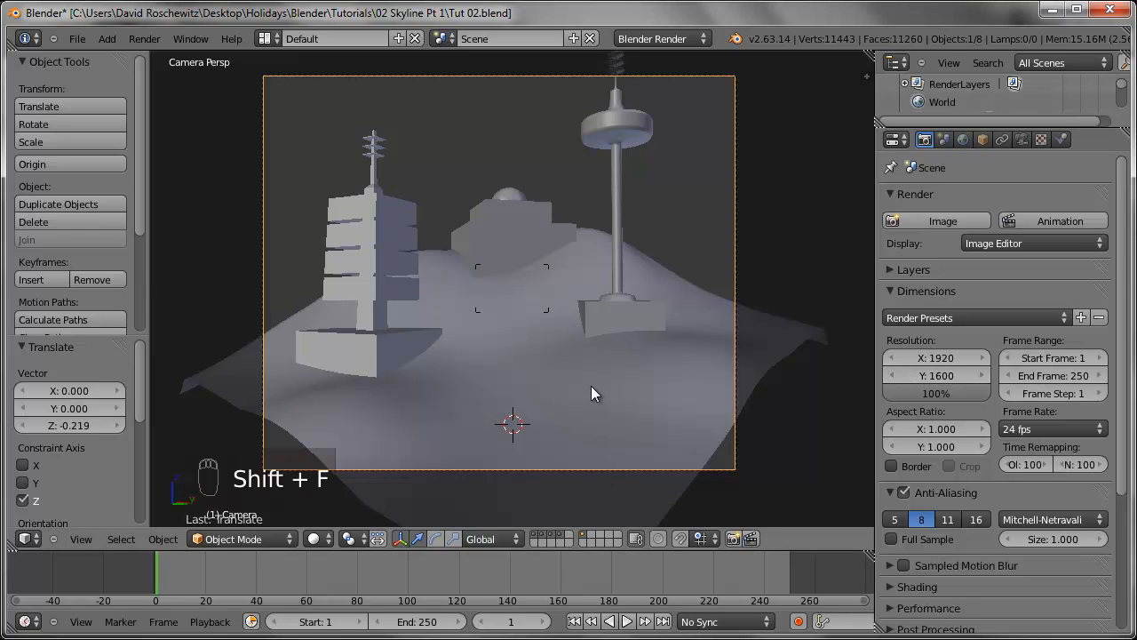
click(564, 394)
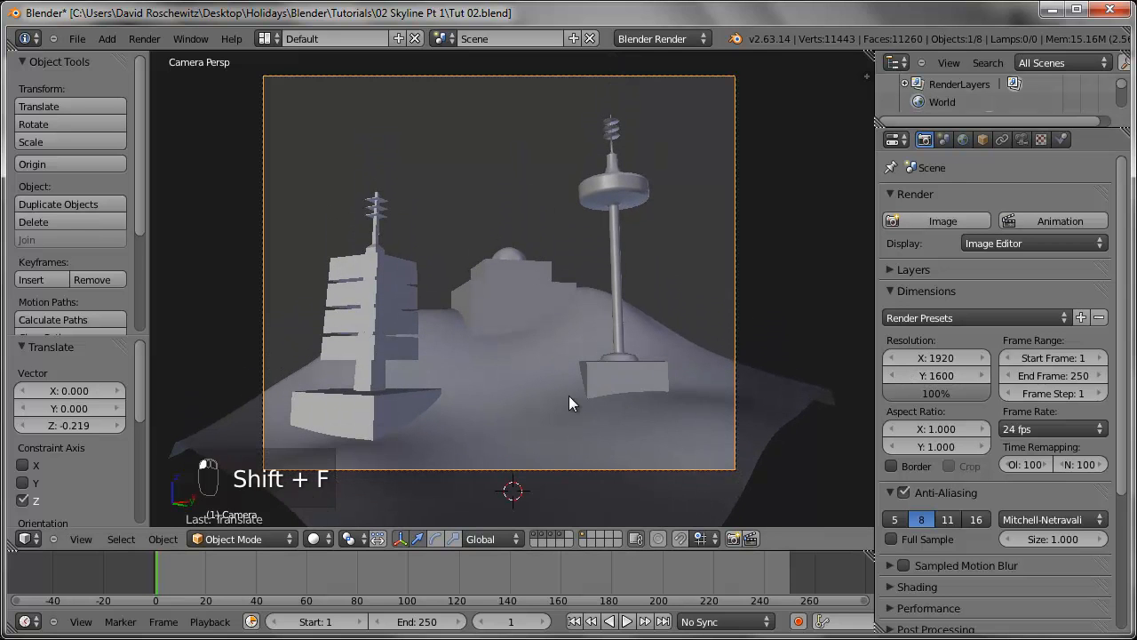
shift+middle_drag(635, 419, 665, 429)
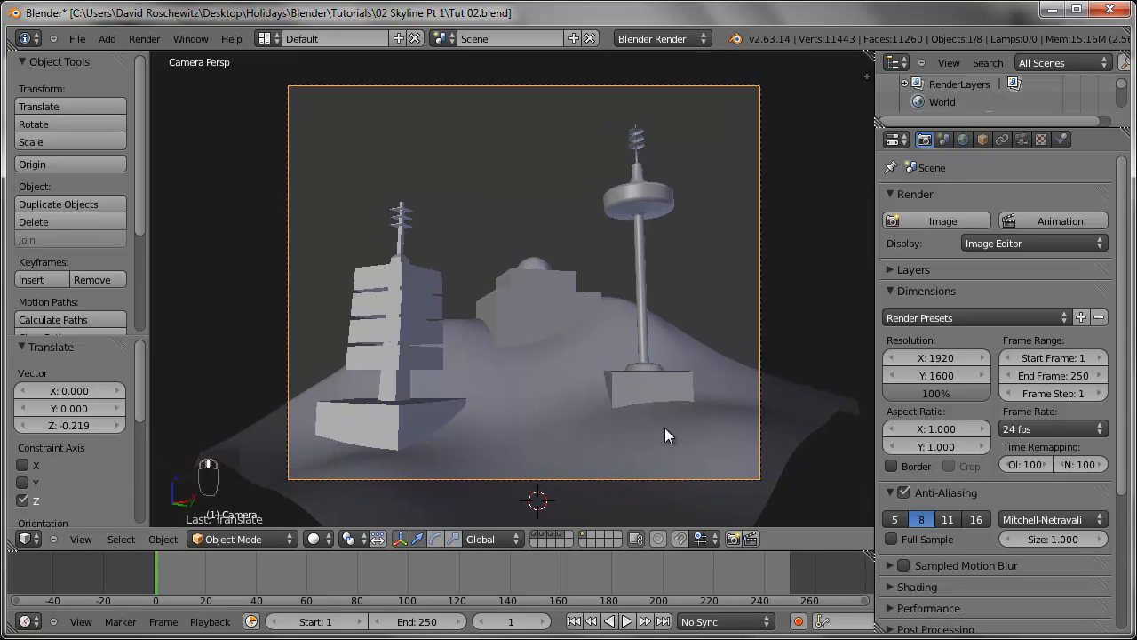
- Maximize the 3D view and compare the camera composition with reference image 01 in Windows Live Photo Gallery
key(shift+space)
shift+middle_drag(848, 443, 786, 452)
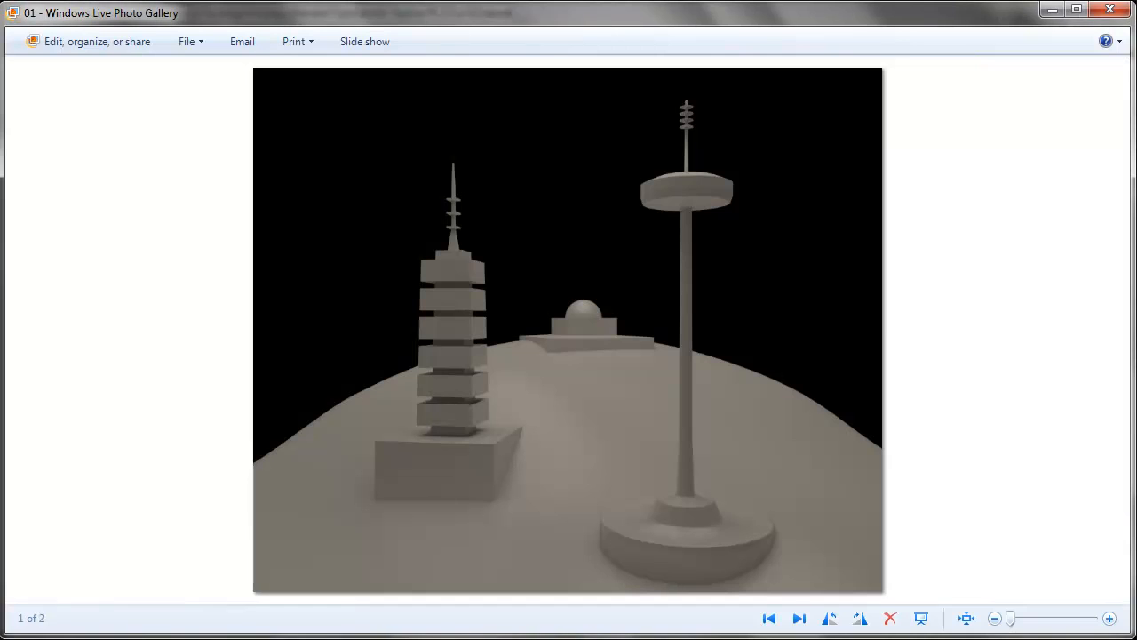
key(alt+Tab)
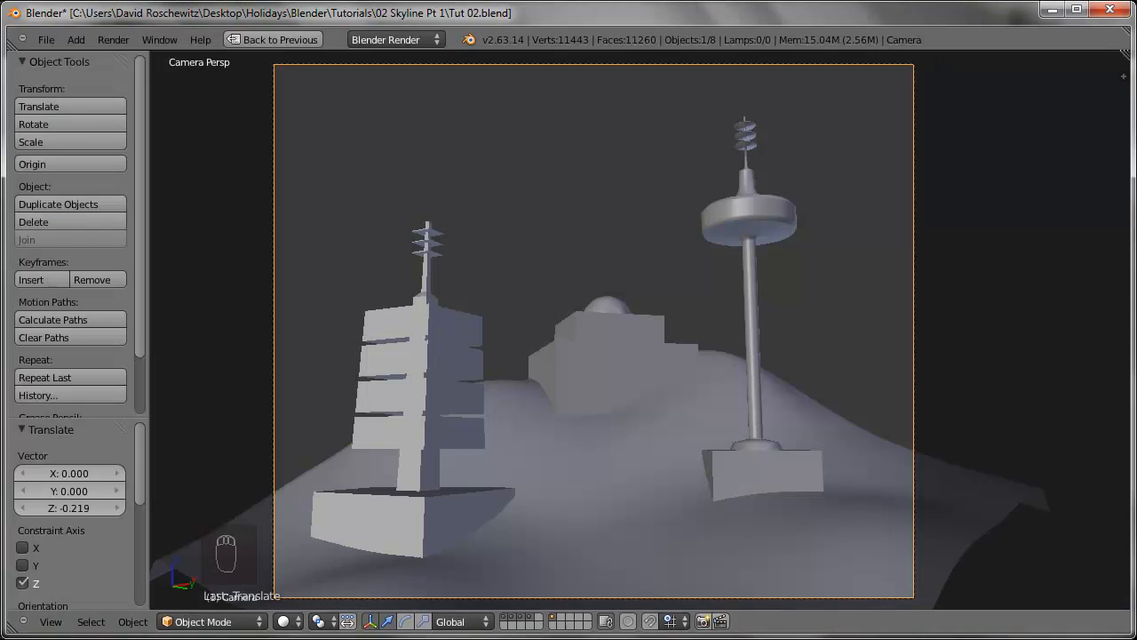
key(alt+Tab)
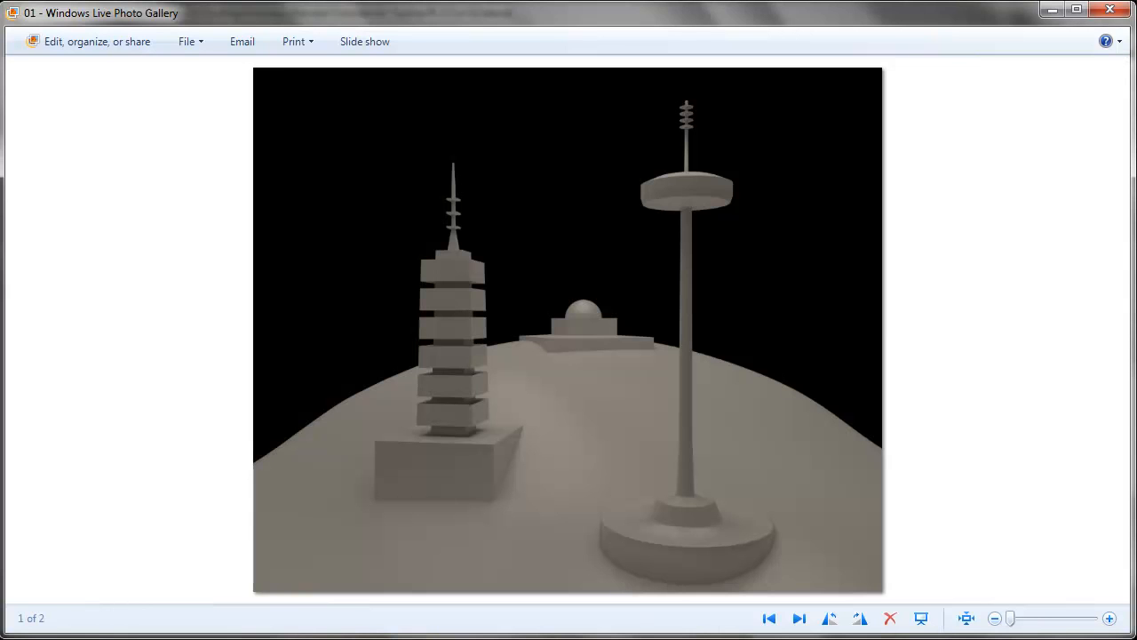
key(alt+Tab)
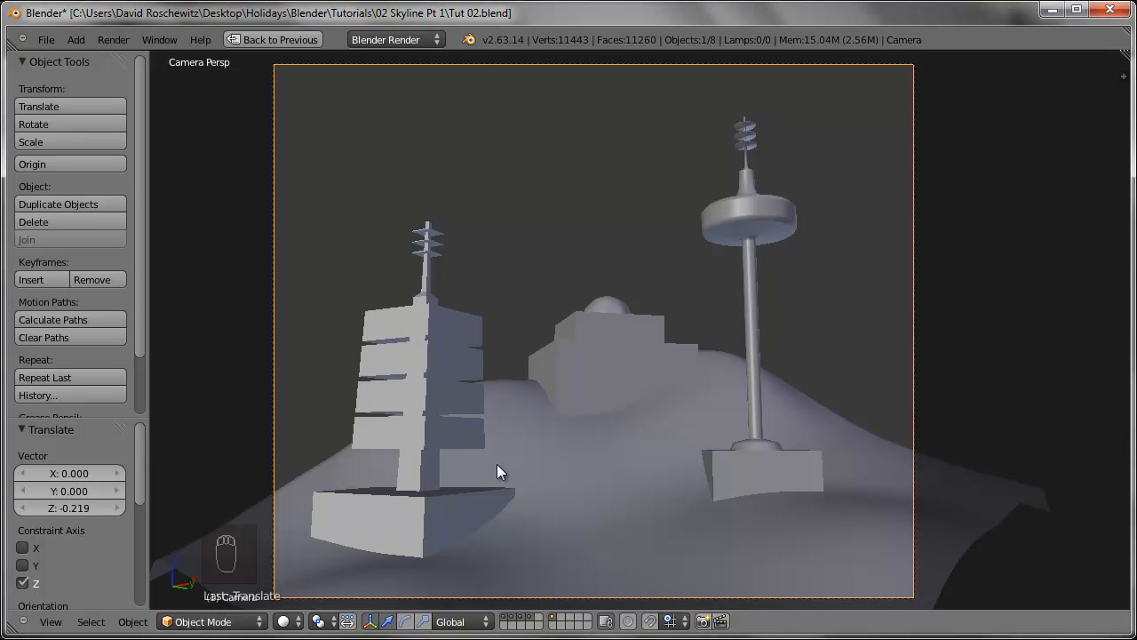
scroll(706, 438, down, 2)
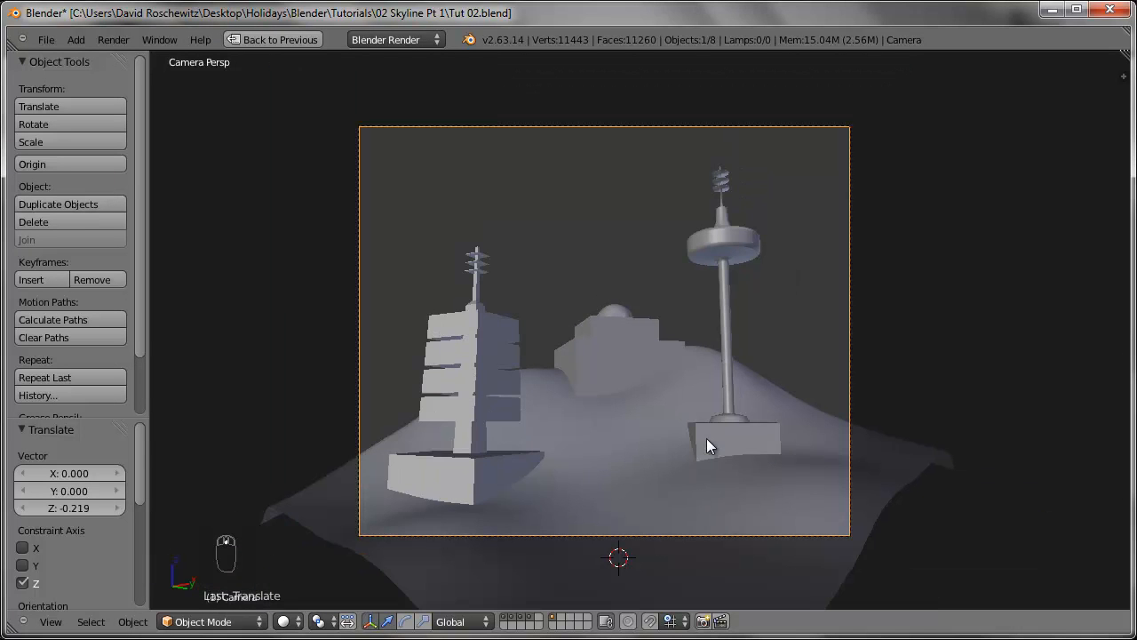